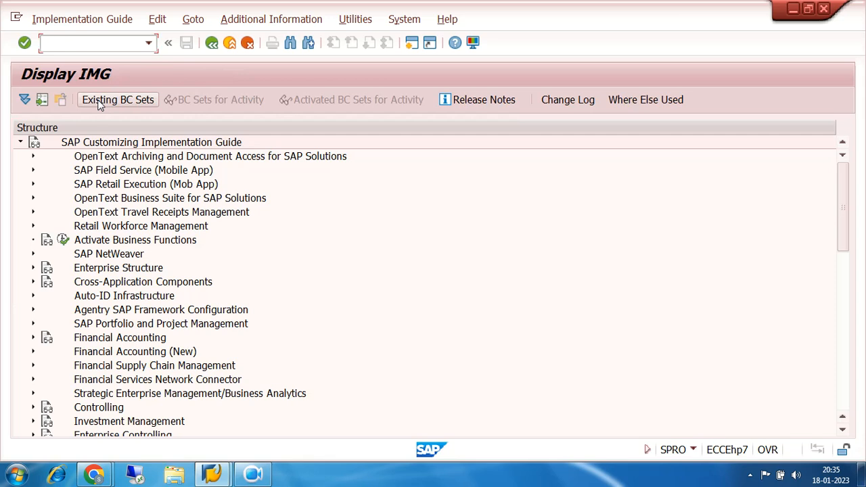
Expand the implementation guide through Financial Accounting (New) and Bank Accounting down to Business Transactions.
{"action": "scroll", "coordinate": [697, 372], "scroll_direction": "down", "scroll_amount": 3}
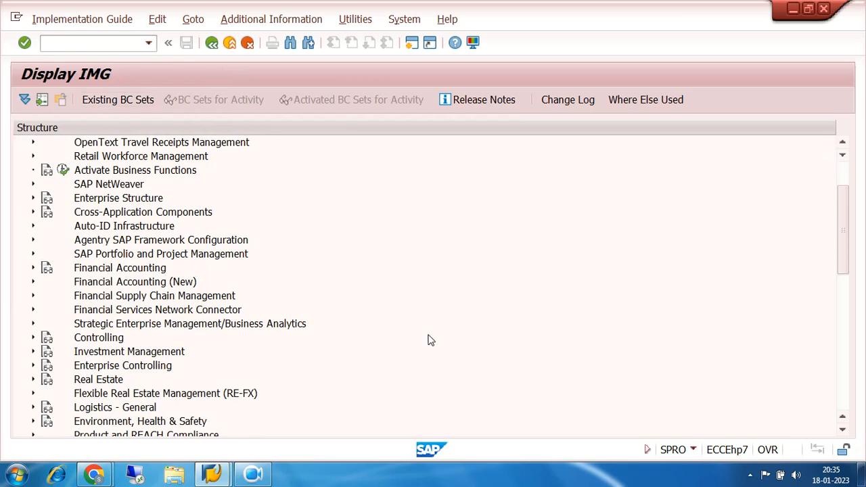
{"action": "left_click", "coordinate": [34, 281]}
{"action": "scroll", "coordinate": [440, 282], "scroll_direction": "down", "scroll_amount": 2}
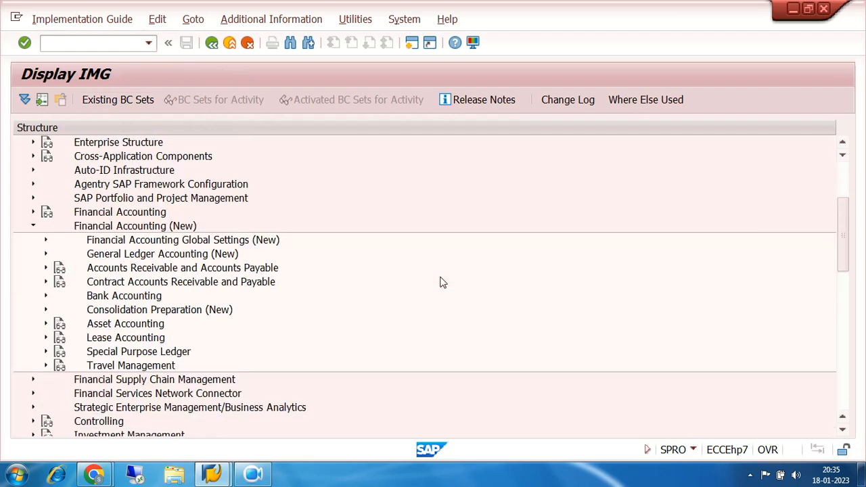
{"action": "left_click", "coordinate": [46, 296]}
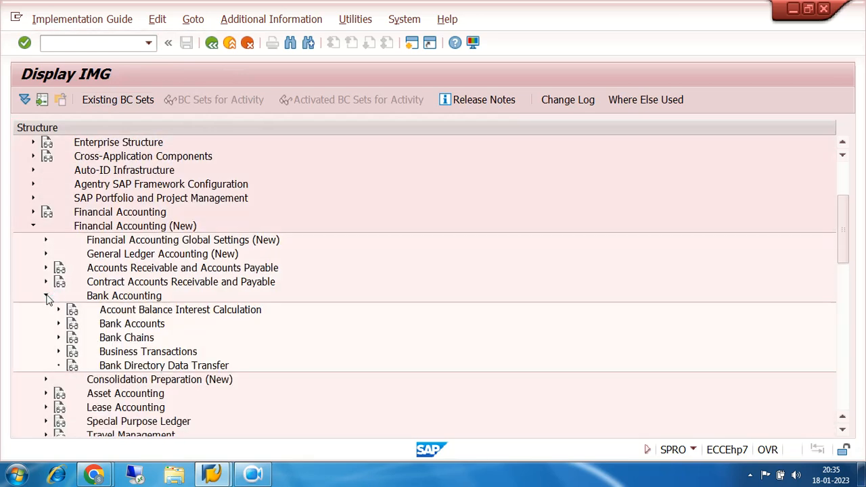
{"action": "scroll", "coordinate": [531, 295], "scroll_direction": "down", "scroll_amount": 1}
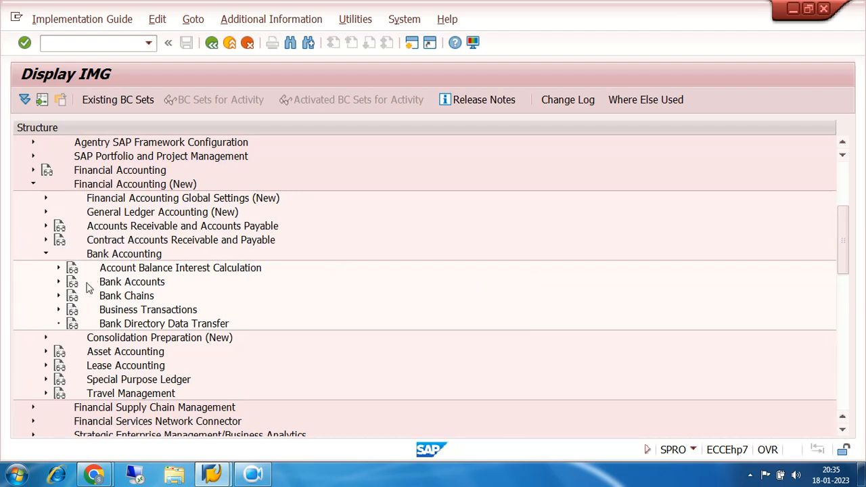
{"action": "left_click", "coordinate": [58, 310]}
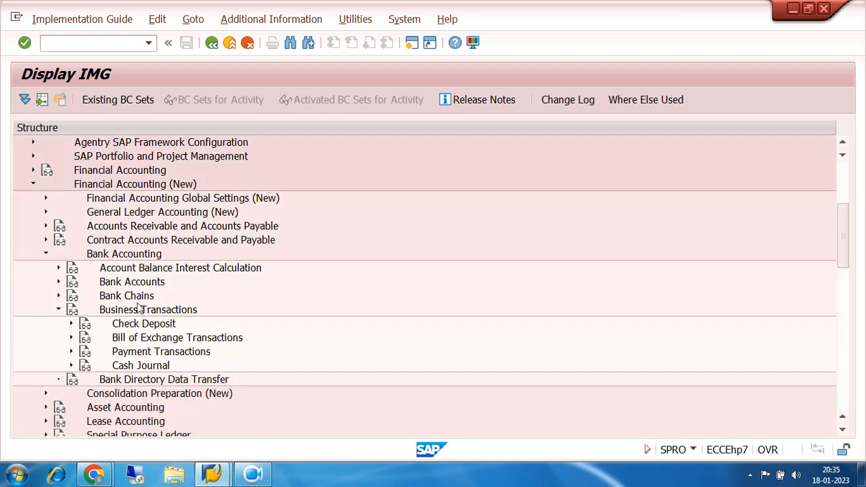
Expand Payment Transactions and Manual Bank Statement, and open the Create and Assign Business Transactions activity.
{"action": "left_click", "coordinate": [252, 473]}
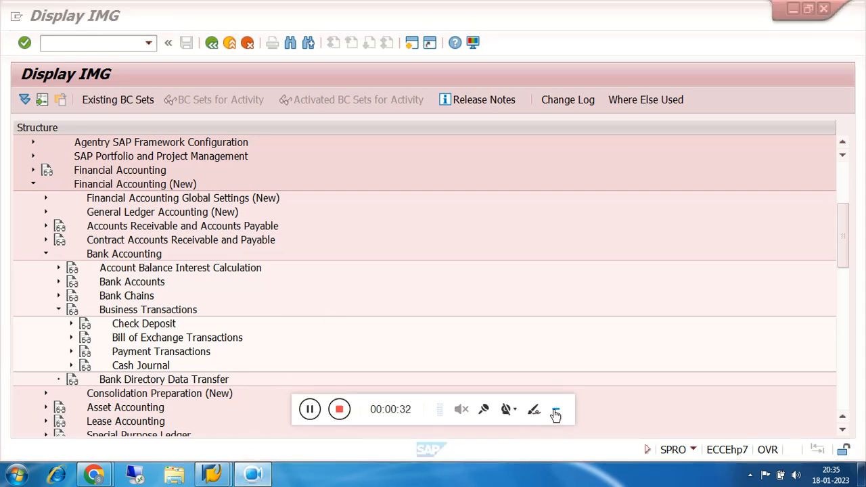
{"action": "left_click", "coordinate": [555, 412]}
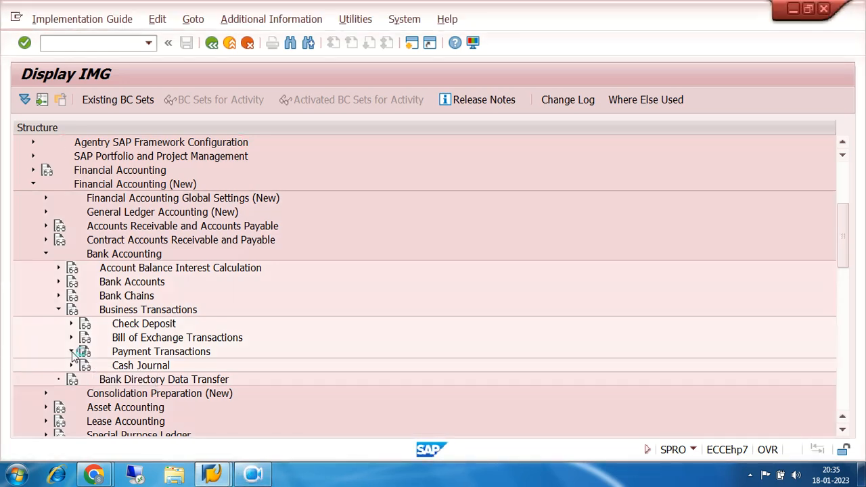
{"action": "left_click", "coordinate": [71, 351]}
{"action": "left_click", "coordinate": [153, 312]}
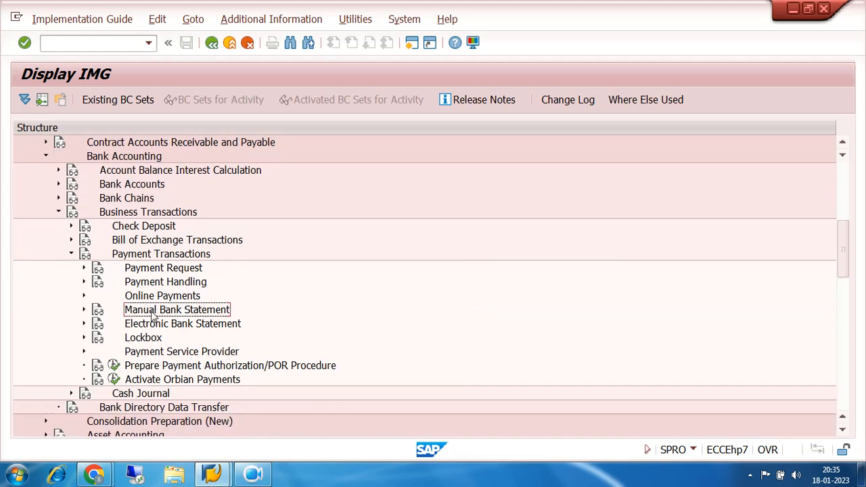
{"action": "left_click", "coordinate": [83, 309]}
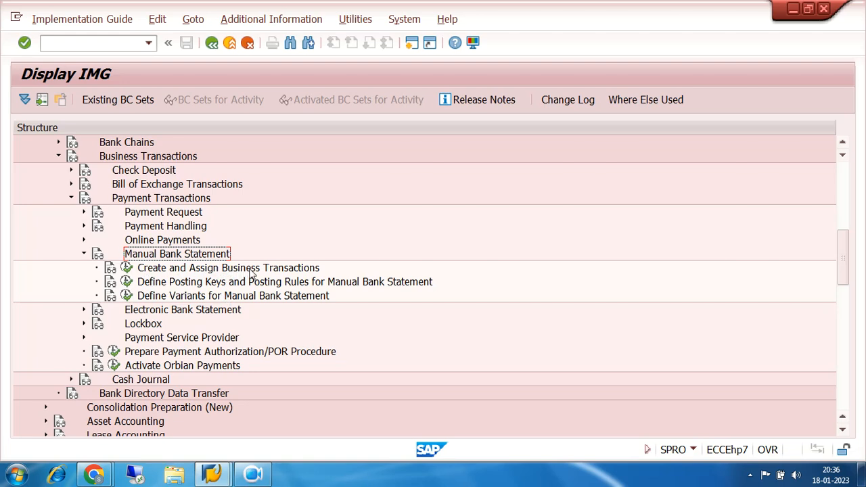
{"action": "left_click", "coordinate": [128, 269]}
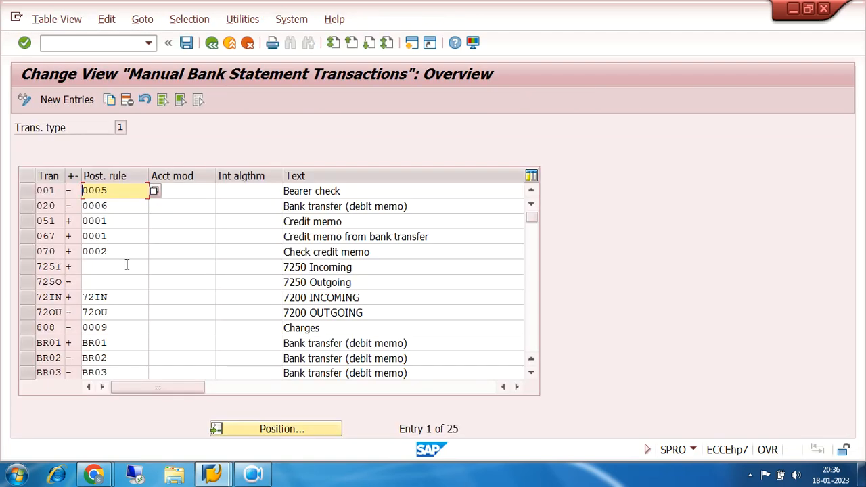
Examine the 72IN and 72OU transaction rows and their description texts, highlighting both rows and clearing the selection.
{"action": "left_click", "coordinate": [29, 301]}
{"action": "left_click", "coordinate": [27, 311]}
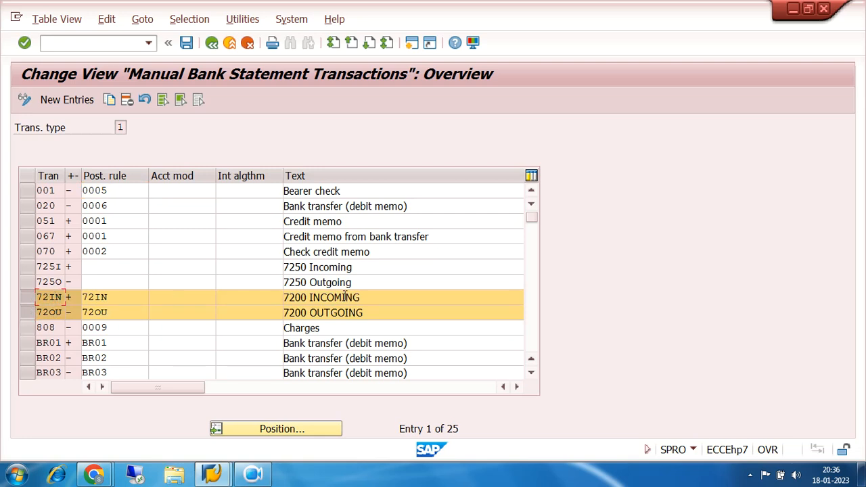
{"action": "left_click_drag", "start_coordinate": [367, 298], "coordinate": [276, 299]}
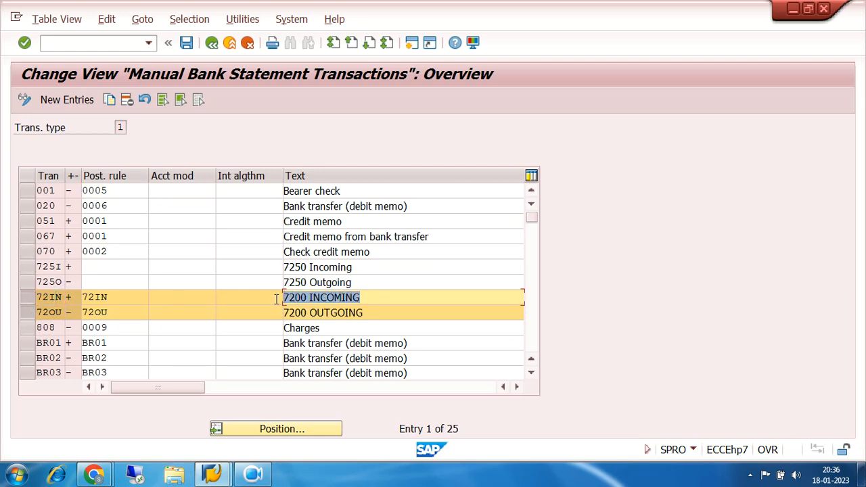
{"action": "left_click", "coordinate": [44, 315]}
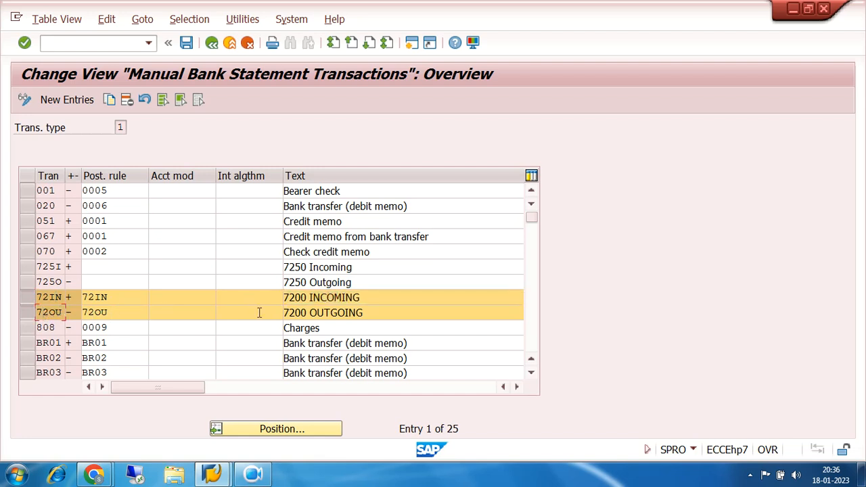
{"action": "left_click_drag", "start_coordinate": [379, 314], "coordinate": [280, 313]}
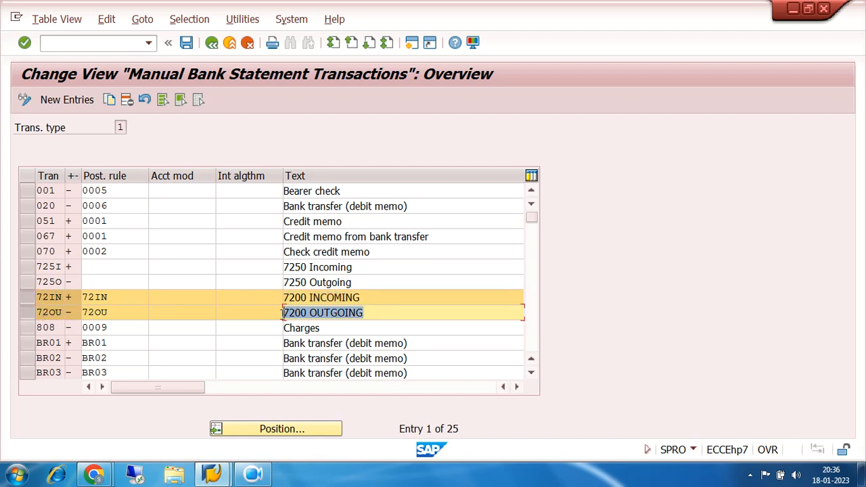
{"action": "left_click", "coordinate": [27, 311]}
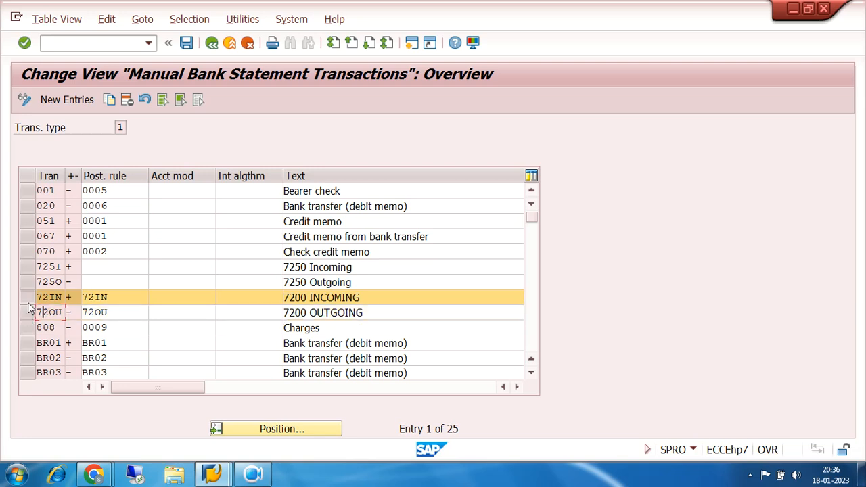
{"action": "left_click", "coordinate": [27, 301]}
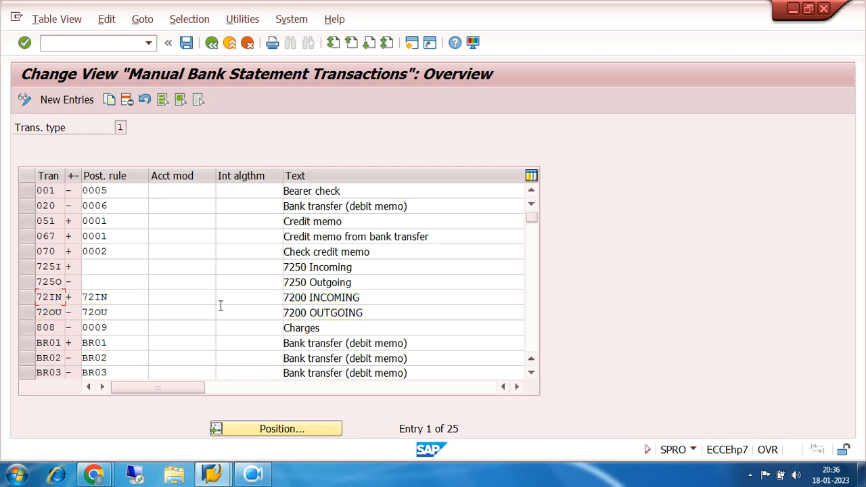
Compare the plus/minus indicators of transactions 72IN and 72OU.
{"action": "left_click", "coordinate": [75, 298]}
{"action": "left_click", "coordinate": [76, 312]}
{"action": "left_click", "coordinate": [75, 298]}
{"action": "left_click", "coordinate": [77, 311]}
{"action": "left_click", "coordinate": [75, 298]}
{"action": "double_click", "coordinate": [75, 297]}
{"action": "left_click", "coordinate": [68, 311]}
{"action": "double_click", "coordinate": [68, 312]}
{"action": "left_click", "coordinate": [71, 296]}
{"action": "left_click", "coordinate": [72, 313]}
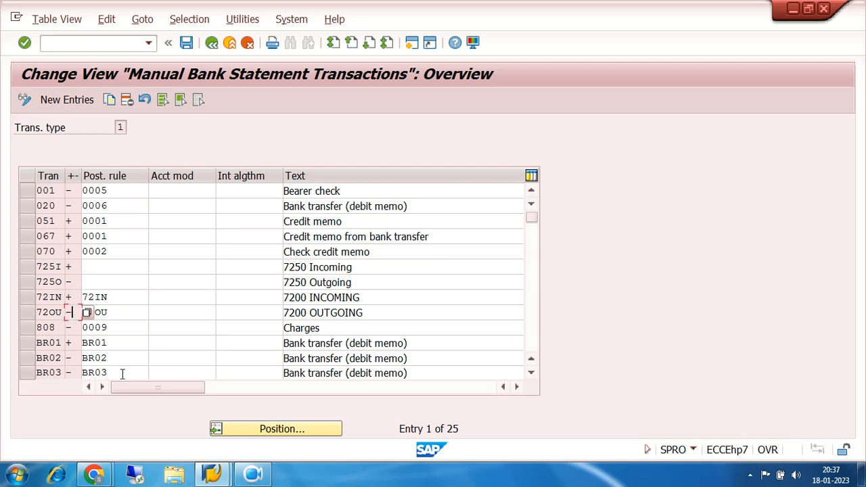
Switch to the Google Meet call, admit the waiting participant and return to the SAP transactions table.
{"action": "mouse_move", "coordinate": [100, 475]}
{"action": "left_click", "coordinate": [97, 418]}
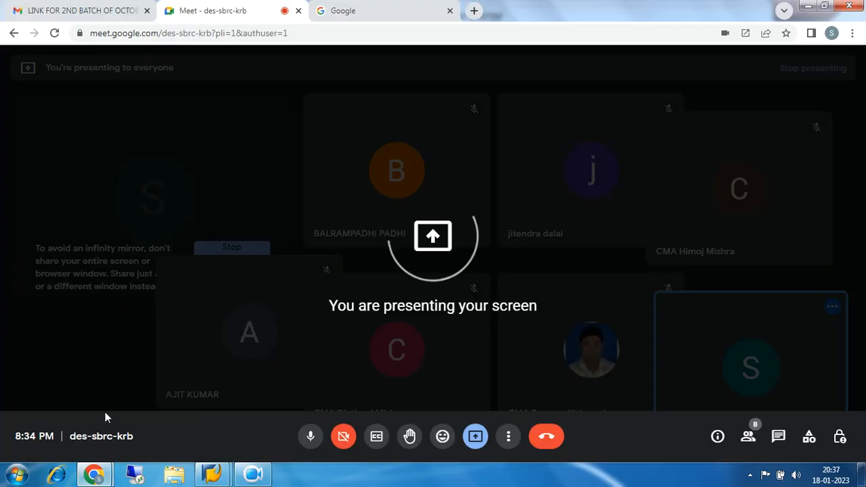
{"action": "left_click", "coordinate": [565, 119]}
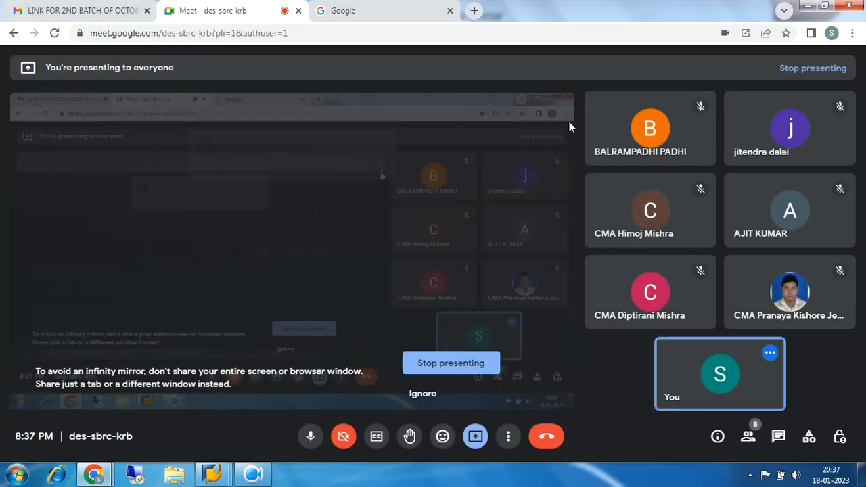
{"action": "left_click", "coordinate": [807, 6]}
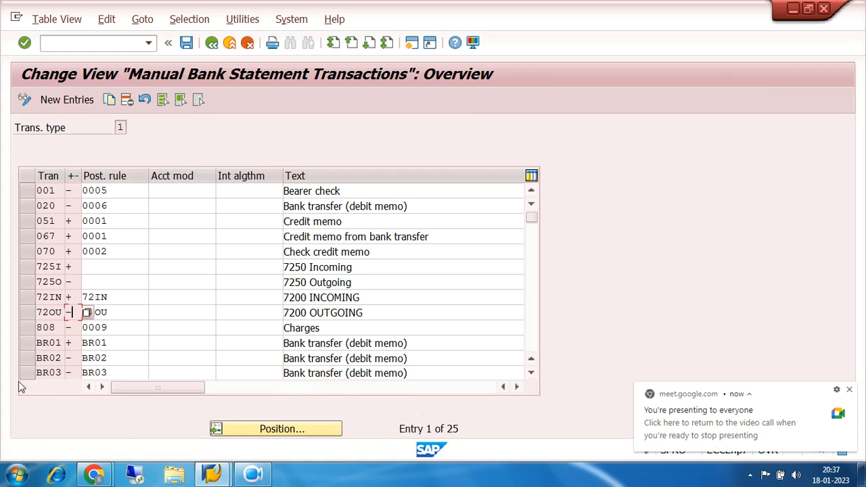
Examine the posting rules assigned to transactions 72IN and 72OU, dismiss the meeting notification and return to the implementation guide.
{"action": "left_click", "coordinate": [119, 298]}
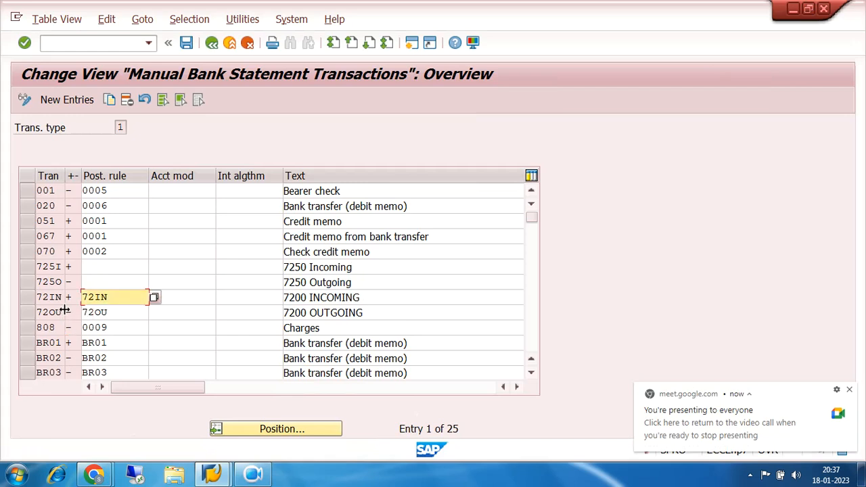
{"action": "left_click_drag", "start_coordinate": [113, 297], "coordinate": [83, 319]}
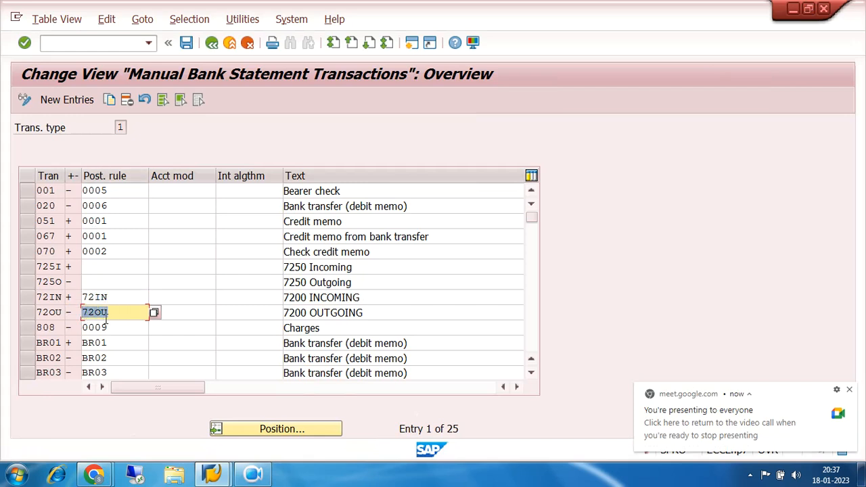
{"action": "left_click", "coordinate": [849, 390]}
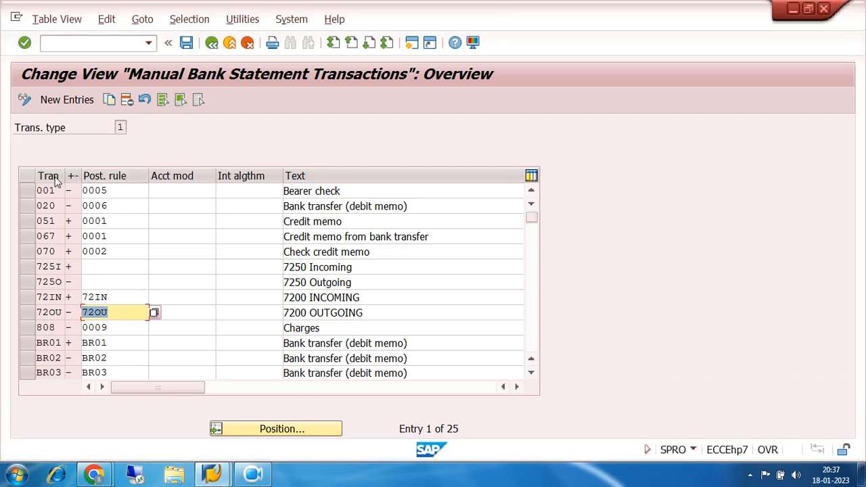
{"action": "left_click", "coordinate": [211, 44]}
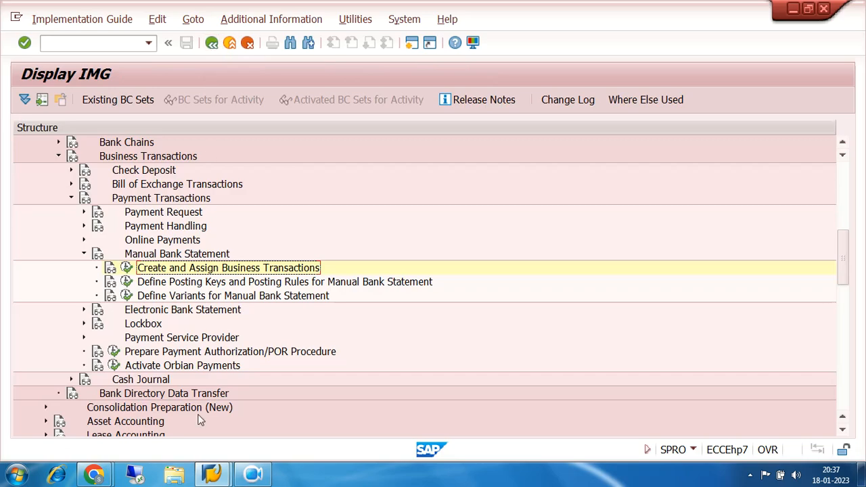
Let another waiting participant into the Google Meet call and return to the SAP implementation guide.
{"action": "left_click", "coordinate": [88, 468]}
{"action": "left_click", "coordinate": [78, 414]}
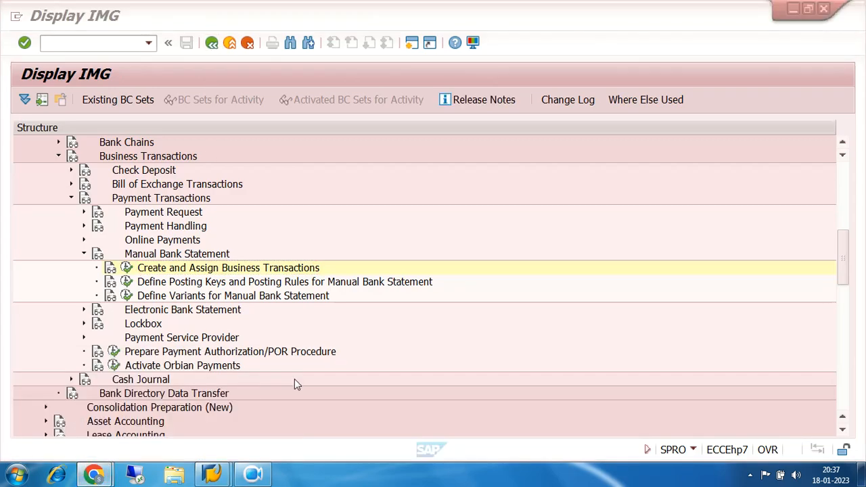
{"action": "left_click", "coordinate": [569, 178]}
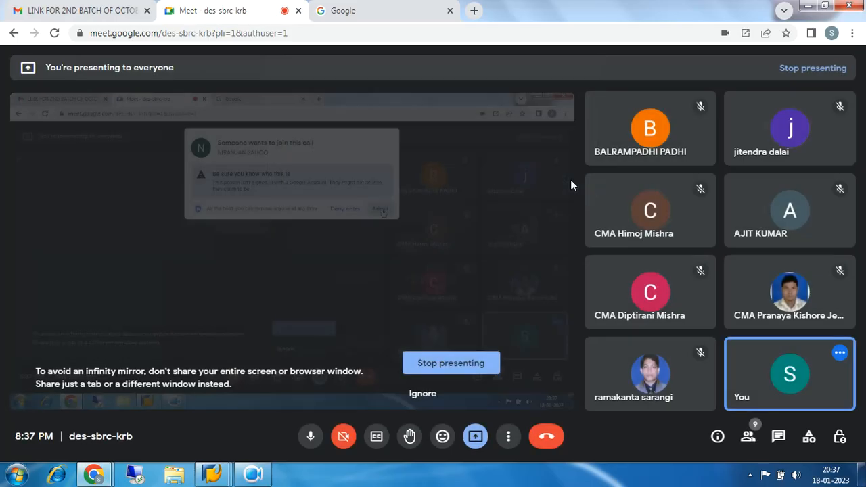
{"action": "left_click", "coordinate": [804, 6]}
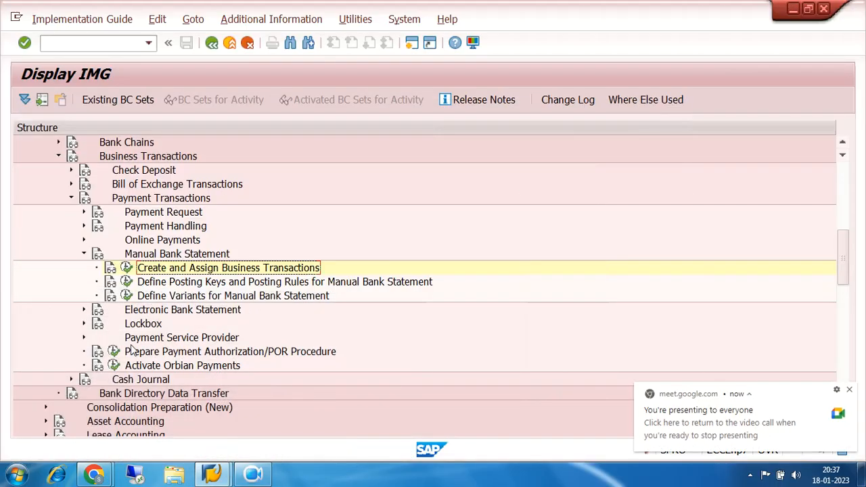
Open Define Posting Keys and Posting Rules for Manual Bank Statement for chart of accounts 7200, displaying the locked data.
{"action": "left_click", "coordinate": [191, 284]}
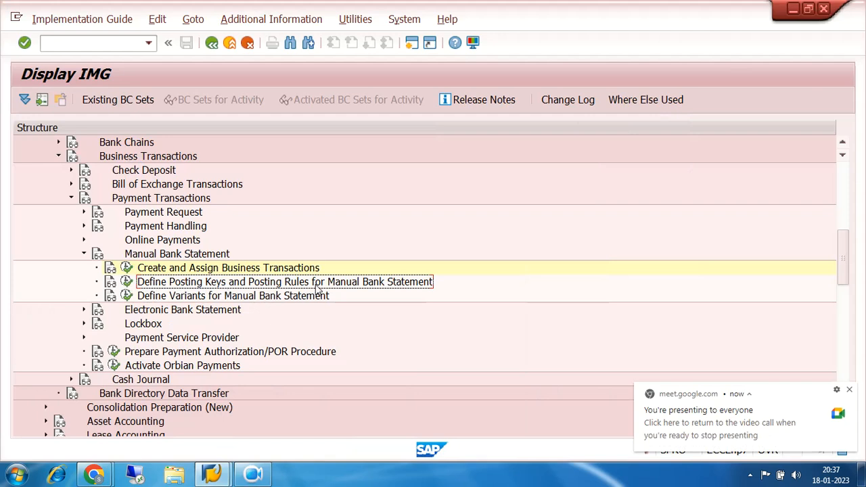
{"action": "left_click", "coordinate": [849, 390]}
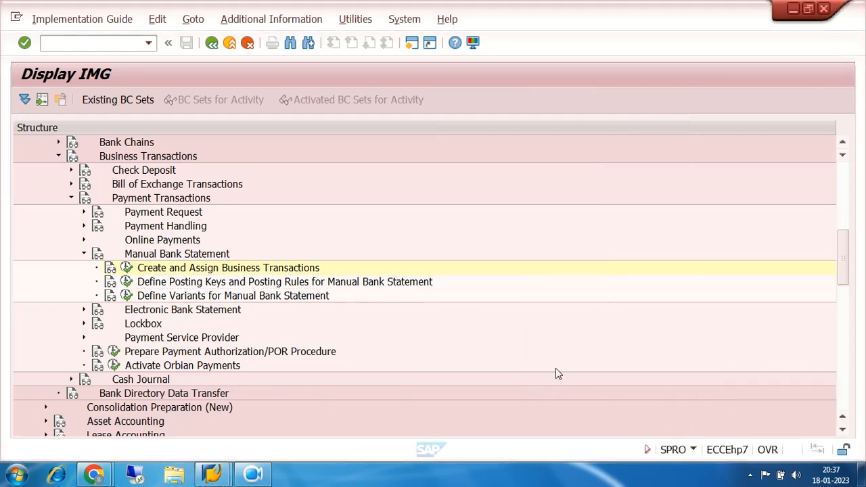
{"action": "left_click", "coordinate": [126, 283]}
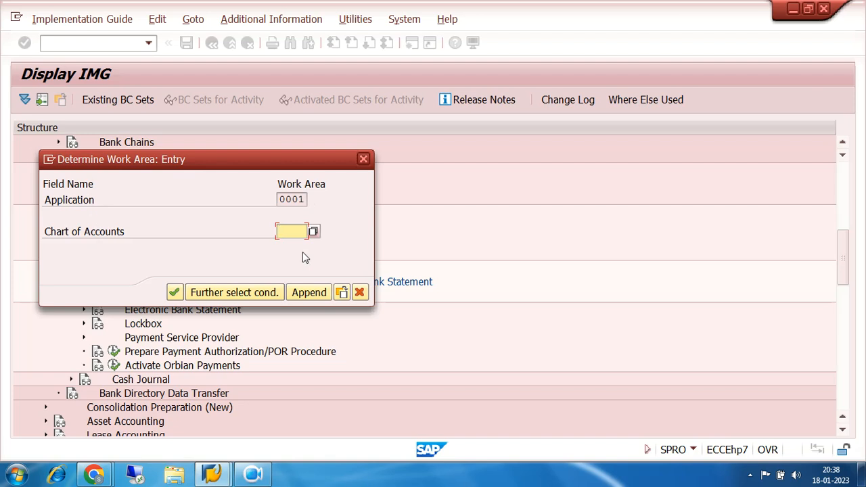
{"action": "type", "text": "7200"}
{"action": "key", "text": "Return"}
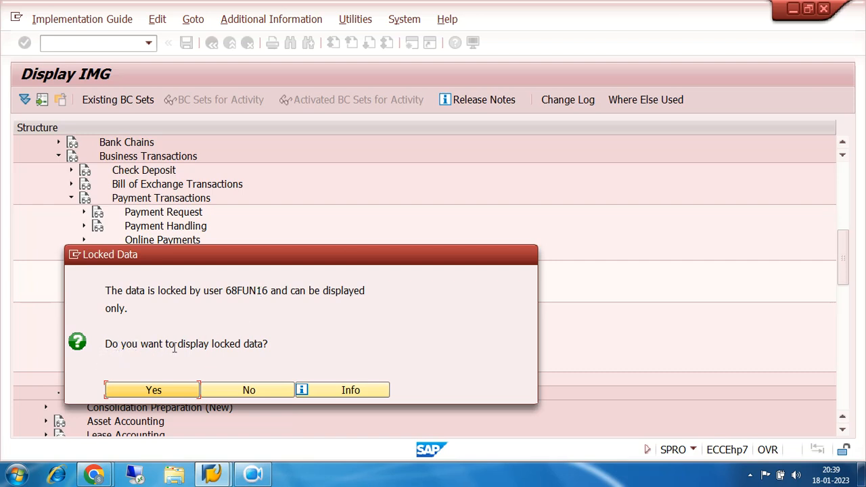
{"action": "left_click", "coordinate": [154, 391]}
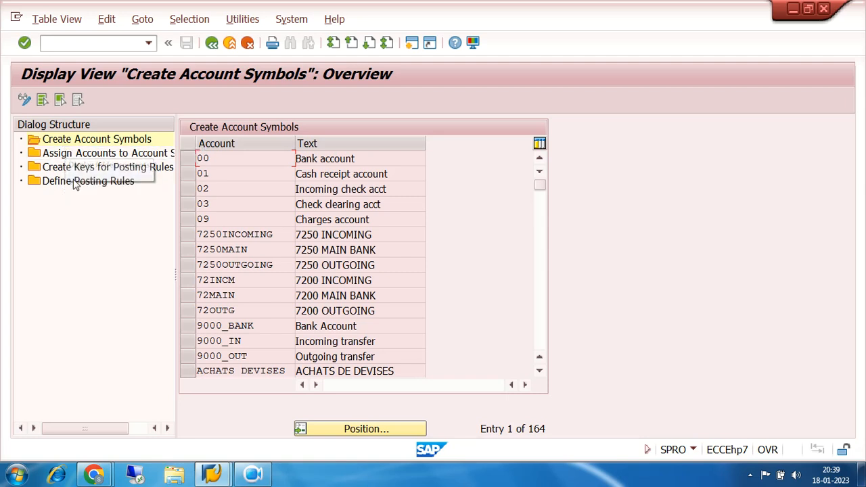
Highlight the account symbols 72INCM, 72MAIN and 72OUTG to review their codes and texts.
{"action": "left_click", "coordinate": [188, 279]}
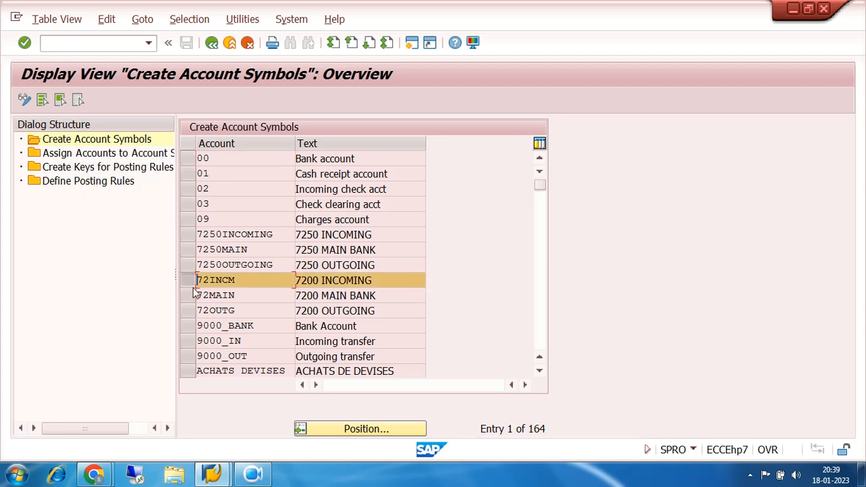
{"action": "left_click", "coordinate": [193, 299]}
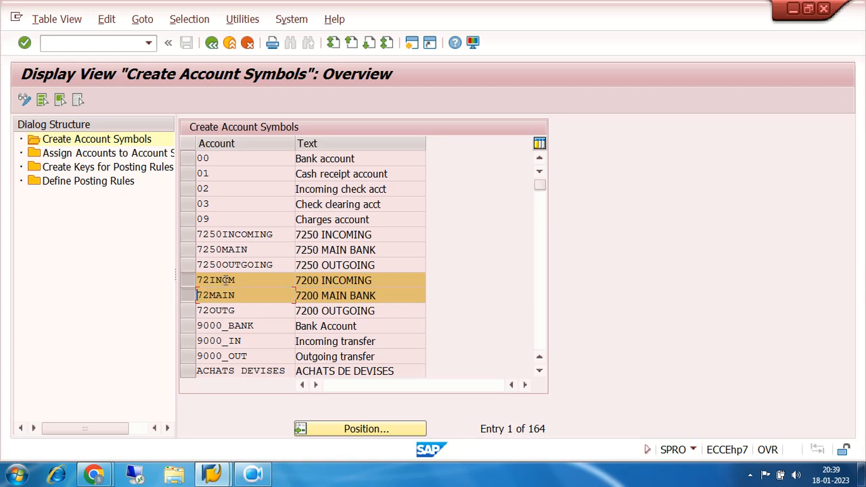
{"action": "left_click", "coordinate": [191, 310]}
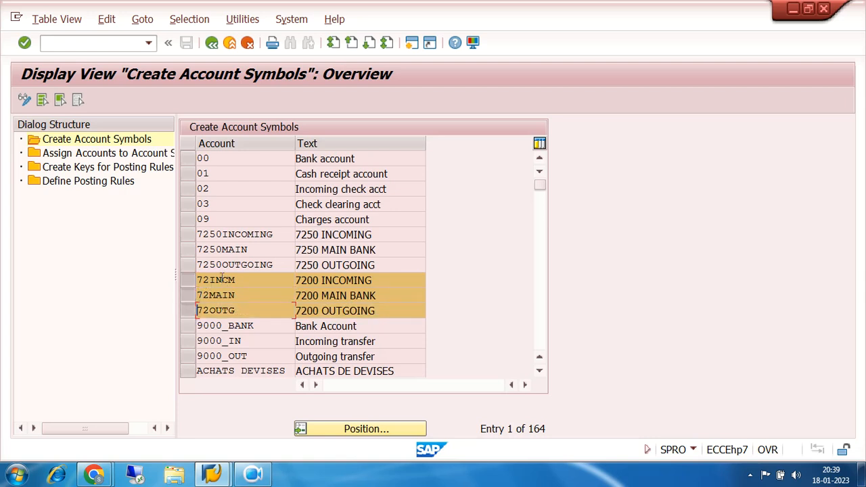
Go over the 7200 incoming, main bank and outgoing symbols one by one, deselecting and reselecting rows 72INCM, 72MAIN and 72OUTG.
{"action": "left_click", "coordinate": [223, 295]}
{"action": "left_click", "coordinate": [222, 280]}
{"action": "left_click", "coordinate": [234, 309]}
{"action": "left_click", "coordinate": [189, 295]}
{"action": "left_click", "coordinate": [191, 310]}
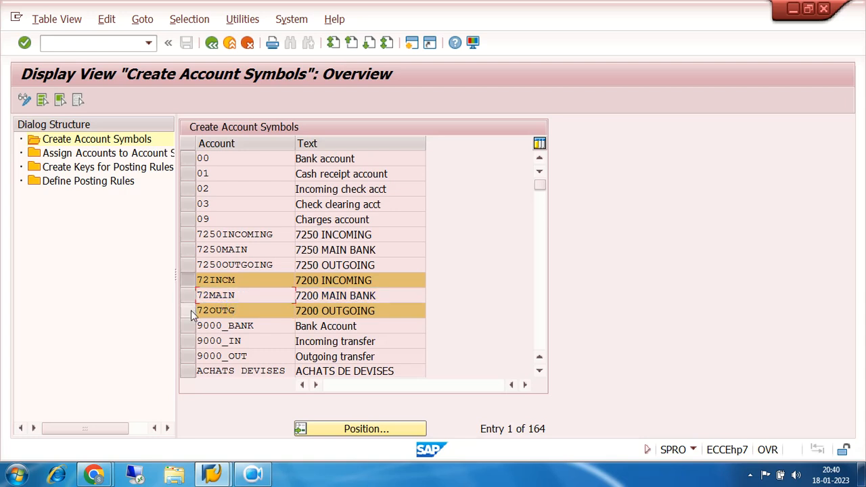
{"action": "left_click", "coordinate": [191, 279]}
{"action": "left_click", "coordinate": [190, 295]}
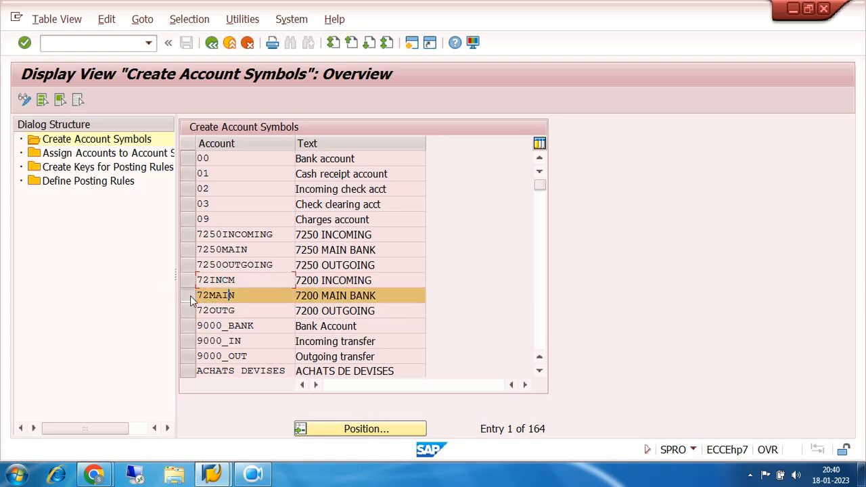
{"action": "left_click", "coordinate": [190, 310]}
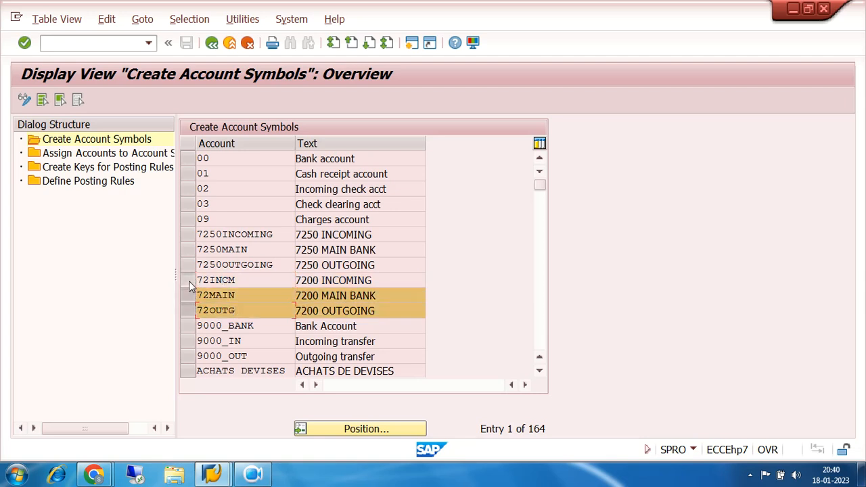
{"action": "left_click", "coordinate": [189, 280]}
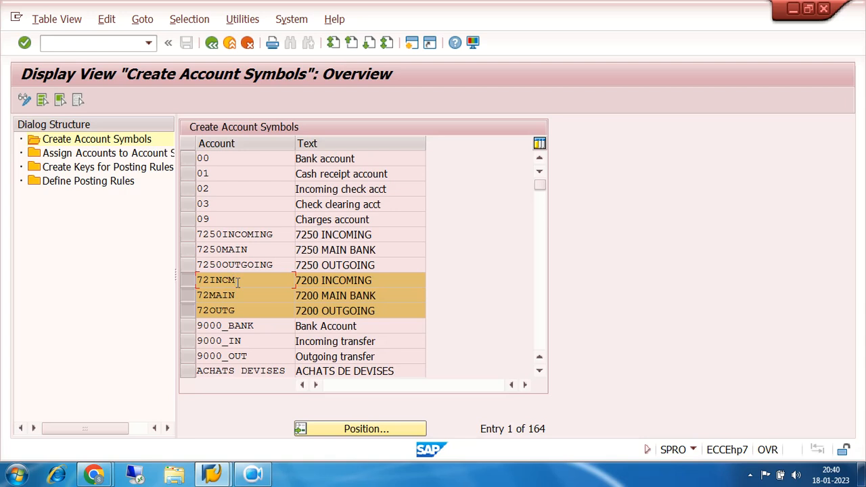
Mark and unmark rows 7250INCOMING, 7250MAIN and 7250OUTGOING to compare them with the 7200 account symbols.
{"action": "left_click", "coordinate": [188, 235]}
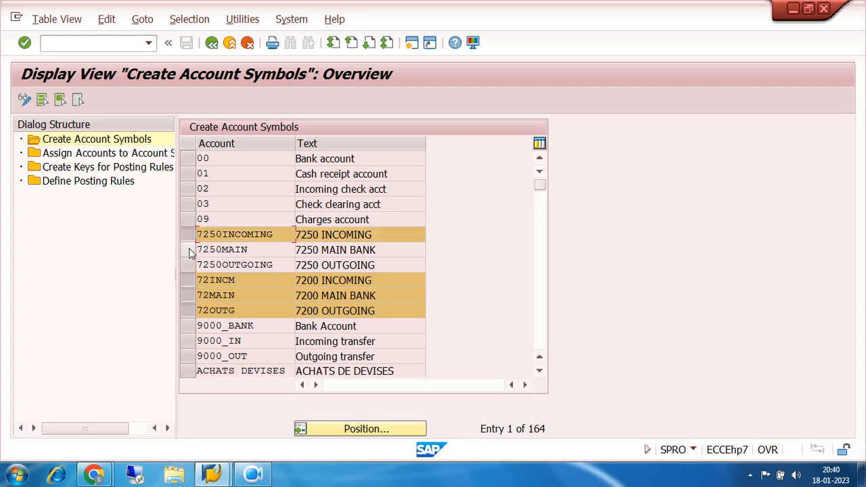
{"action": "left_click", "coordinate": [188, 250]}
{"action": "left_click", "coordinate": [189, 265]}
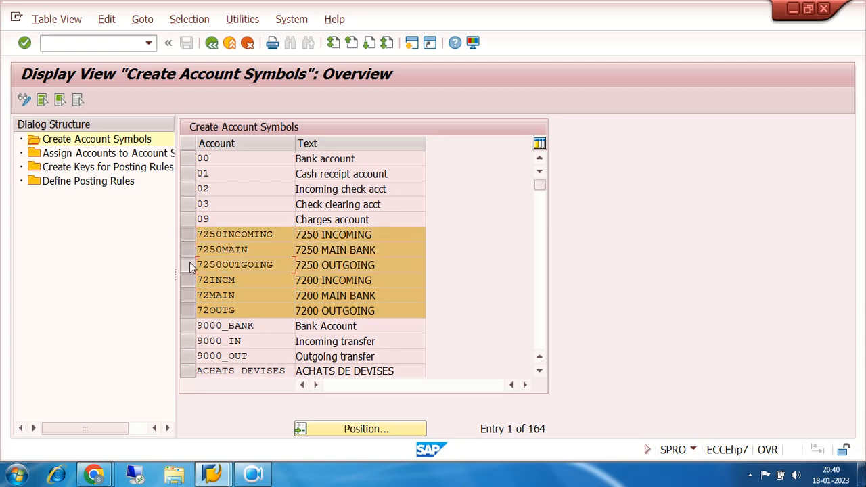
{"action": "left_click", "coordinate": [188, 235]}
{"action": "left_click", "coordinate": [188, 250]}
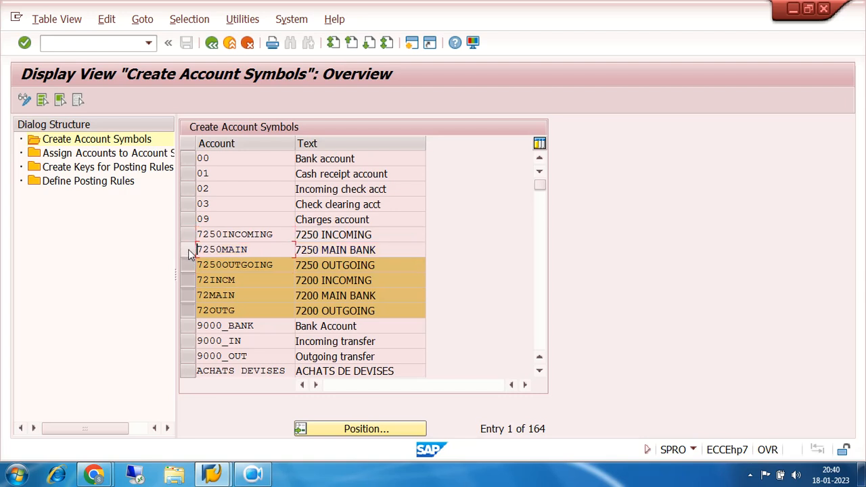
{"action": "left_click", "coordinate": [190, 265]}
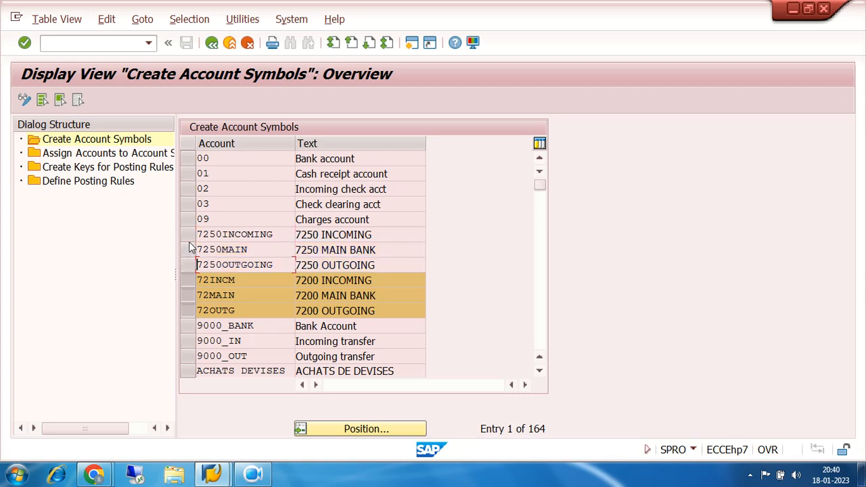
{"action": "left_click", "coordinate": [279, 236]}
{"action": "left_click", "coordinate": [187, 234]}
{"action": "left_click", "coordinate": [188, 249]}
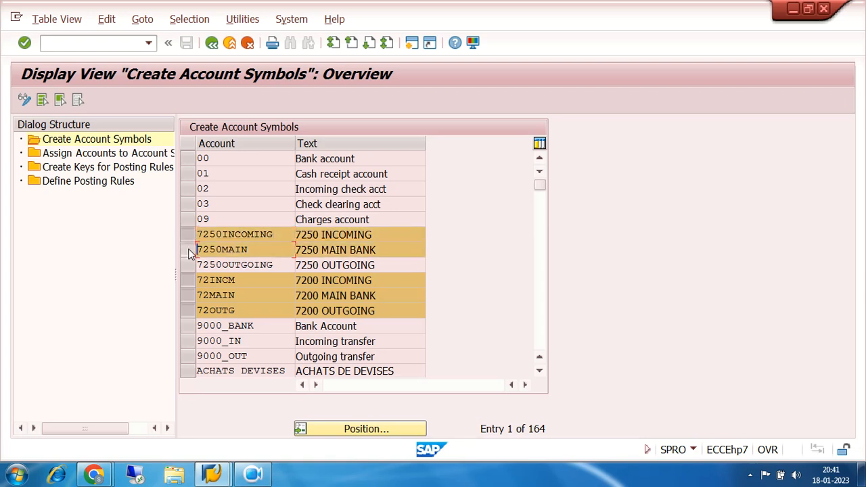
{"action": "left_click", "coordinate": [188, 264]}
{"action": "left_click", "coordinate": [188, 235]}
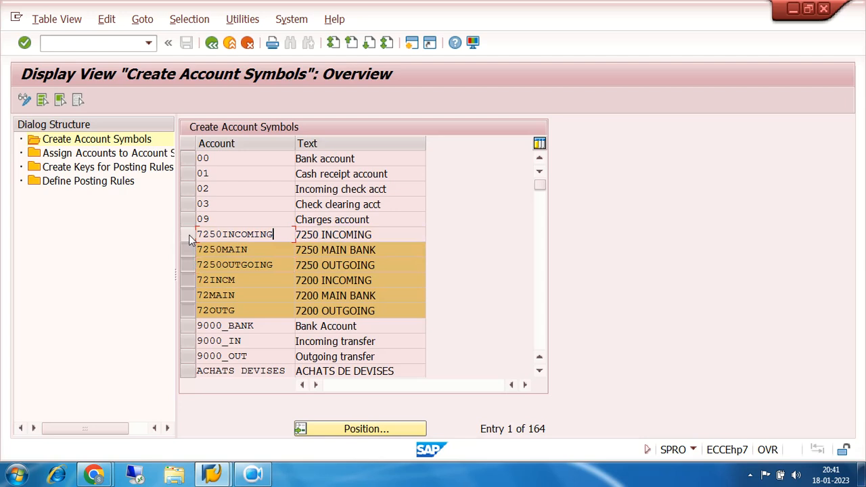
{"action": "left_click", "coordinate": [189, 249]}
{"action": "left_click", "coordinate": [189, 265]}
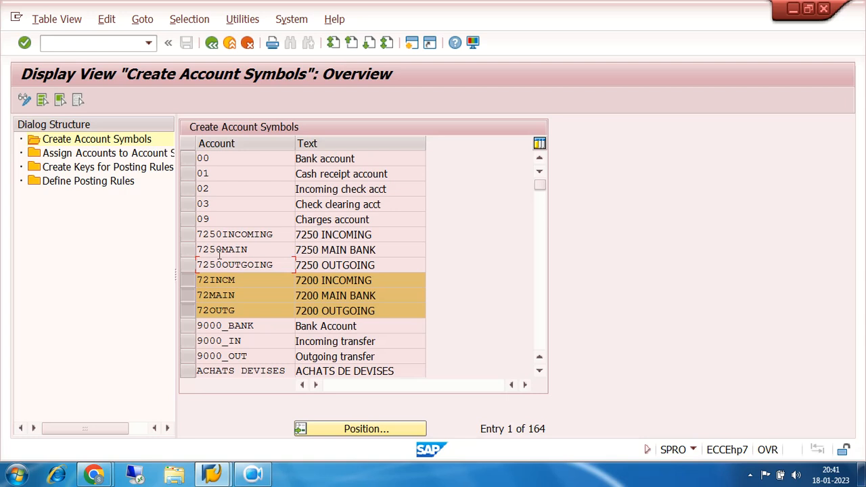
Clear the selection of rows 72INCM, 72MAIN and 72OUTG and check their symbol codes individually.
{"action": "left_click", "coordinate": [189, 281]}
{"action": "left_click", "coordinate": [190, 298]}
{"action": "left_click", "coordinate": [188, 312]}
{"action": "left_click", "coordinate": [203, 296]}
{"action": "left_click", "coordinate": [206, 280]}
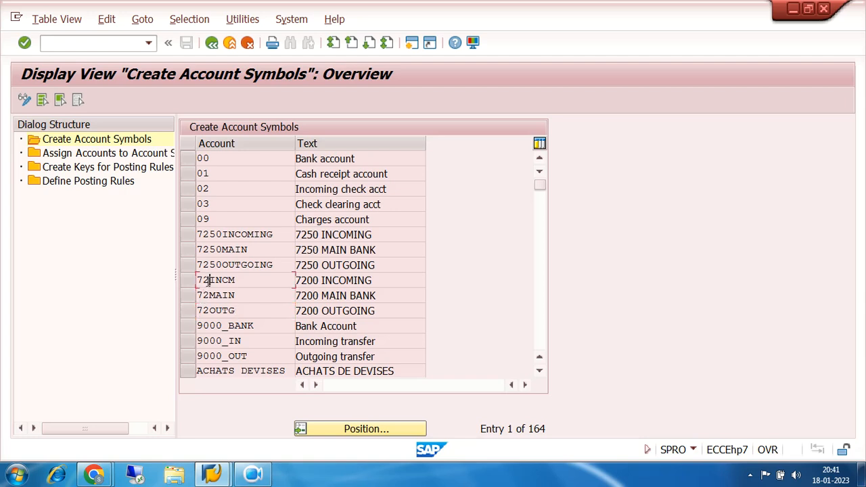
{"action": "left_click", "coordinate": [218, 309]}
Open Assign Accounts to Account Symbol for chart of accounts 7200 and move through its account symbols down to 72OUTG.
{"action": "left_click", "coordinate": [56, 155]}
{"action": "double_click", "coordinate": [56, 156]}
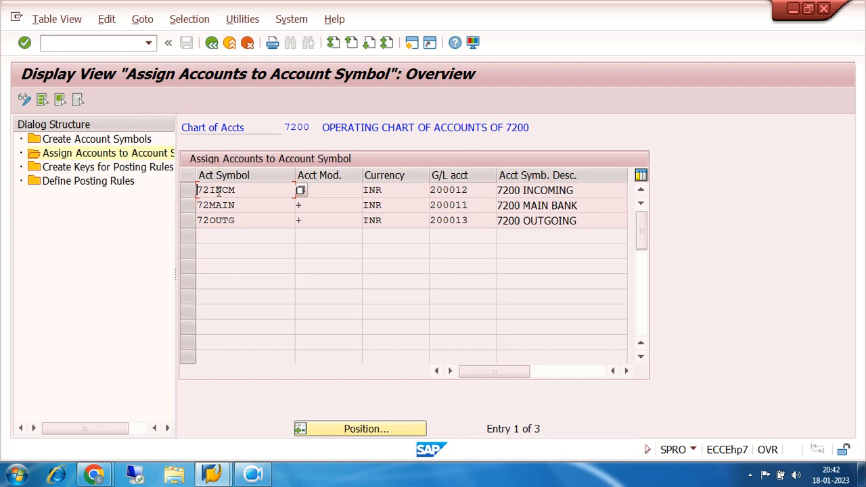
{"action": "key", "text": "Down"}
{"action": "key", "text": "Down"}
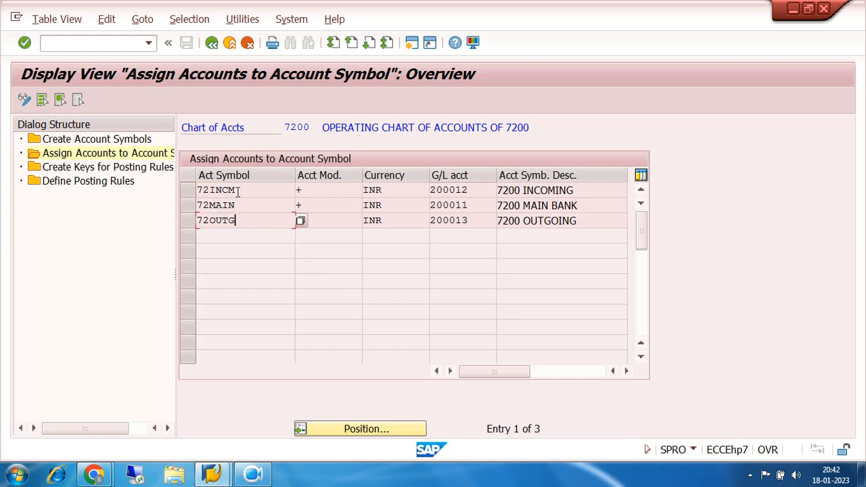
Examine the account modification entries for 72INCM, 72MAIN and 72OUTG.
{"action": "left_click", "coordinate": [315, 189]}
{"action": "left_click_drag", "start_coordinate": [304, 190], "coordinate": [293, 190]}
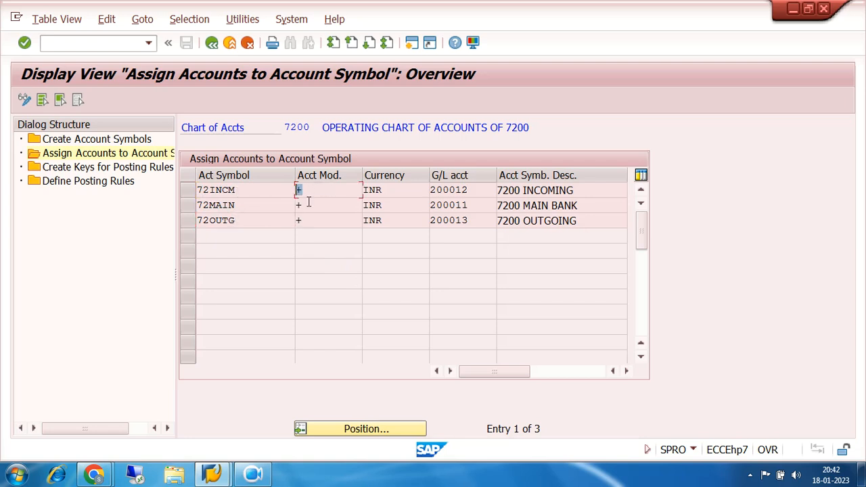
{"action": "left_click_drag", "start_coordinate": [306, 219], "coordinate": [296, 220]}
{"action": "left_click_drag", "start_coordinate": [311, 191], "coordinate": [298, 204]}
{"action": "left_click", "coordinate": [311, 193]}
{"action": "left_click", "coordinate": [310, 205]}
{"action": "left_click", "coordinate": [311, 218]}
{"action": "left_click", "coordinate": [311, 204]}
Examine which G/L account is assigned to each of the incoming, main bank and outgoing account symbols.
{"action": "left_click", "coordinate": [470, 204]}
{"action": "left_click", "coordinate": [472, 190]}
{"action": "left_click", "coordinate": [474, 205]}
{"action": "left_click", "coordinate": [474, 220]}
{"action": "left_click", "coordinate": [472, 192]}
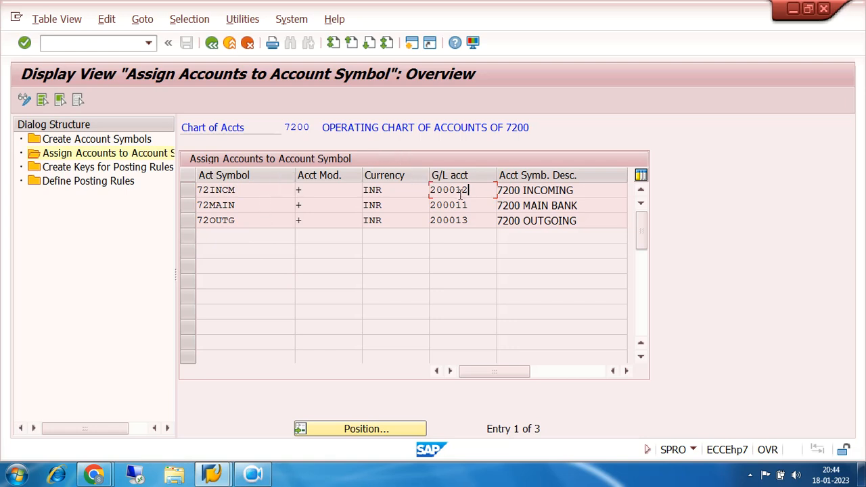
{"action": "left_click_drag", "start_coordinate": [467, 190], "coordinate": [431, 210]}
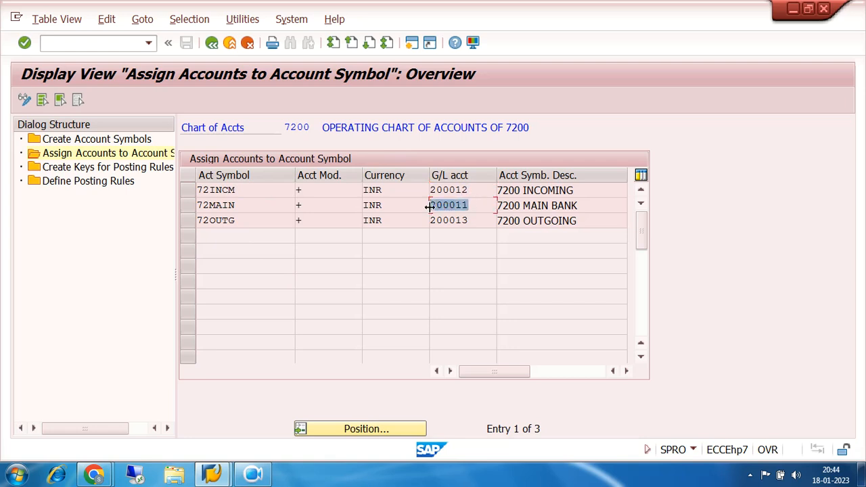
{"action": "left_click_drag", "start_coordinate": [469, 220], "coordinate": [431, 225]}
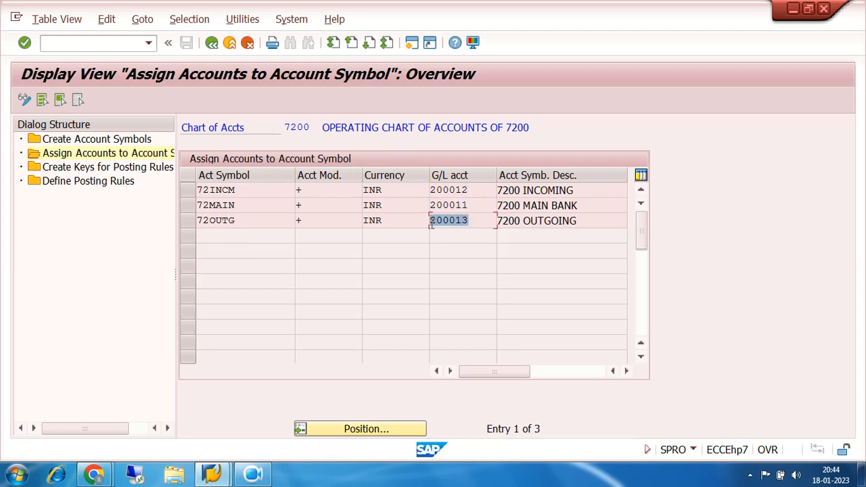
{"action": "left_click_drag", "start_coordinate": [470, 190], "coordinate": [430, 193]}
{"action": "left_click_drag", "start_coordinate": [248, 190], "coordinate": [199, 193]}
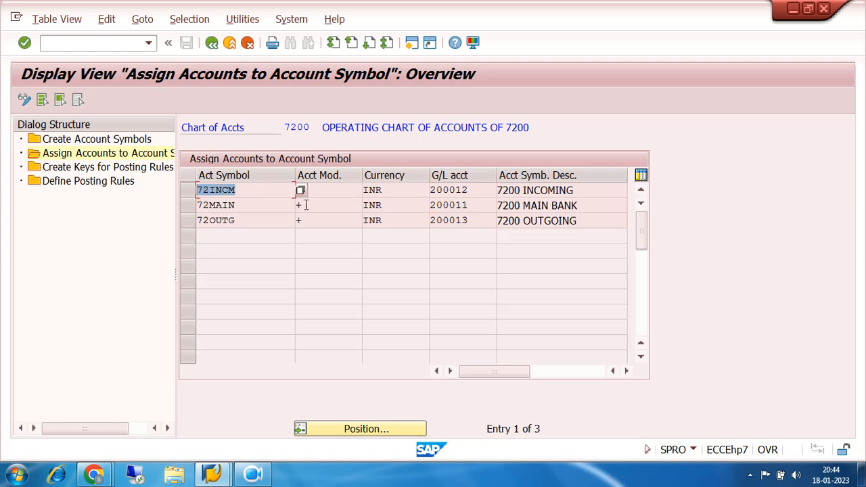
{"action": "left_click_drag", "start_coordinate": [468, 189], "coordinate": [424, 192]}
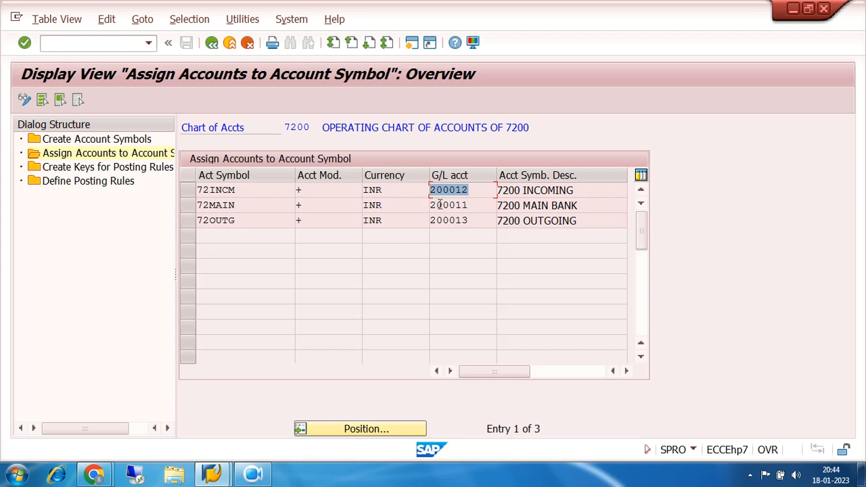
Compare the final digits of the G/L accounts assigned to 72MAIN, 72INCM and 72OUTG.
{"action": "left_click", "coordinate": [471, 204]}
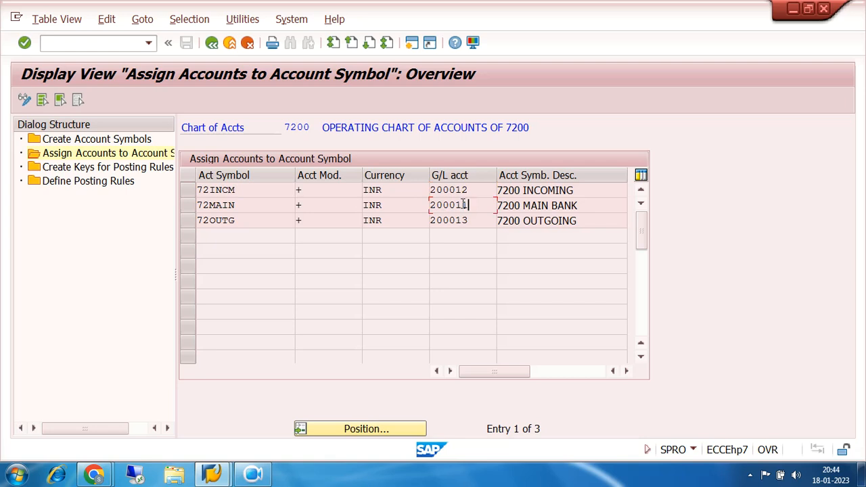
{"action": "left_click_drag", "start_coordinate": [464, 205], "coordinate": [469, 204]}
{"action": "left_click", "coordinate": [466, 204]}
{"action": "left_click_drag", "start_coordinate": [469, 190], "coordinate": [463, 190]}
{"action": "left_click", "coordinate": [473, 219]}
{"action": "left_click_drag", "start_coordinate": [473, 219], "coordinate": [464, 220]}
{"action": "left_click", "coordinate": [477, 189]}
{"action": "left_click", "coordinate": [474, 219]}
{"action": "left_click_drag", "start_coordinate": [475, 190], "coordinate": [431, 222]}
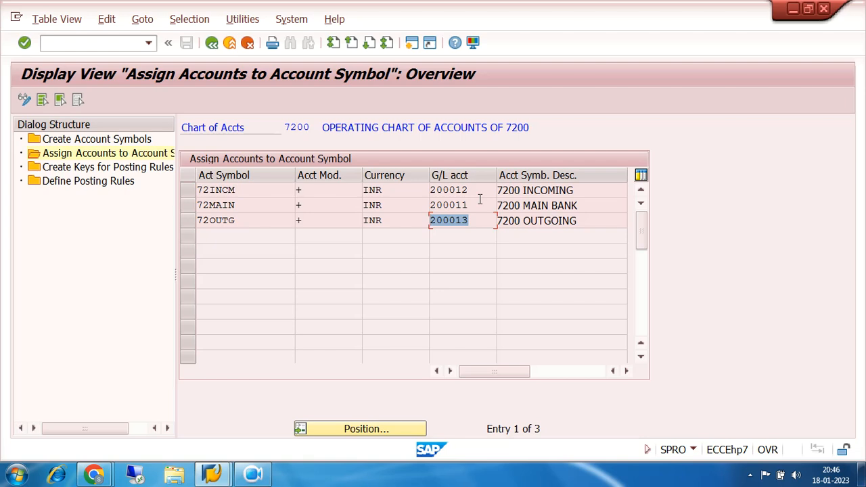
Leave the account assignment view and launch the ECC FUNCTIONAL connection from SAP Logon.
{"action": "left_click", "coordinate": [212, 45]}
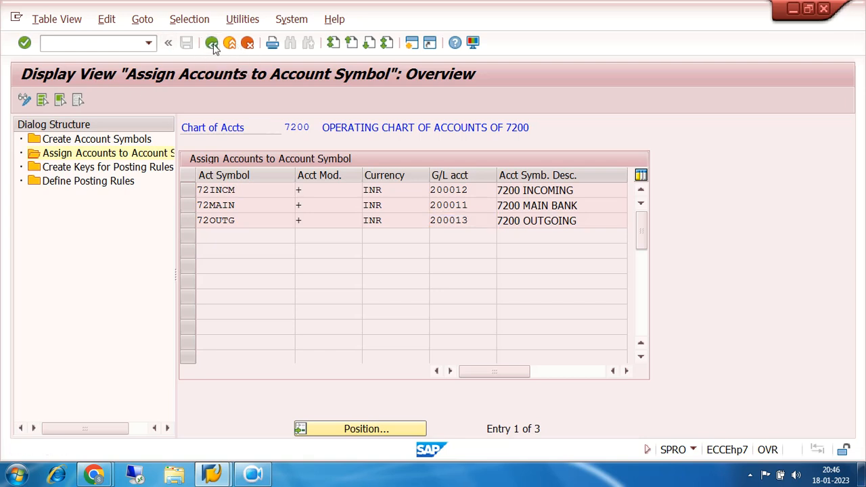
{"action": "left_click", "coordinate": [523, 301]}
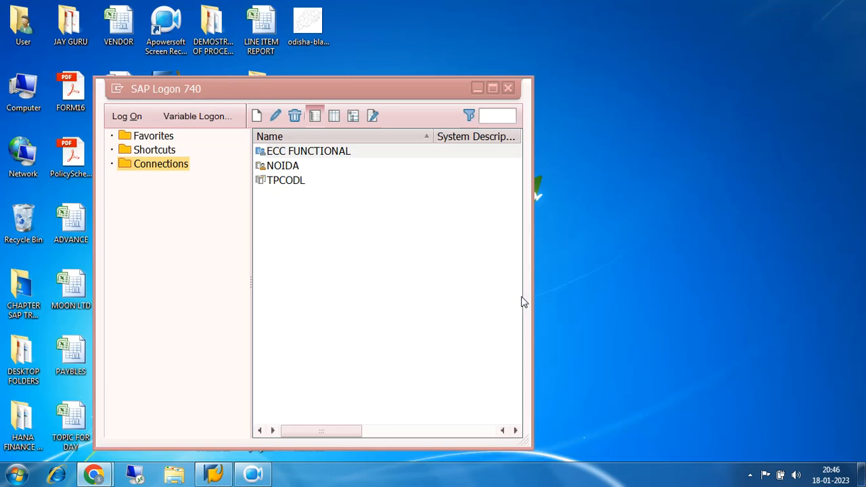
{"action": "left_click", "coordinate": [289, 150]}
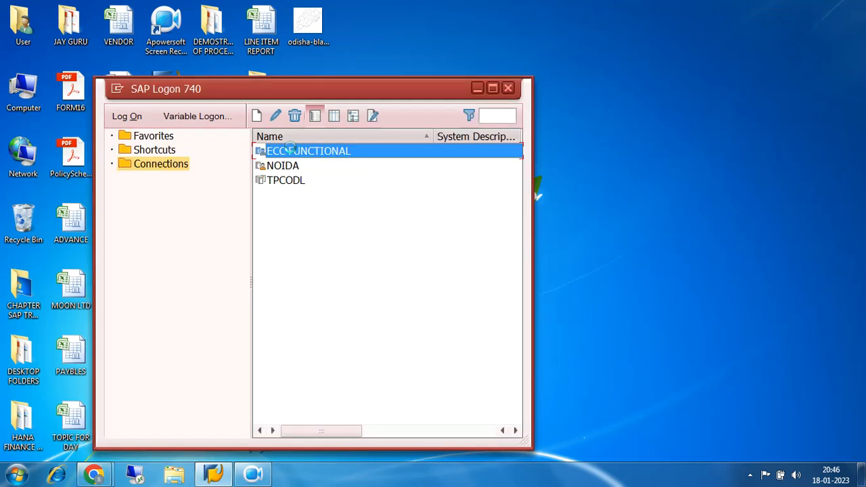
{"action": "double_click", "coordinate": [291, 151]}
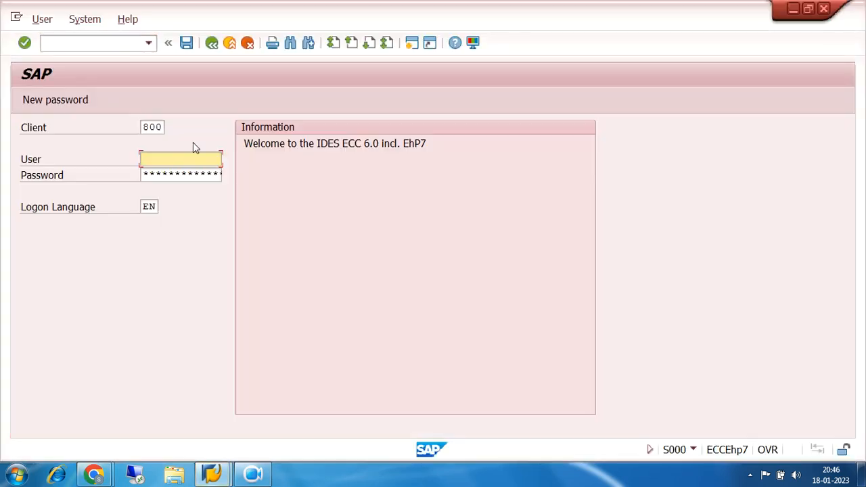
Log on to client 800 with the user ID and account password, continuing this logon and ending any other logons in the system.
{"action": "left_click", "coordinate": [179, 155]}
{"action": "left_click", "coordinate": [180, 173]}
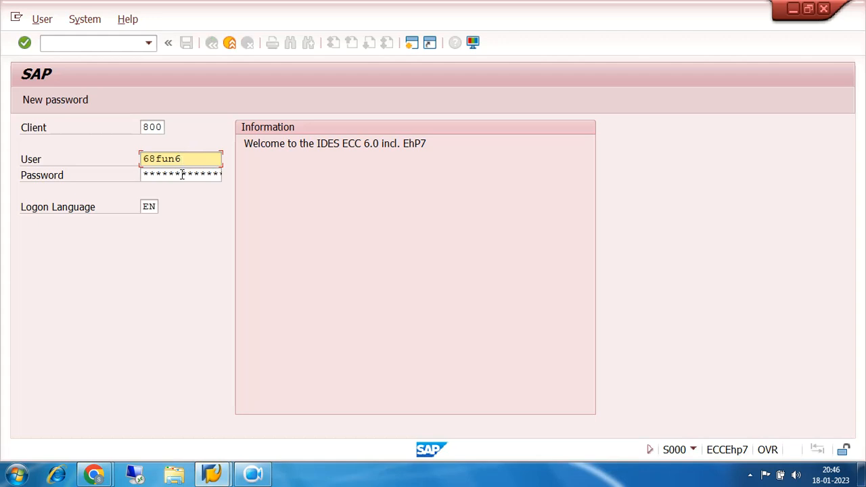
{"action": "key", "text": "Tab"}
{"action": "type", "text": "*"}
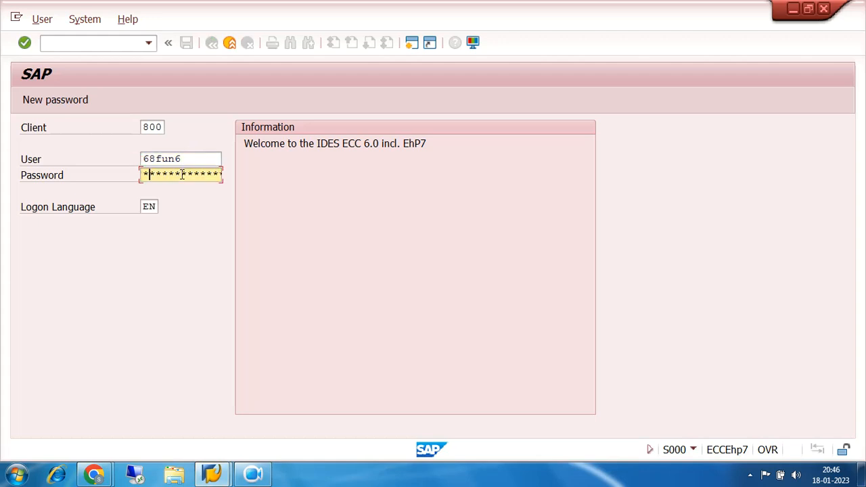
{"action": "type", "text": "********"}
{"action": "key", "text": "Return"}
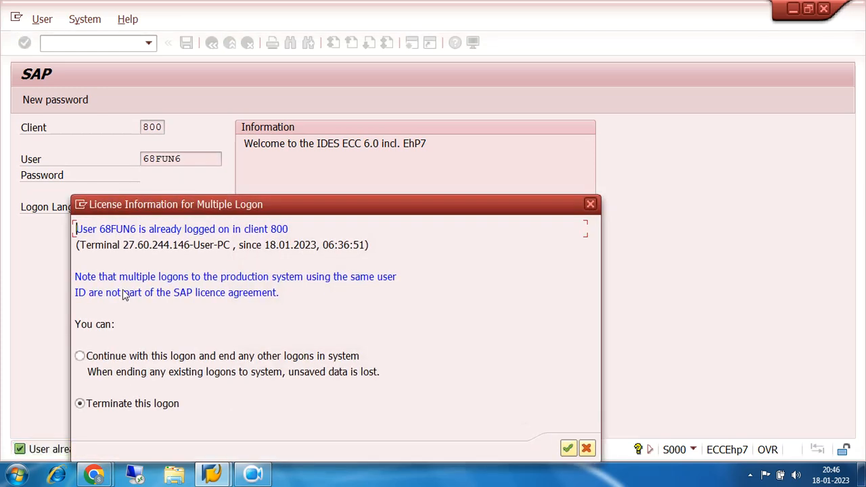
{"action": "left_click", "coordinate": [80, 356]}
{"action": "left_click", "coordinate": [568, 448]}
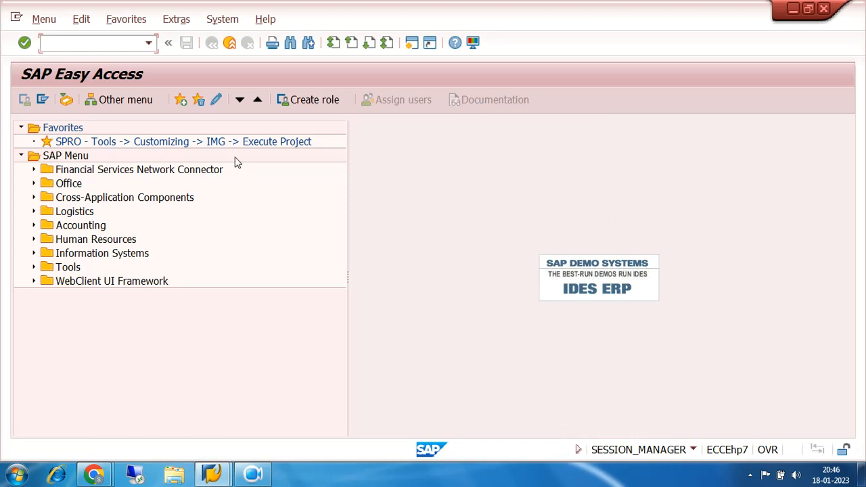
Display the reference IMG and expand Financial Accounting (New), Bank Accounting, Business Transactions, Payment Transactions and Manual Bank Statement.
{"action": "double_click", "coordinate": [215, 142]}
{"action": "left_click", "coordinate": [100, 101]}
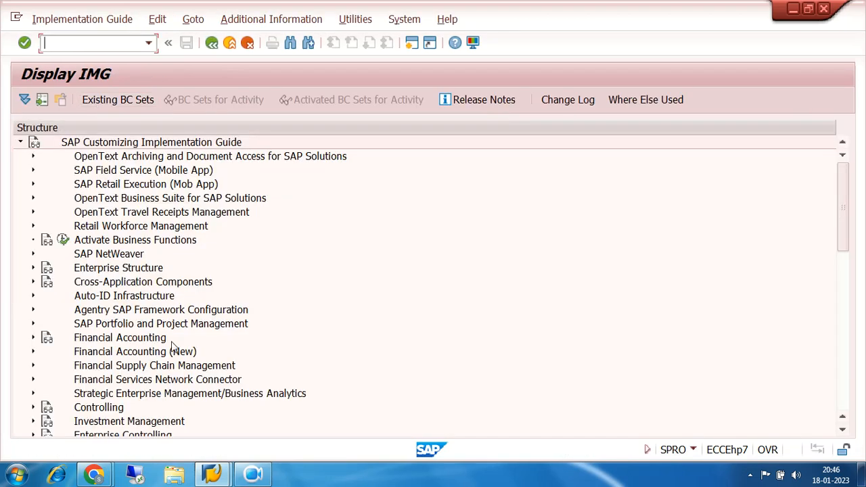
{"action": "left_click", "coordinate": [33, 351]}
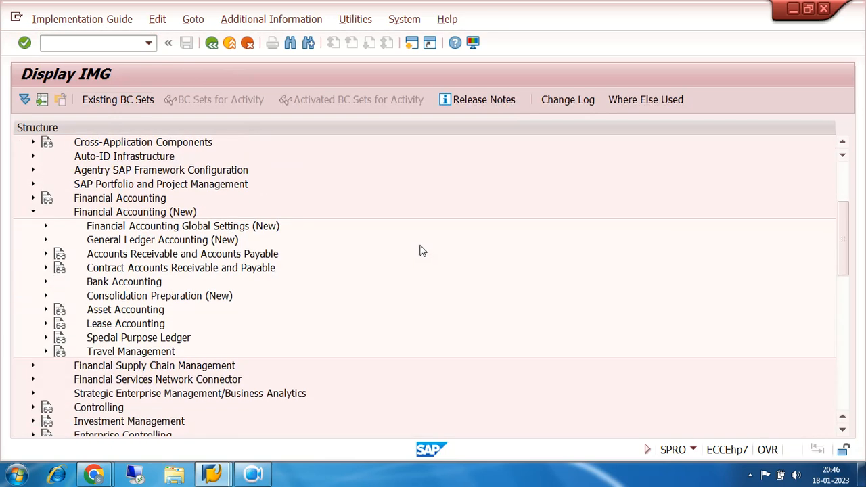
{"action": "left_click", "coordinate": [46, 282]}
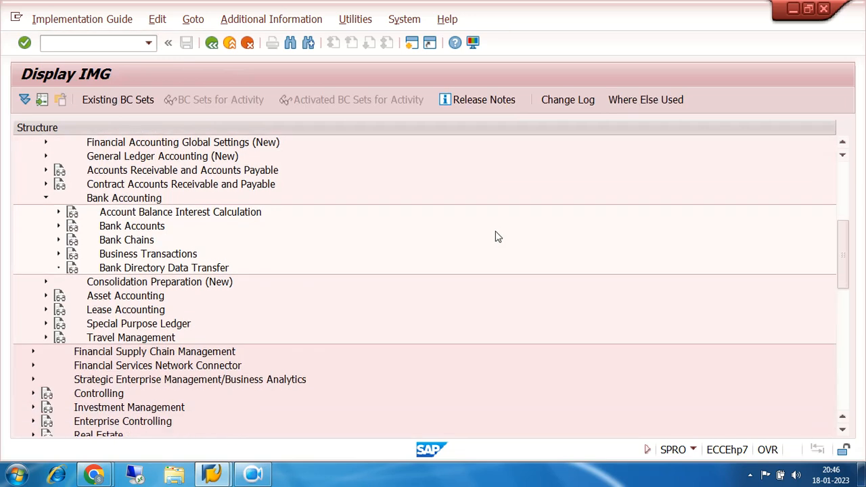
{"action": "left_click", "coordinate": [58, 253]}
{"action": "scroll", "coordinate": [433, 253], "scroll_direction": "down", "scroll_amount": 2}
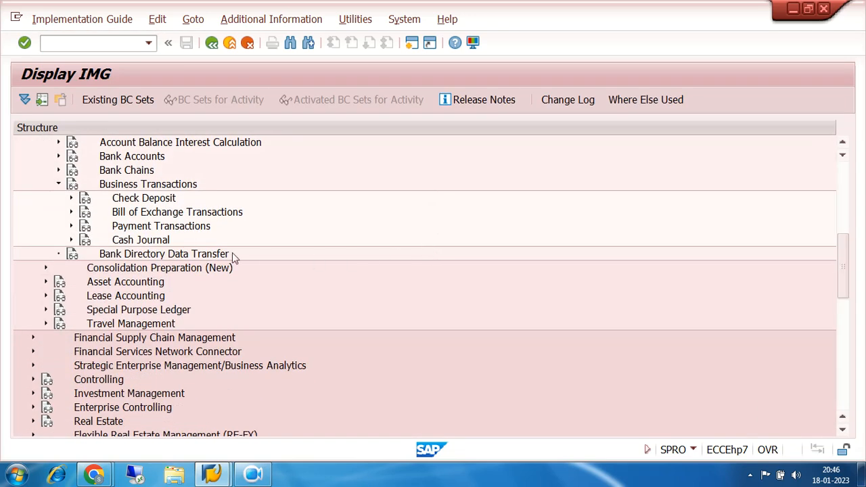
{"action": "left_click", "coordinate": [71, 226]}
{"action": "scroll", "coordinate": [473, 242], "scroll_direction": "down", "scroll_amount": 2}
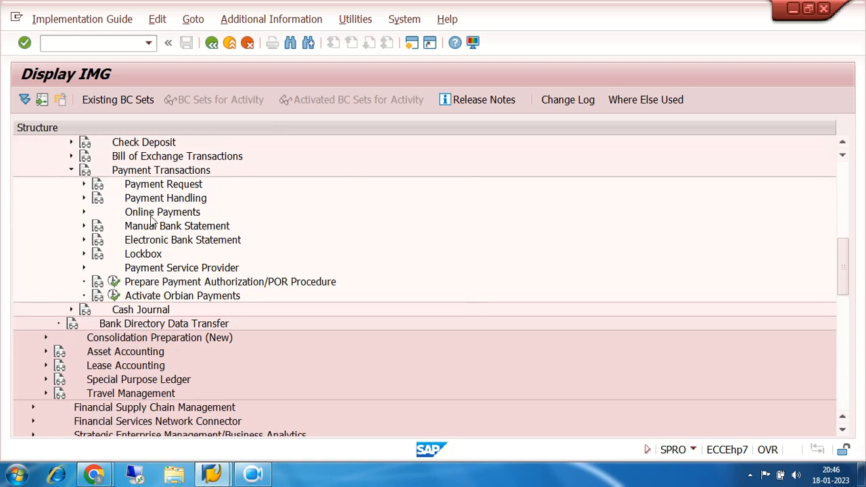
{"action": "left_click", "coordinate": [83, 226]}
{"action": "scroll", "coordinate": [504, 207], "scroll_direction": "down", "scroll_amount": 1}
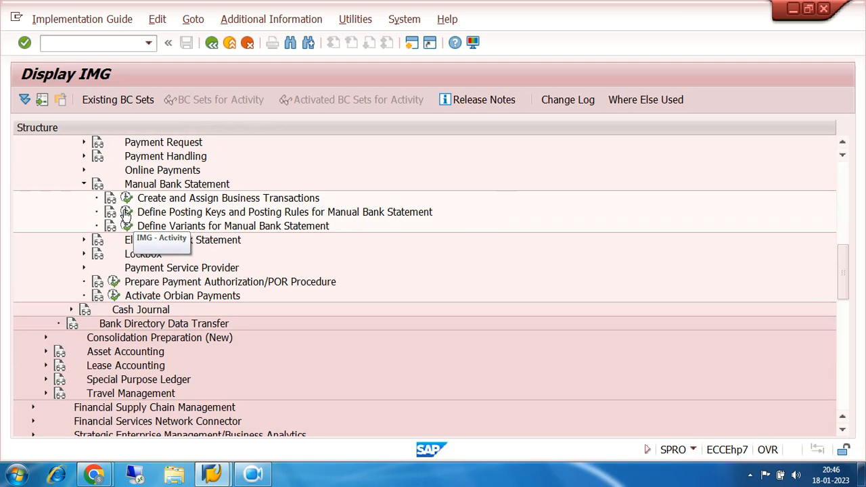
Open the posting keys and posting rules activity for chart of accounts 7200 and show its account symbol assignments.
{"action": "left_click", "coordinate": [124, 211]}
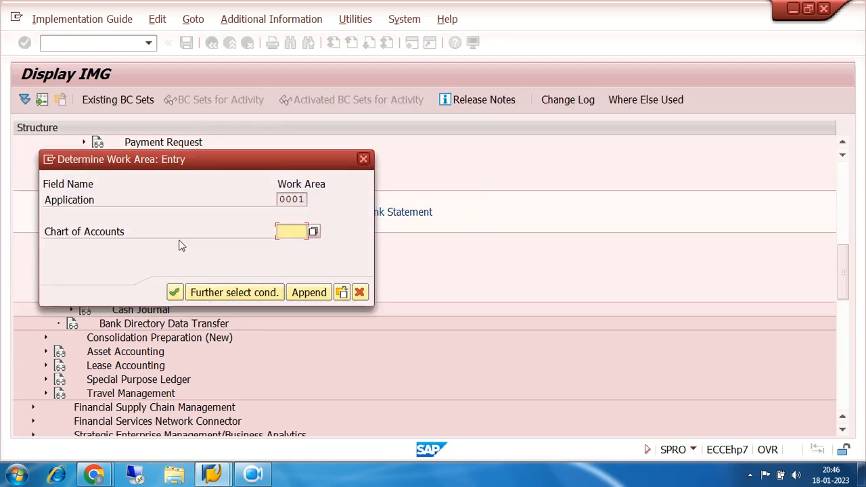
{"action": "left_click", "coordinate": [291, 245]}
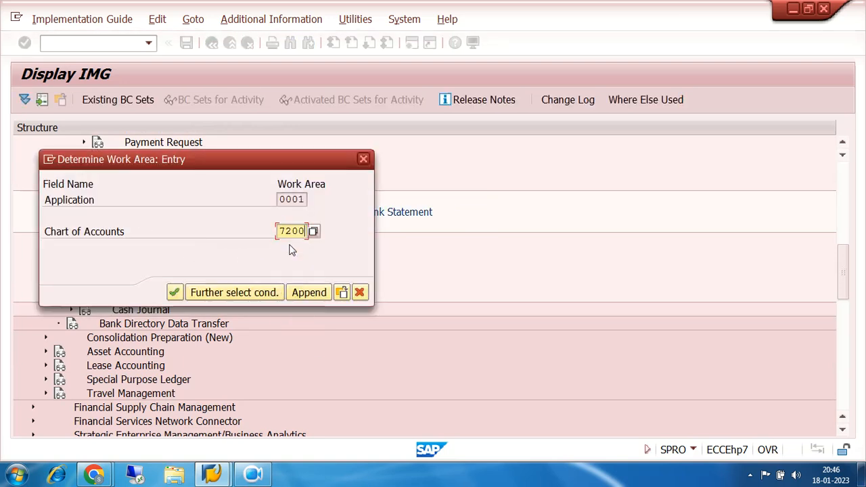
{"action": "left_click", "coordinate": [175, 292]}
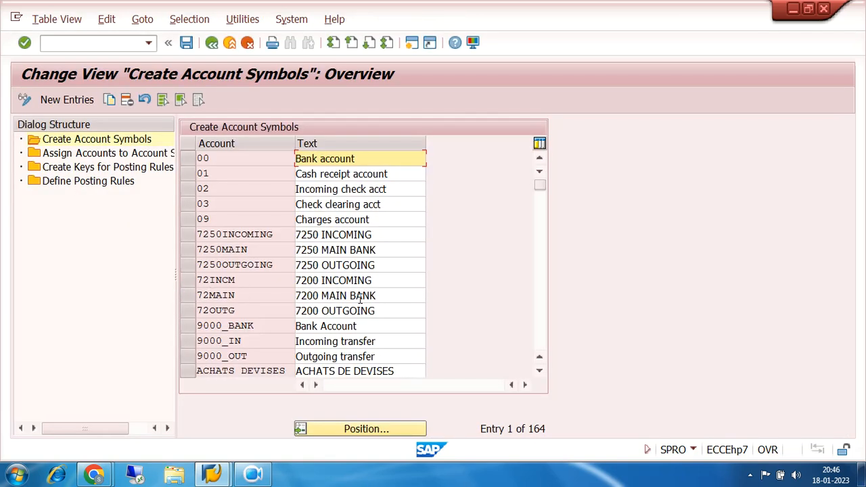
{"action": "double_click", "coordinate": [69, 155]}
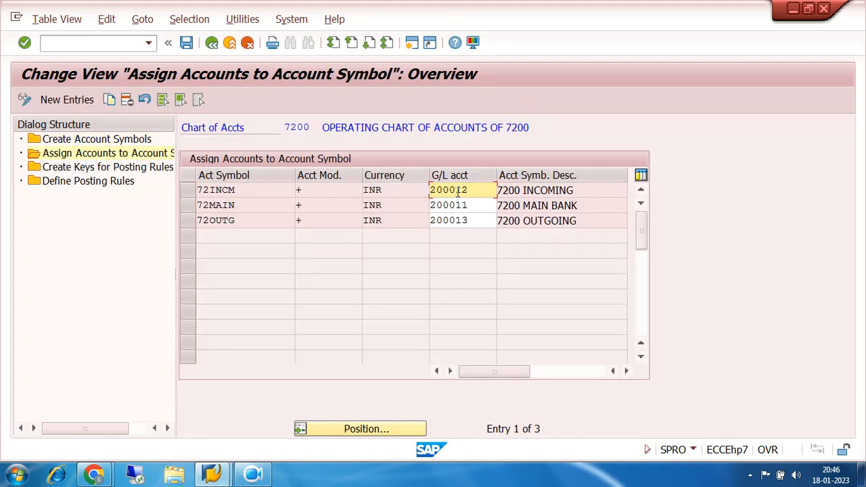
Replace the G/L account assigned to symbol 72INCM with the masked entry +++++2.
{"action": "left_click_drag", "start_coordinate": [485, 190], "coordinate": [422, 194]}
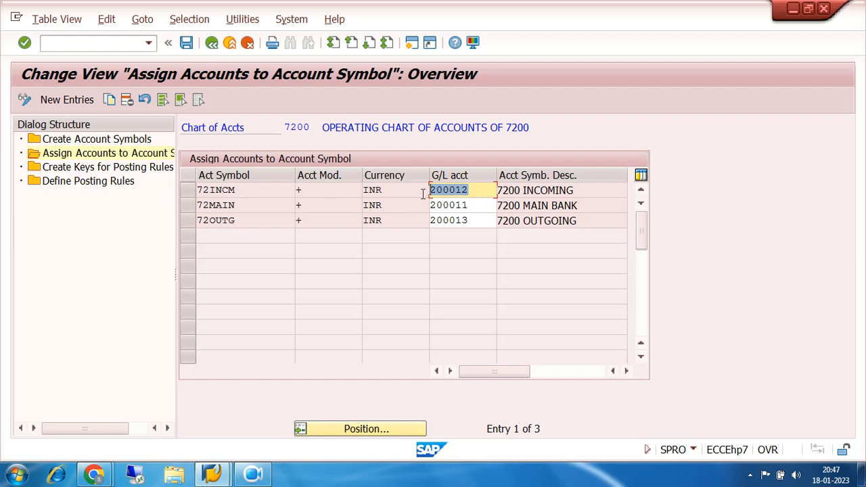
{"action": "left_click", "coordinate": [474, 190]}
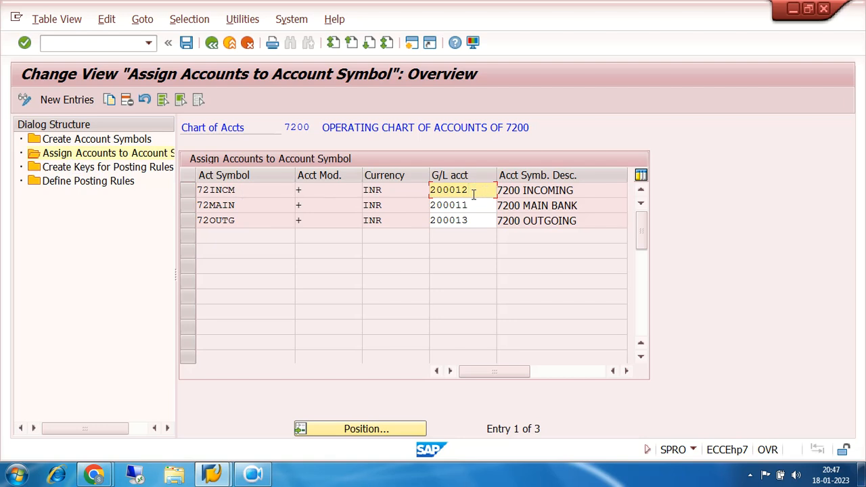
{"action": "key", "text": "BackSpace"}
{"action": "key", "text": "BackSpace"}
{"action": "key", "text": "BackSpace"}
{"action": "key", "text": "BackSpace"}
{"action": "key", "text": "BackSpace"}
{"action": "key", "text": "BackSpace"}
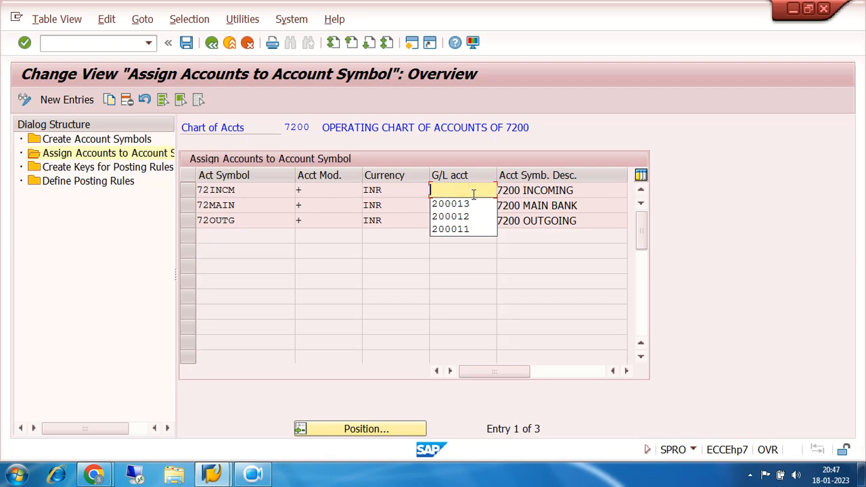
{"action": "type", "text": "++++"}
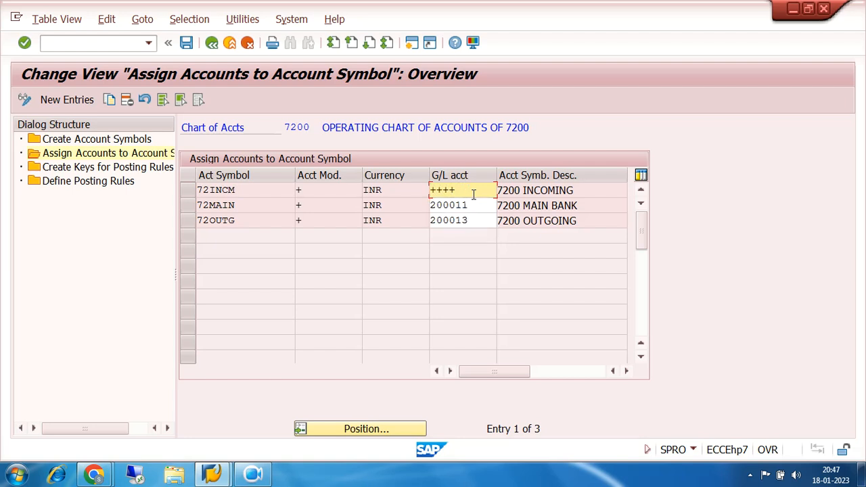
{"action": "type", "text": "+2"}
Replace the G/L account assigned to symbol 72MAIN with the masked entry +++++1.
{"action": "key", "text": "Down"}
{"action": "key", "text": "BackSpace"}
{"action": "key", "text": "BackSpace"}
{"action": "key", "text": "BackSpace"}
{"action": "key", "text": "BackSpace"}
{"action": "key", "text": "BackSpace"}
{"action": "key", "text": "BackSpace"}
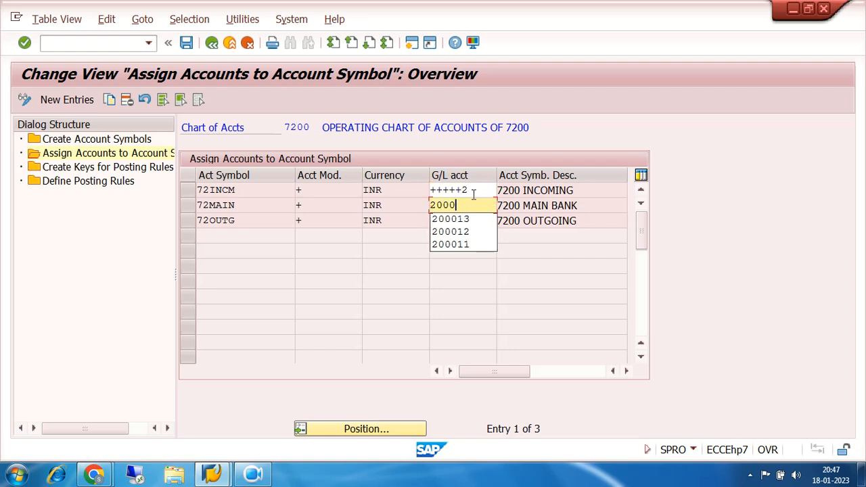
{"action": "type", "text": "+"}
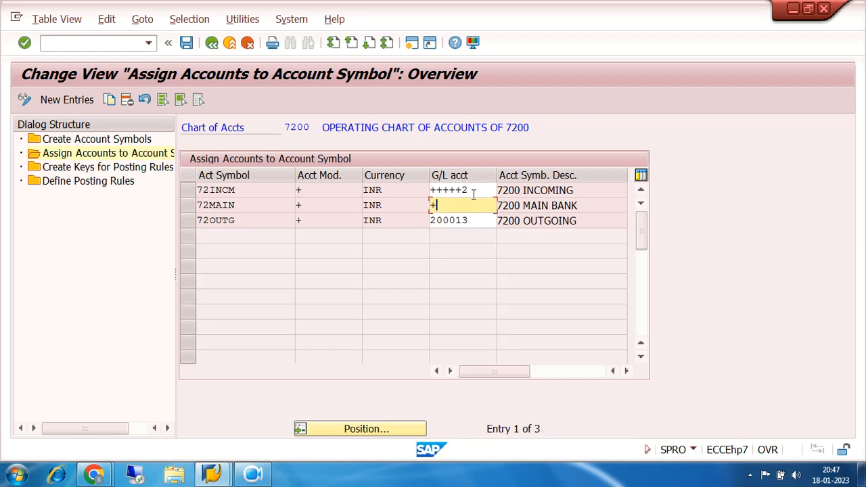
{"action": "type", "text": "++++1"}
Replace the G/L account assigned to symbol 72OUTG with the masked entry +++++3.
{"action": "key", "text": "Down"}
{"action": "key", "text": "BackSpace"}
{"action": "key", "text": "BackSpace"}
{"action": "key", "text": "BackSpace"}
{"action": "key", "text": "BackSpace"}
{"action": "key", "text": "BackSpace"}
{"action": "key", "text": "BackSpace"}
{"action": "type", "text": "+++++3"}
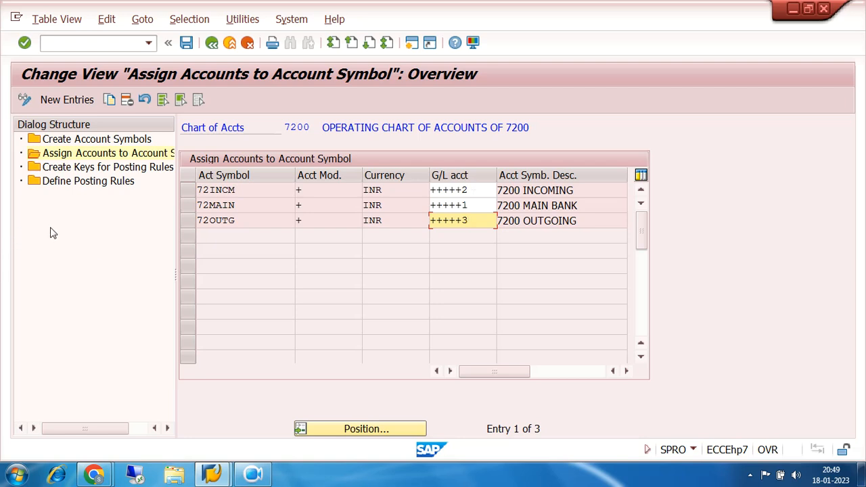
Compare the masked G/L accounts with the incoming, main bank and outgoing account symbols they are assigned to.
{"action": "left_click_drag", "start_coordinate": [237, 206], "coordinate": [198, 206]}
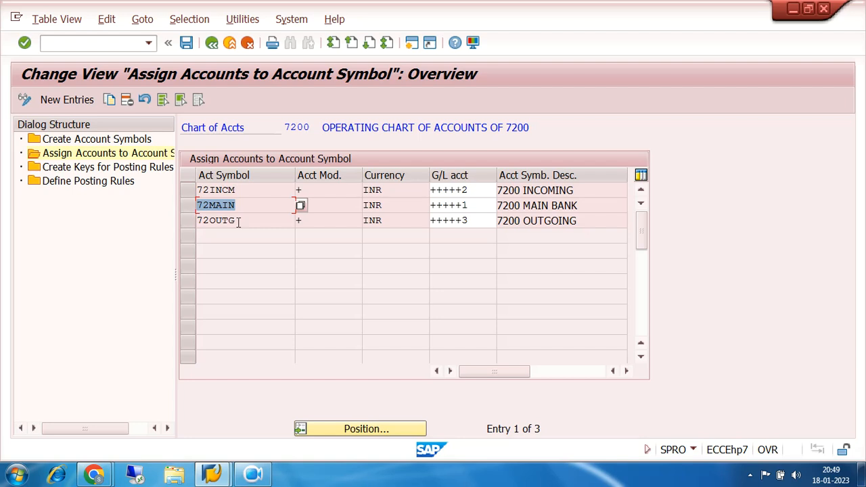
{"action": "left_click", "coordinate": [480, 189]}
{"action": "left_click_drag", "start_coordinate": [479, 188], "coordinate": [431, 190]}
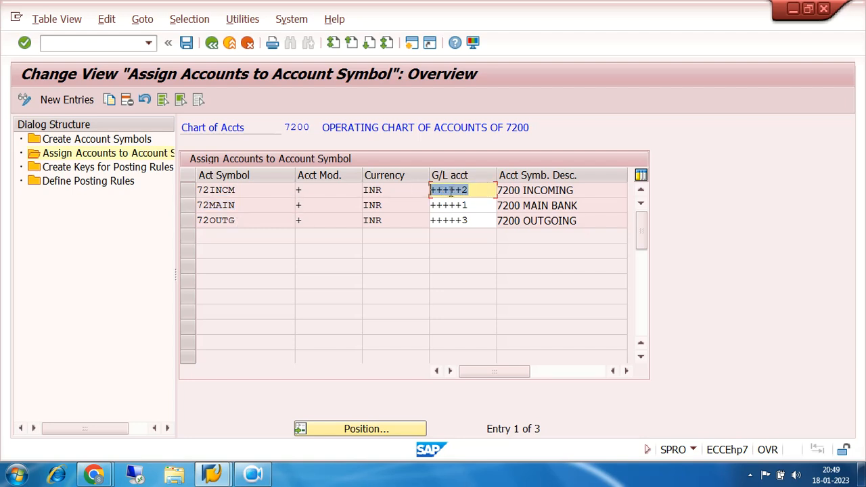
{"action": "left_click", "coordinate": [473, 190]}
{"action": "left_click_drag", "start_coordinate": [258, 192], "coordinate": [197, 193]}
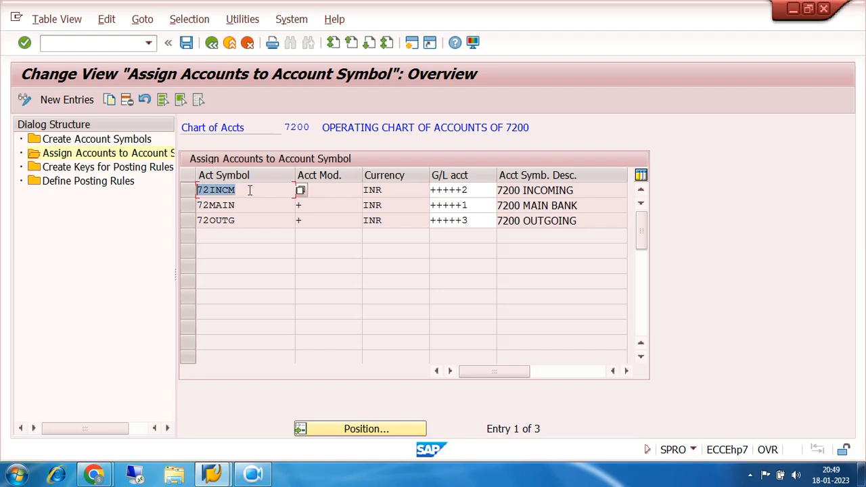
{"action": "left_click", "coordinate": [476, 192]}
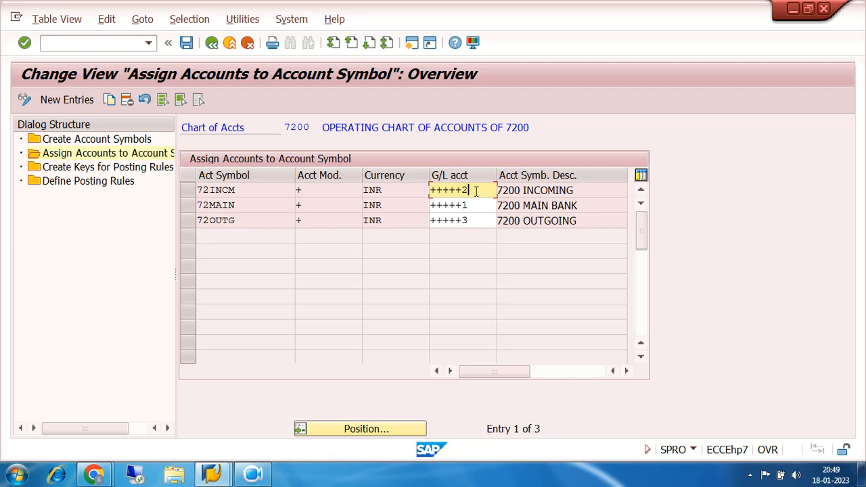
{"action": "left_click", "coordinate": [472, 205]}
{"action": "left_click", "coordinate": [470, 190]}
{"action": "left_click", "coordinate": [473, 220]}
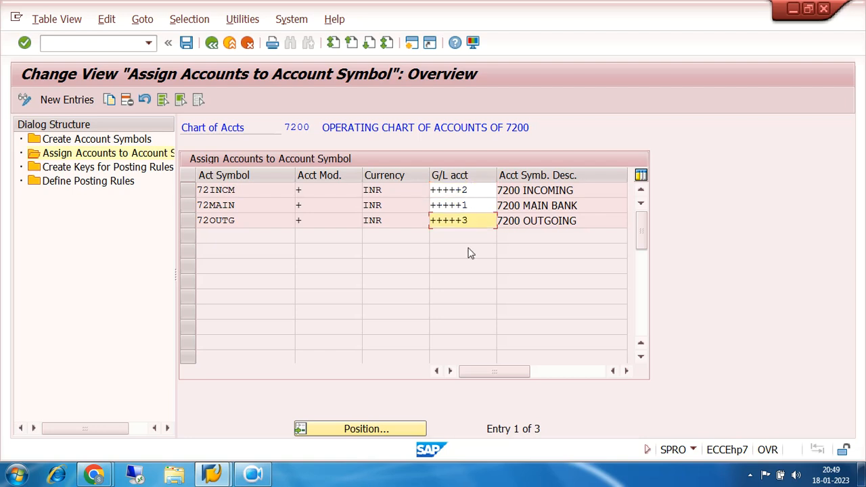
{"action": "left_click", "coordinate": [468, 204]}
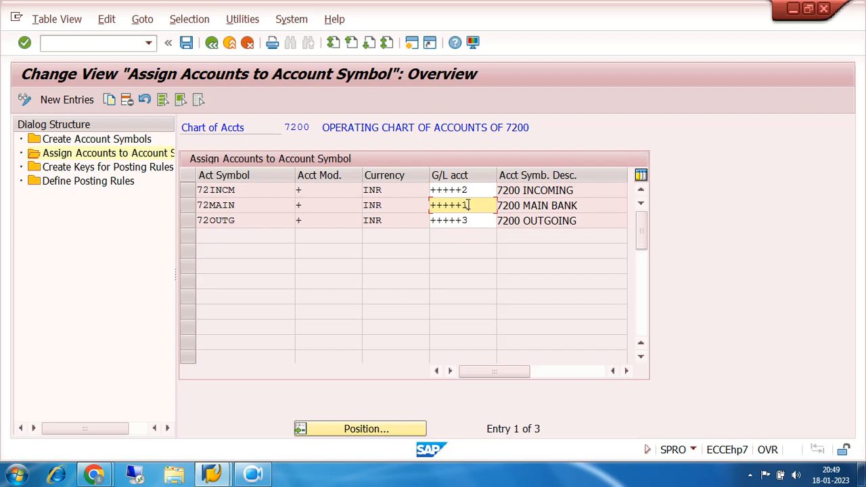
{"action": "left_click", "coordinate": [471, 190]}
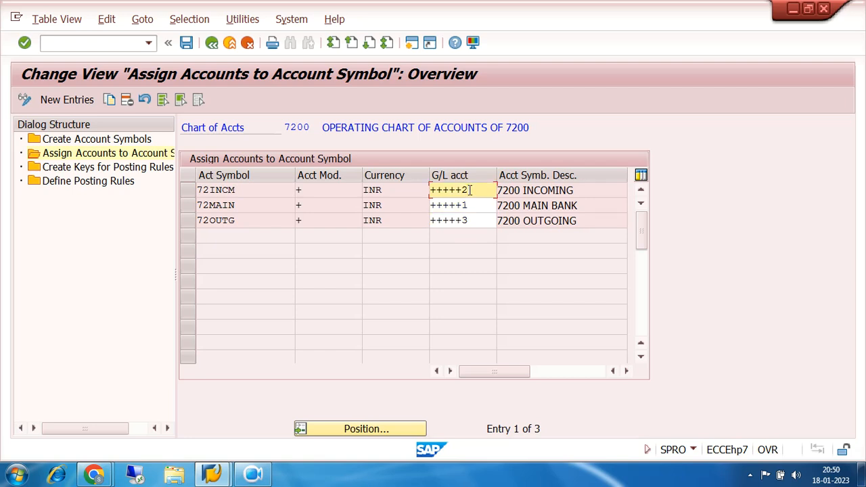
Switch to the Google Meet call, admit the waiting participant, and return to the SAP account assignment view, dismissing the presenting notification.
{"action": "left_click", "coordinate": [94, 473]}
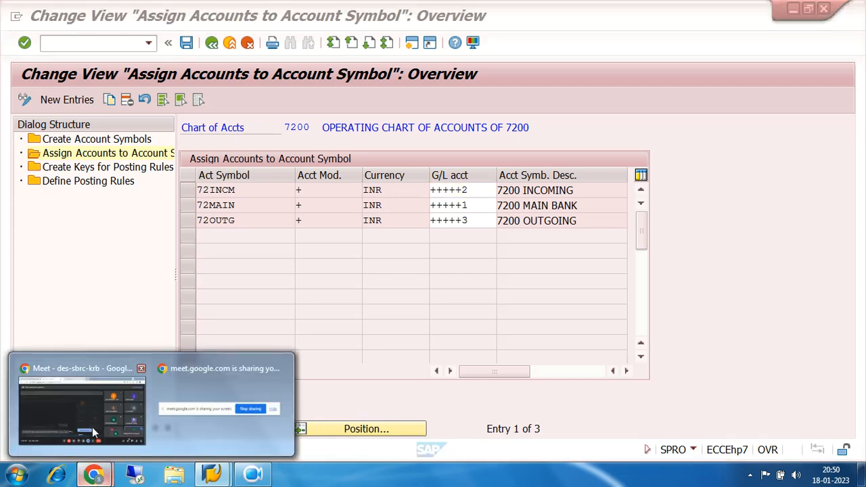
{"action": "left_click", "coordinate": [95, 443]}
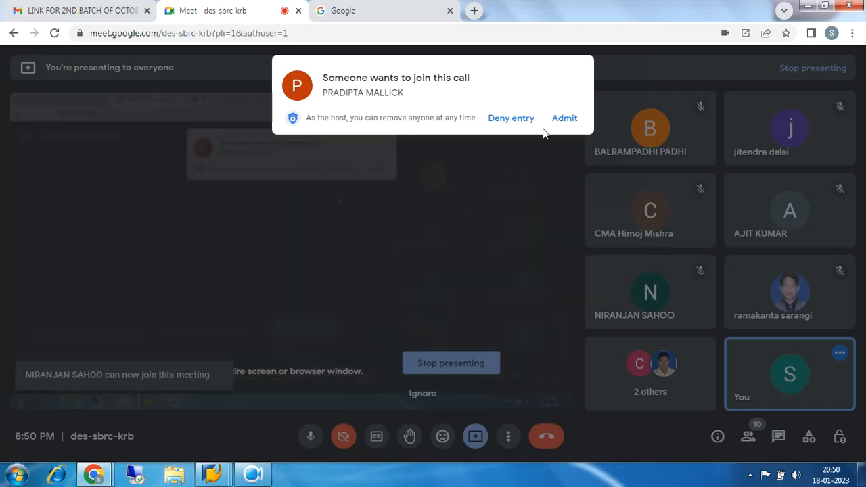
{"action": "left_click", "coordinate": [561, 120]}
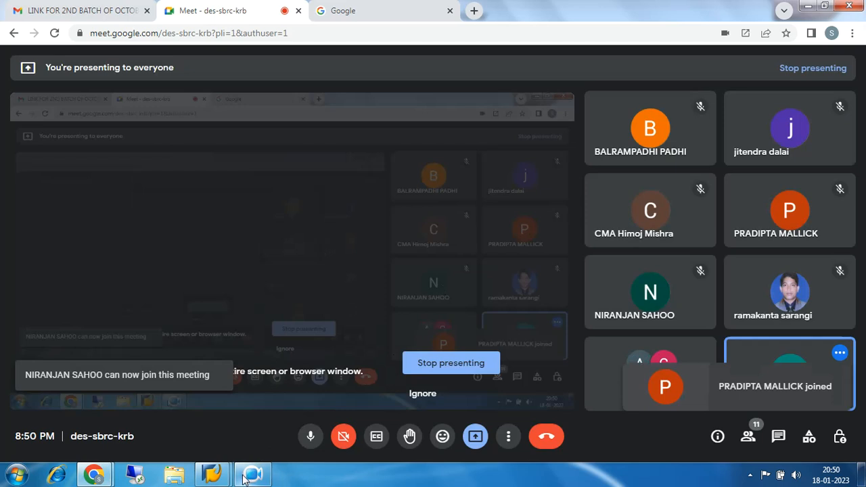
{"action": "left_click", "coordinate": [212, 474]}
{"action": "left_click", "coordinate": [282, 415]}
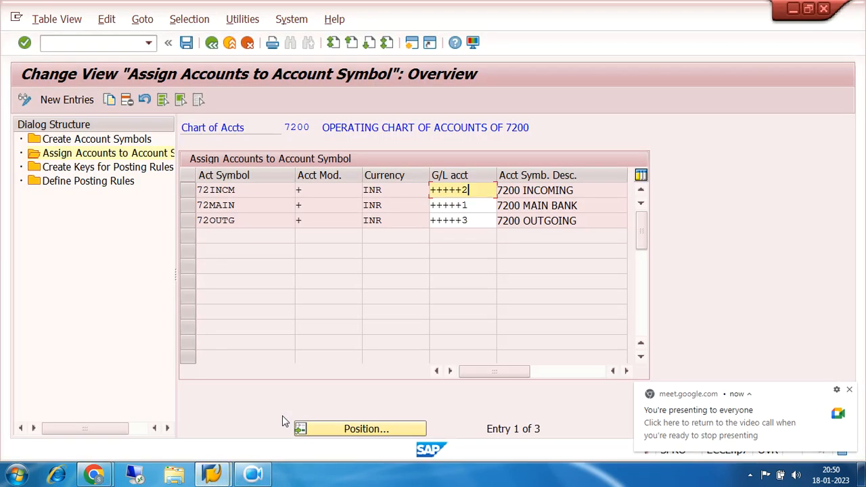
{"action": "left_click", "coordinate": [849, 392]}
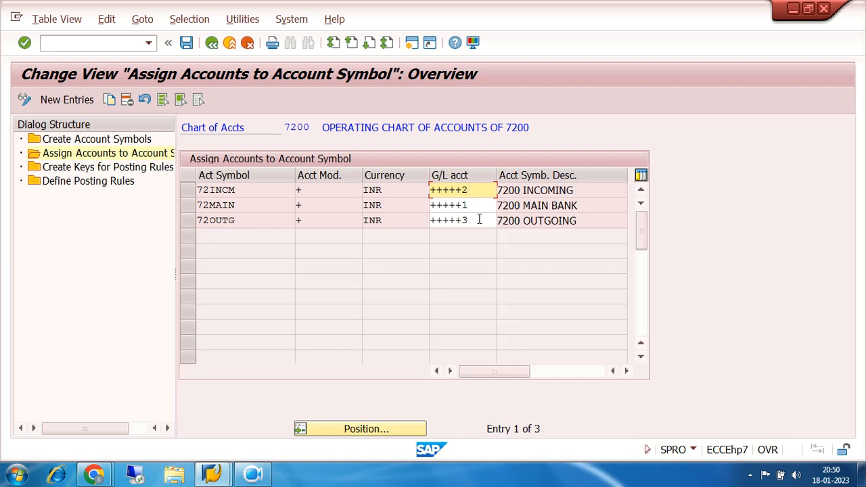
Replace the masked entry for symbol 72INCM with the full G/L account 200012.
{"action": "key", "text": "BackSpace"}
{"action": "key", "text": "BackSpace"}
{"action": "key", "text": "BackSpace"}
{"action": "key", "text": "BackSpace"}
{"action": "key", "text": "BackSpace"}
{"action": "key", "text": "BackSpace"}
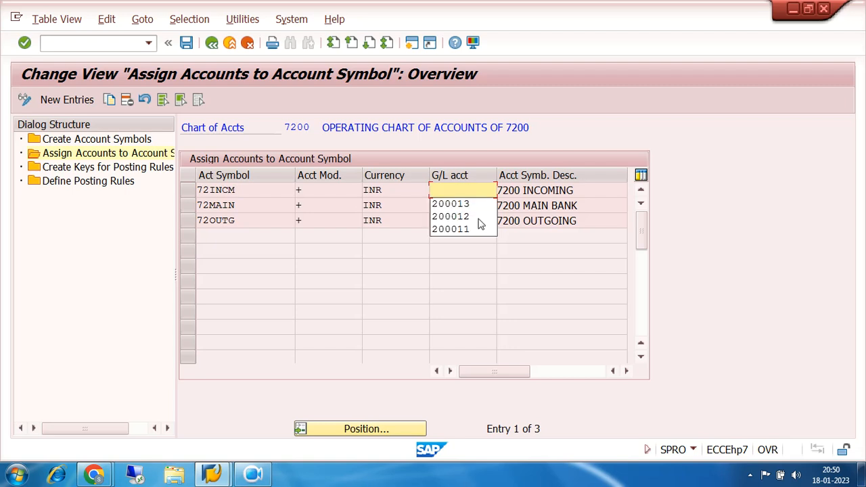
{"action": "left_click", "coordinate": [586, 251]}
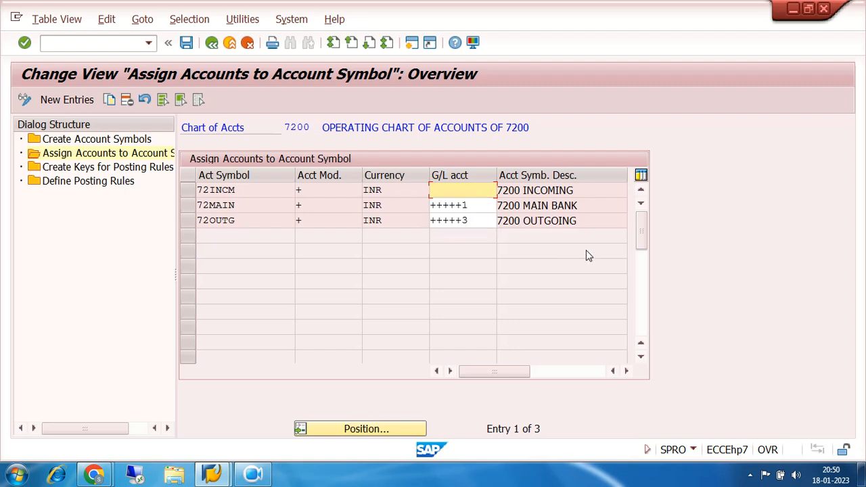
{"action": "left_click", "coordinate": [445, 191]}
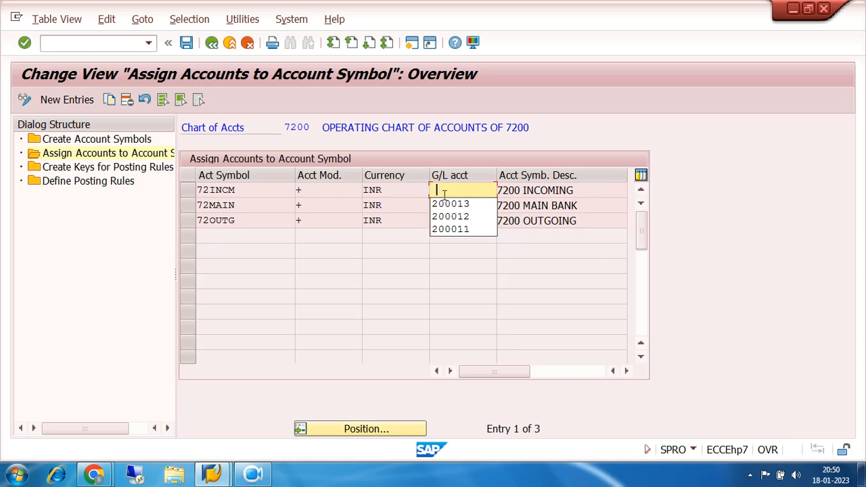
{"action": "left_click", "coordinate": [454, 216]}
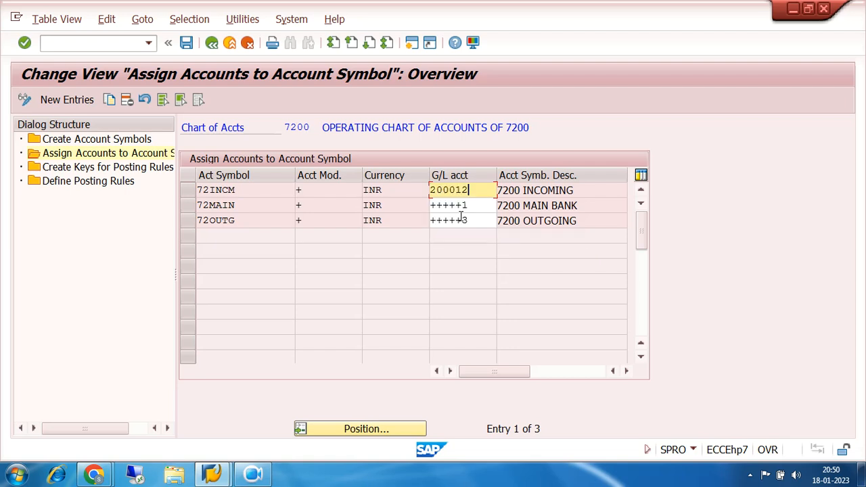
Replace the masked entry for symbol 72MAIN with the full G/L account 200011.
{"action": "left_click", "coordinate": [473, 206]}
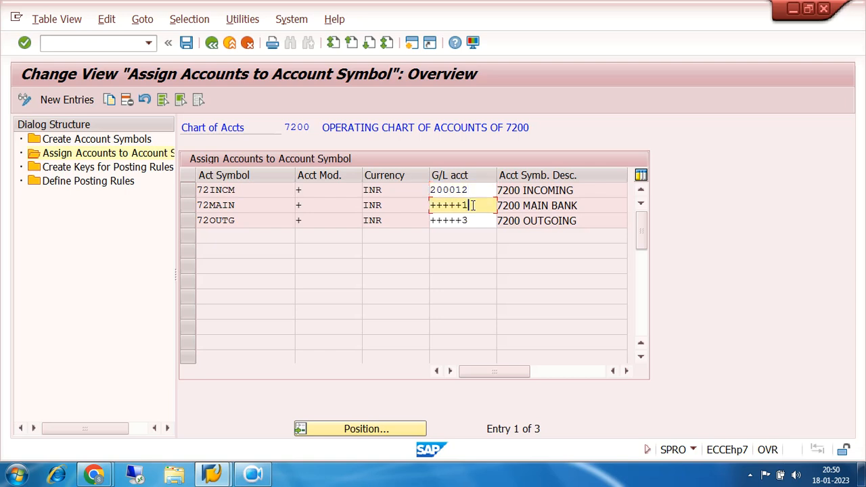
{"action": "key", "text": "BackSpace"}
{"action": "key", "text": "BackSpace"}
{"action": "key", "text": "BackSpace"}
{"action": "key", "text": "BackSpace"}
{"action": "key", "text": "BackSpace"}
{"action": "key", "text": "BackSpace"}
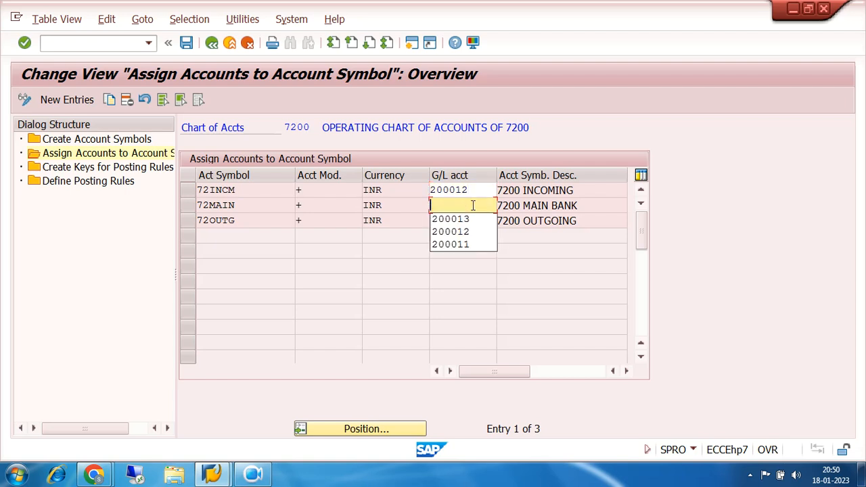
{"action": "left_click", "coordinate": [474, 245]}
Replace the masked entry for symbol 72OUTG with the full G/L account 200013 and save the assignments.
{"action": "left_click", "coordinate": [477, 220]}
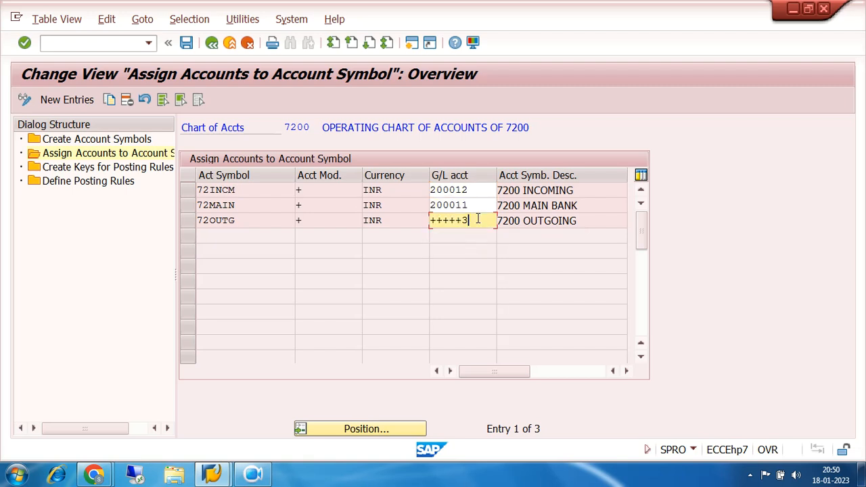
{"action": "key", "text": "BackSpace"}
{"action": "key", "text": "BackSpace"}
{"action": "key", "text": "BackSpace"}
{"action": "key", "text": "BackSpace"}
{"action": "key", "text": "BackSpace"}
{"action": "key", "text": "BackSpace"}
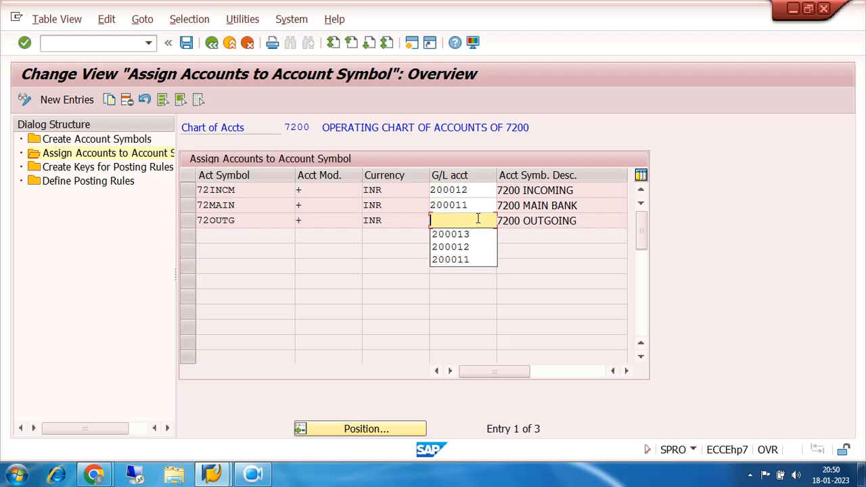
{"action": "left_click", "coordinate": [478, 234]}
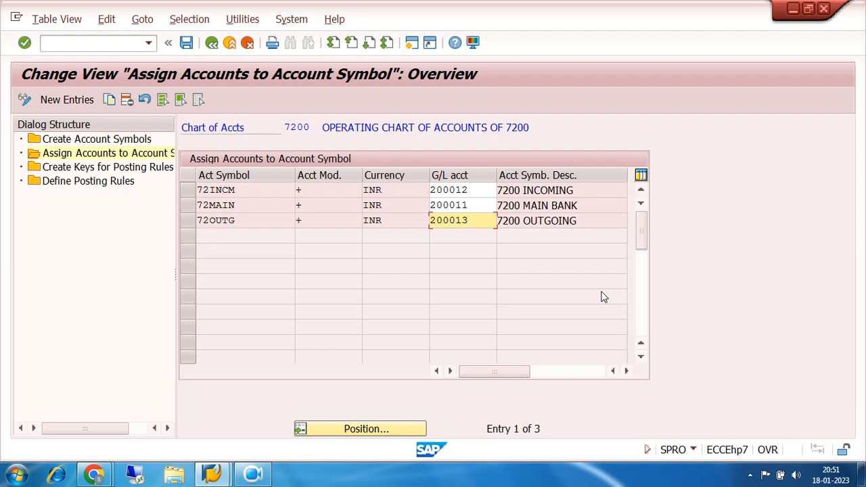
{"action": "left_click", "coordinate": [186, 42]}
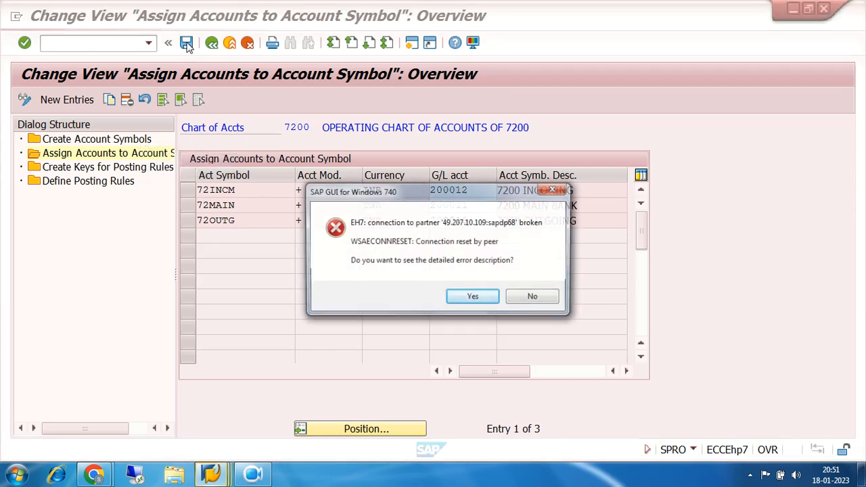
Dismiss the connection error and log on to the ECC FUNCTIONAL system again, entering the user ID and account password.
{"action": "left_click", "coordinate": [551, 298]}
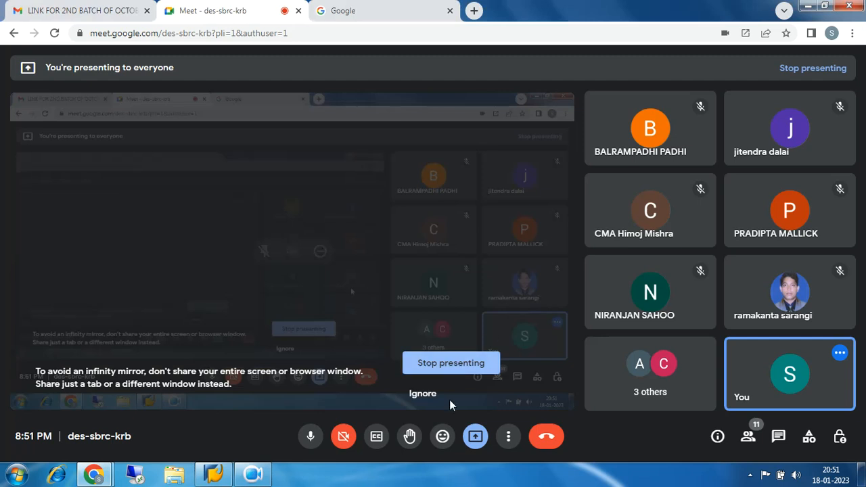
{"action": "left_click", "coordinate": [214, 473]}
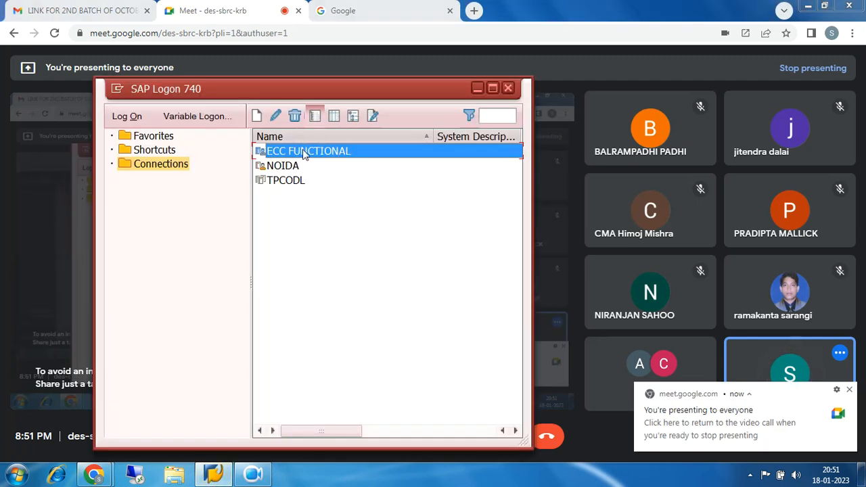
{"action": "double_click", "coordinate": [304, 155]}
{"action": "left_click", "coordinate": [206, 158]}
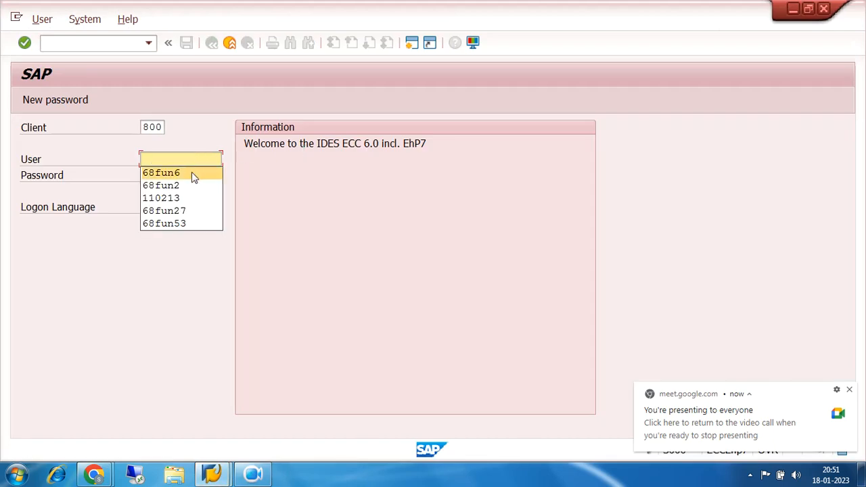
{"action": "left_click", "coordinate": [192, 172]}
{"action": "key", "text": "Tab"}
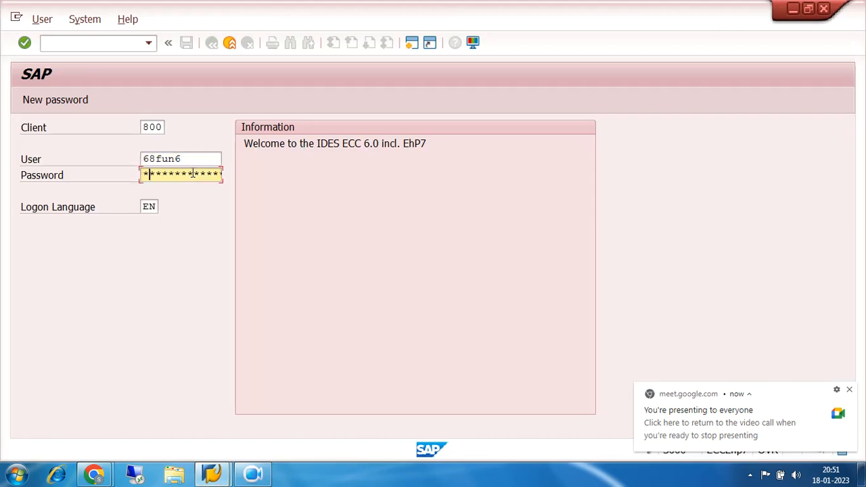
{"action": "type", "text": "*********"}
{"action": "key", "text": "Return"}
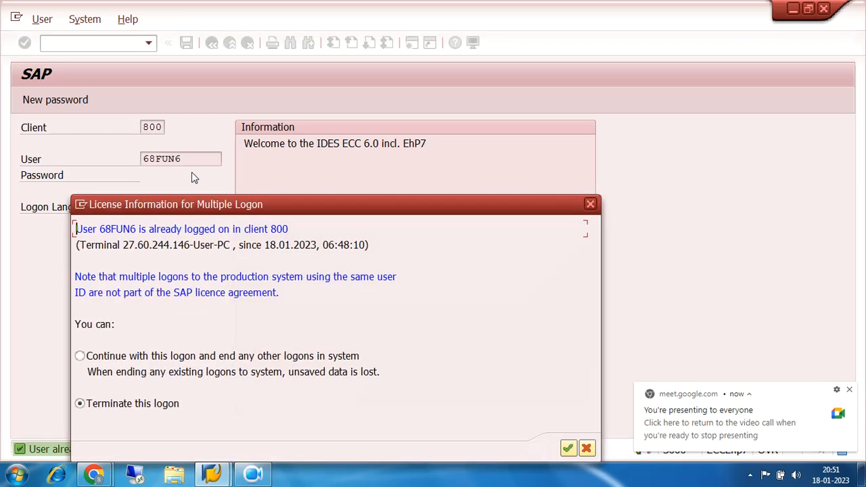
Continue with this logon, ending any other logons in the system, and dismiss the presenting notification.
{"action": "left_click", "coordinate": [80, 355]}
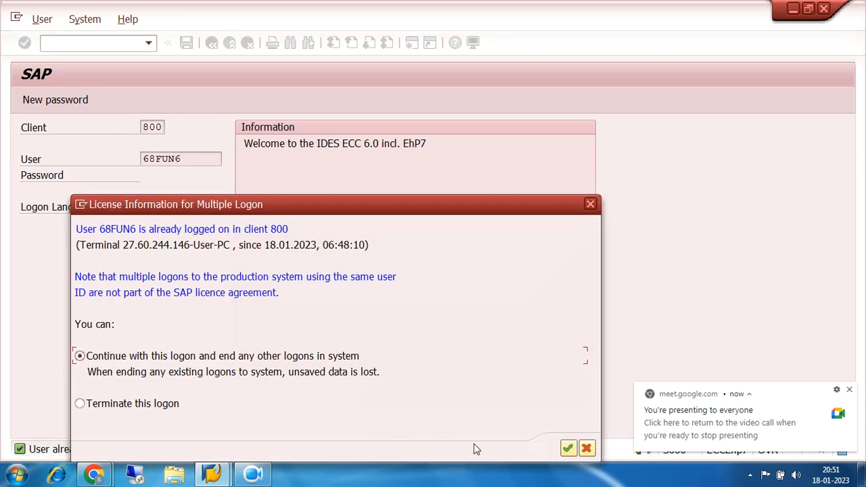
{"action": "left_click", "coordinate": [568, 448]}
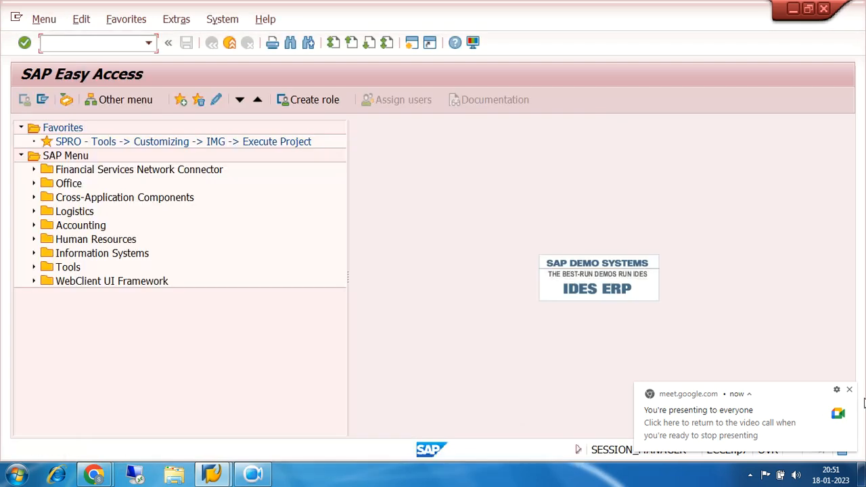
{"action": "left_click", "coordinate": [849, 390]}
Open the SPRO customizing project's reference IMG and expand Financial Accounting (New).
{"action": "double_click", "coordinate": [142, 144]}
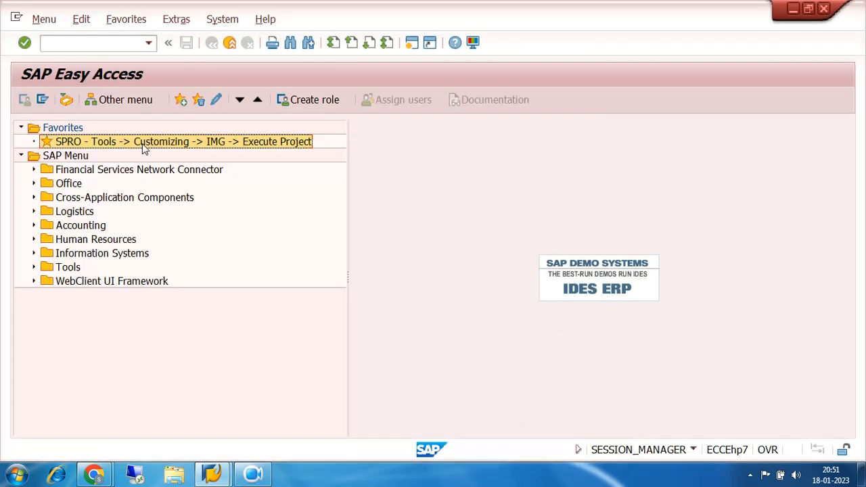
{"action": "left_click", "coordinate": [80, 104]}
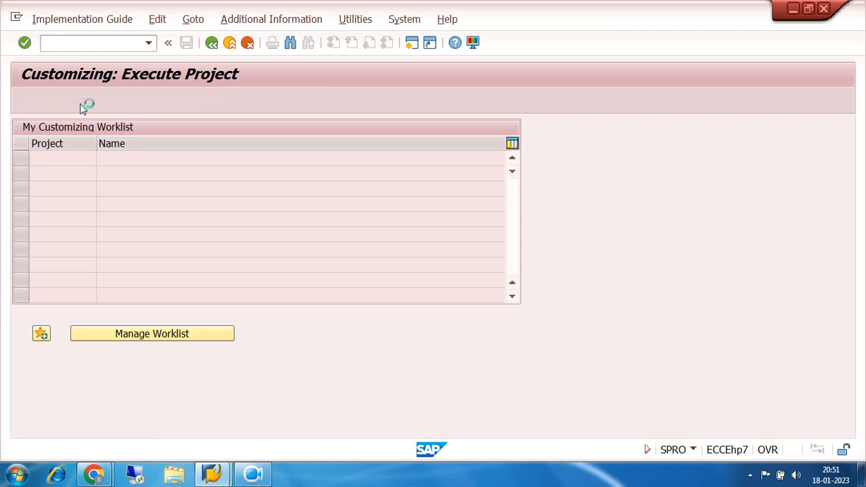
{"action": "left_click", "coordinate": [33, 352]}
{"action": "scroll", "coordinate": [397, 264], "scroll_direction": "down", "scroll_amount": 5}
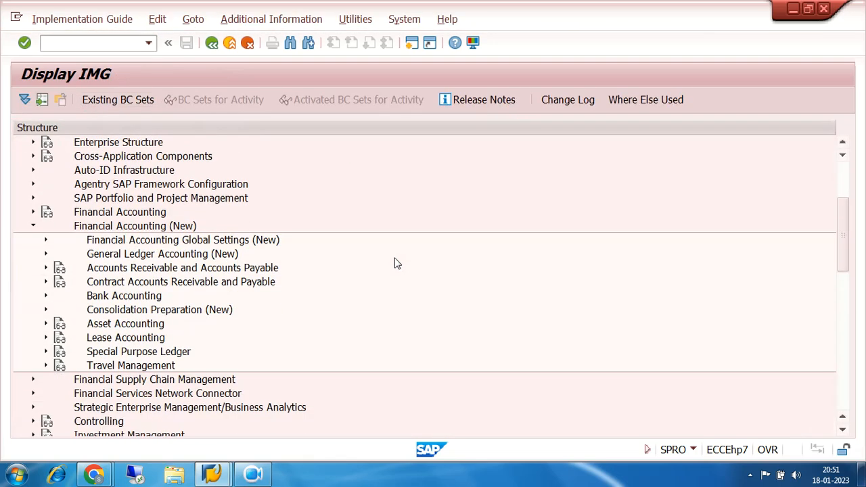
Expand the IMG structure through Bank Accounting, Business Transactions and Payment Transactions to the Manual Bank Statement activities.
{"action": "left_click", "coordinate": [47, 296]}
{"action": "scroll", "coordinate": [431, 206], "scroll_direction": "down", "scroll_amount": 2}
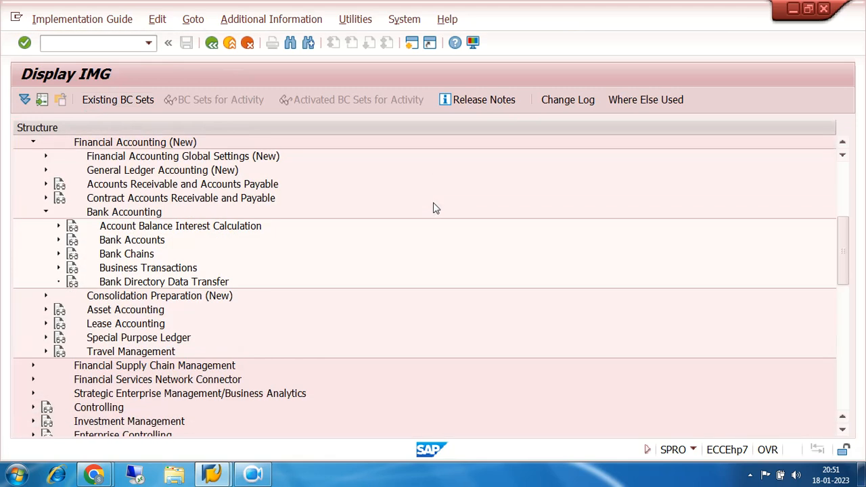
{"action": "left_click", "coordinate": [58, 267]}
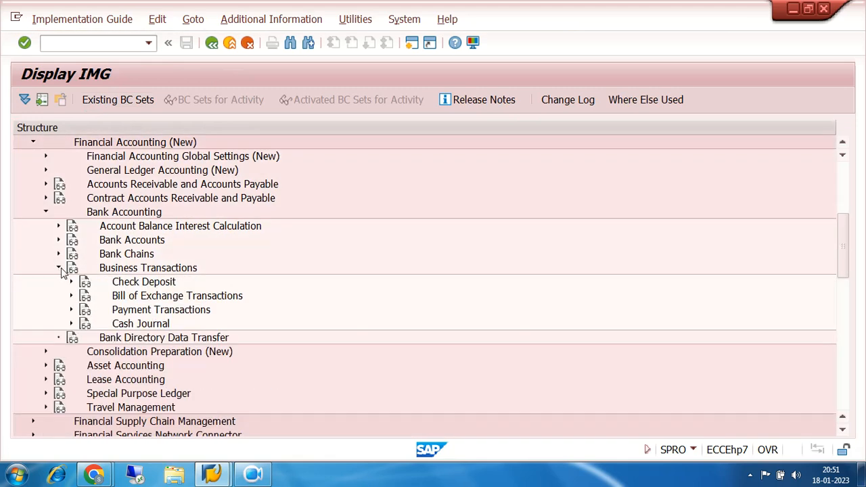
{"action": "left_click", "coordinate": [71, 309]}
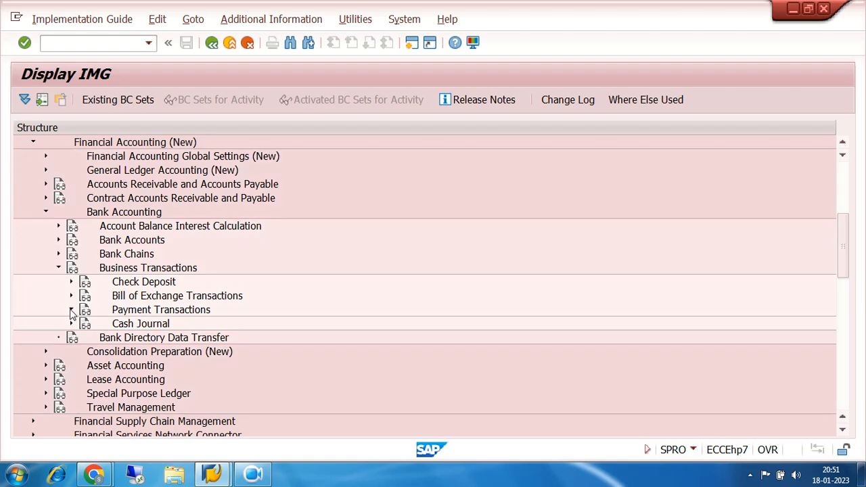
{"action": "scroll", "coordinate": [344, 248], "scroll_direction": "down", "scroll_amount": 2}
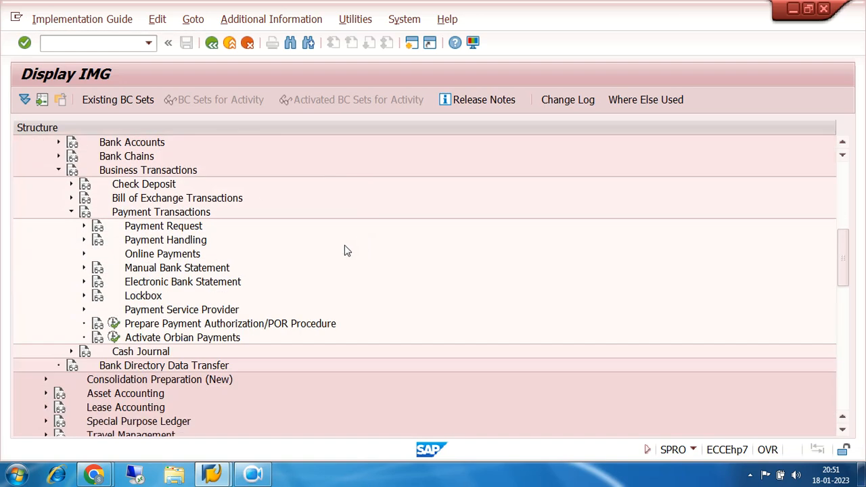
{"action": "left_click", "coordinate": [84, 268]}
{"action": "scroll", "coordinate": [447, 213], "scroll_direction": "down", "scroll_amount": 2}
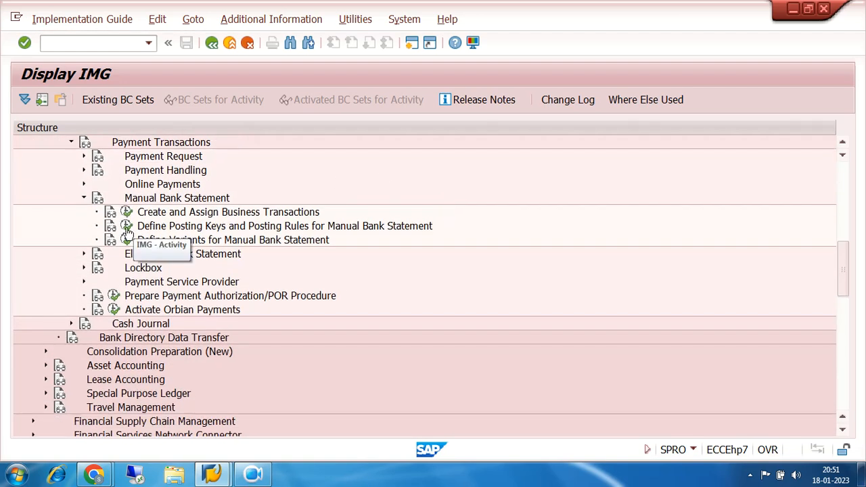
Open Define Posting Keys and Posting Rules for Manual Bank Statement for chart of accounts 7200 and display the account-to-symbol assignments.
{"action": "left_click", "coordinate": [127, 226]}
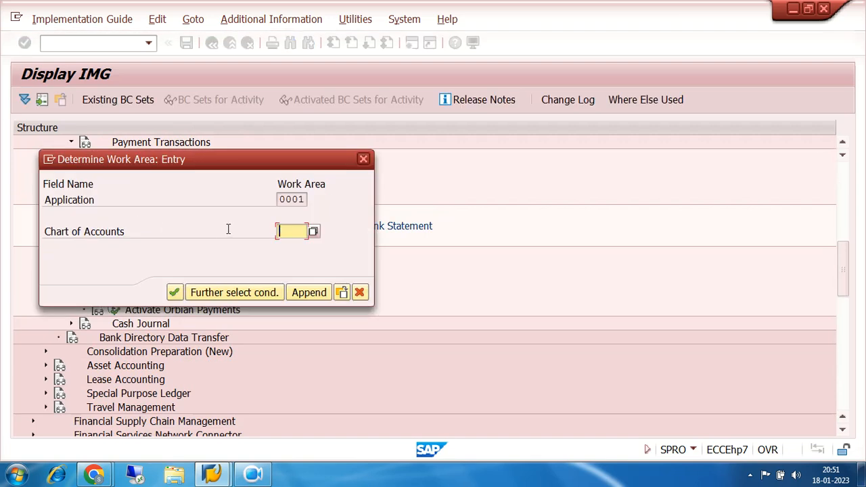
{"action": "key", "text": "BackSpace"}
{"action": "left_click", "coordinate": [289, 245]}
{"action": "left_click", "coordinate": [177, 295]}
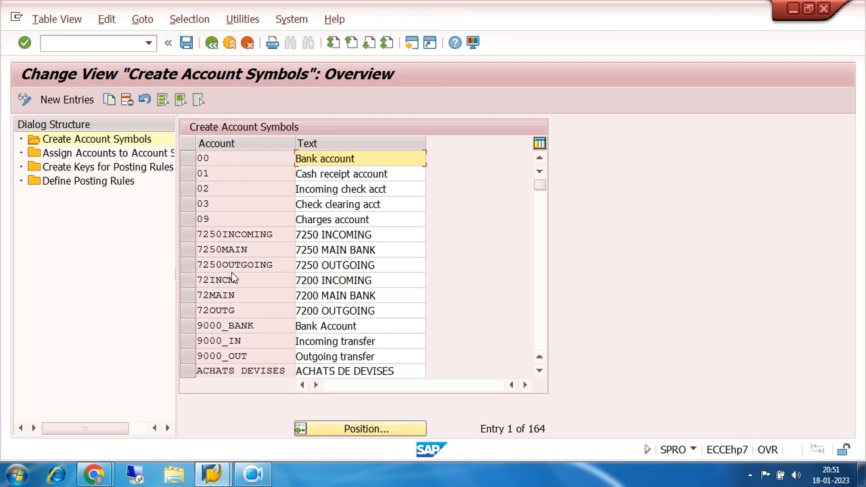
{"action": "left_click", "coordinate": [98, 155]}
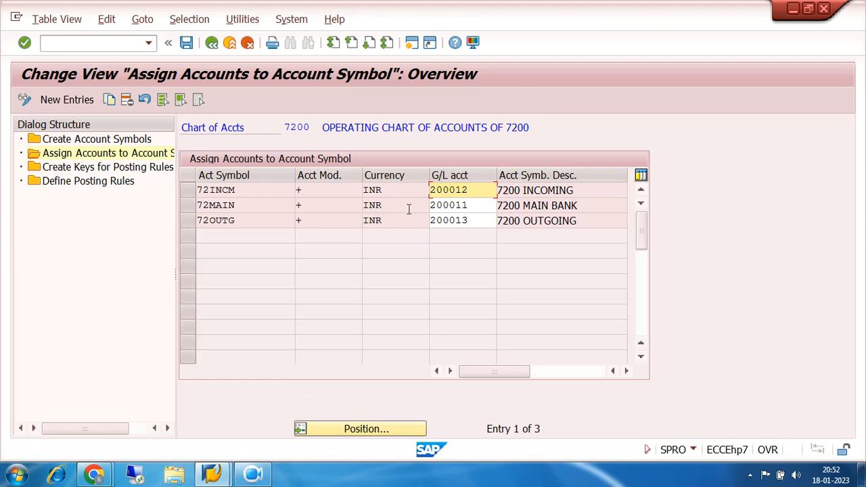
Examine the account modification and full G/L account entries for symbols 72INCM, 72MAIN and 72OUTG.
{"action": "left_click", "coordinate": [306, 190]}
{"action": "left_click", "coordinate": [306, 206]}
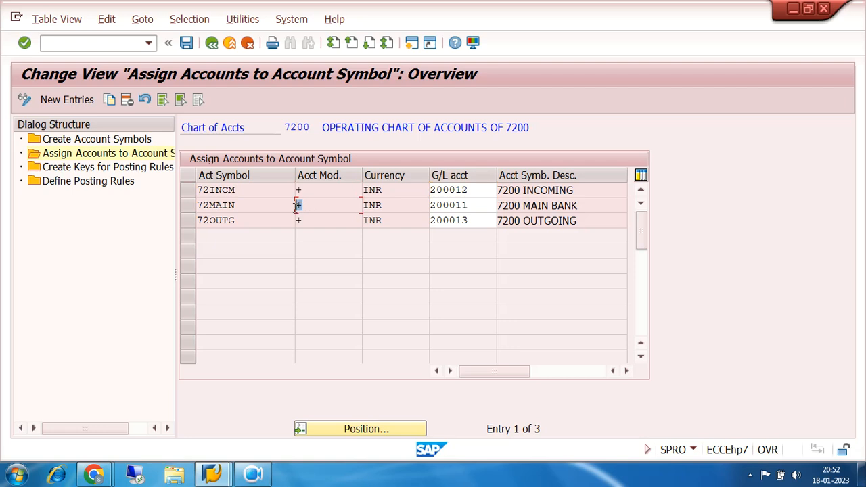
{"action": "left_click", "coordinate": [298, 220]}
{"action": "left_click", "coordinate": [308, 190]}
{"action": "left_click", "coordinate": [481, 190]}
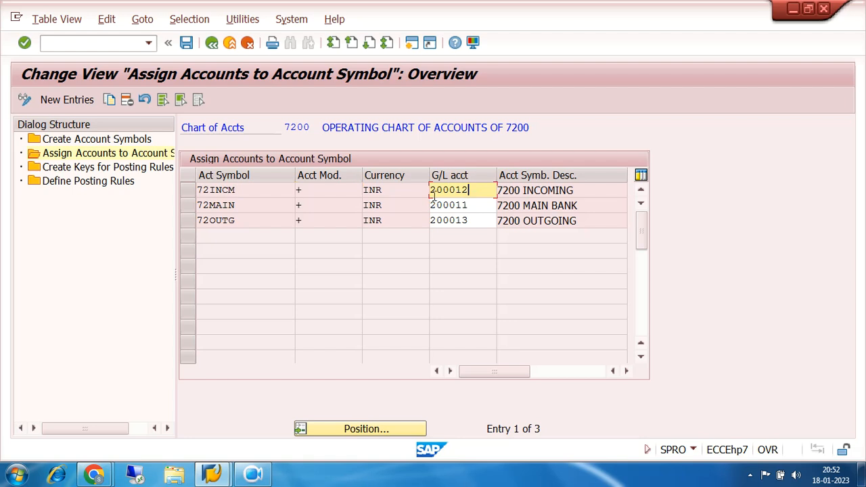
{"action": "left_click", "coordinate": [471, 204]}
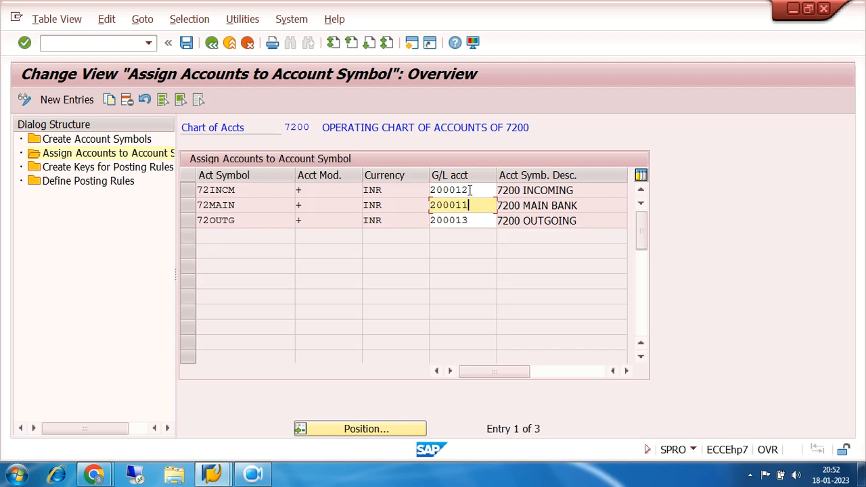
{"action": "left_click", "coordinate": [469, 190]}
{"action": "left_click", "coordinate": [472, 204]}
{"action": "left_click", "coordinate": [473, 220]}
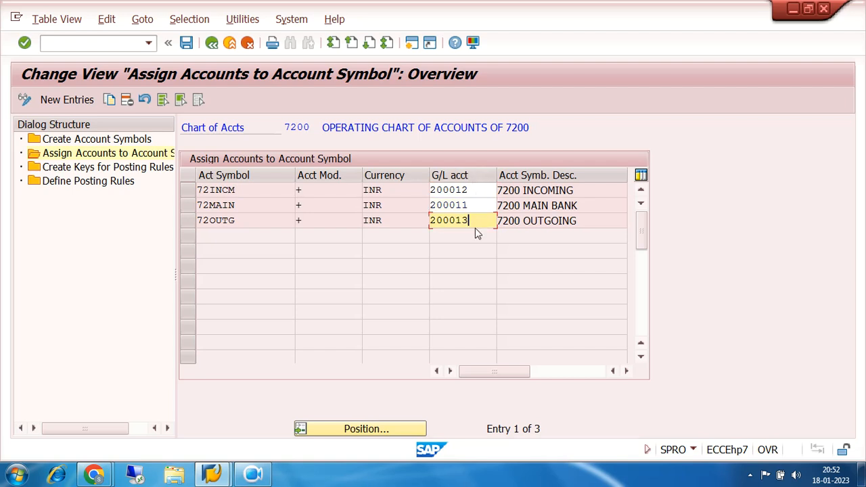
{"action": "left_click", "coordinate": [314, 190]}
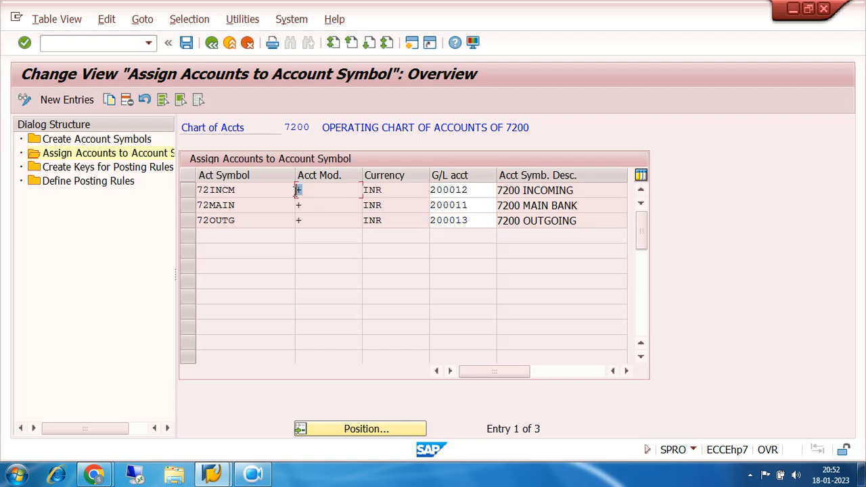
{"action": "left_click", "coordinate": [298, 204]}
{"action": "left_click", "coordinate": [294, 222]}
{"action": "left_click", "coordinate": [310, 205]}
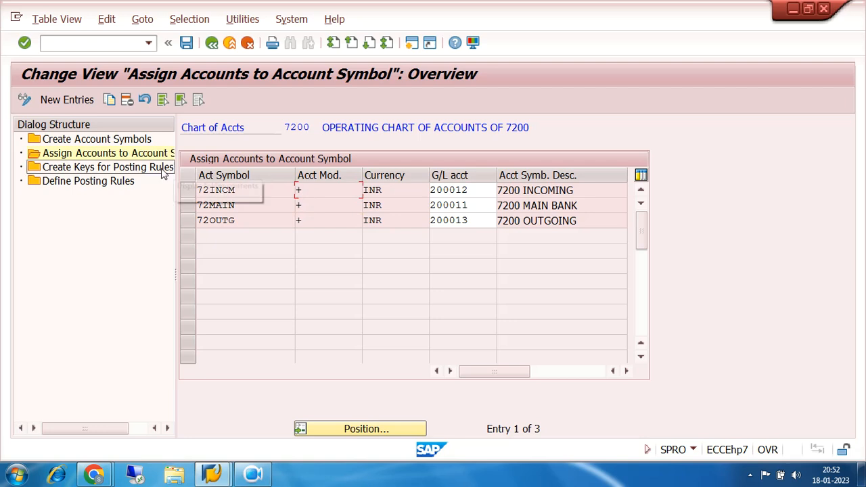
Open Create Keys for Posting Rules and locate the 7200 incoming and outgoing keys, 72IN and 72OU.
{"action": "double_click", "coordinate": [101, 169]}
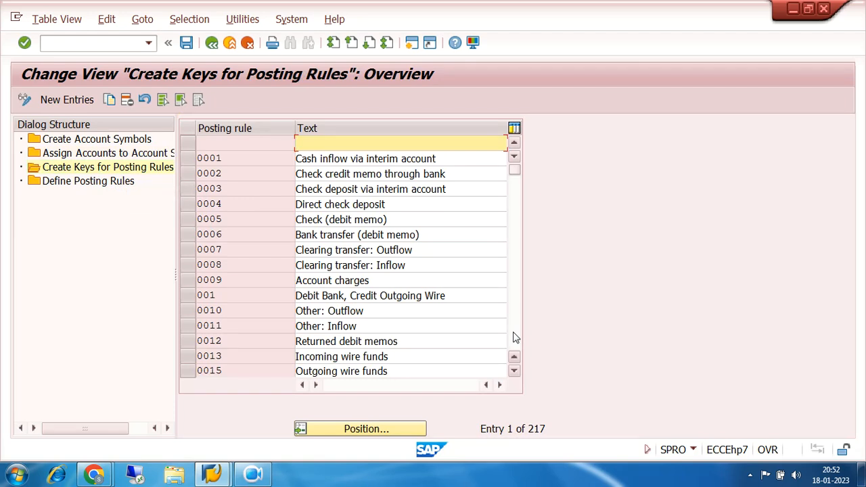
{"action": "left_click", "coordinate": [81, 140]}
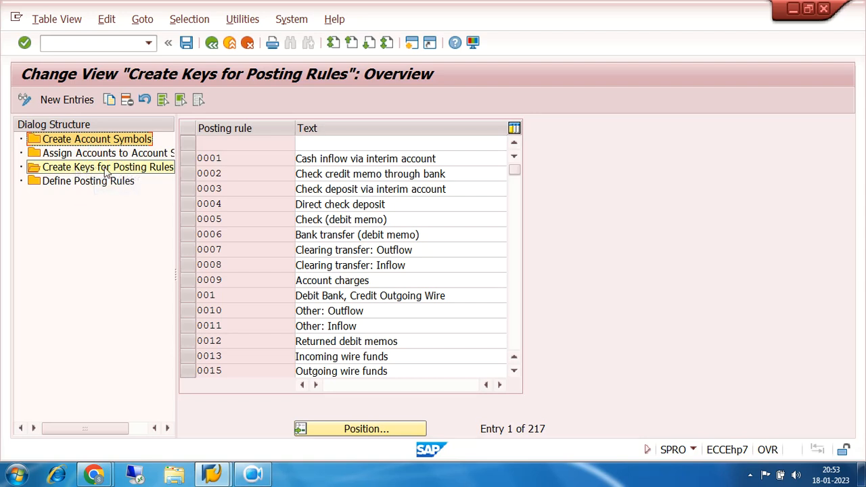
{"action": "left_click", "coordinate": [83, 181]}
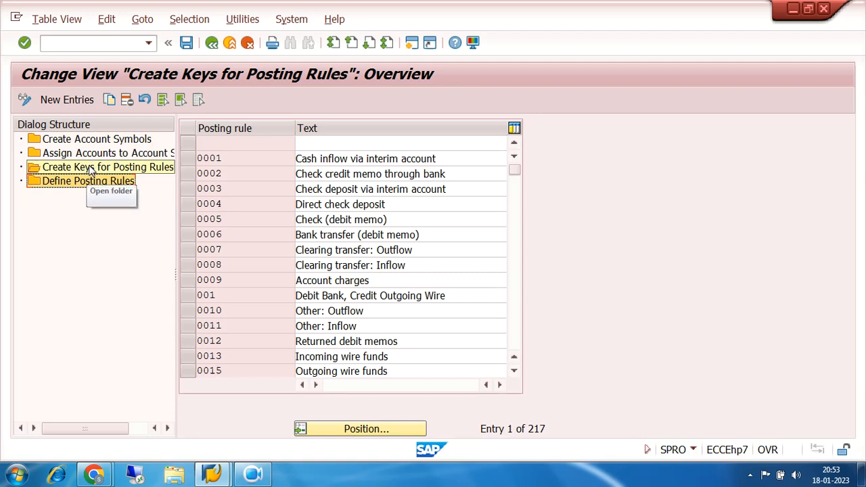
{"action": "double_click", "coordinate": [90, 168]}
{"action": "double_click", "coordinate": [91, 170]}
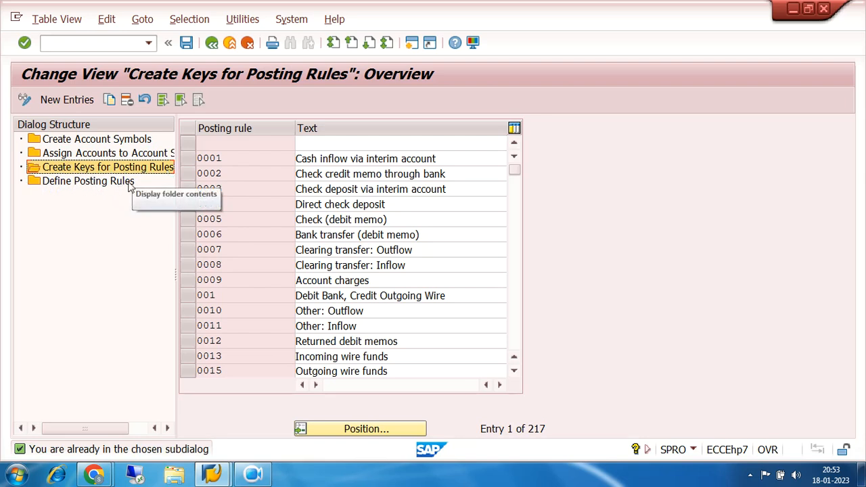
{"action": "left_click", "coordinate": [514, 344]}
{"action": "left_click", "coordinate": [514, 343]}
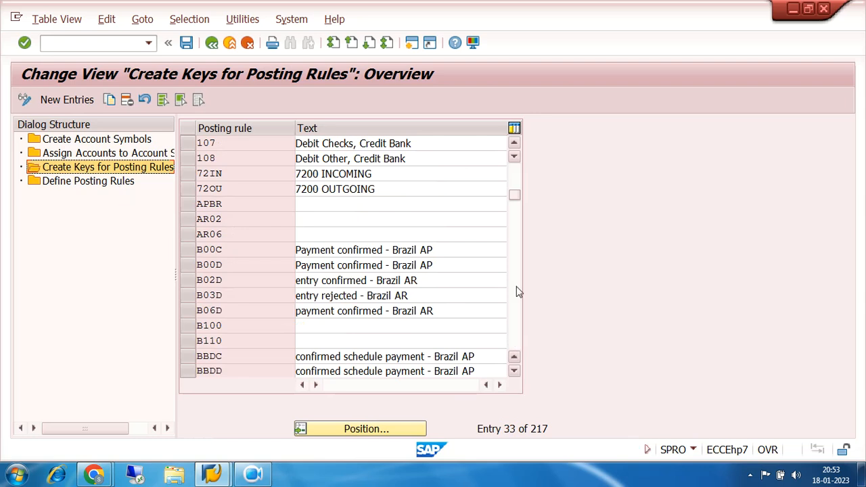
Examine the posting rule keys 72IN (7200 INCOMING) and 72OU (7200 OUTGOING) in the keys list.
{"action": "left_click", "coordinate": [515, 144]}
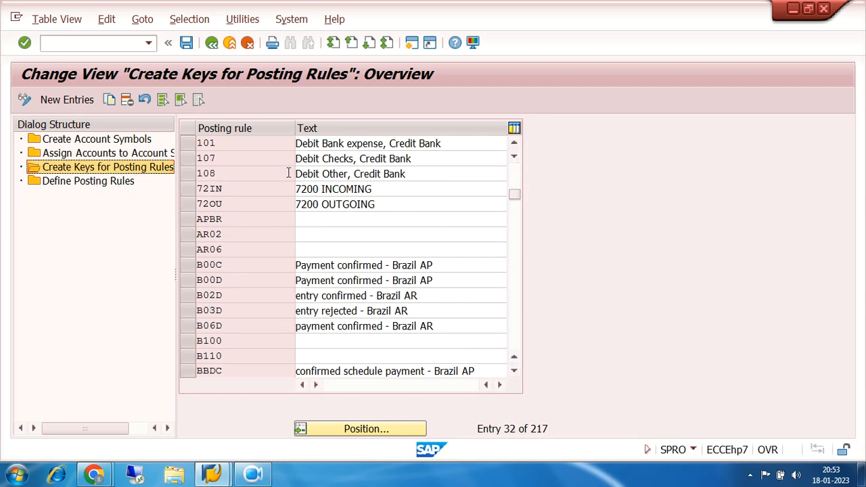
{"action": "left_click", "coordinate": [189, 188]}
{"action": "left_click", "coordinate": [187, 204]}
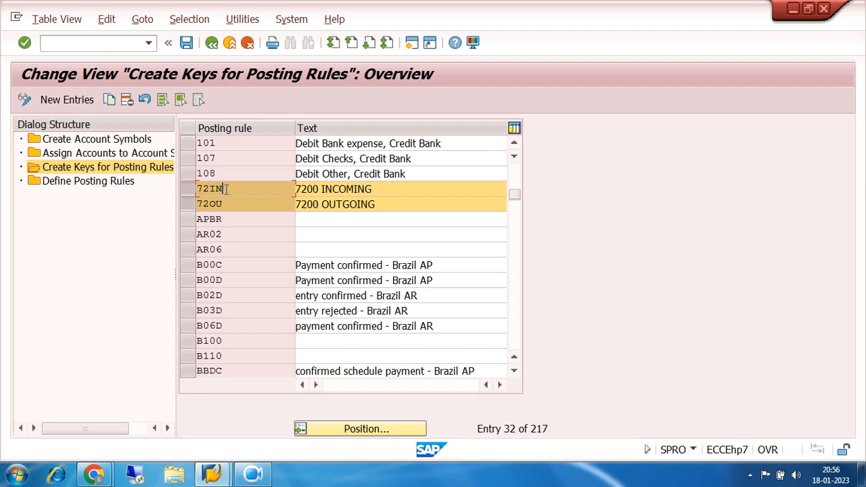
{"action": "double_click", "coordinate": [211, 191]}
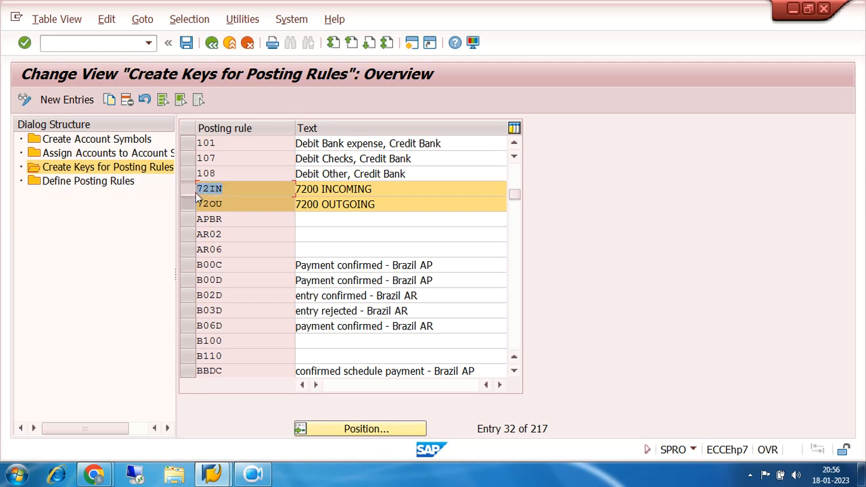
{"action": "left_click_drag", "start_coordinate": [230, 201], "coordinate": [197, 203]}
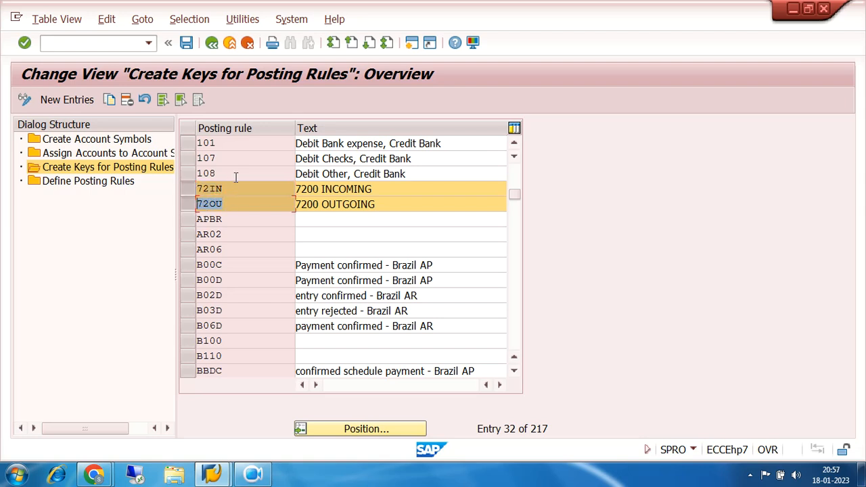
{"action": "left_click_drag", "start_coordinate": [549, 428], "coordinate": [530, 431]}
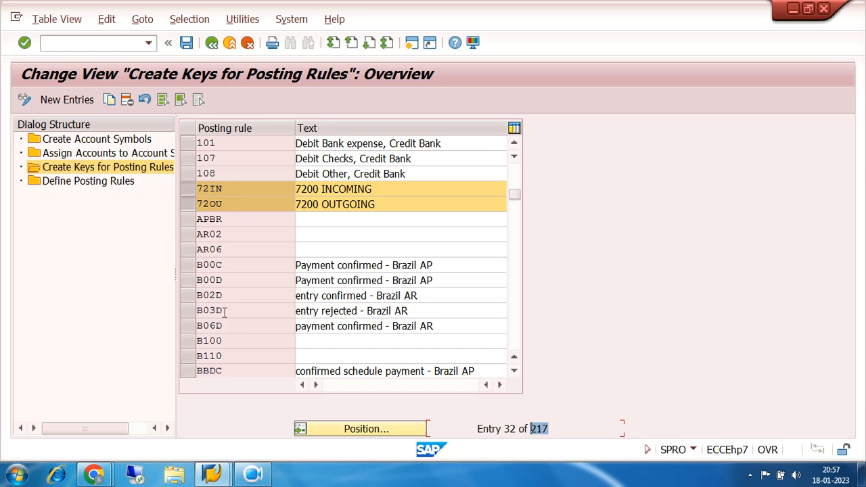
{"action": "left_click_drag", "start_coordinate": [227, 190], "coordinate": [197, 188]}
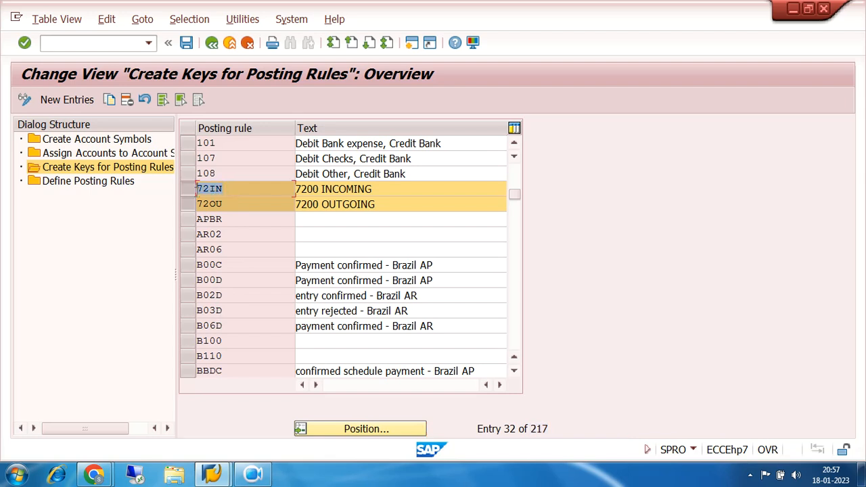
Open Define Posting Rules, locate the 7200 rules and display the details of posting rule 72IN.
{"action": "left_click", "coordinate": [68, 183]}
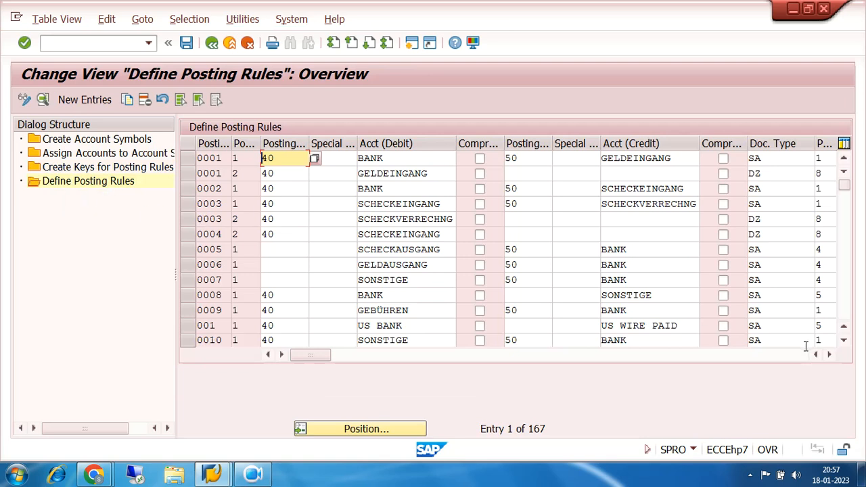
{"action": "scroll", "coordinate": [846, 308], "scroll_direction": "down", "scroll_amount": 2}
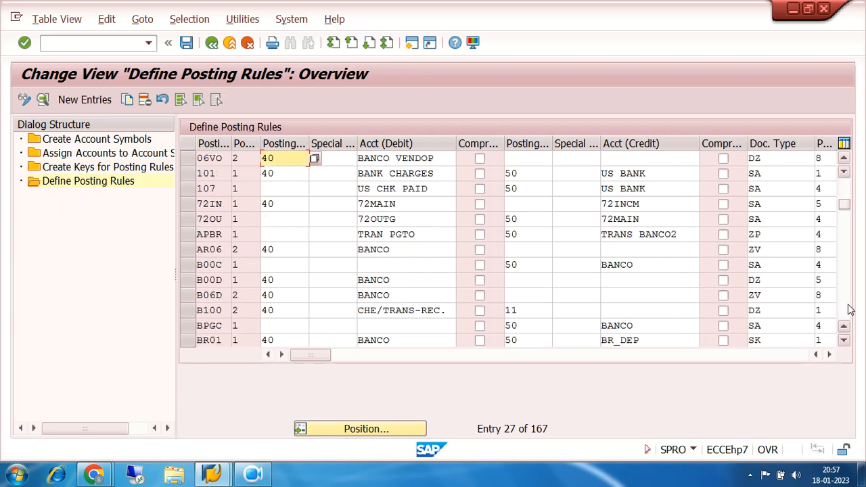
{"action": "scroll", "coordinate": [850, 307], "scroll_direction": "down", "scroll_amount": 1}
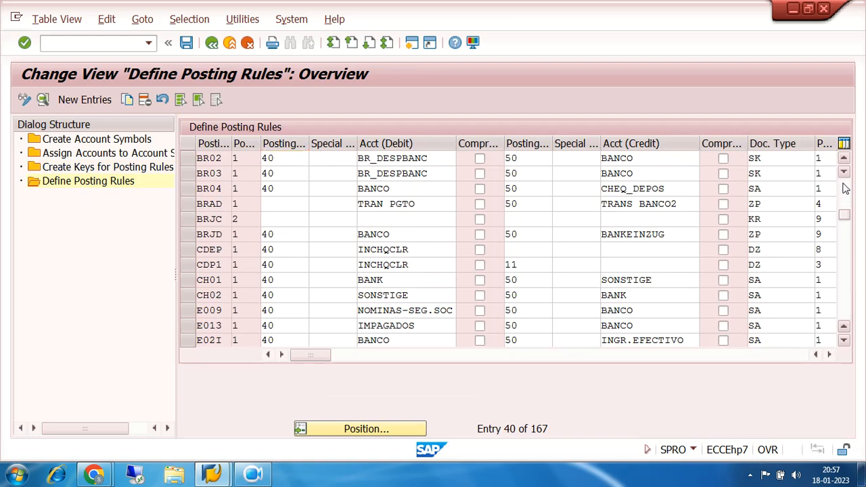
{"action": "scroll", "coordinate": [844, 188], "scroll_direction": "up", "scroll_amount": 1}
{"action": "left_click", "coordinate": [187, 205]}
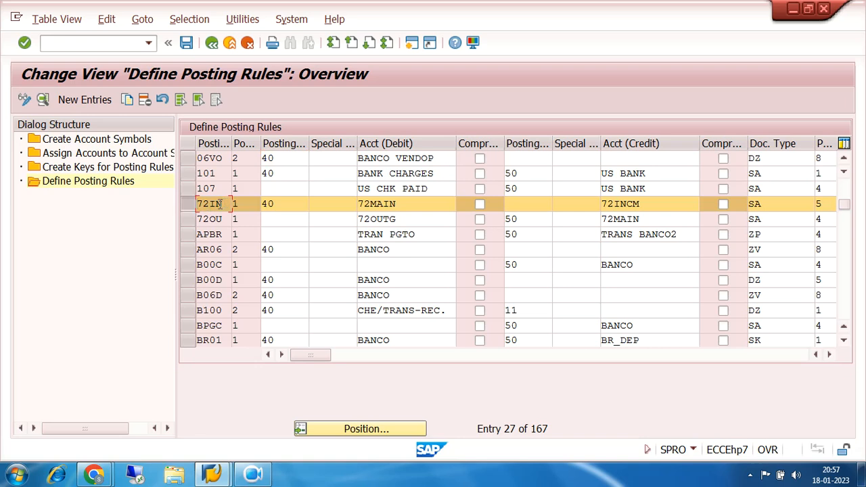
{"action": "double_click", "coordinate": [219, 204]}
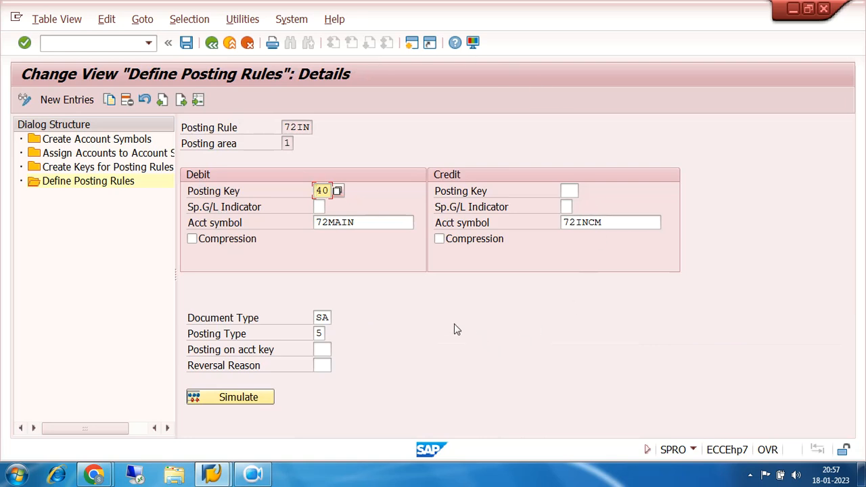
Review the debit side of posting rule 72IN, checking its posting key and account symbol.
{"action": "left_click", "coordinate": [312, 126]}
{"action": "left_click_drag", "start_coordinate": [312, 126], "coordinate": [284, 128]}
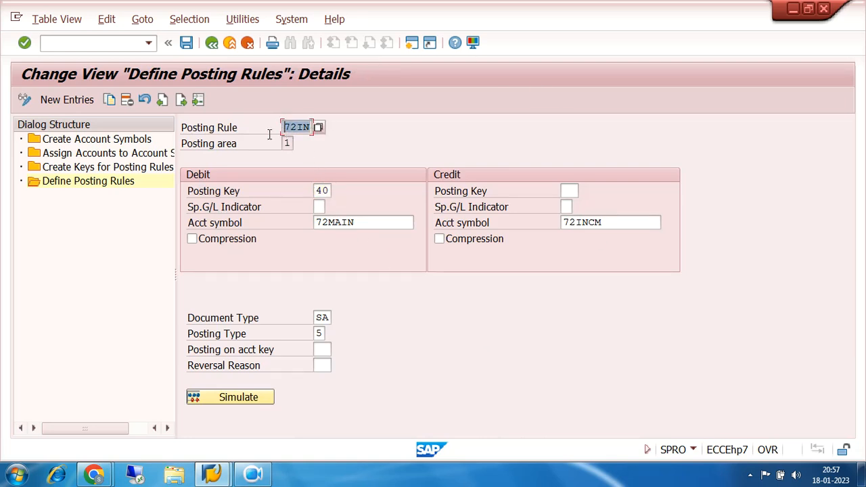
{"action": "left_click", "coordinate": [305, 127]}
{"action": "left_click_drag", "start_coordinate": [306, 128], "coordinate": [266, 131]}
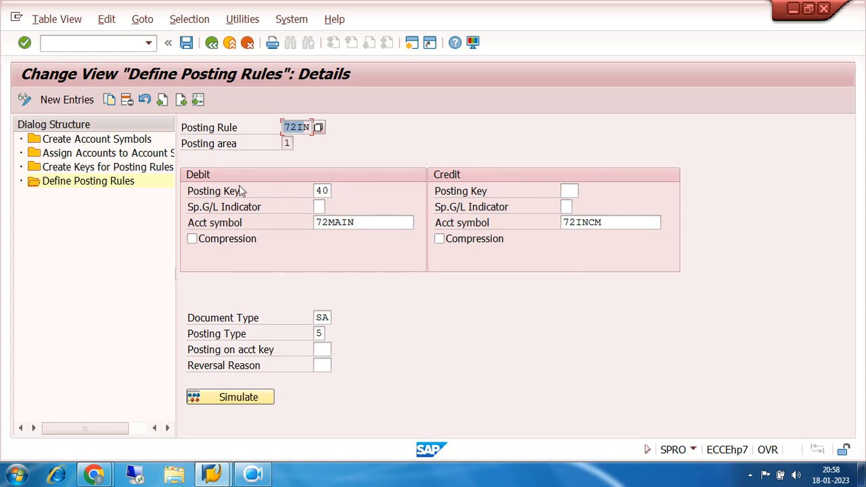
{"action": "left_click", "coordinate": [330, 191]}
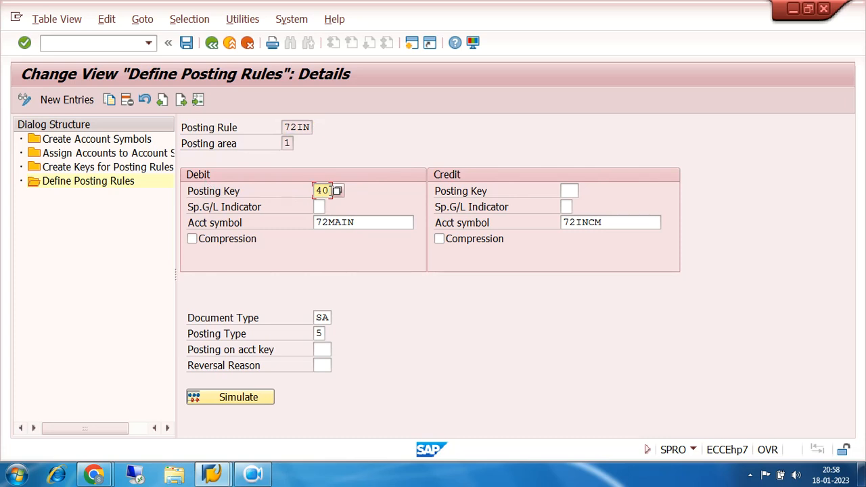
{"action": "left_click_drag", "start_coordinate": [359, 222], "coordinate": [291, 232]}
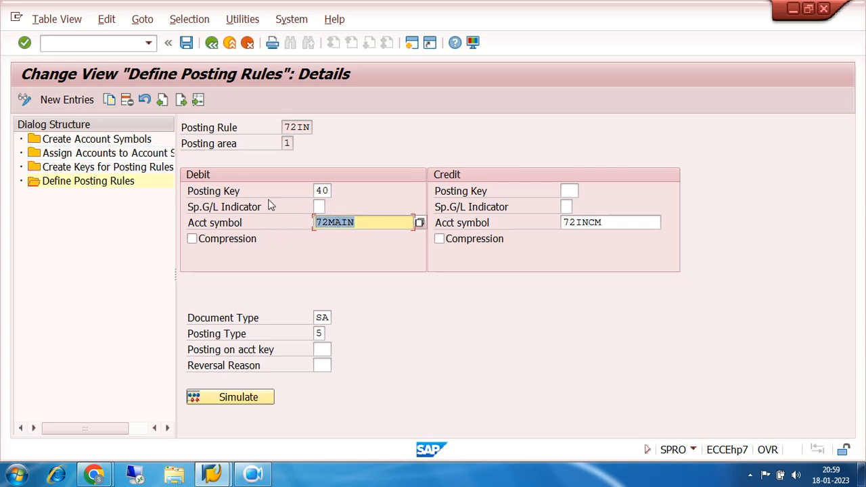
{"action": "left_click_drag", "start_coordinate": [309, 128], "coordinate": [285, 129]}
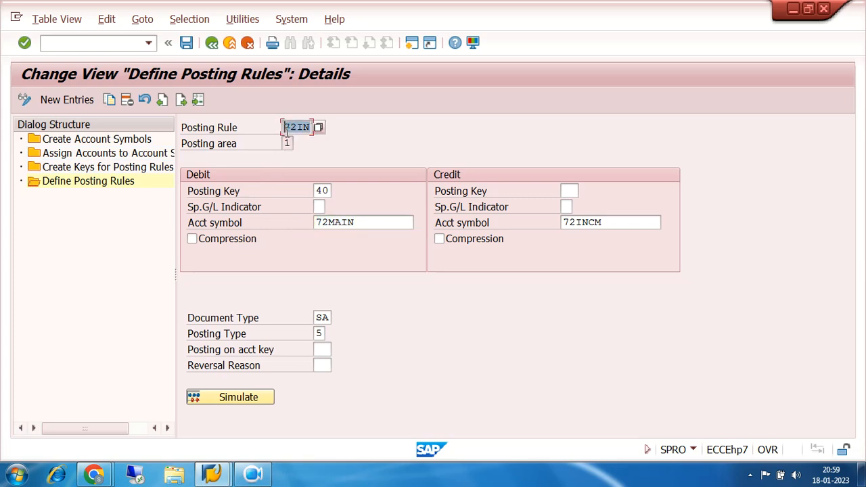
{"action": "left_click_drag", "start_coordinate": [361, 222], "coordinate": [299, 222]}
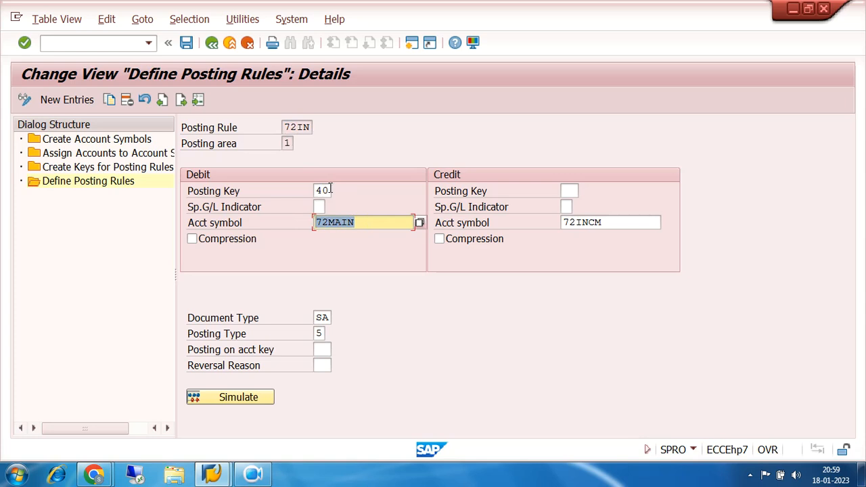
{"action": "left_click_drag", "start_coordinate": [330, 190], "coordinate": [313, 190]}
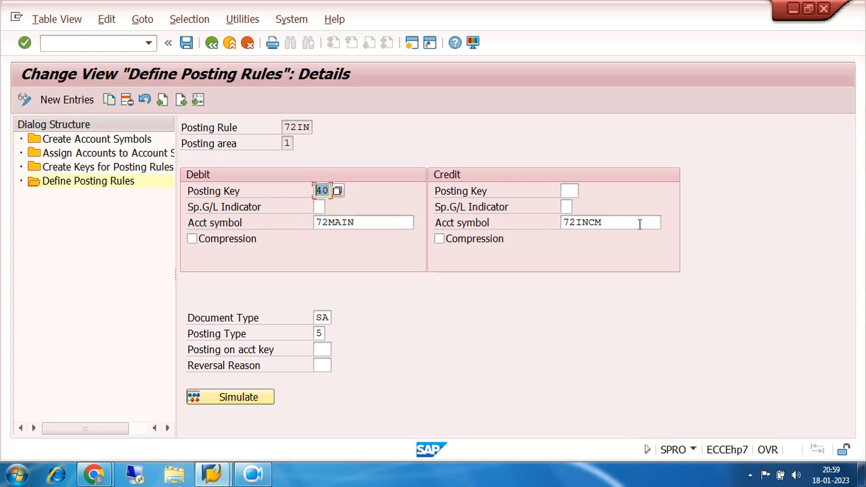
Review the credit account symbol and the document type of posting rule 72IN.
{"action": "left_click_drag", "start_coordinate": [640, 223], "coordinate": [563, 223]}
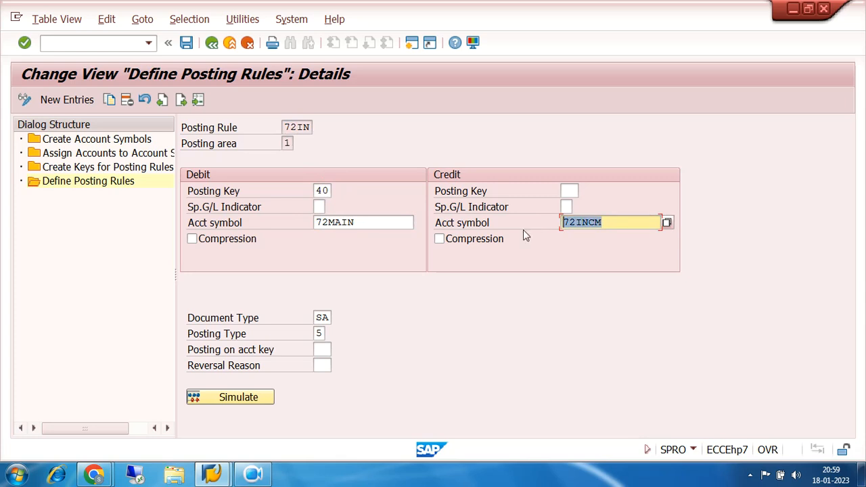
{"action": "left_click_drag", "start_coordinate": [606, 223], "coordinate": [556, 230]}
{"action": "left_click_drag", "start_coordinate": [614, 226], "coordinate": [557, 228]}
{"action": "left_click_drag", "start_coordinate": [610, 223], "coordinate": [555, 230]}
{"action": "left_click_drag", "start_coordinate": [614, 221], "coordinate": [567, 223]}
{"action": "left_click_drag", "start_coordinate": [608, 222], "coordinate": [541, 232]}
{"action": "left_click", "coordinate": [329, 318]}
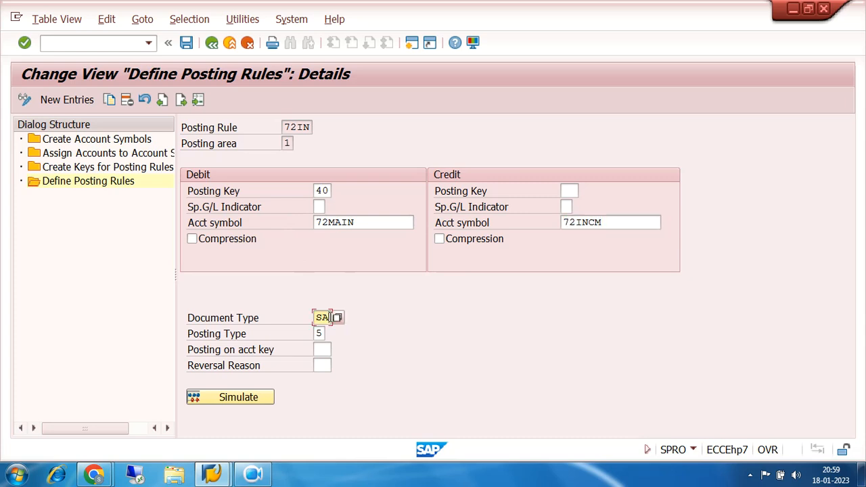
Display the possible values for the posting area of rule 72IN and close the list without choosing one.
{"action": "left_click", "coordinate": [292, 143]}
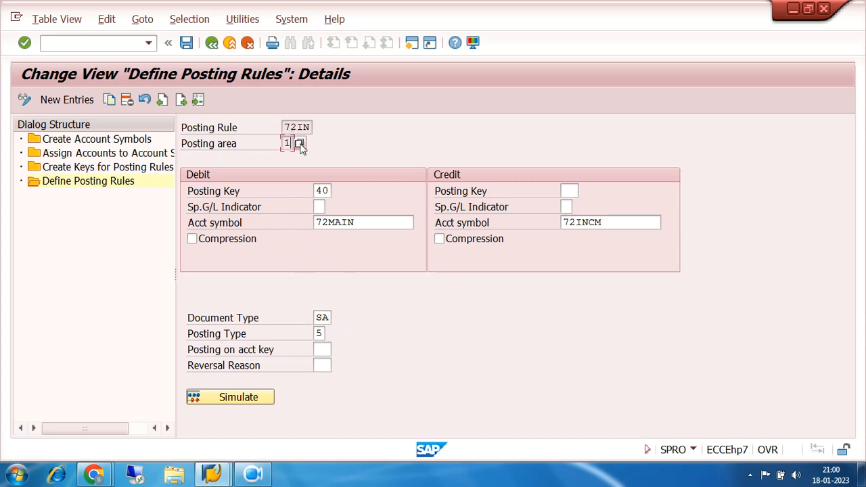
{"action": "left_click", "coordinate": [300, 144]}
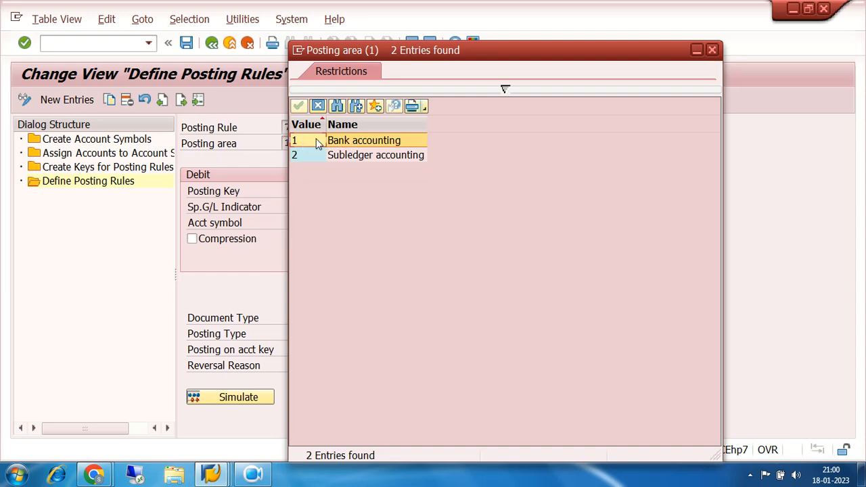
{"action": "left_click", "coordinate": [714, 50]}
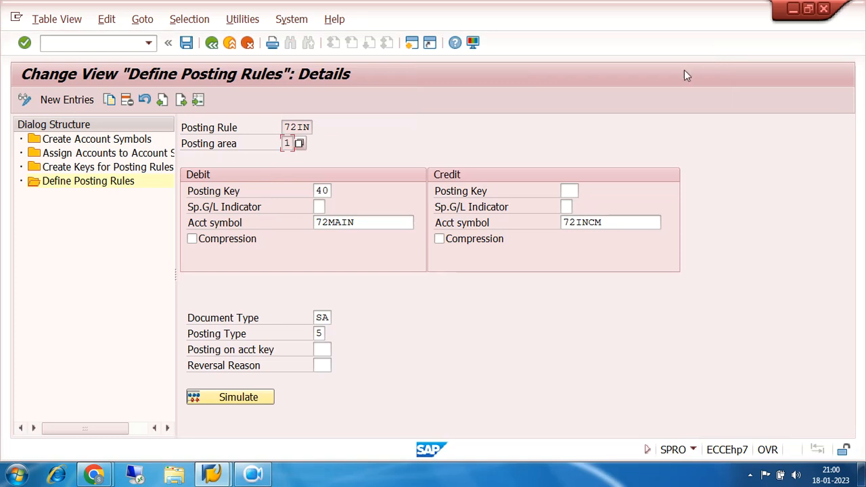
Check rule 72IN's document type and debit posting key, and view the possible posting types without changing the entry.
{"action": "left_click", "coordinate": [330, 317]}
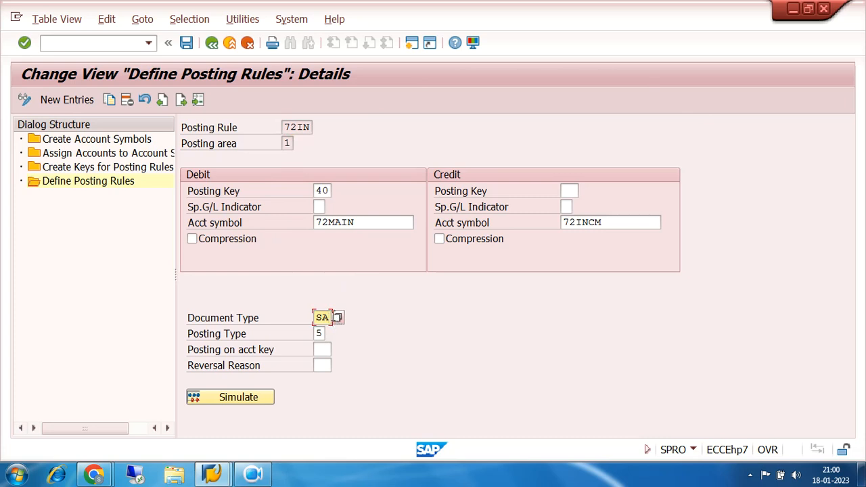
{"action": "left_click", "coordinate": [329, 192]}
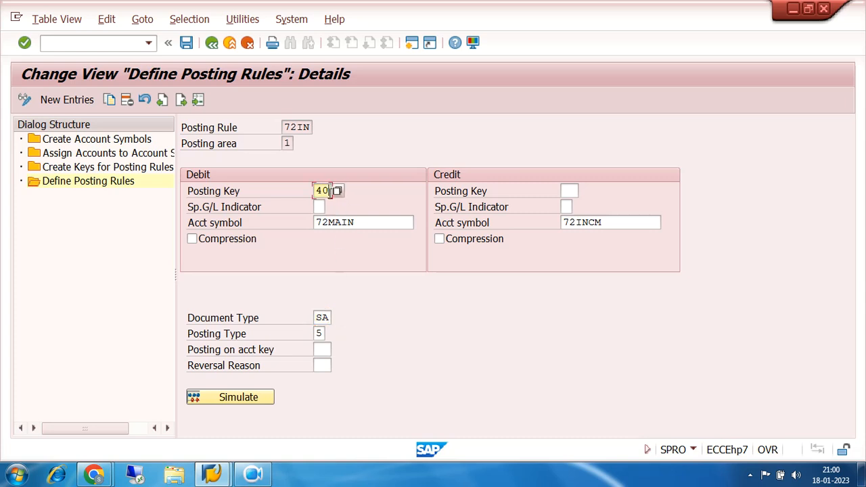
{"action": "left_click", "coordinate": [323, 334]}
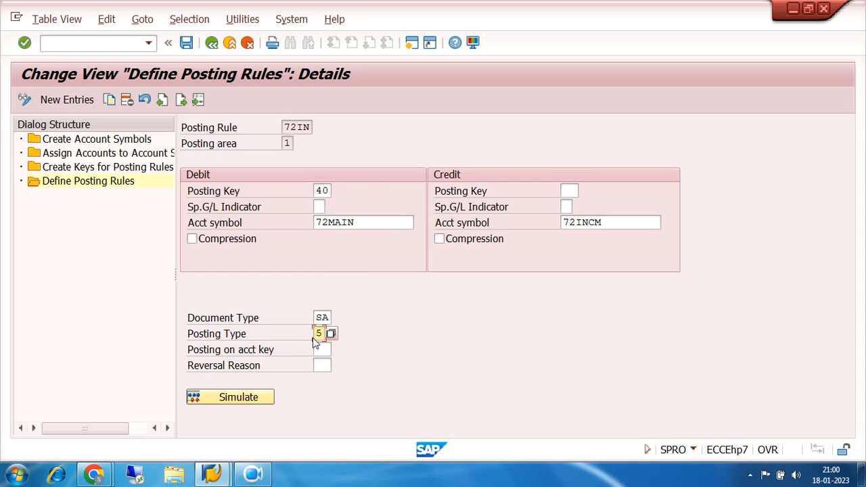
{"action": "left_click_drag", "start_coordinate": [324, 334], "coordinate": [316, 330]}
{"action": "left_click", "coordinate": [330, 333]}
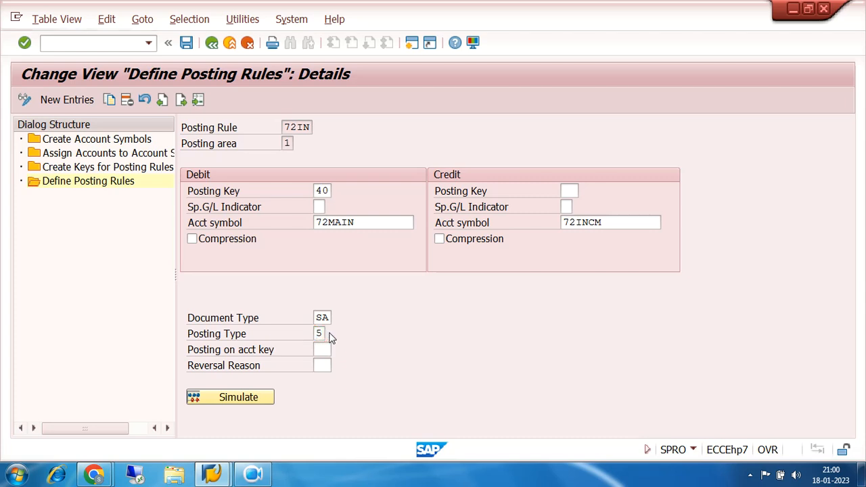
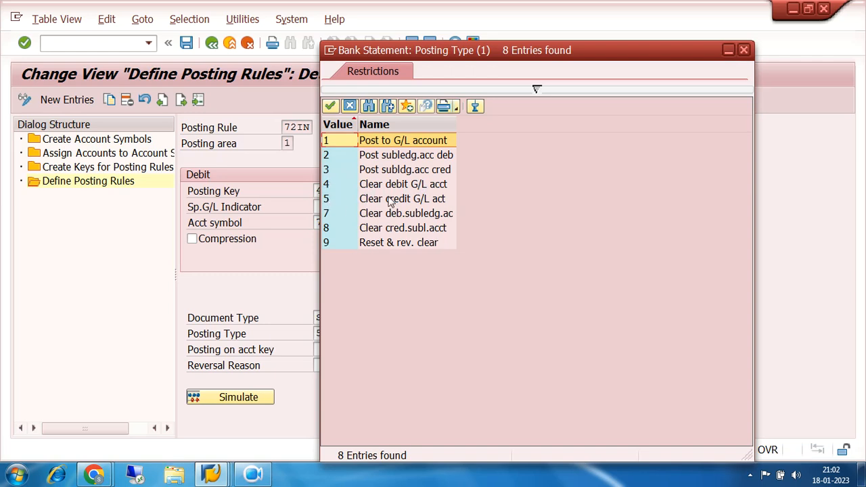
{"action": "left_click", "coordinate": [743, 50]}
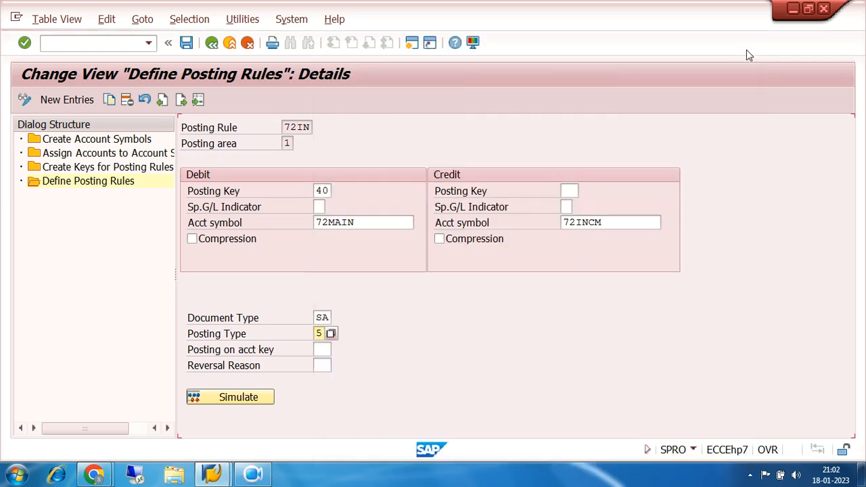
Return to the posting rules overview and open the details of rule 72OU to check its posting rule key and posting area.
{"action": "left_click", "coordinate": [212, 43]}
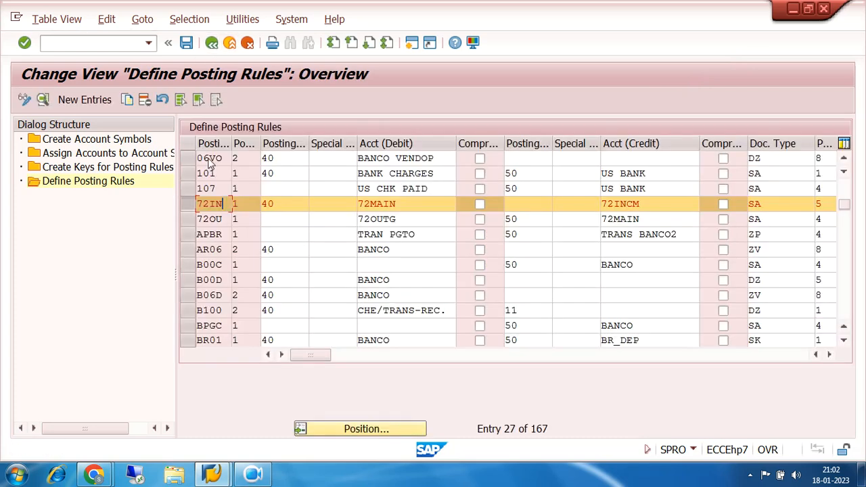
{"action": "left_click", "coordinate": [194, 220]}
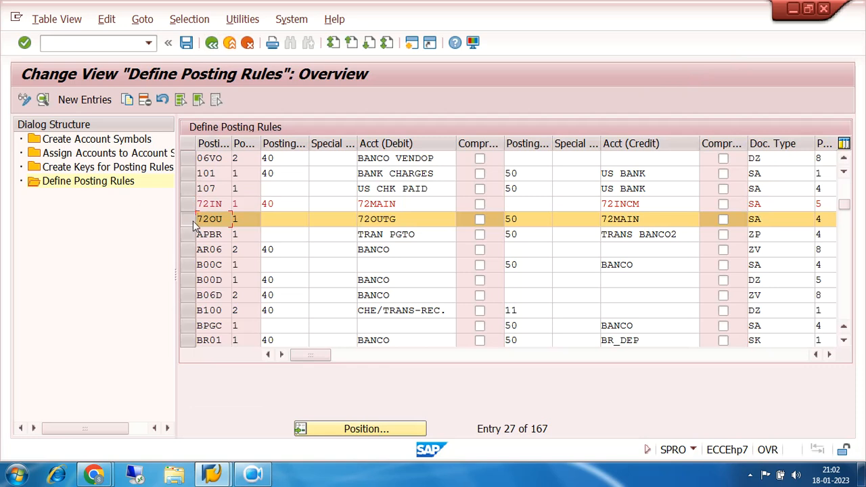
{"action": "double_click", "coordinate": [215, 219]}
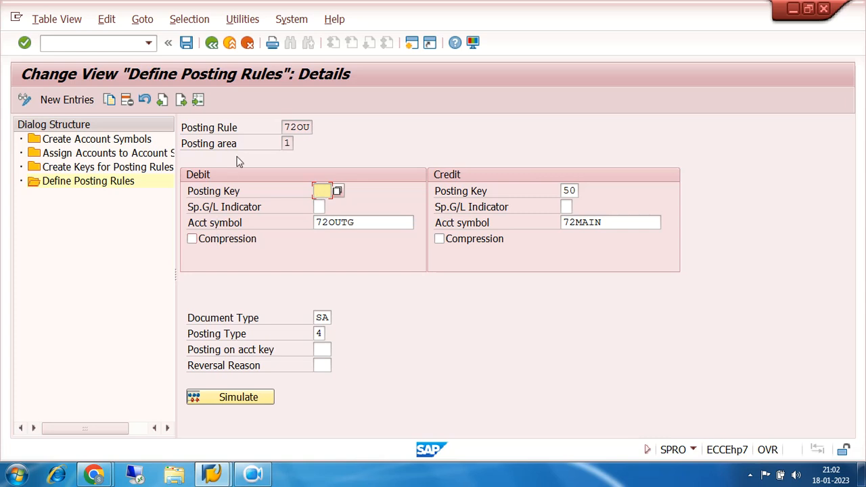
{"action": "left_click_drag", "start_coordinate": [313, 127], "coordinate": [275, 129]}
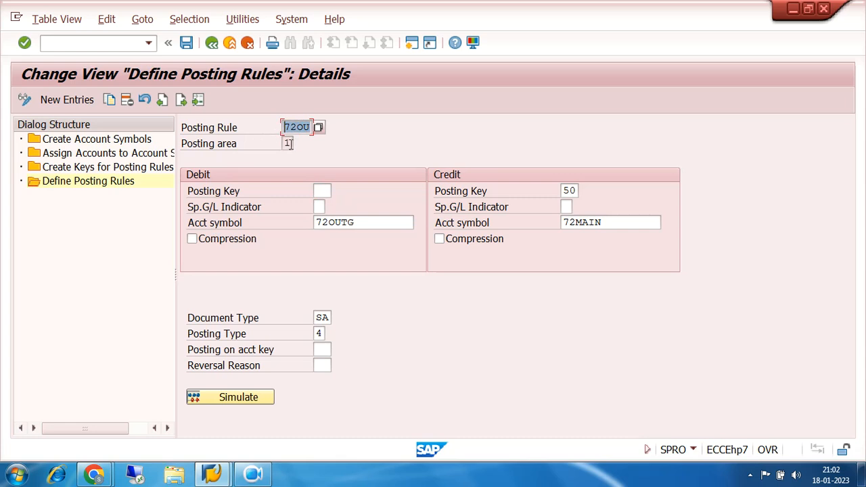
{"action": "left_click", "coordinate": [290, 144]}
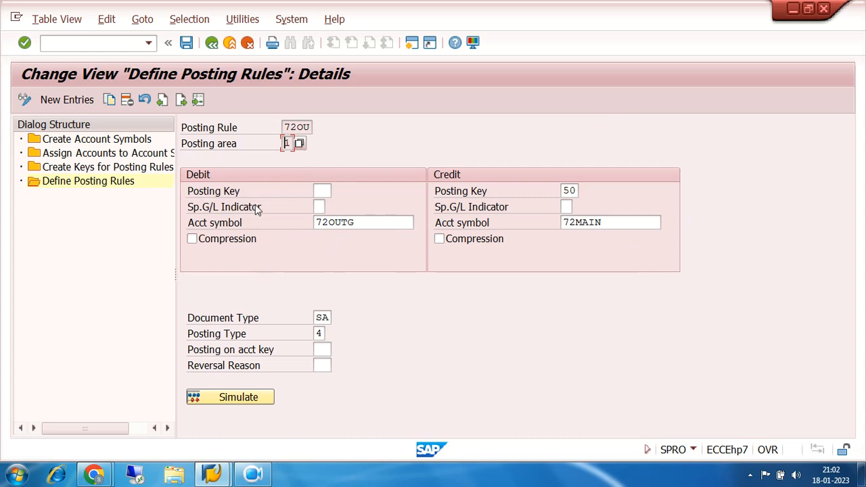
Compare the debit and credit posting keys of posting rule 72OU and check its debit account symbol.
{"action": "left_click", "coordinate": [321, 190]}
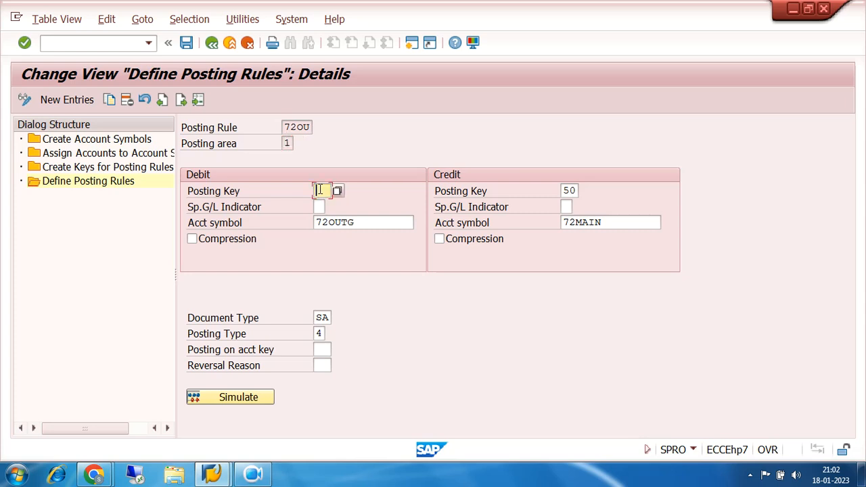
{"action": "left_click", "coordinate": [578, 190]}
{"action": "left_click_drag", "start_coordinate": [578, 190], "coordinate": [561, 190]}
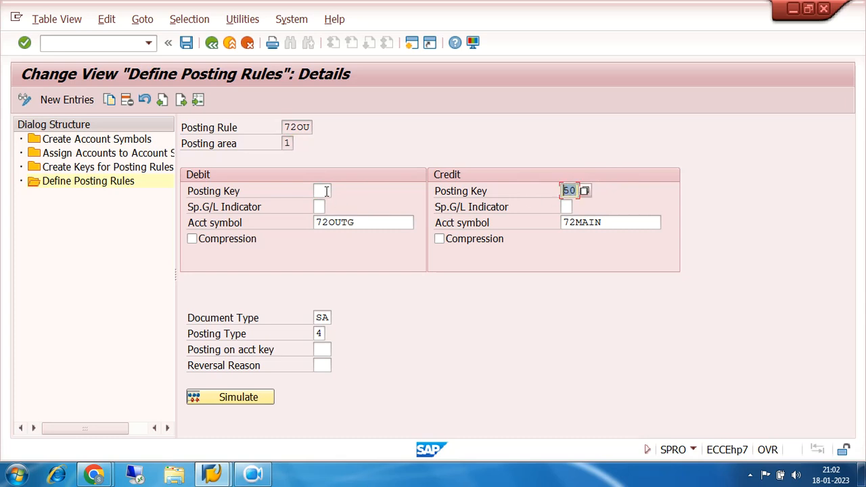
{"action": "left_click", "coordinate": [323, 190]}
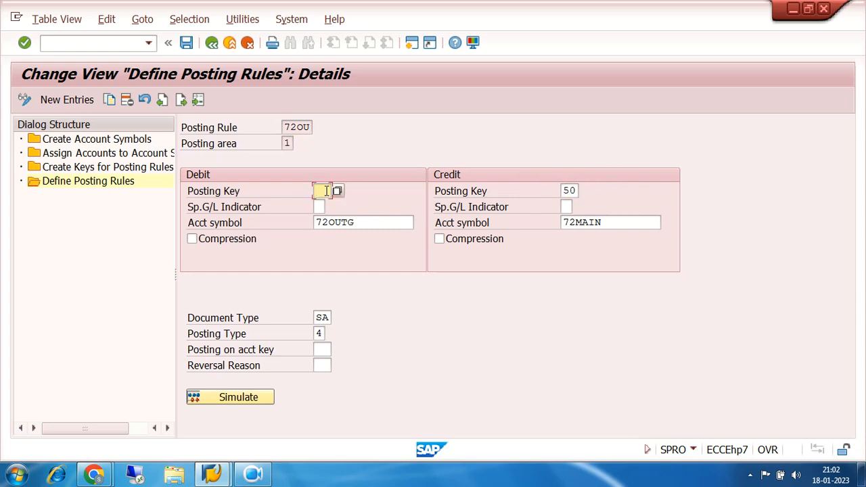
{"action": "left_click", "coordinate": [521, 188]}
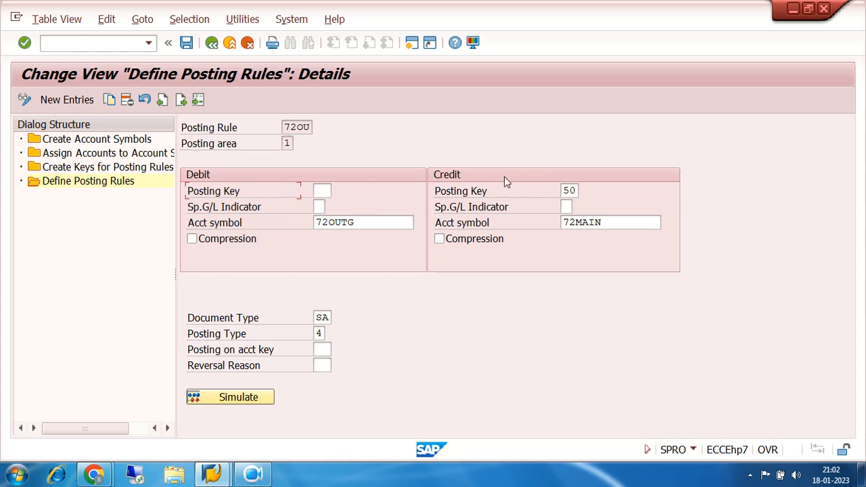
{"action": "double_click", "coordinate": [566, 191]}
{"action": "left_click", "coordinate": [324, 191]}
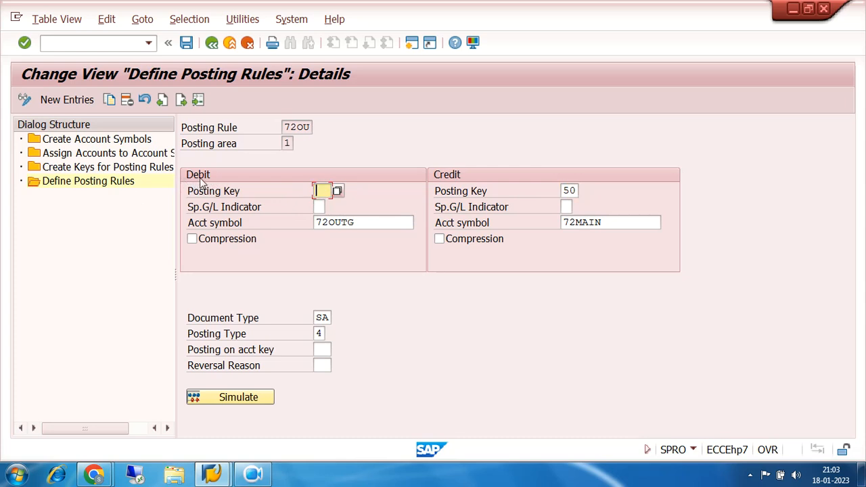
{"action": "left_click_drag", "start_coordinate": [360, 220], "coordinate": [314, 223]}
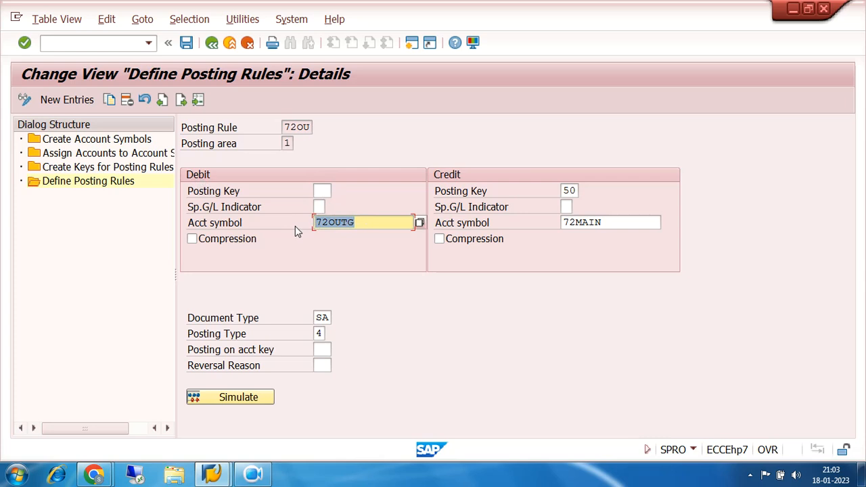
Review how rule 72OU pairs its debit account symbol with the credit posting key and credit account symbol.
{"action": "left_click_drag", "start_coordinate": [313, 127], "coordinate": [278, 130]}
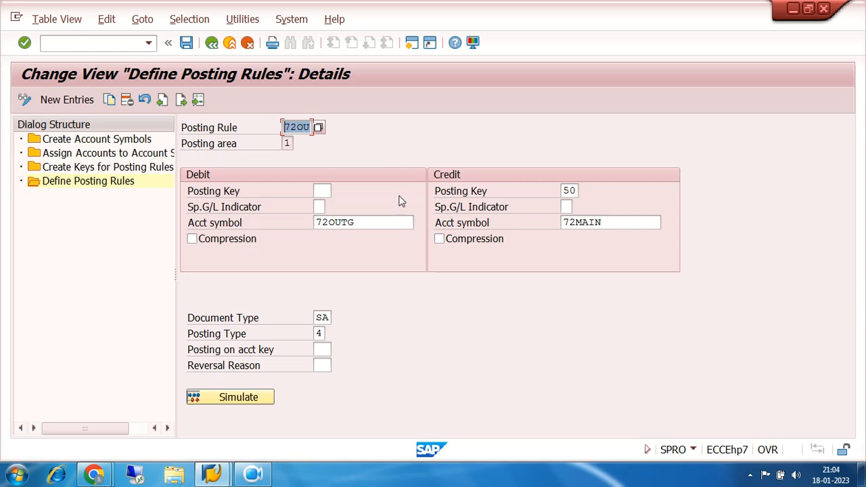
{"action": "left_click", "coordinate": [374, 223]}
{"action": "left_click_drag", "start_coordinate": [374, 223], "coordinate": [315, 223]}
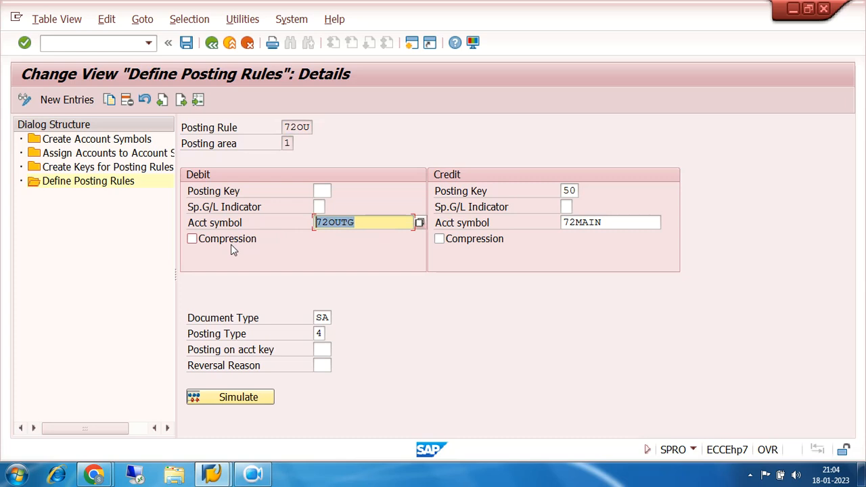
{"action": "left_click_drag", "start_coordinate": [372, 223], "coordinate": [309, 222]}
{"action": "double_click", "coordinate": [569, 189]}
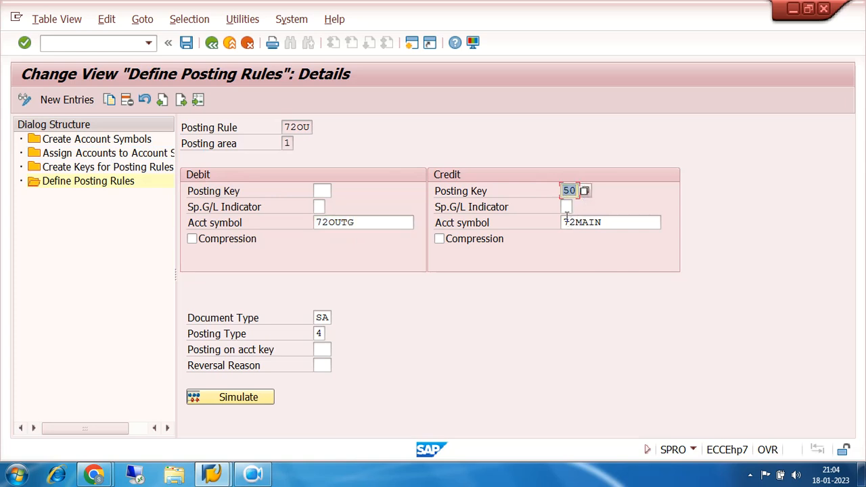
{"action": "left_click_drag", "start_coordinate": [566, 223], "coordinate": [620, 224]}
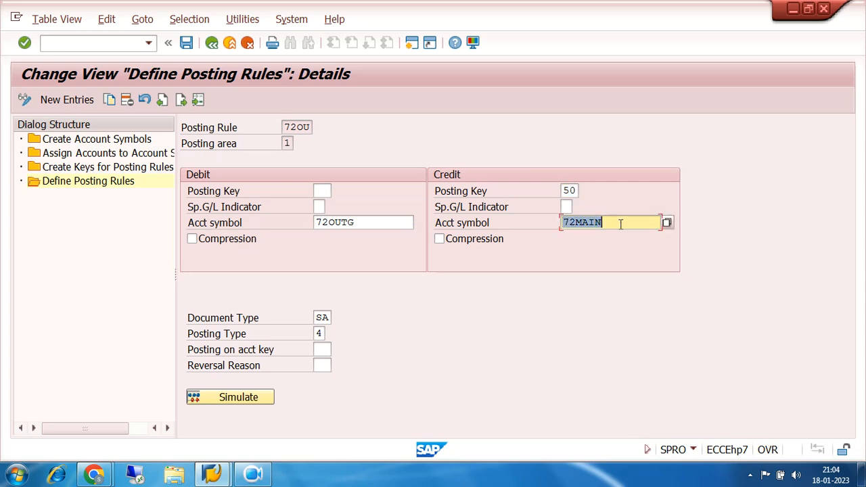
{"action": "left_click", "coordinate": [576, 190]}
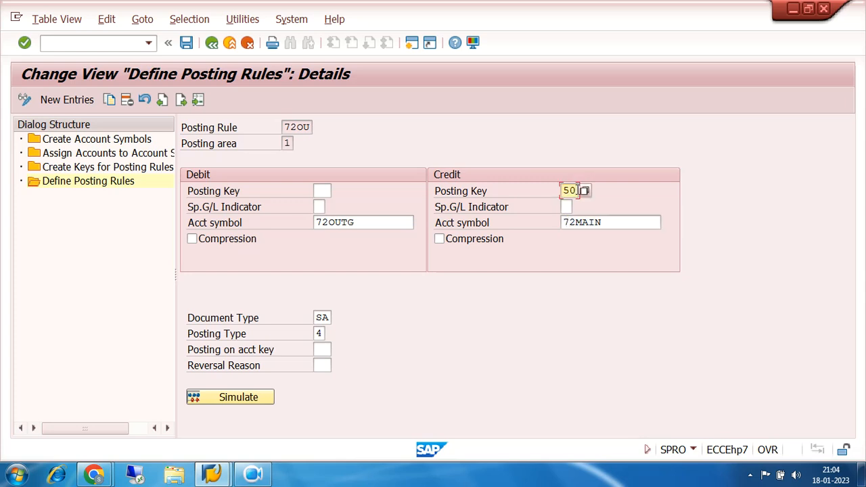
{"action": "left_click_drag", "start_coordinate": [606, 221], "coordinate": [548, 225]}
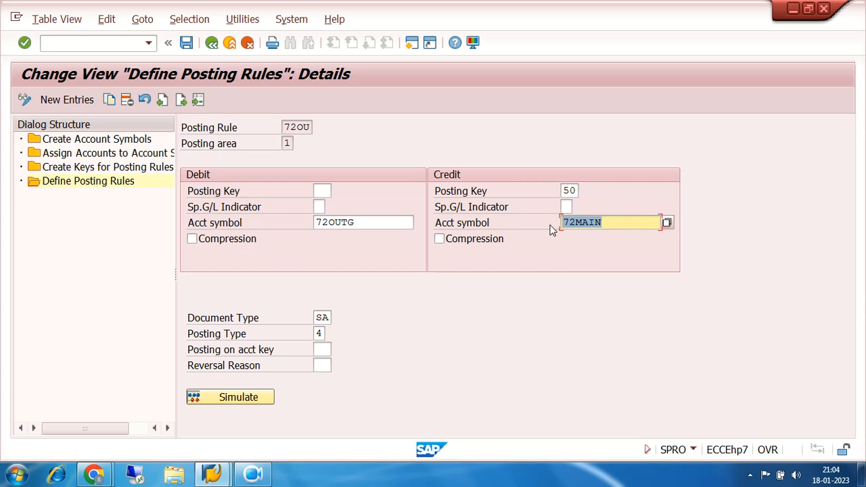
Check the document type of posting rule 72OU and display the list of possible posting types beside the rule details.
{"action": "left_click", "coordinate": [324, 317]}
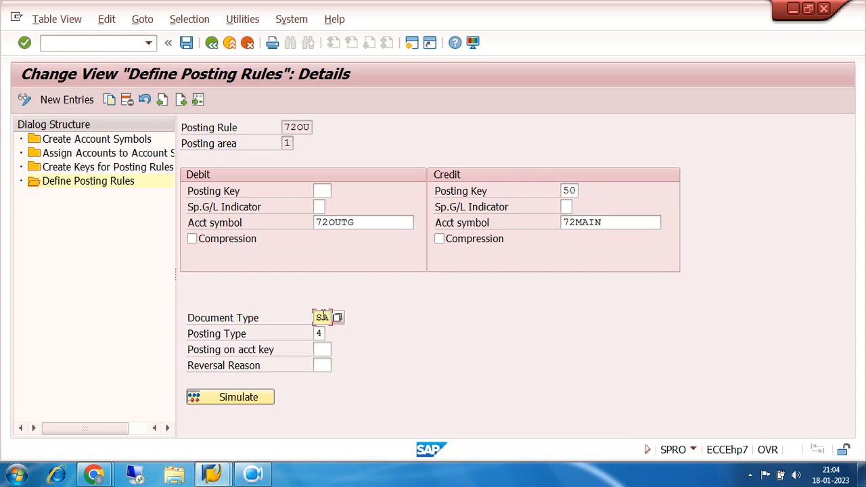
{"action": "left_click_drag", "start_coordinate": [315, 316], "coordinate": [329, 317]}
{"action": "left_click", "coordinate": [322, 333]}
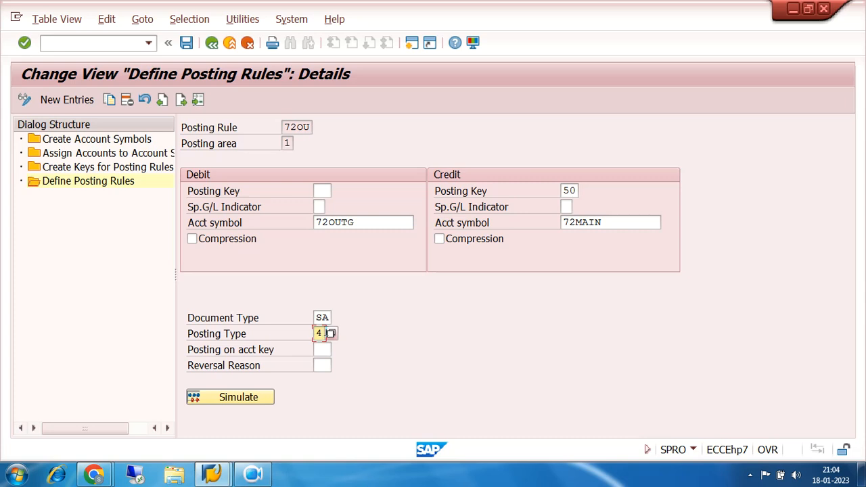
{"action": "left_click", "coordinate": [330, 333]}
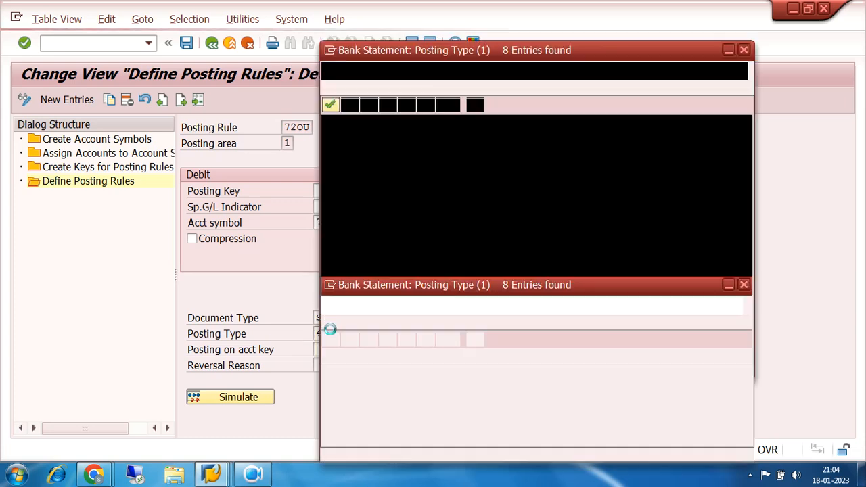
{"action": "left_click", "coordinate": [351, 185]}
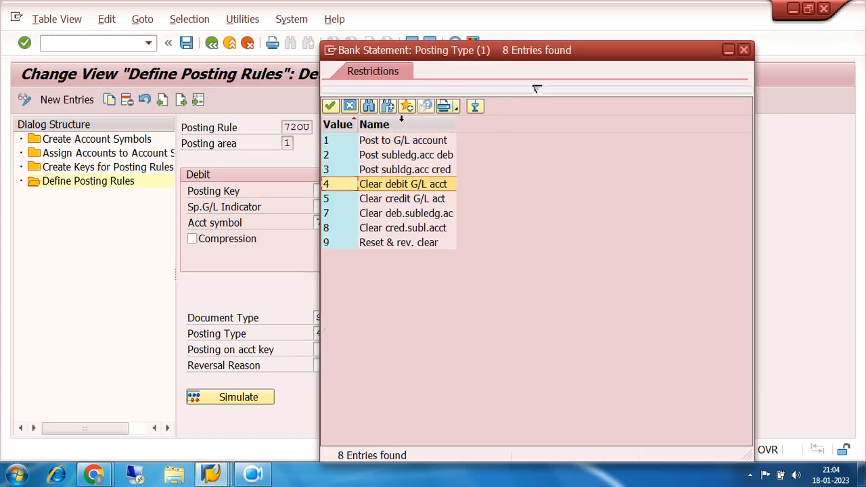
{"action": "left_click_drag", "start_coordinate": [452, 61], "coordinate": [587, 54]}
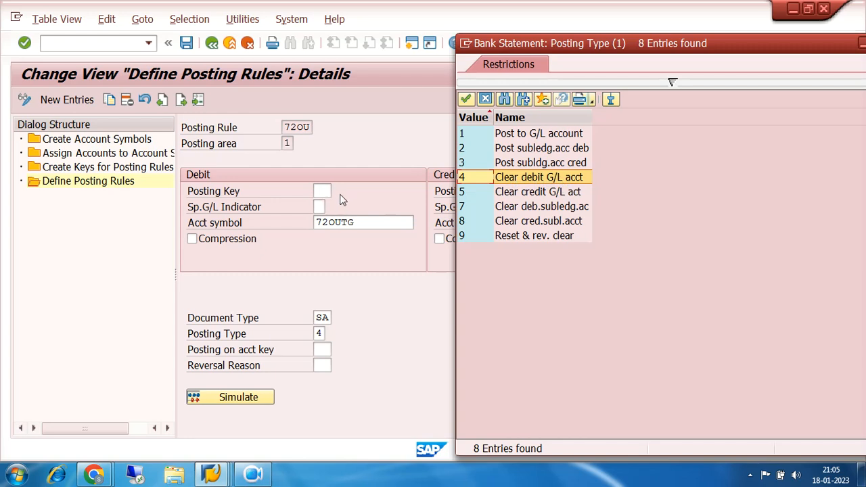
Check the debit account symbol against the posting types and choose type 4, Clear debit G/L acct, for rule 72OU.
{"action": "double_click", "coordinate": [367, 222]}
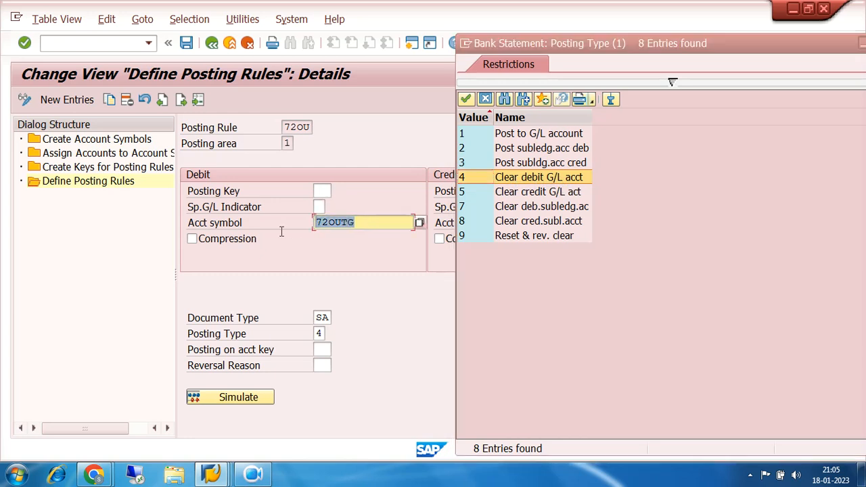
{"action": "left_click_drag", "start_coordinate": [363, 222], "coordinate": [317, 227]}
{"action": "left_click", "coordinate": [475, 193]}
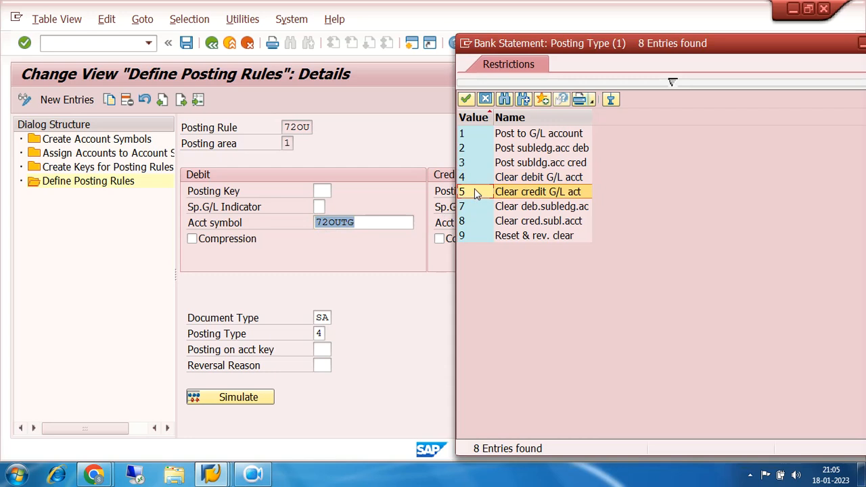
{"action": "left_click", "coordinate": [473, 178]}
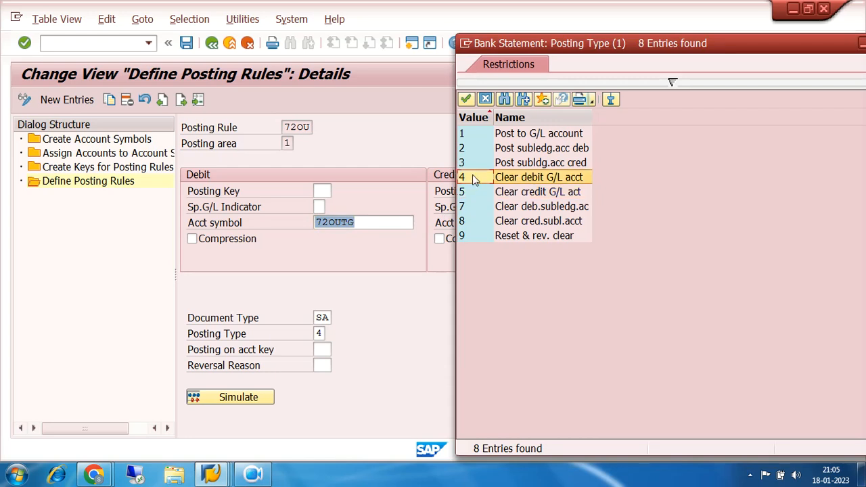
{"action": "double_click", "coordinate": [474, 178]}
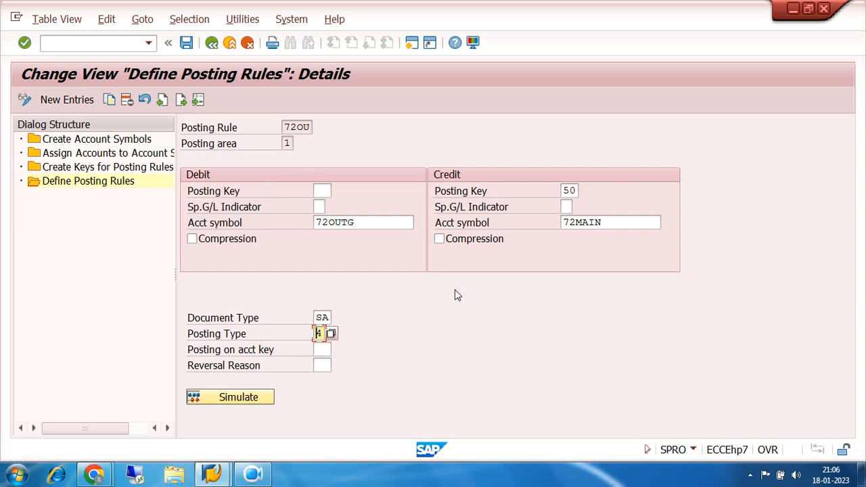
Save the posting rules under the BASIC CUSTOMAIZATION OF FINANCE customizing request and return to the implementation guide.
{"action": "left_click", "coordinate": [188, 44]}
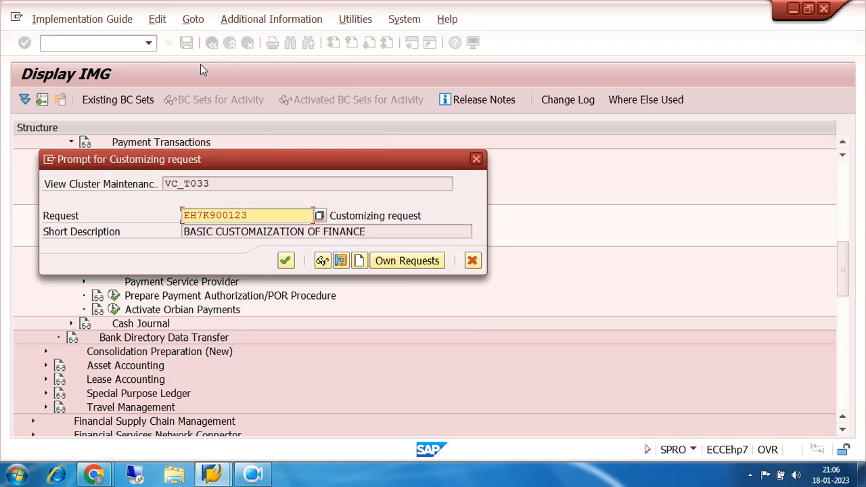
{"action": "left_click", "coordinate": [286, 262]}
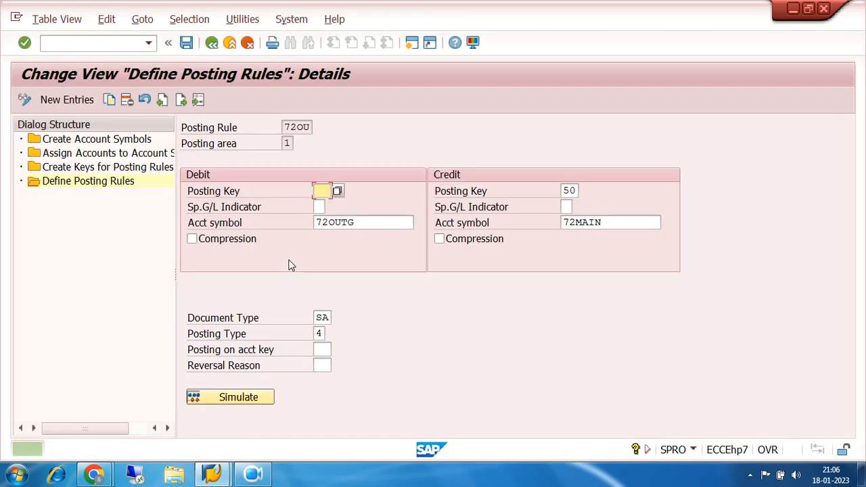
{"action": "left_click", "coordinate": [211, 42]}
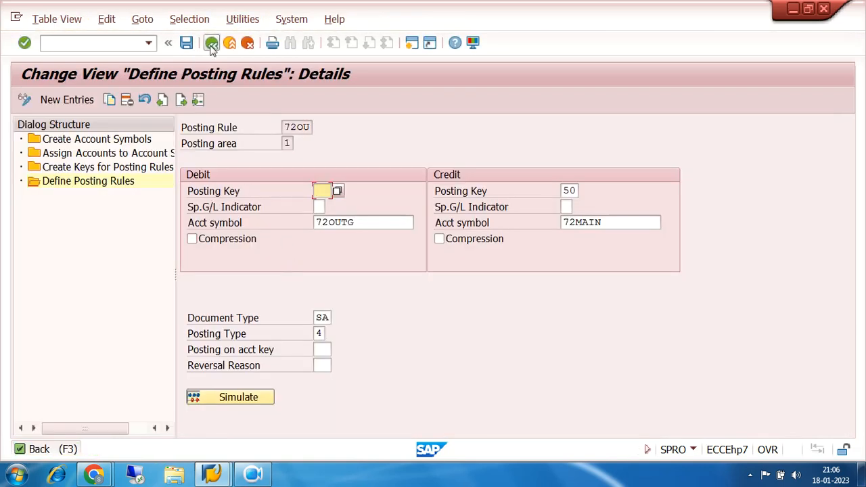
{"action": "left_click", "coordinate": [211, 43]}
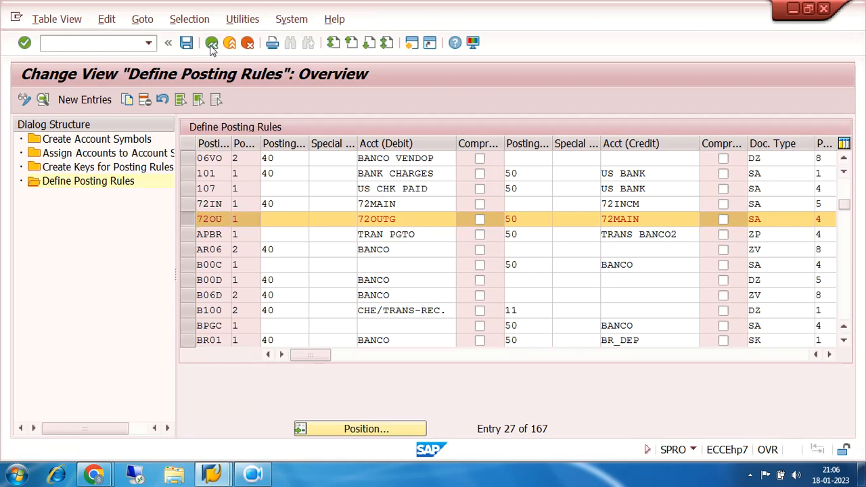
{"action": "left_click", "coordinate": [211, 43]}
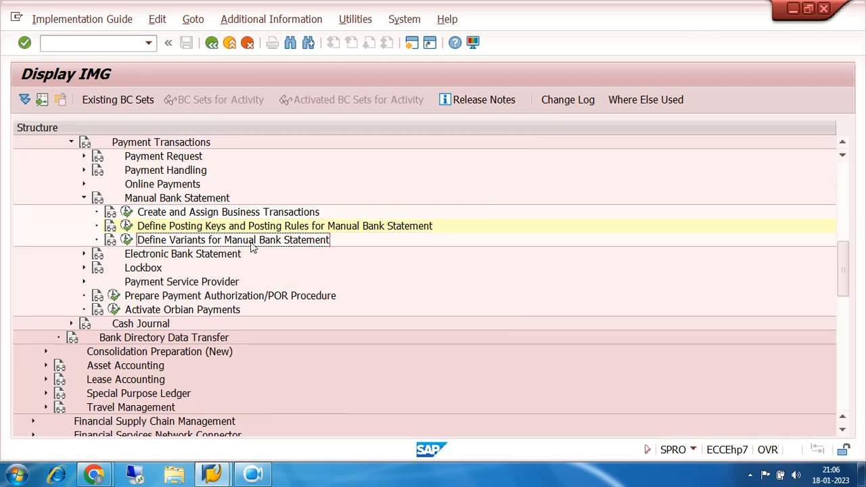
Open Define Variants for Manual Bank Statement and review variant 1000, the standard manual bank statement variant.
{"action": "left_click", "coordinate": [127, 240]}
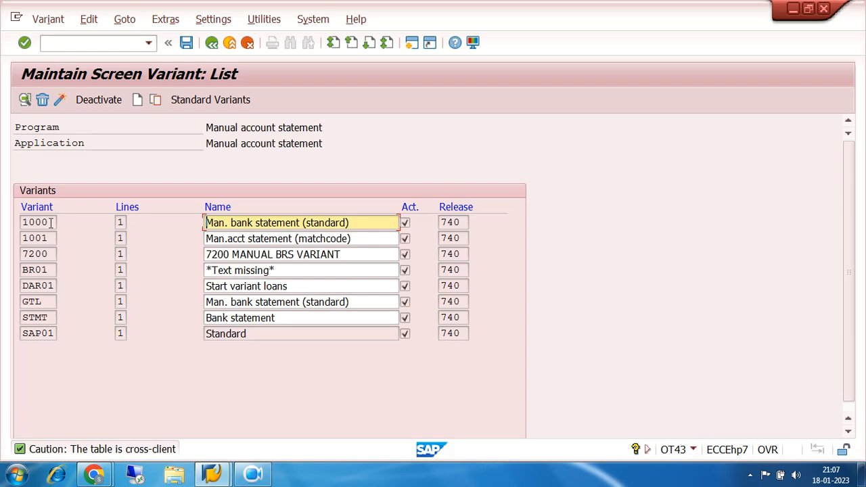
{"action": "left_click", "coordinate": [42, 222]}
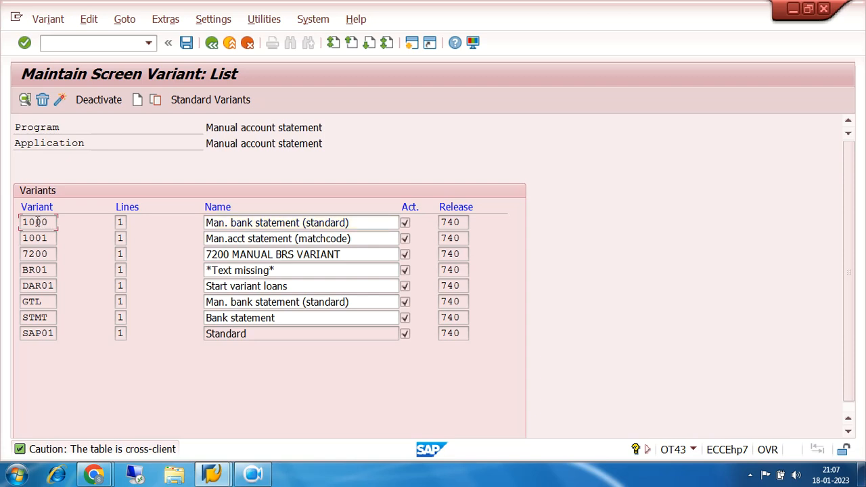
{"action": "left_click_drag", "start_coordinate": [354, 223], "coordinate": [302, 224]}
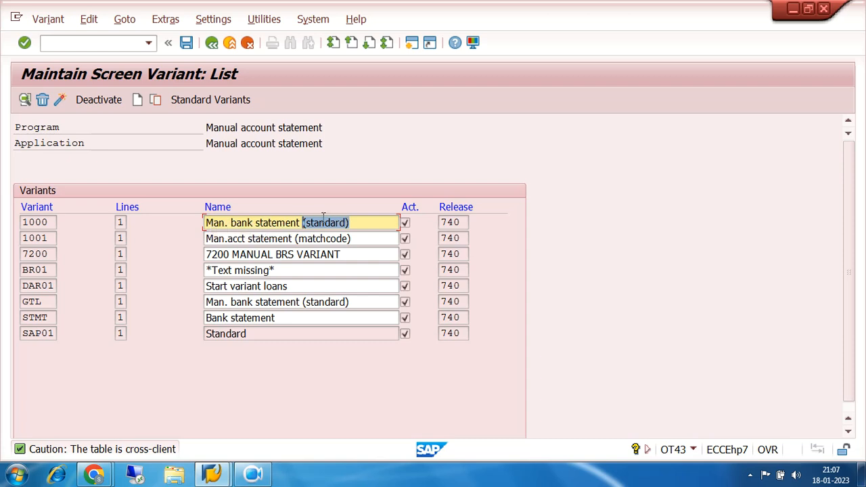
{"action": "left_click", "coordinate": [35, 223]}
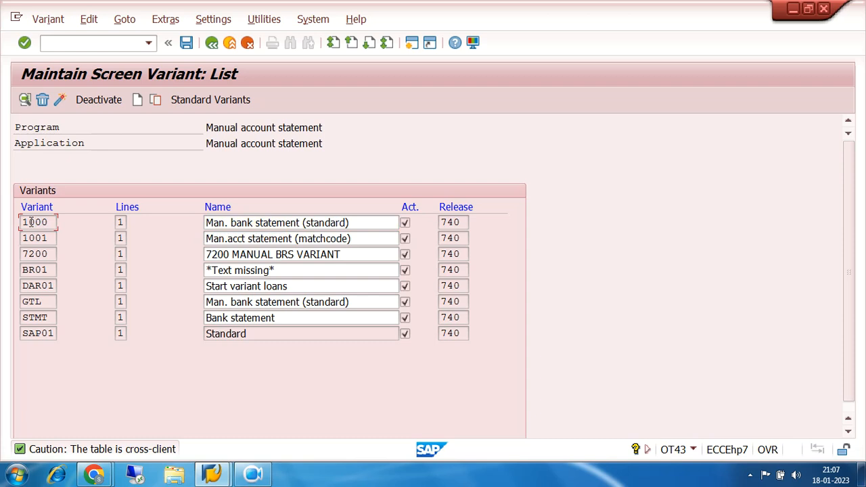
{"action": "left_click", "coordinate": [155, 99]}
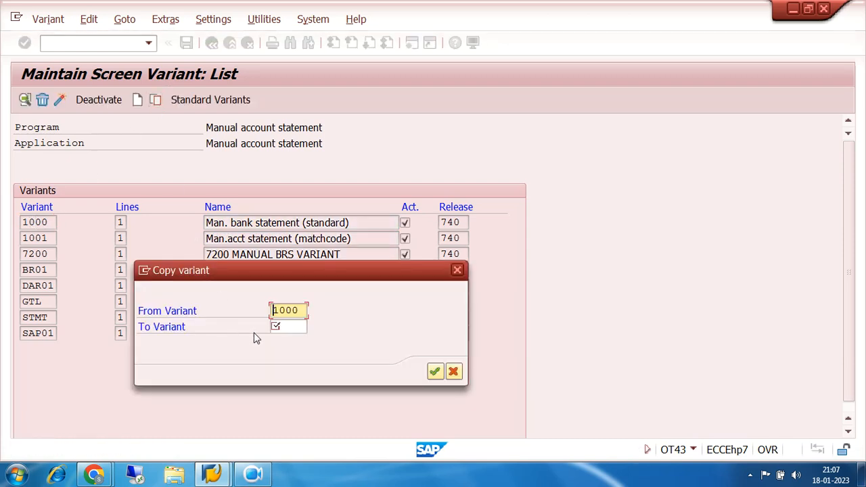
{"action": "left_click", "coordinate": [285, 326]}
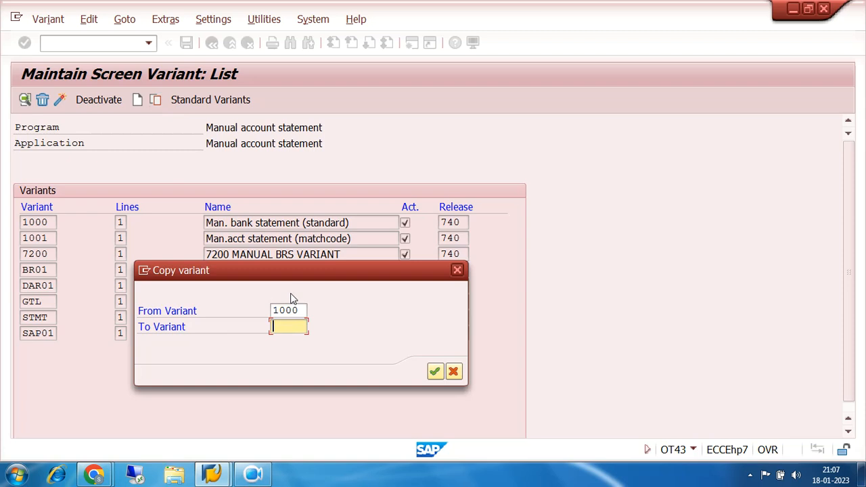
{"action": "left_click", "coordinate": [457, 269]}
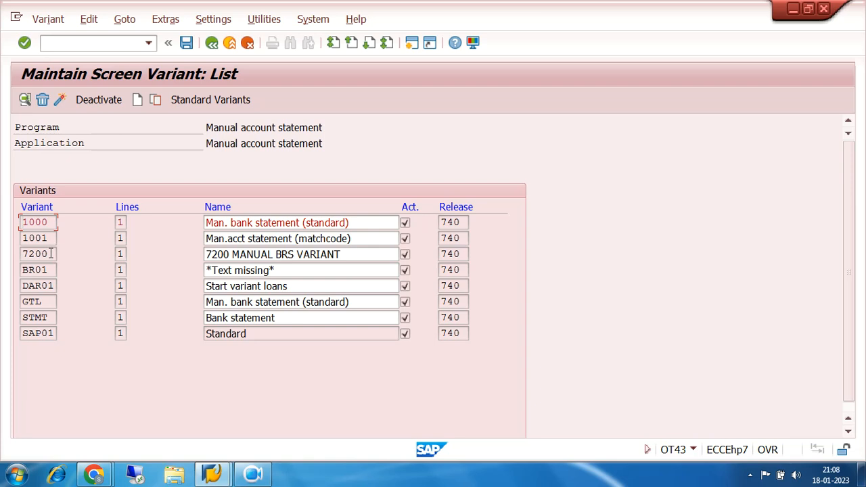
{"action": "left_click", "coordinate": [93, 473]}
{"action": "left_click", "coordinate": [586, 345]}
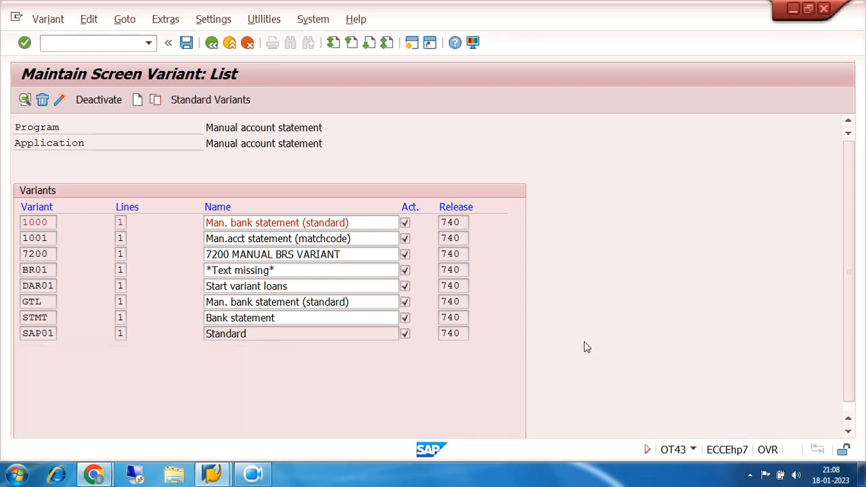
Open variant 7200 MANUAL BRS VARIANT and review its current fields: Transaction, Value date, Amount and Document number.
{"action": "left_click", "coordinate": [42, 253]}
{"action": "double_click", "coordinate": [42, 254]}
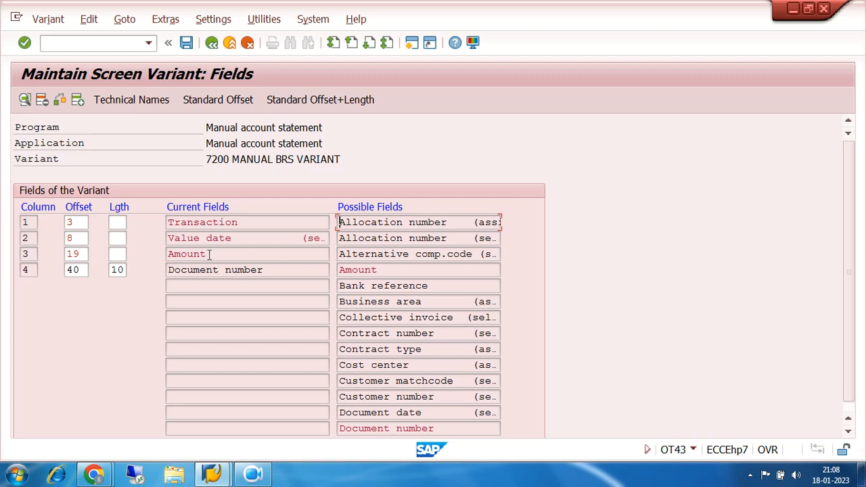
{"action": "left_click", "coordinate": [216, 222]}
{"action": "left_click", "coordinate": [219, 237]}
{"action": "left_click", "coordinate": [223, 253]}
{"action": "left_click", "coordinate": [231, 271]}
Examine the offset and length settings of each column in the 7200 MANUAL BRS VARIANT.
{"action": "left_click", "coordinate": [82, 222]}
{"action": "left_click", "coordinate": [113, 222]}
{"action": "left_click", "coordinate": [81, 223]}
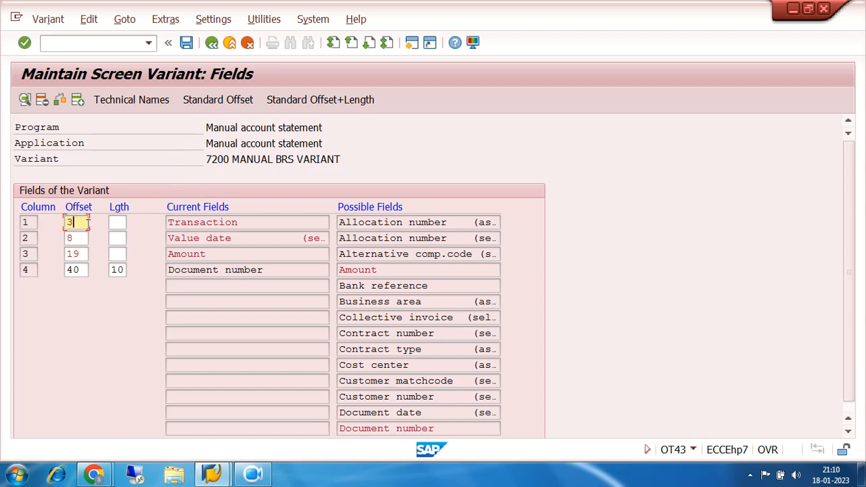
{"action": "left_click", "coordinate": [81, 253]}
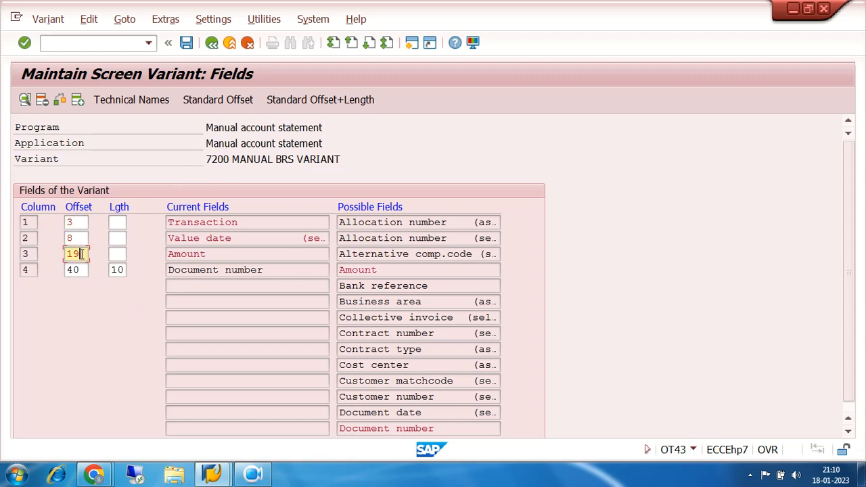
{"action": "left_click", "coordinate": [81, 269]}
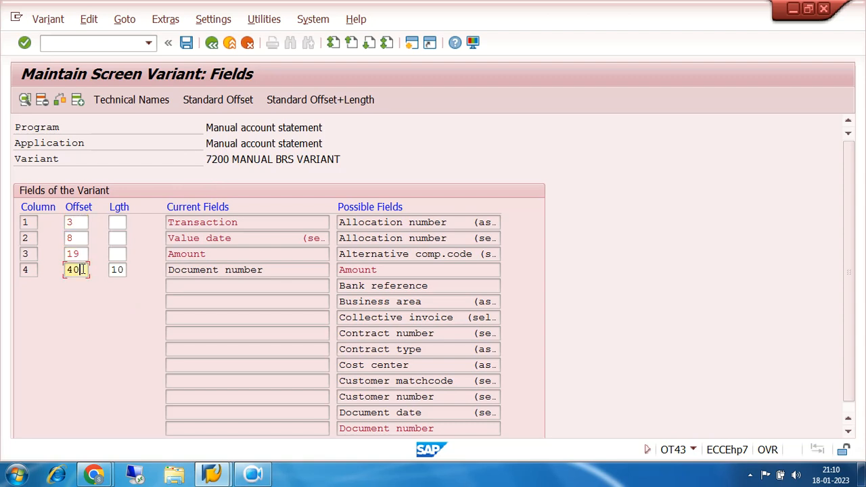
{"action": "left_click_drag", "start_coordinate": [81, 269], "coordinate": [66, 270]}
{"action": "left_click", "coordinate": [80, 270]}
{"action": "double_click", "coordinate": [84, 270]}
{"action": "left_click", "coordinate": [83, 254]}
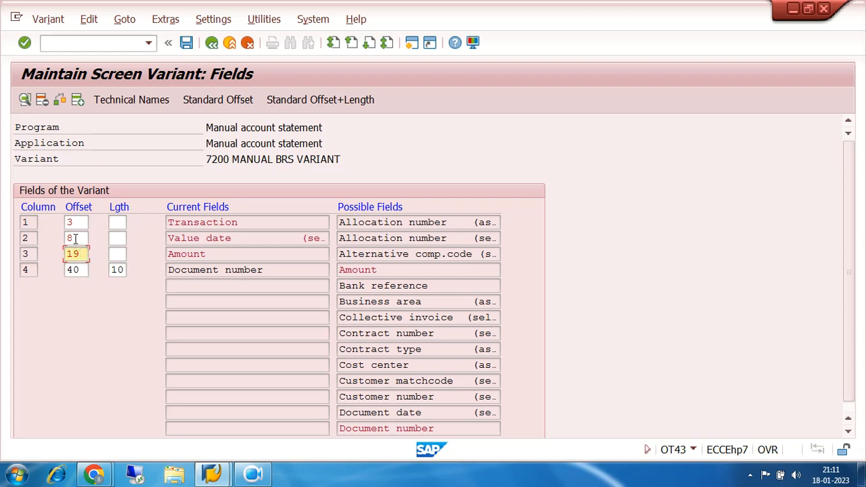
{"action": "left_click", "coordinate": [73, 237]}
{"action": "left_click", "coordinate": [76, 222]}
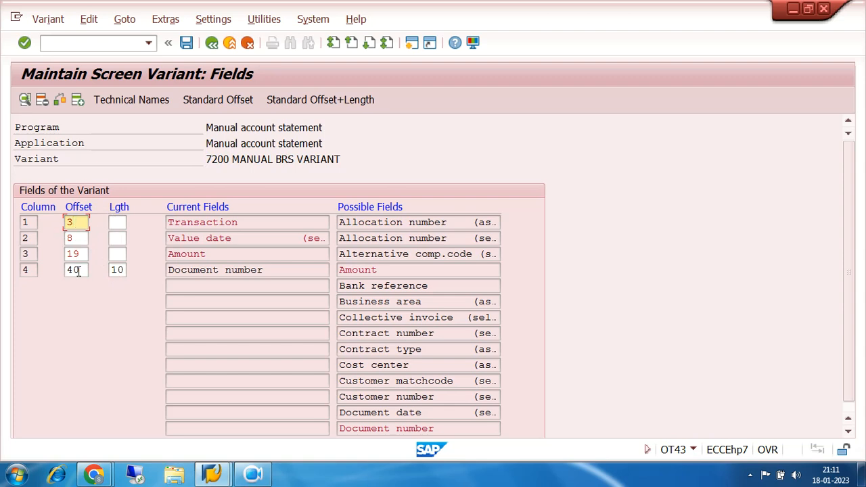
Save the 7200 screen variant and leave the customizing screens, returning to SAP Easy Access.
{"action": "left_click", "coordinate": [186, 42]}
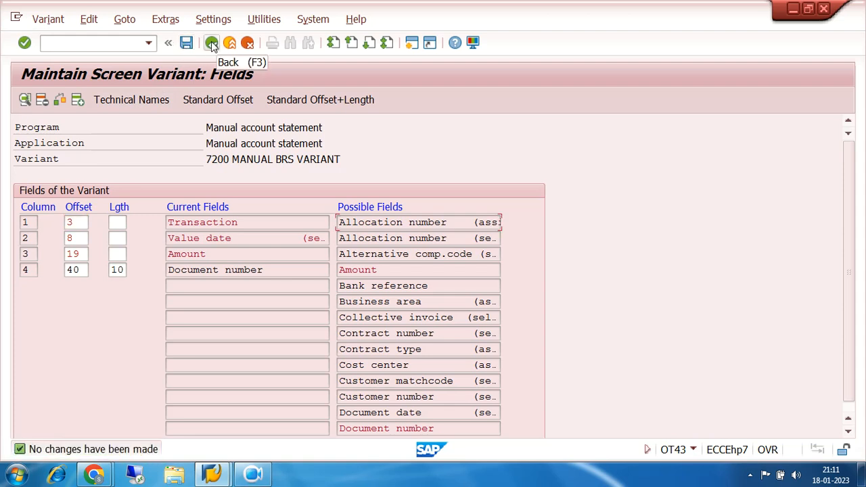
{"action": "left_click", "coordinate": [212, 43]}
{"action": "left_click", "coordinate": [212, 43]}
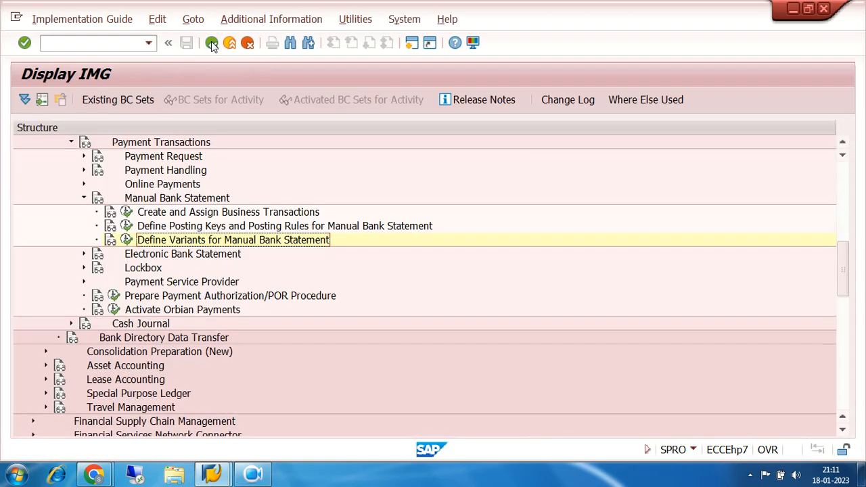
{"action": "left_click", "coordinate": [212, 43]}
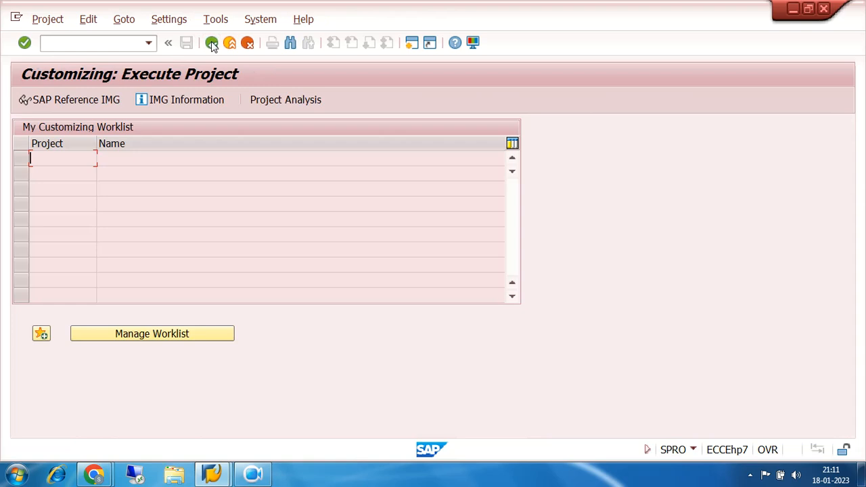
{"action": "left_click", "coordinate": [212, 43]}
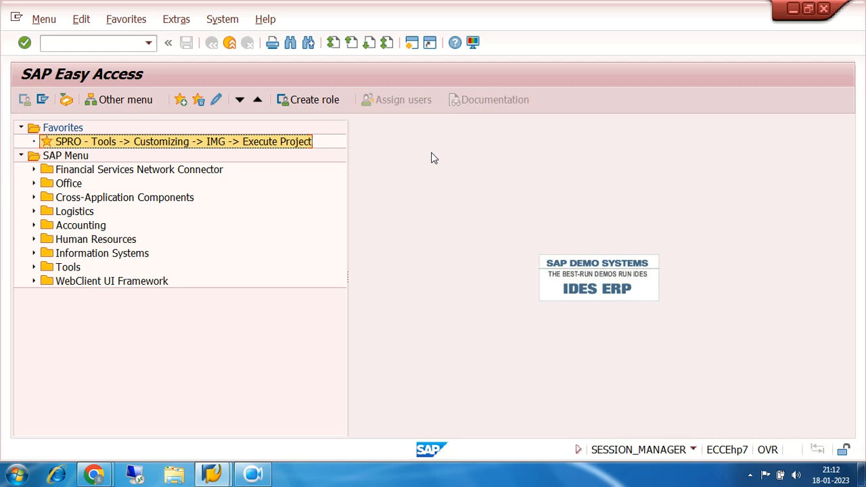
{"action": "left_click", "coordinate": [120, 45]}
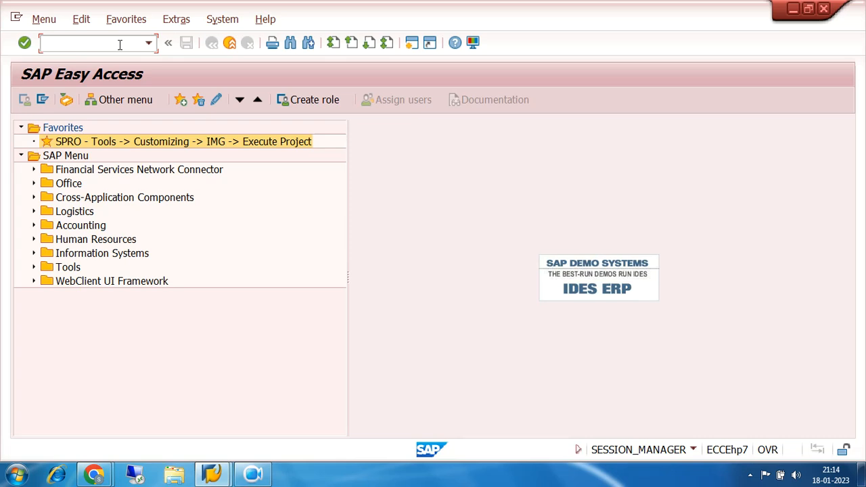
{"action": "type", "text": "fb60"}
{"action": "key", "text": "Return"}
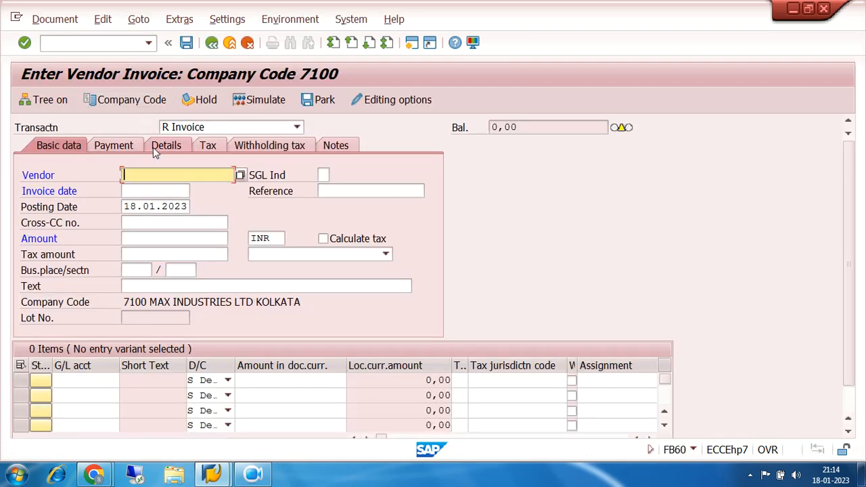
{"action": "left_click", "coordinate": [109, 44]}
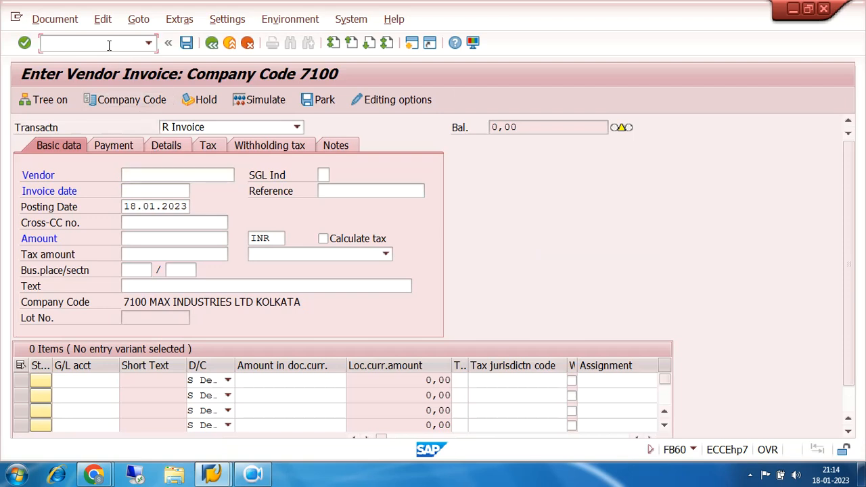
{"action": "type", "text": "/n"}
{"action": "key", "text": "Return"}
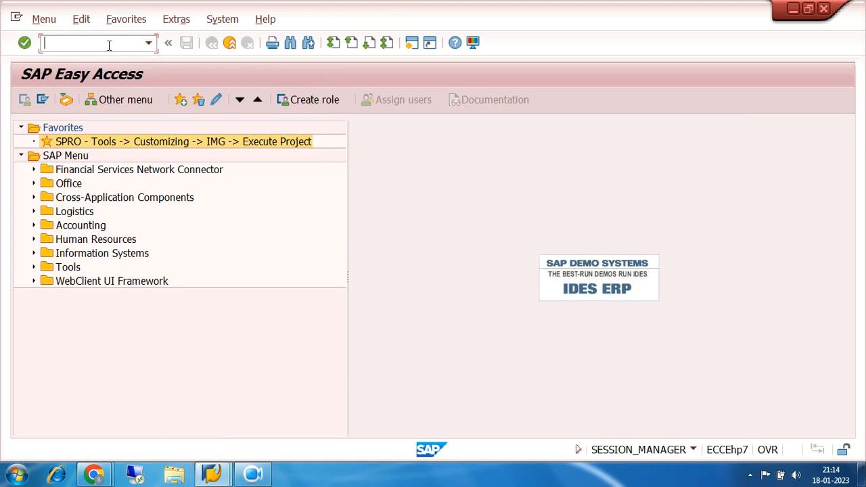
Display the open line items of vendor TAJ INDUSTRIES LTD in company code 7100 with transaction FBL1N.
{"action": "type", "text": "fbl1n"}
{"action": "key", "text": "Return"}
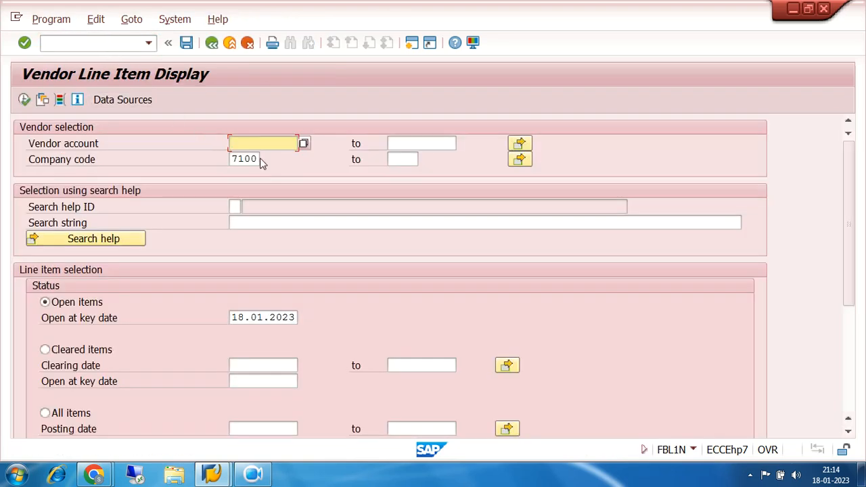
{"action": "left_click", "coordinate": [303, 143]}
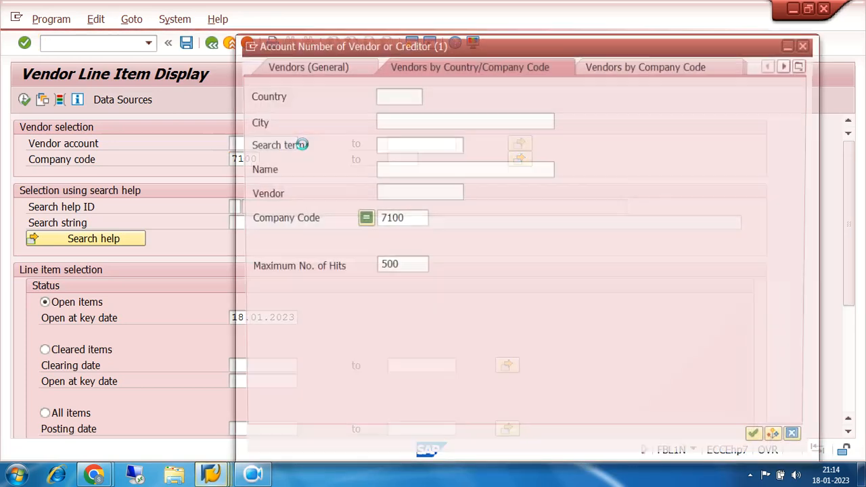
{"action": "left_click", "coordinate": [761, 441]}
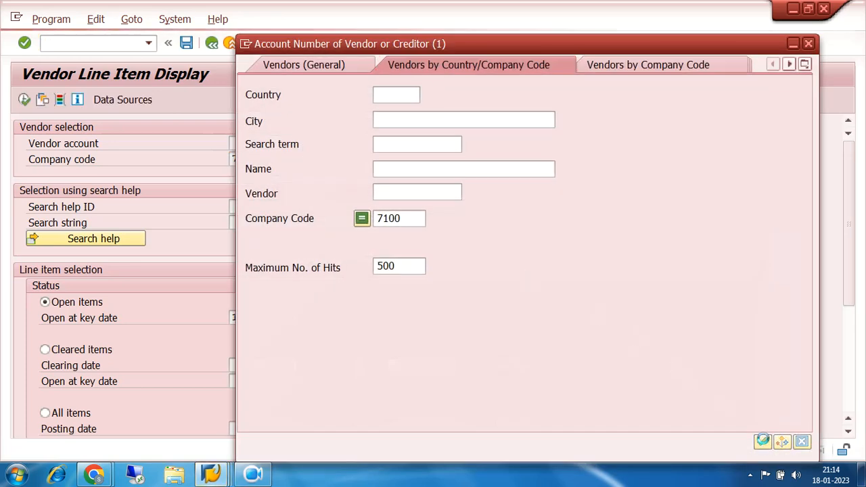
{"action": "double_click", "coordinate": [496, 98]}
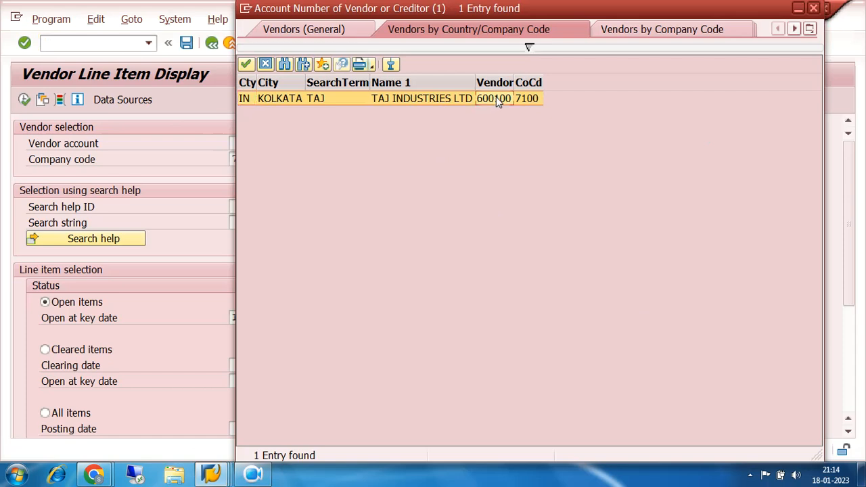
{"action": "left_click", "coordinate": [24, 100]}
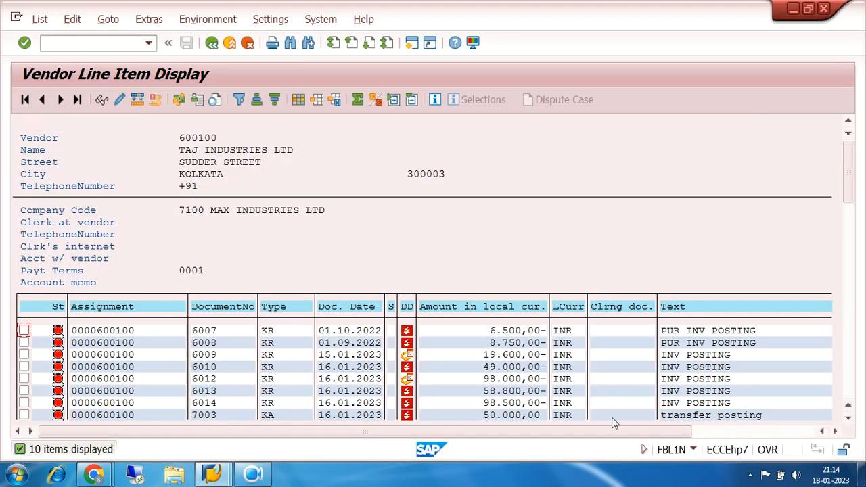
{"action": "scroll", "coordinate": [560, 382], "scroll_direction": "down", "scroll_amount": 1}
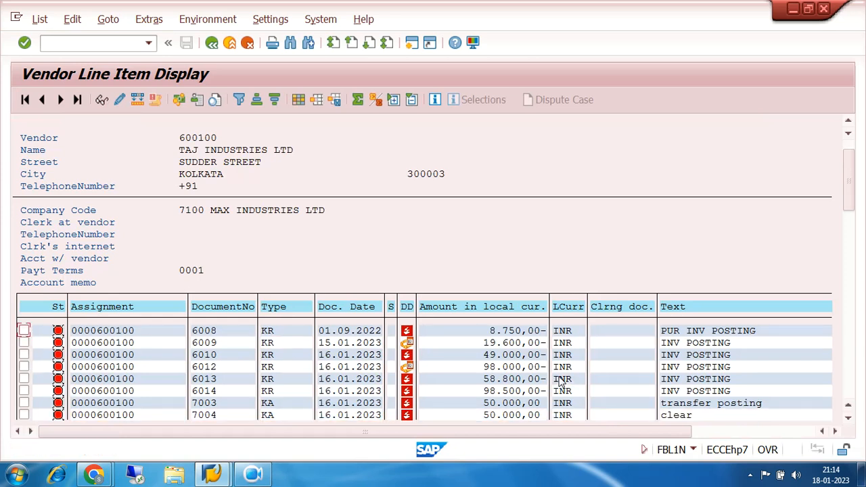
{"action": "scroll", "coordinate": [560, 383], "scroll_direction": "up", "scroll_amount": 1}
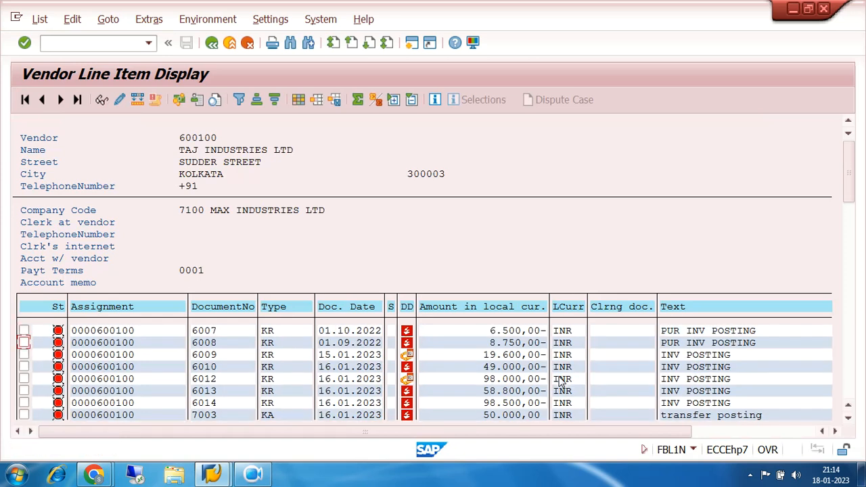
Restart the vendor line item display with transaction FBL1N and set the company code to 7200.
{"action": "left_click", "coordinate": [132, 44]}
{"action": "type", "text": "/n"}
{"action": "key", "text": "Return"}
{"action": "left_click", "coordinate": [132, 44]}
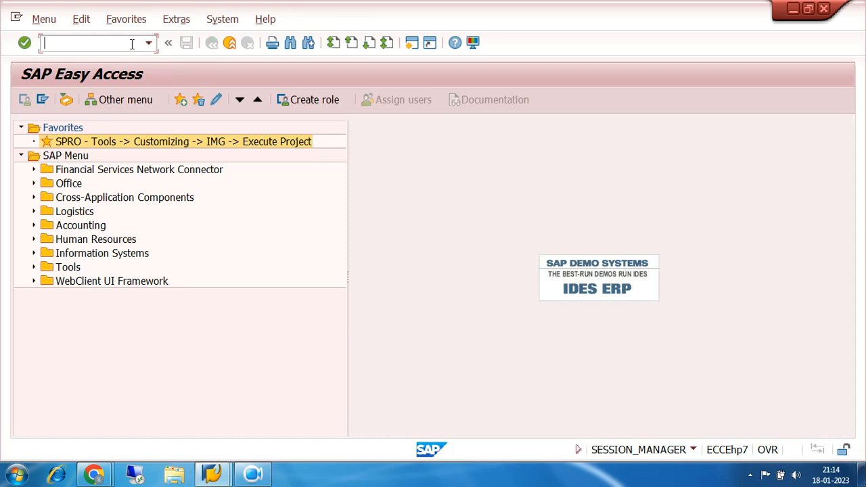
{"action": "type", "text": "fbl1n"}
{"action": "key", "text": "Return"}
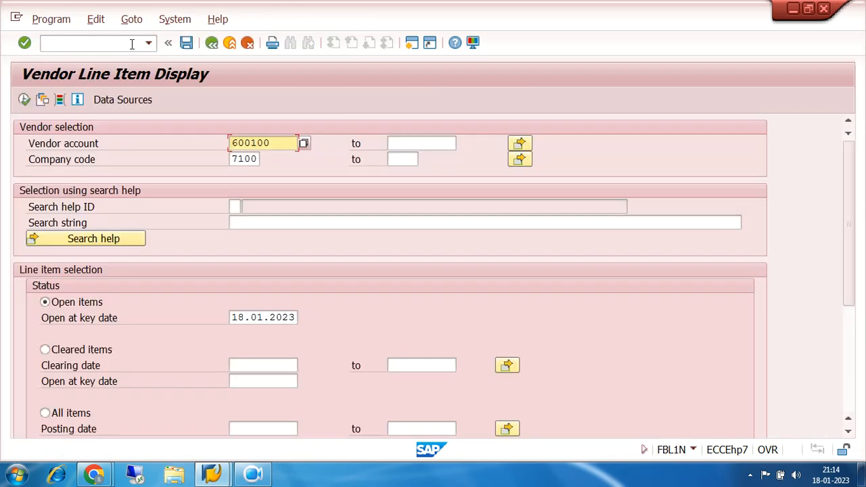
{"action": "left_click", "coordinate": [261, 158]}
{"action": "left_click", "coordinate": [266, 159]}
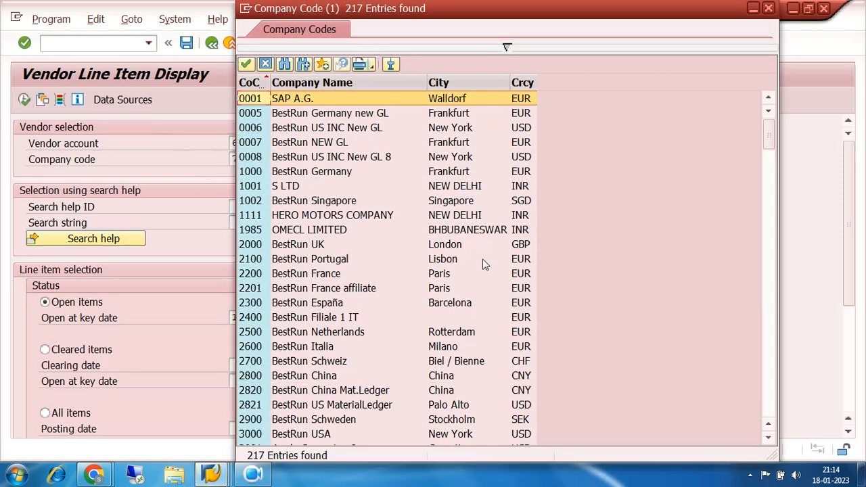
{"action": "left_click", "coordinate": [768, 8]}
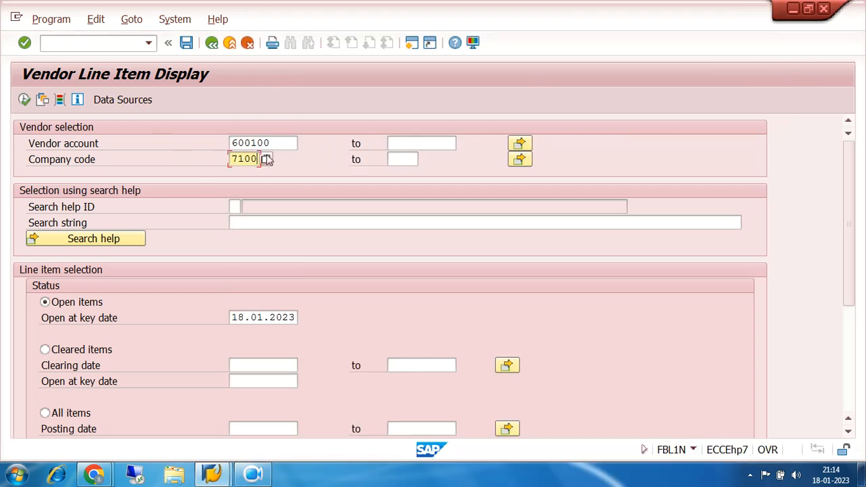
{"action": "key", "text": "BackSpace"}
{"action": "key", "text": "BackSpace"}
{"action": "key", "text": "BackSpace"}
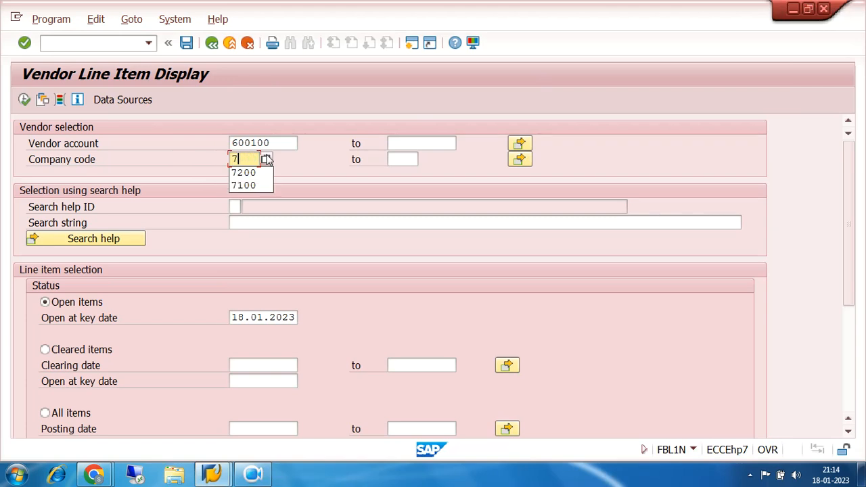
{"action": "type", "text": "200"}
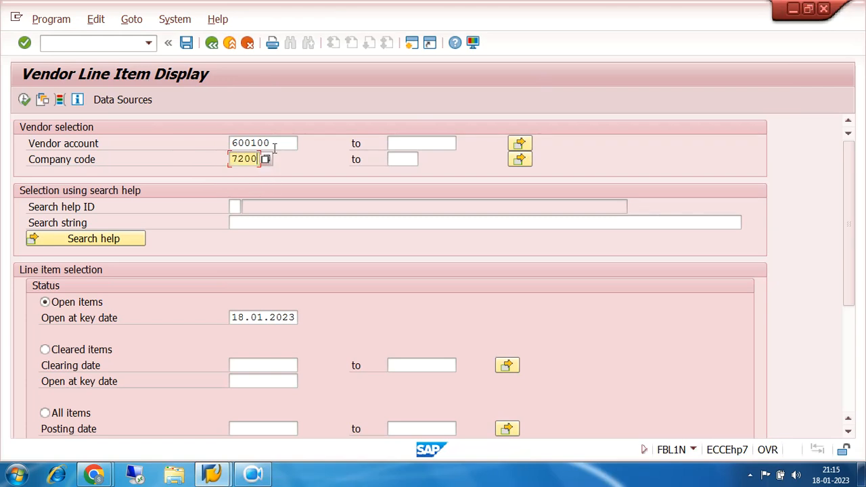
Search the vendors of company code 7200 and choose TRIDENT IND LTD as the vendor account.
{"action": "left_click", "coordinate": [277, 143]}
{"action": "left_click", "coordinate": [303, 144]}
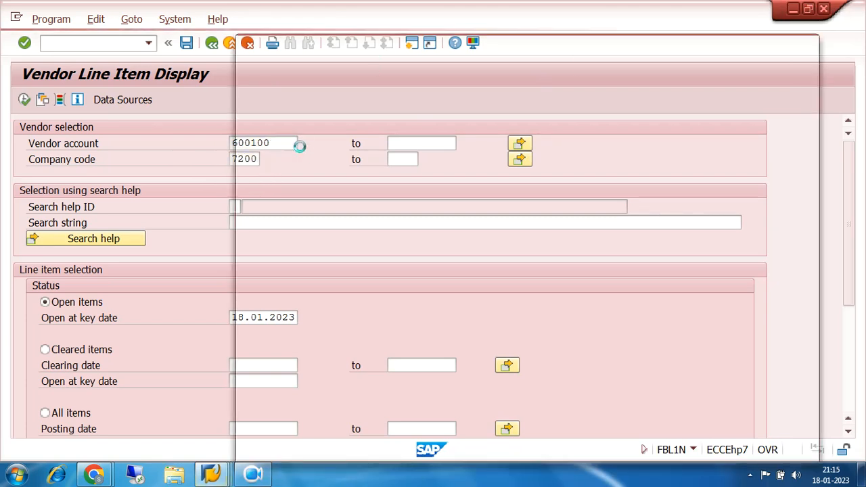
{"action": "left_click", "coordinate": [409, 218]}
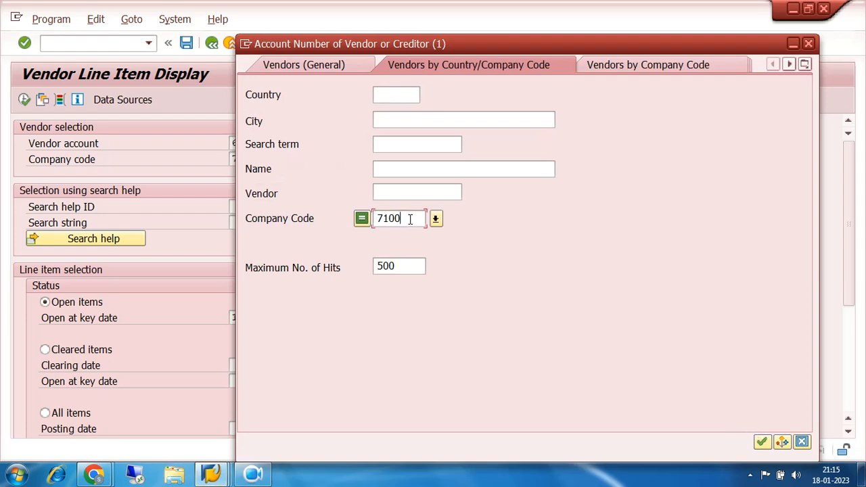
{"action": "key", "text": "BackSpace"}
{"action": "key", "text": "BackSpace"}
{"action": "key", "text": "BackSpace"}
{"action": "type", "text": "200"}
{"action": "key", "text": "Return"}
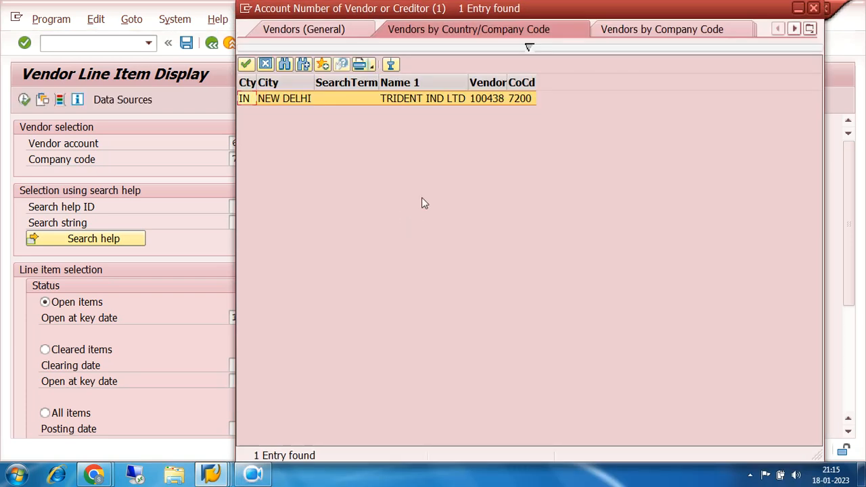
{"action": "double_click", "coordinate": [499, 100]}
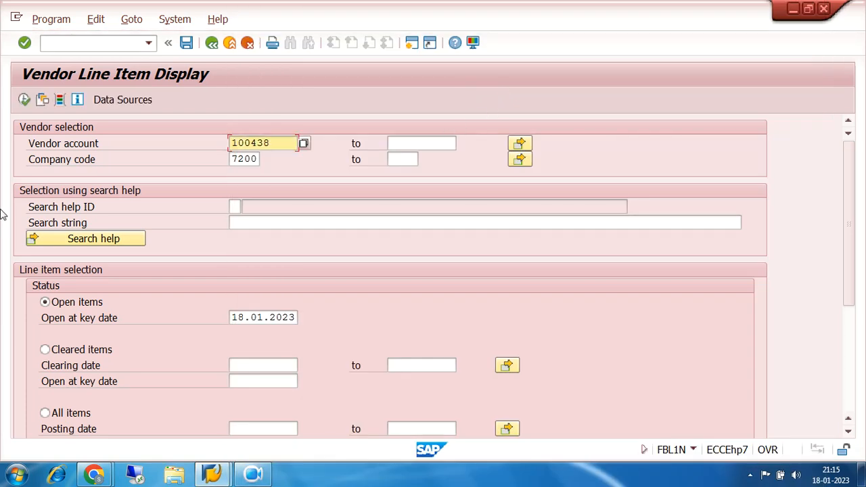
Display the open line items of vendor TRIDENT IND LTD in company code 7200 and open a second SAP session.
{"action": "left_click", "coordinate": [24, 99]}
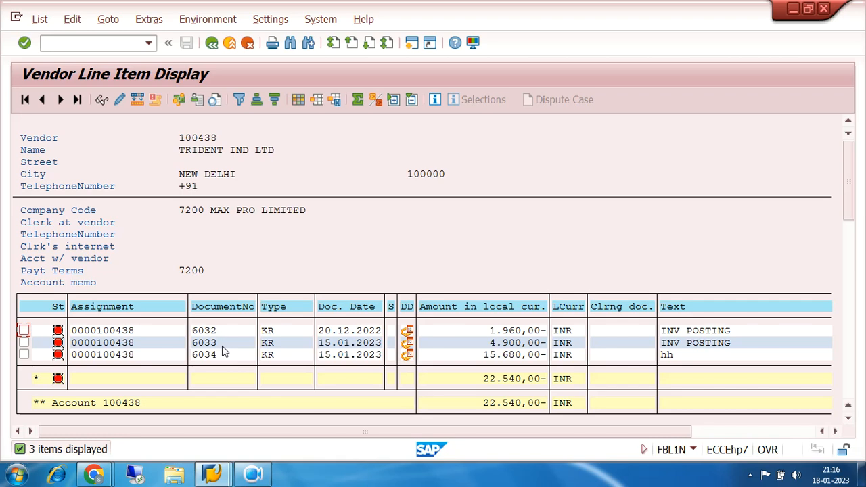
{"action": "left_click", "coordinate": [411, 43]}
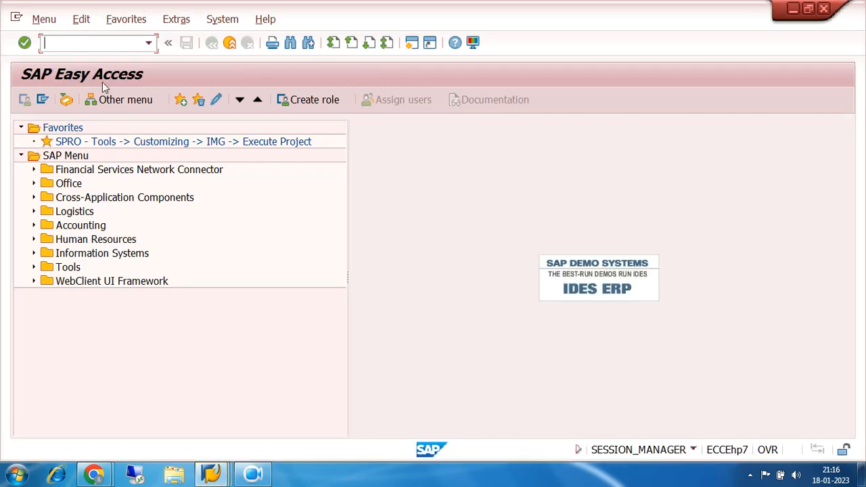
Start transaction F-53 for posting an outgoing payment from the Accounts Payable document entry functions.
{"action": "left_click", "coordinate": [34, 226]}
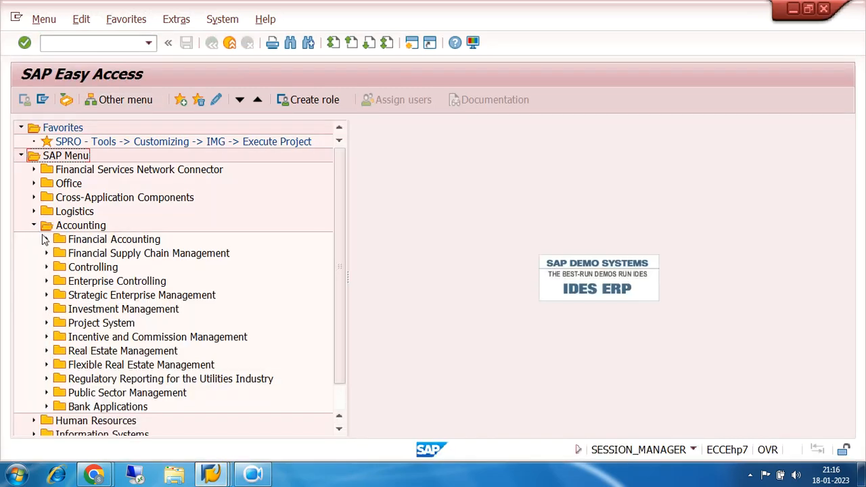
{"action": "left_click", "coordinate": [46, 240]}
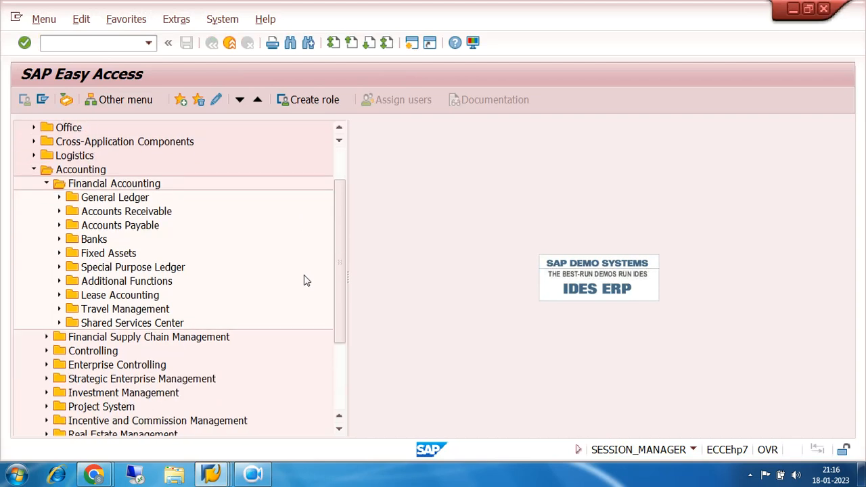
{"action": "left_click", "coordinate": [60, 226]}
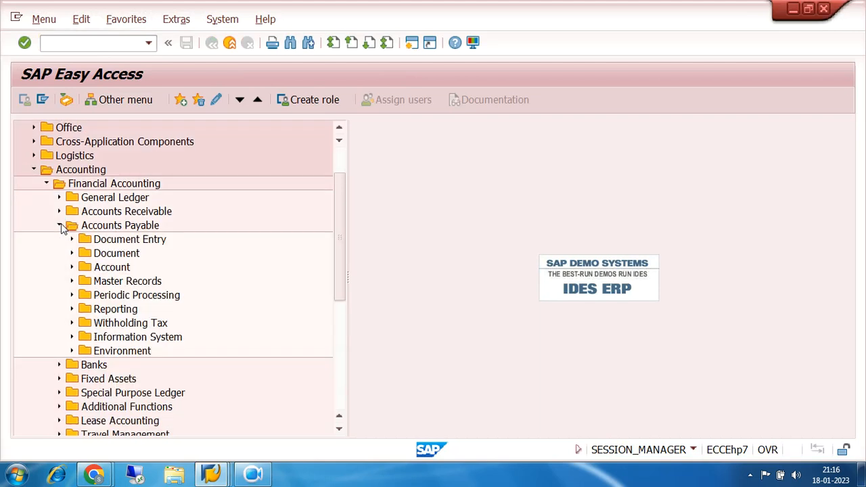
{"action": "scroll", "coordinate": [264, 236], "scroll_direction": "down", "scroll_amount": 1}
{"action": "left_click", "coordinate": [72, 198]}
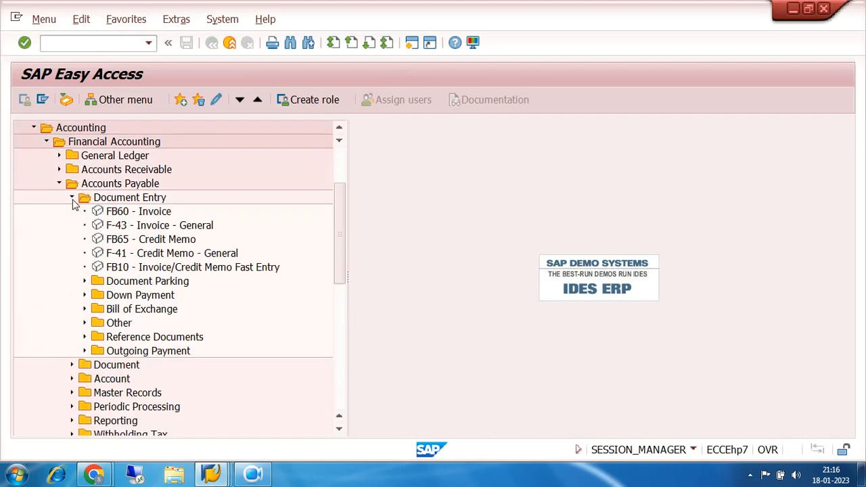
{"action": "left_click", "coordinate": [84, 350]}
{"action": "scroll", "coordinate": [269, 272], "scroll_direction": "down", "scroll_amount": 1}
{"action": "left_click", "coordinate": [127, 310]}
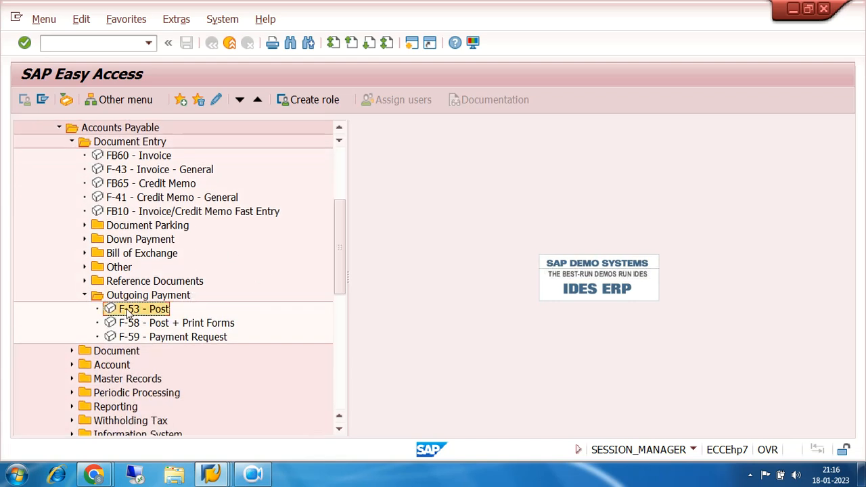
{"action": "double_click", "coordinate": [127, 310]}
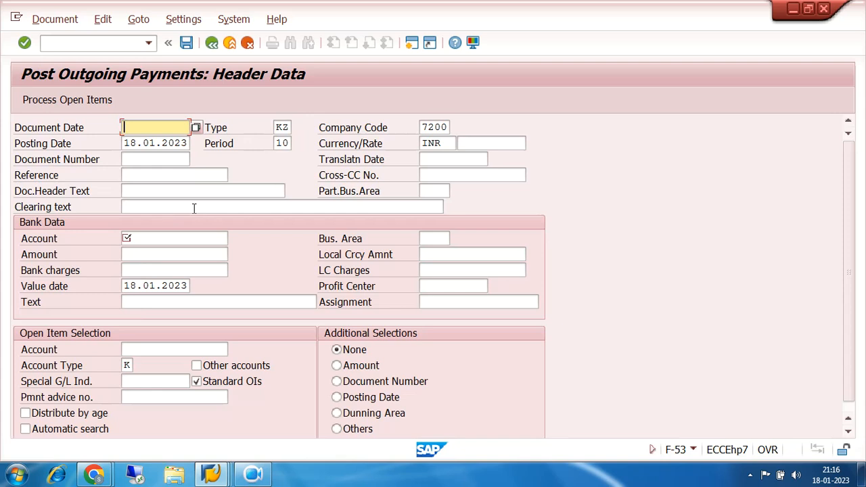
Set the payment's document date to 18.01.2023 and choose the SBI OUTGOING G/L account as the bank account.
{"action": "type", "text": "18"}
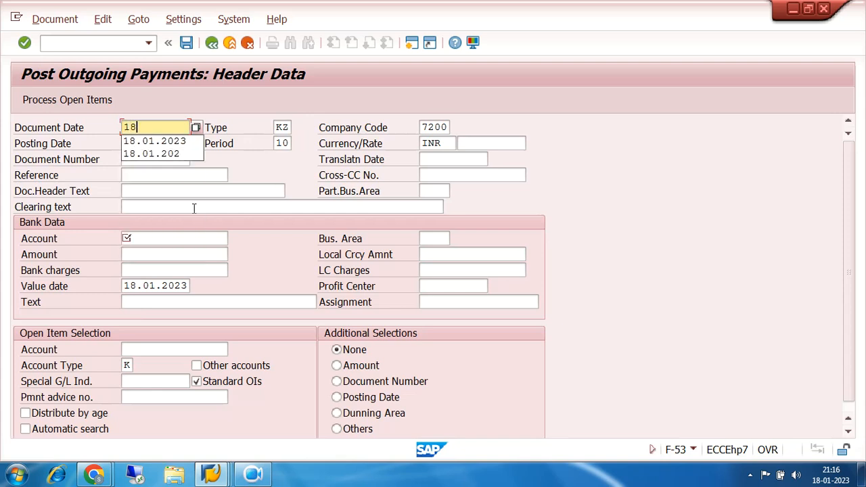
{"action": "type", "text": ".01.2023"}
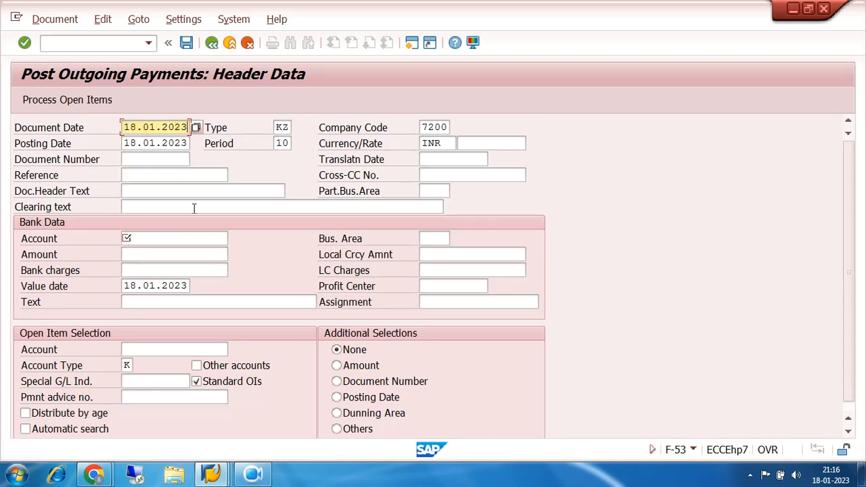
{"action": "left_click", "coordinate": [144, 237]}
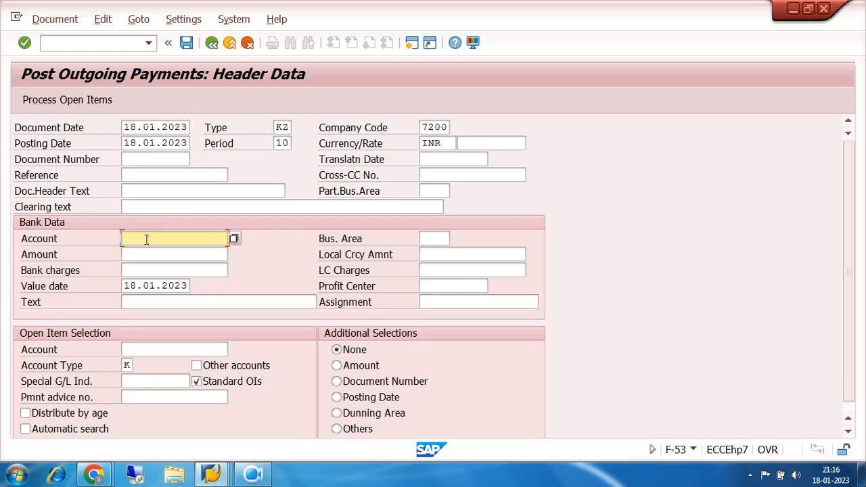
{"action": "left_click", "coordinate": [233, 238]}
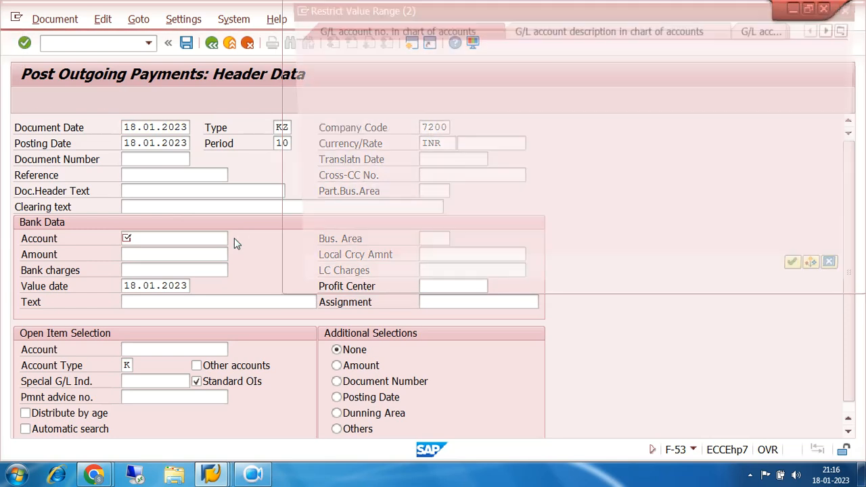
{"action": "left_click", "coordinate": [809, 272]}
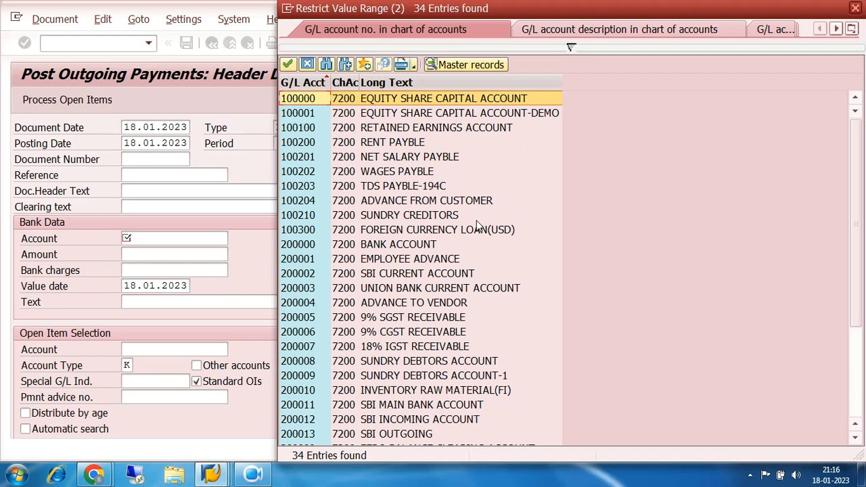
{"action": "left_click", "coordinate": [306, 246]}
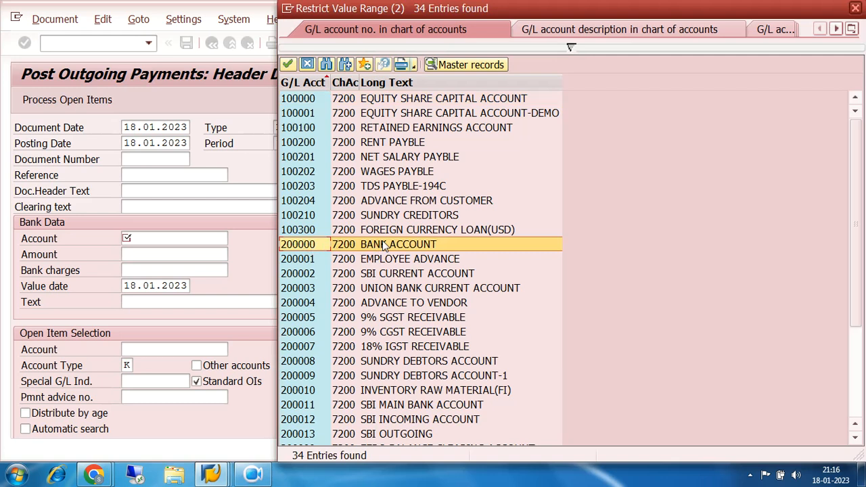
{"action": "scroll", "coordinate": [383, 246], "scroll_direction": "down", "scroll_amount": 3}
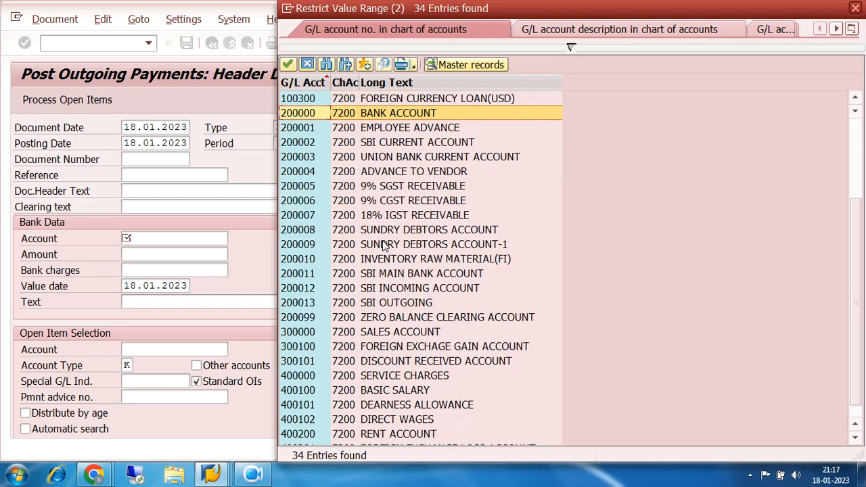
{"action": "left_click", "coordinate": [310, 273]}
{"action": "left_click", "coordinate": [309, 289]}
{"action": "left_click", "coordinate": [310, 304]}
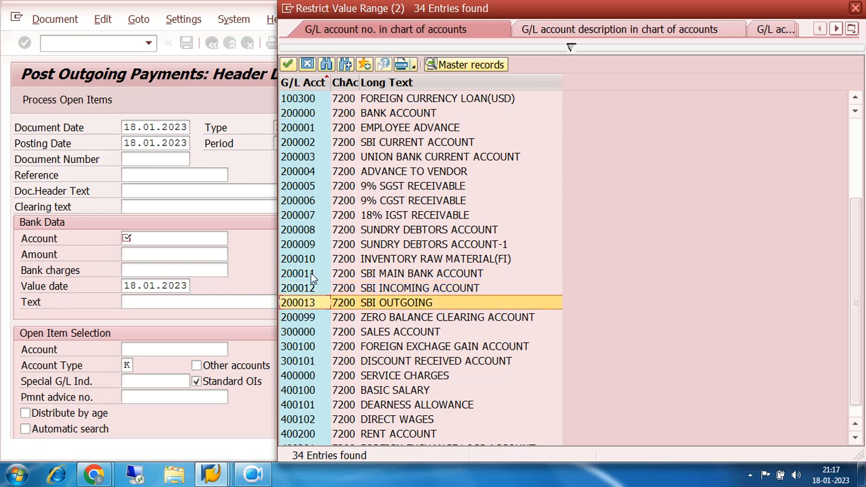
{"action": "left_click", "coordinate": [311, 274]}
{"action": "left_click", "coordinate": [311, 290]}
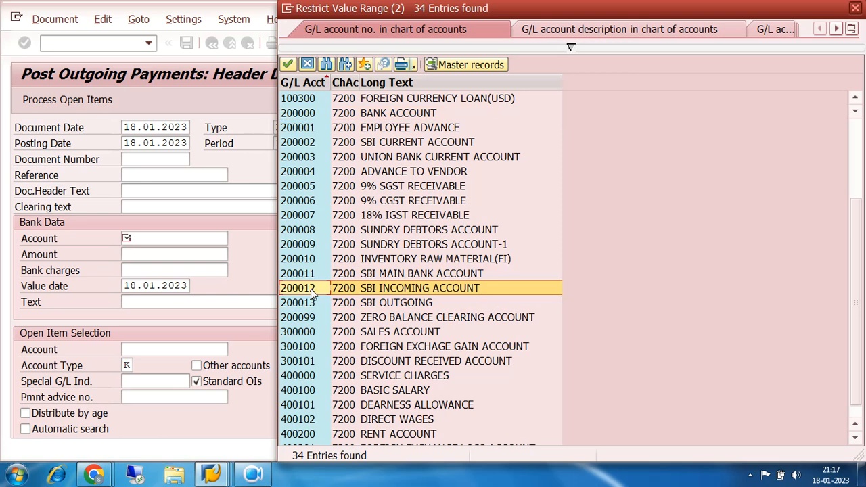
{"action": "left_click", "coordinate": [311, 304]}
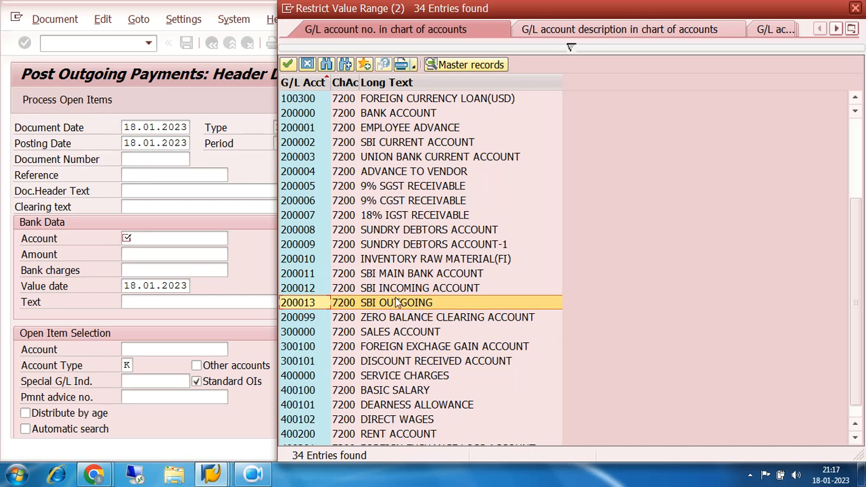
{"action": "double_click", "coordinate": [306, 304]}
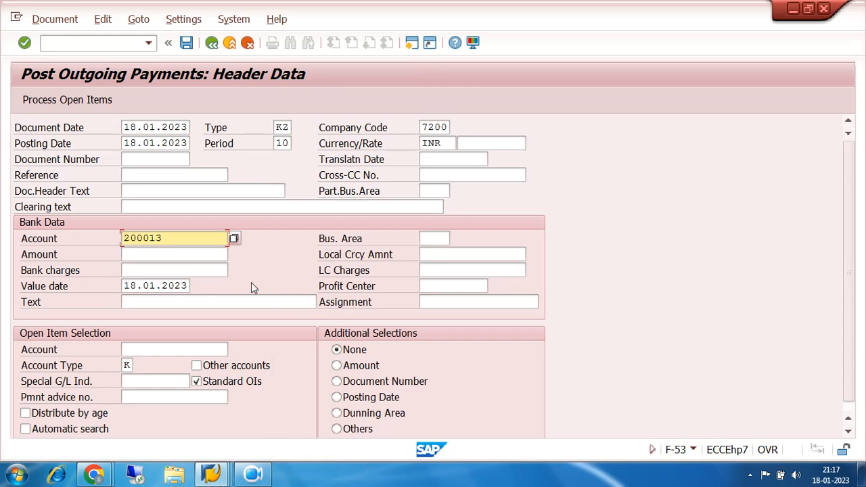
Check the invoice amounts in the vendor line item session, then enter payment amount 1960 with the text CLEARING in the bank data.
{"action": "left_click", "coordinate": [173, 255]}
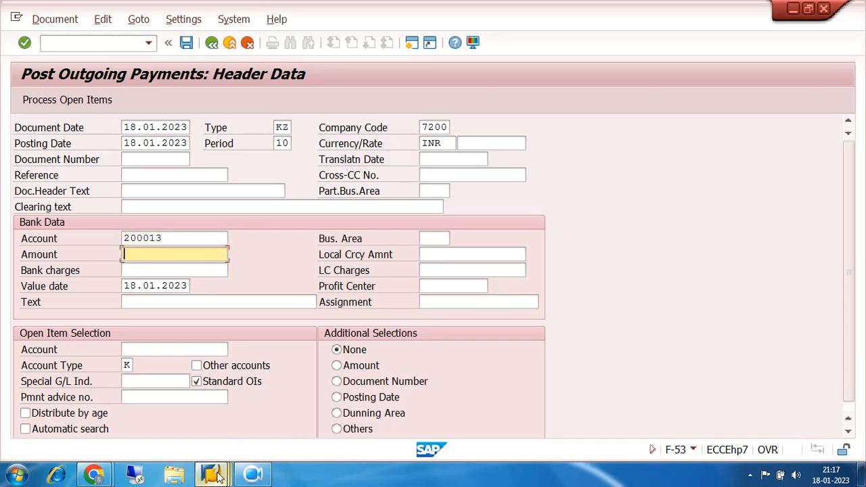
{"action": "mouse_move", "coordinate": [218, 478]}
{"action": "left_click", "coordinate": [215, 406]}
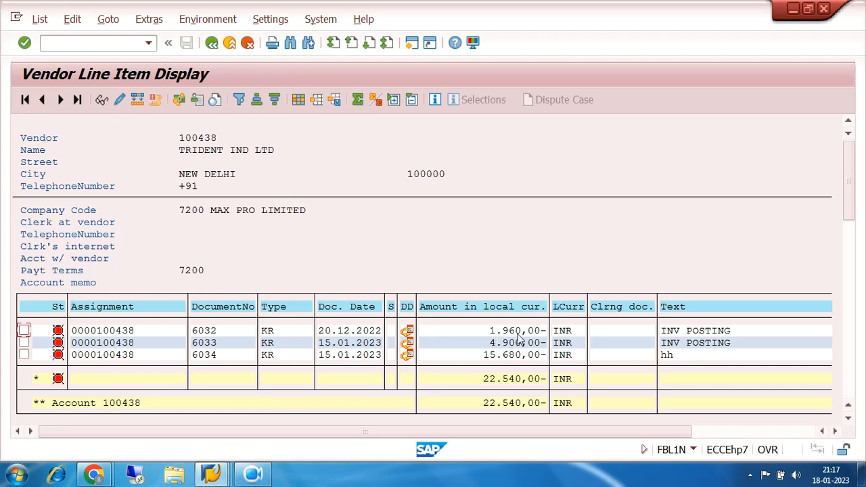
{"action": "mouse_move", "coordinate": [215, 474]}
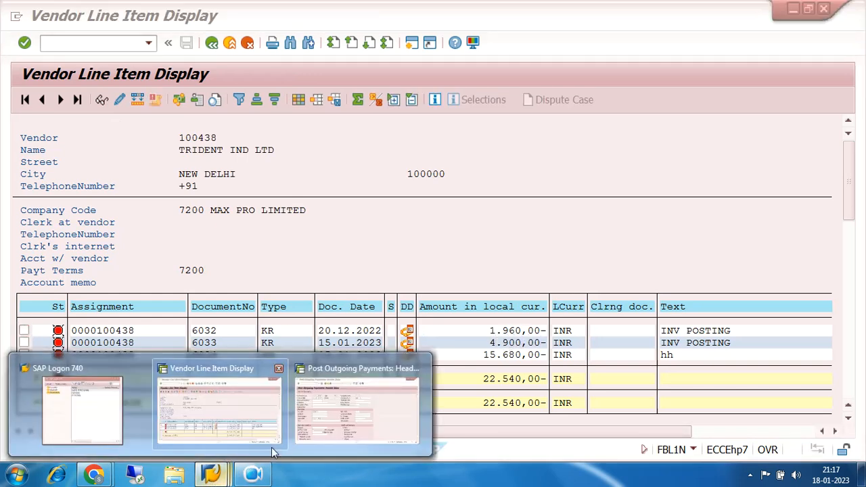
{"action": "left_click", "coordinate": [325, 406]}
{"action": "left_click", "coordinate": [162, 255]}
{"action": "type", "text": "1960"}
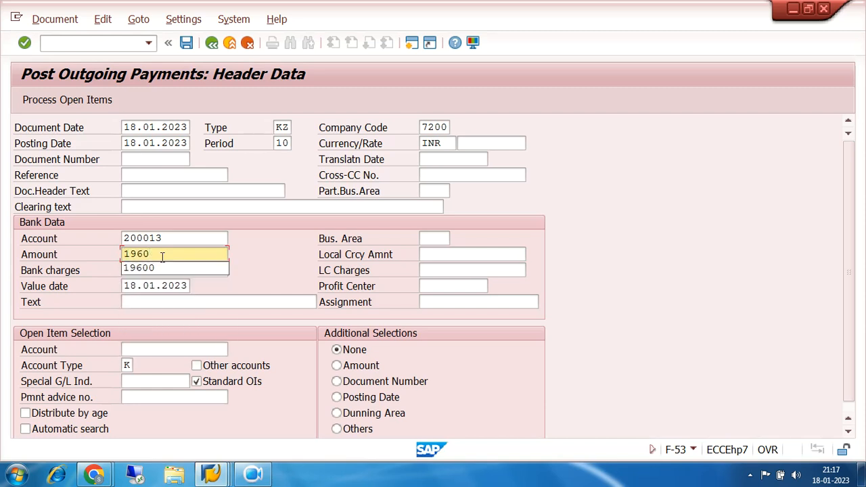
{"action": "left_click", "coordinate": [174, 301]}
{"action": "type", "text": "cl"}
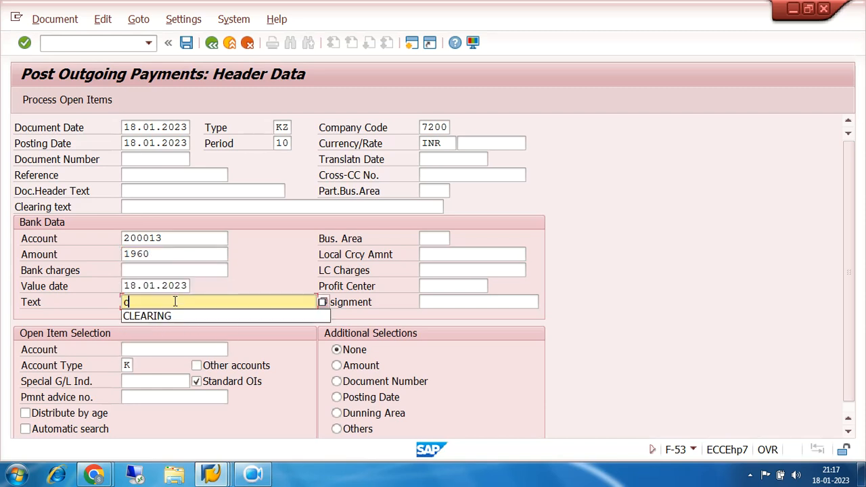
{"action": "left_click", "coordinate": [188, 315]}
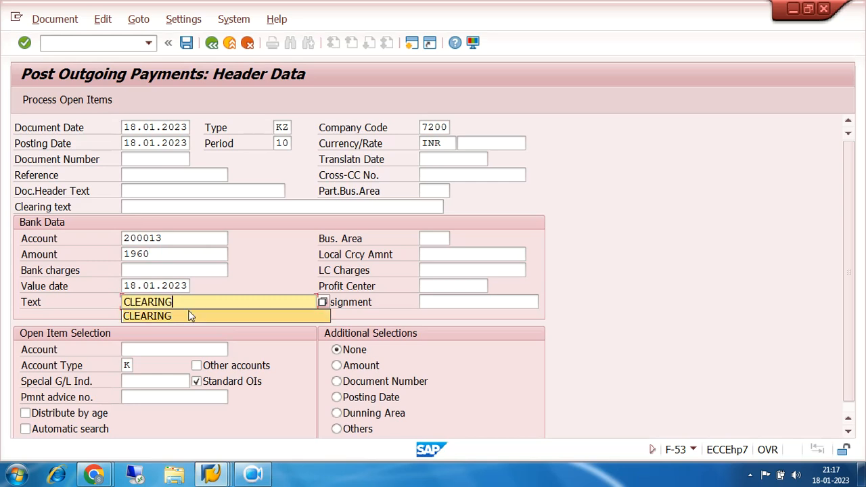
Choose vendor TRIDENT IND LTD of company code 7200 as the open item account and process its open items.
{"action": "left_click", "coordinate": [165, 348]}
{"action": "left_click", "coordinate": [234, 349]}
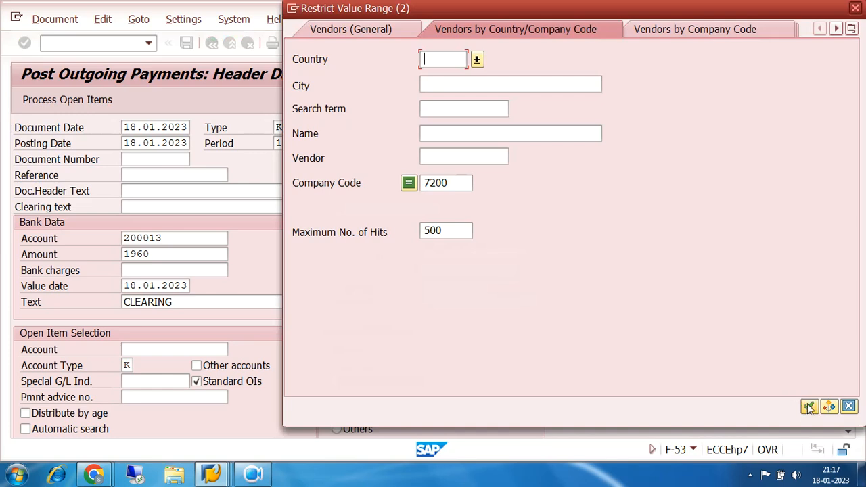
{"action": "left_click", "coordinate": [808, 406]}
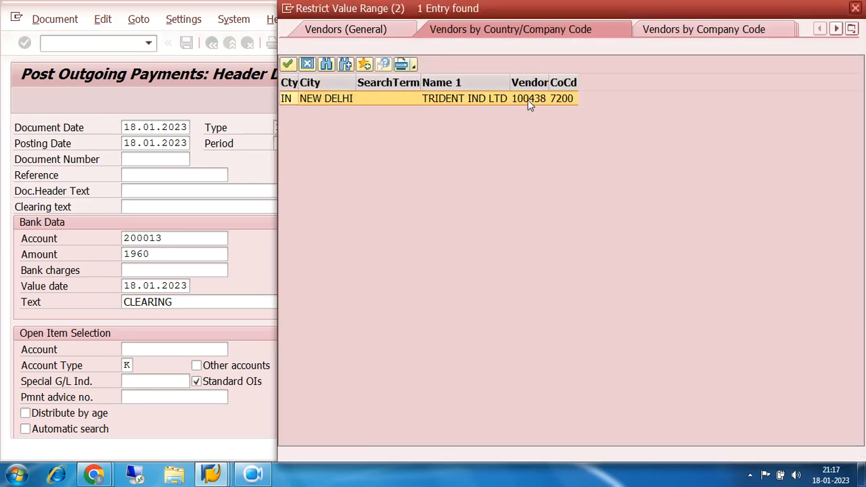
{"action": "double_click", "coordinate": [528, 100]}
{"action": "left_click", "coordinate": [60, 104]}
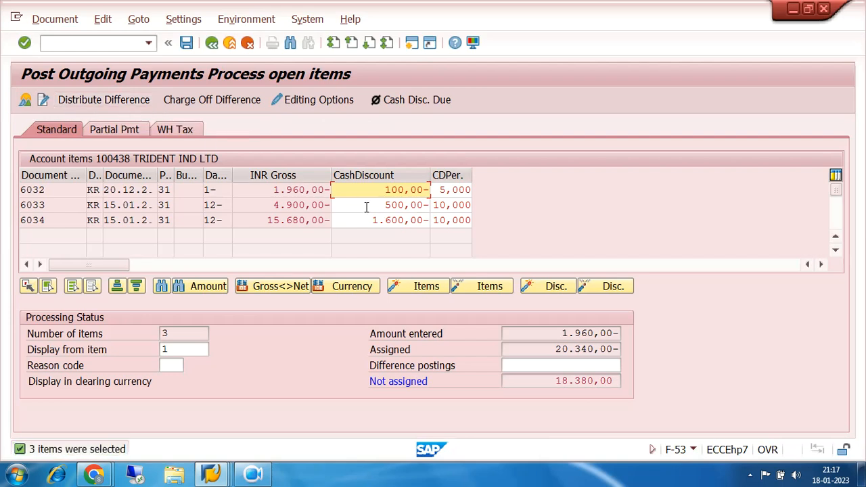
Examine the gross amount, cash discount and discount percentage of the first open invoice.
{"action": "left_click", "coordinate": [276, 190]}
{"action": "left_click_drag", "start_coordinate": [275, 189], "coordinate": [331, 189]}
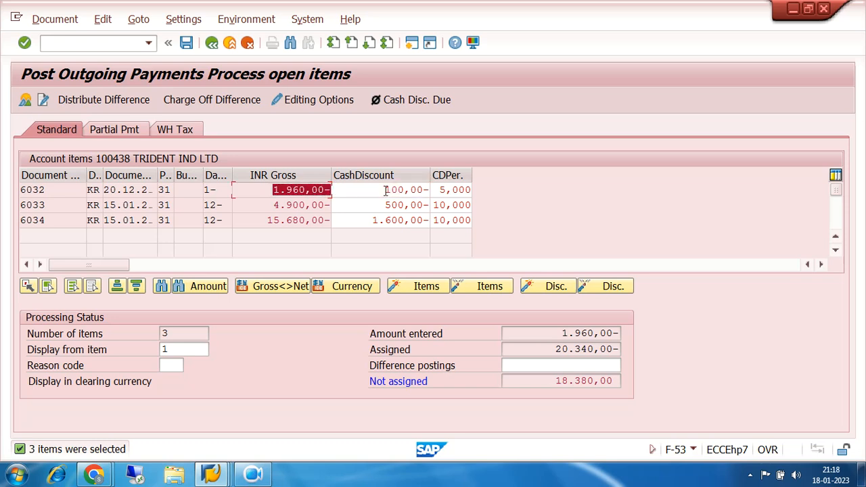
{"action": "left_click", "coordinate": [441, 190]}
{"action": "left_click", "coordinate": [394, 189]}
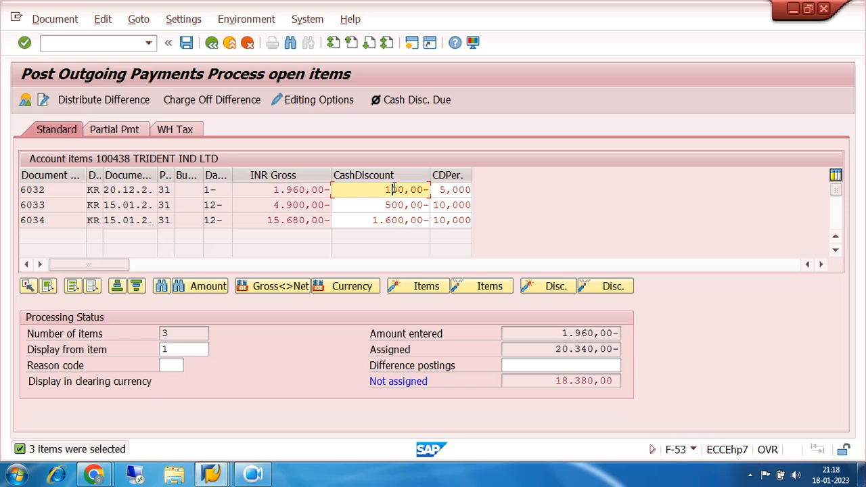
{"action": "left_click_drag", "start_coordinate": [384, 190], "coordinate": [431, 189]}
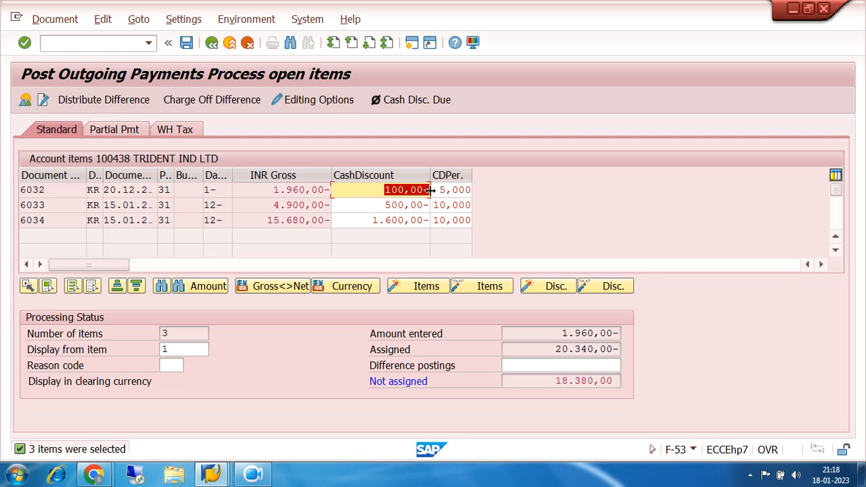
{"action": "left_click_drag", "start_coordinate": [272, 189], "coordinate": [326, 189]}
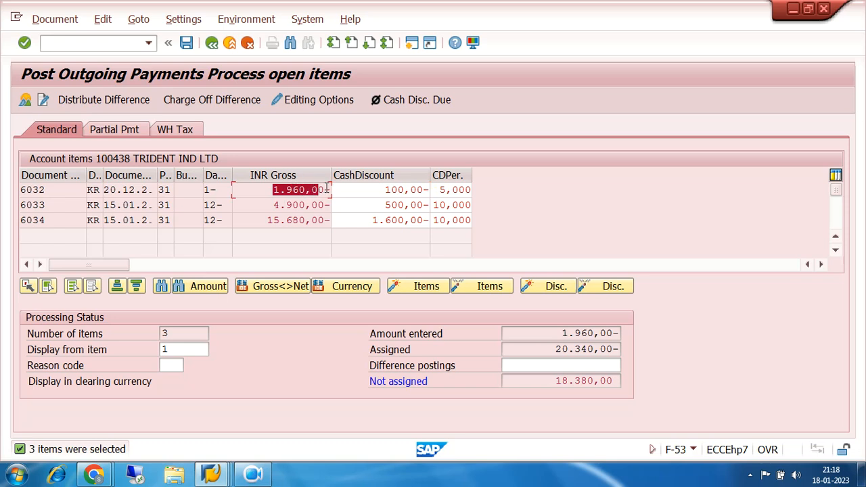
{"action": "left_click_drag", "start_coordinate": [384, 189], "coordinate": [428, 189]}
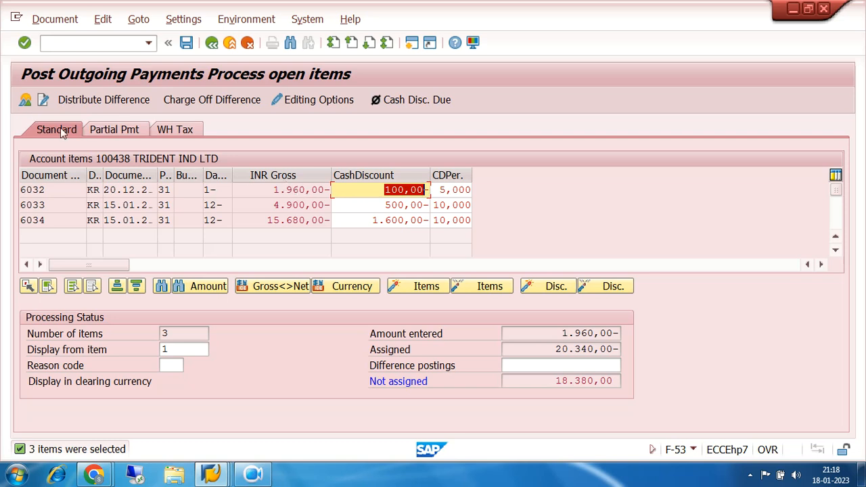
Correct the SBI OUTGOING bank line item to an amount of 1860 and return to processing the open items.
{"action": "left_click", "coordinate": [24, 101]}
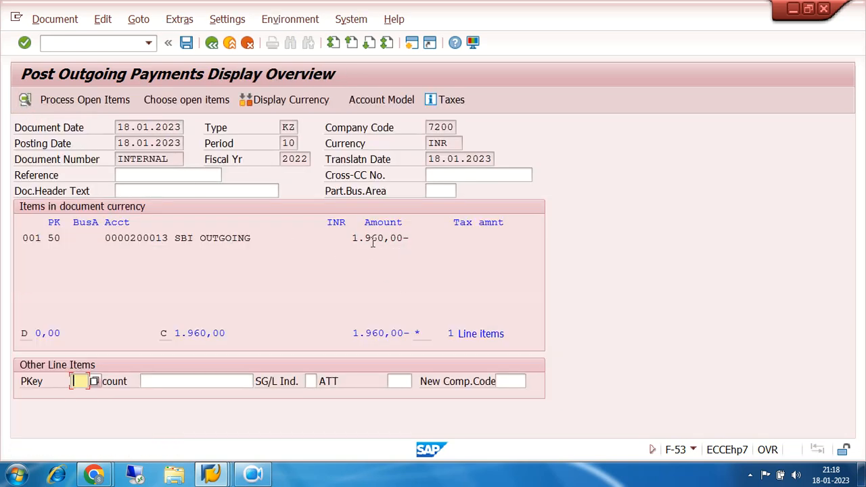
{"action": "double_click", "coordinate": [371, 238]}
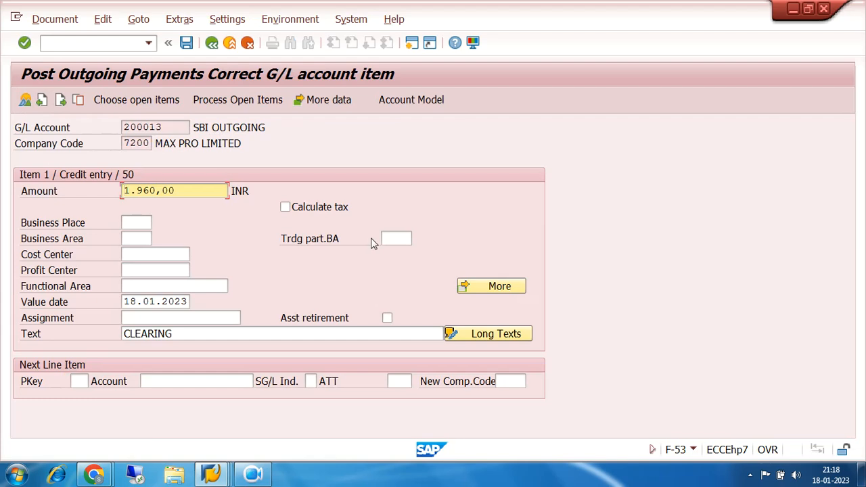
{"action": "type", "text": "860"}
{"action": "key", "text": "Delete"}
{"action": "key", "text": "Delete"}
{"action": "key", "text": "Delete"}
{"action": "left_click", "coordinate": [217, 100]}
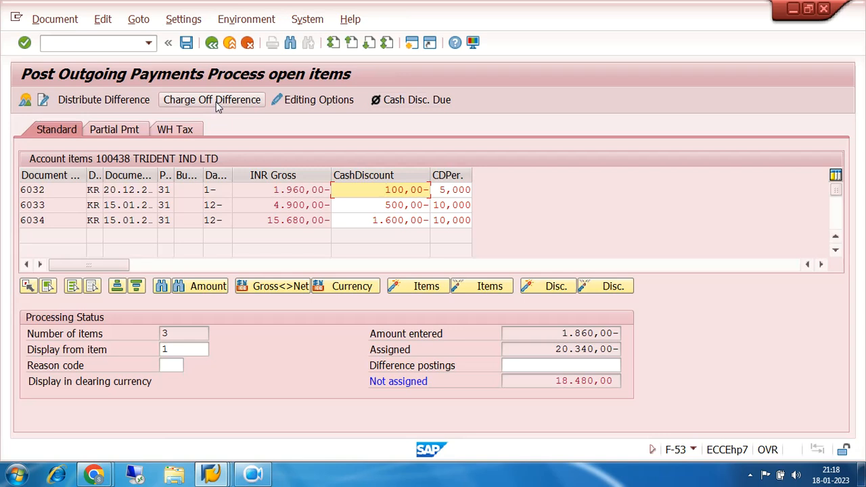
Deactivate invoices 6033 and 6034 so only the first invoice is cleared, and compare the entered amount with the assigned amount.
{"action": "double_click", "coordinate": [284, 205]}
{"action": "left_click", "coordinate": [287, 221]}
{"action": "double_click", "coordinate": [286, 220]}
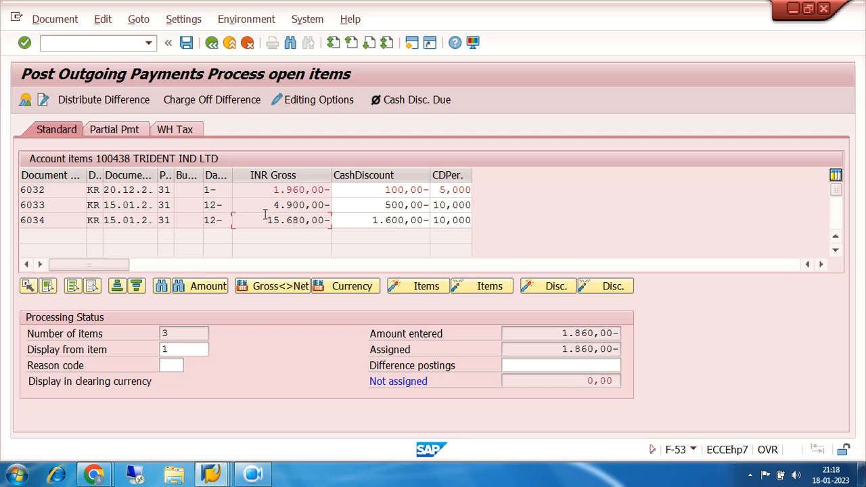
{"action": "left_click", "coordinate": [268, 219]}
{"action": "left_click_drag", "start_coordinate": [561, 332], "coordinate": [665, 321]}
{"action": "left_click_drag", "start_coordinate": [560, 349], "coordinate": [658, 348]}
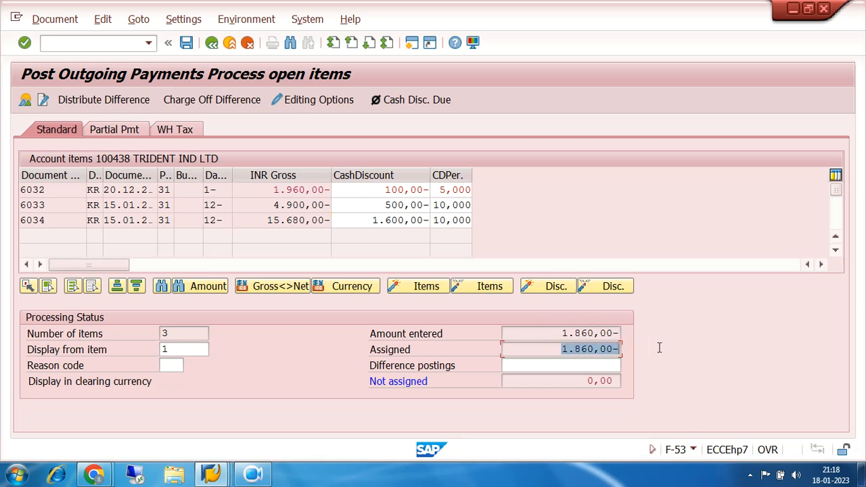
Simulate the outgoing payment document and examine the DISCOUNT RECEIVED line item.
{"action": "left_click", "coordinate": [42, 20]}
{"action": "left_click", "coordinate": [48, 57]}
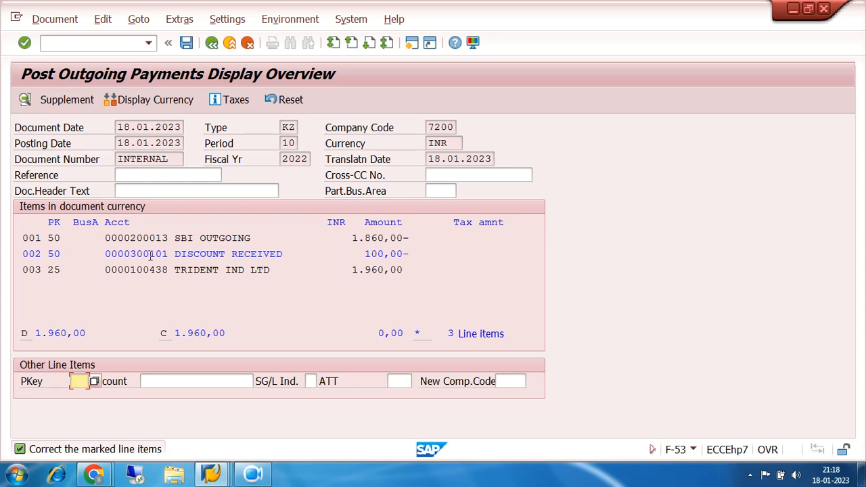
{"action": "left_click_drag", "start_coordinate": [105, 254], "coordinate": [411, 253]}
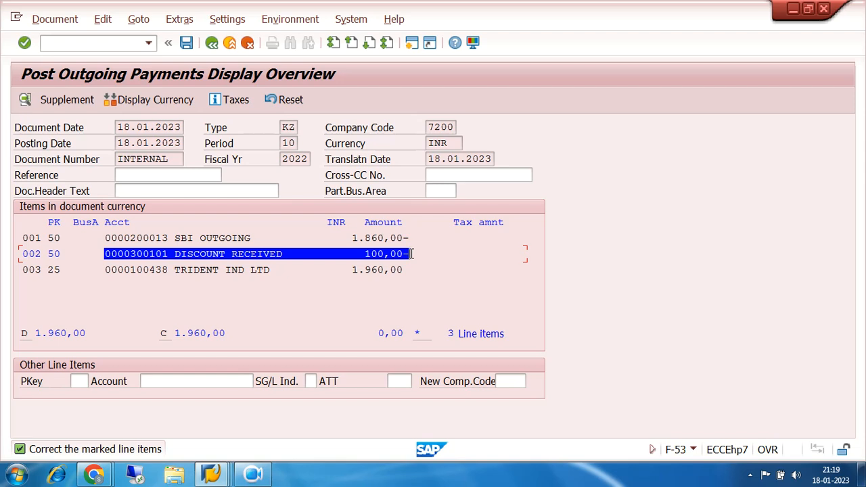
{"action": "left_click", "coordinate": [315, 254]}
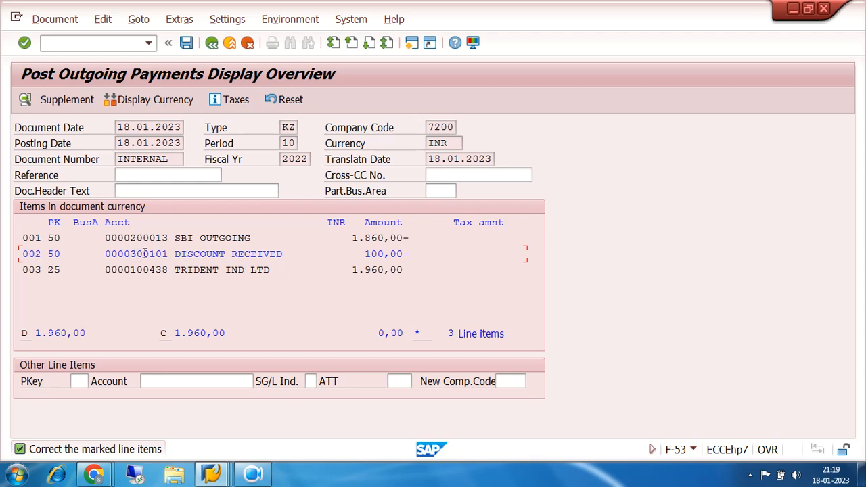
Leave the payment posting and open central G/L account maintenance with transaction FS00.
{"action": "left_click", "coordinate": [113, 43]}
{"action": "type", "text": "/nfs00"}
{"action": "key", "text": "Return"}
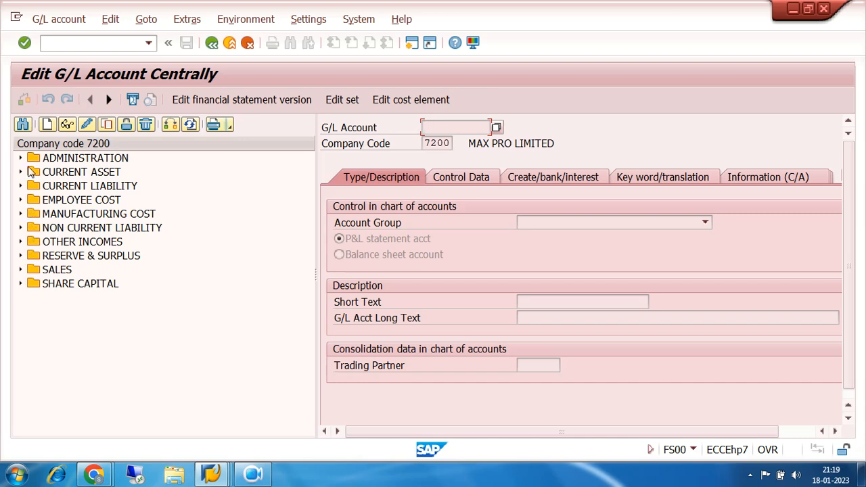
Open the Discount Received G/L account from the Other Incomes group in change mode.
{"action": "left_click", "coordinate": [20, 160]}
{"action": "left_click", "coordinate": [20, 158]}
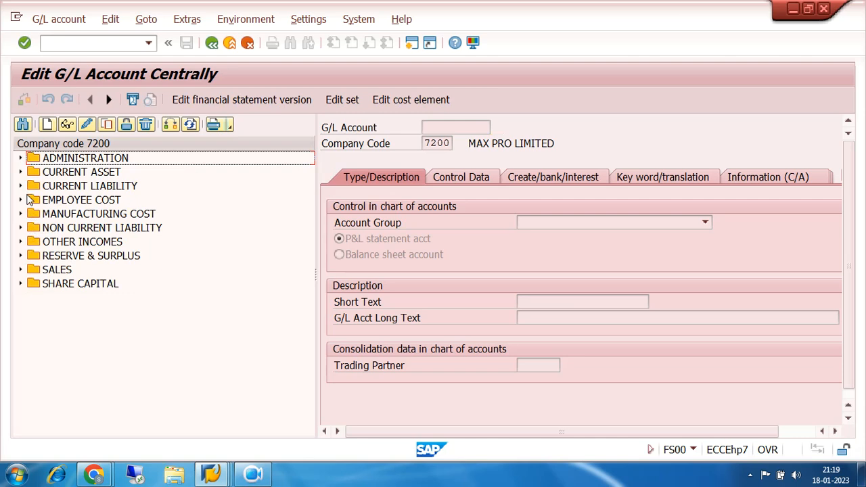
{"action": "left_click", "coordinate": [20, 242]}
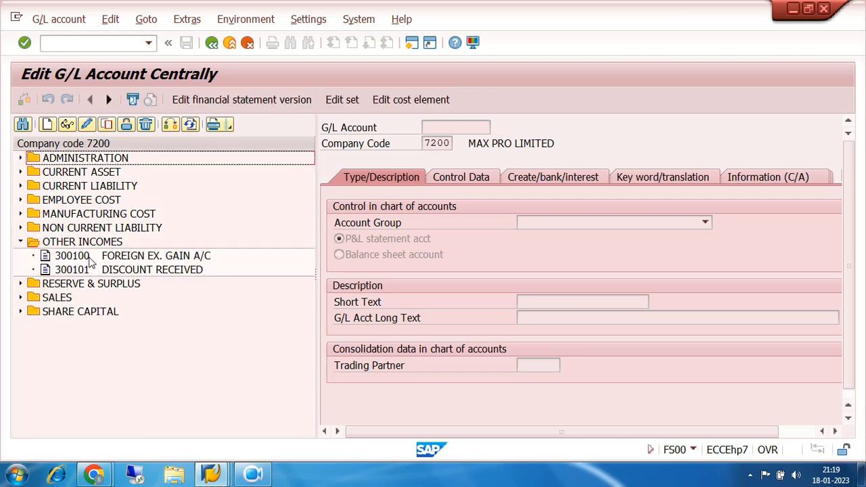
{"action": "double_click", "coordinate": [102, 271]}
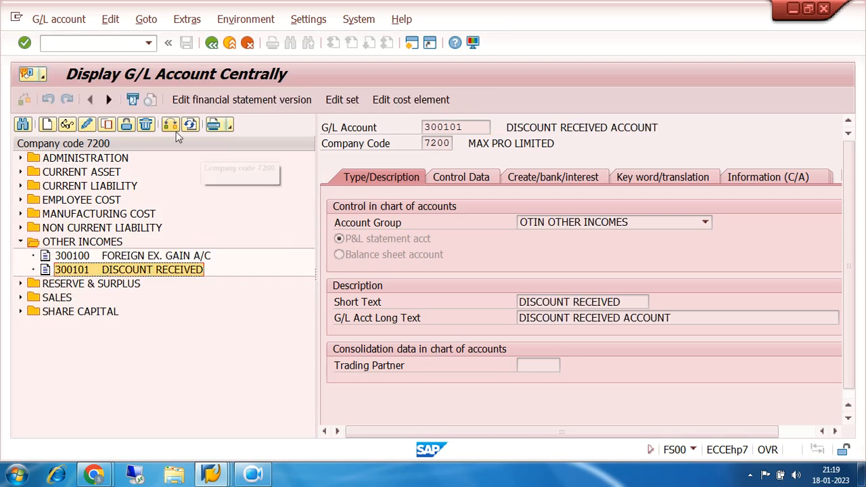
{"action": "left_click", "coordinate": [86, 124]}
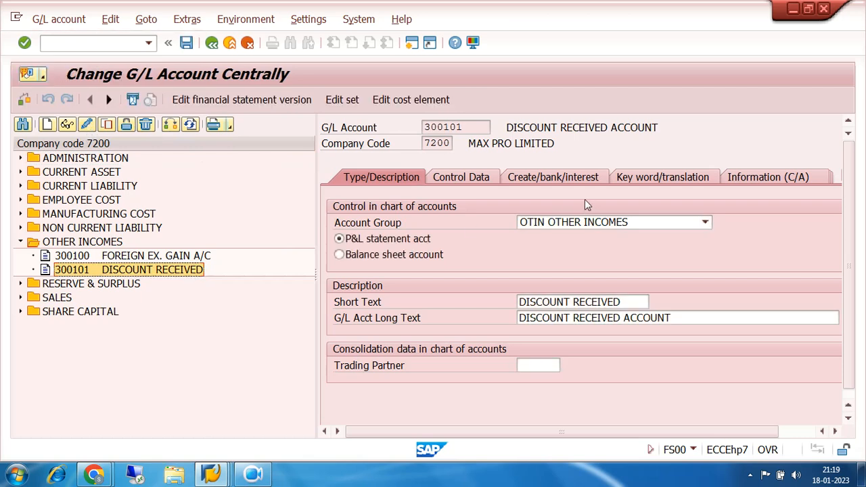
Set the account's field status group to 7201 (OPTIONAL FIELDS FOR ALL), save it and leave G/L account maintenance.
{"action": "left_click", "coordinate": [568, 179]}
{"action": "left_click", "coordinate": [542, 223]}
{"action": "left_click", "coordinate": [552, 223]}
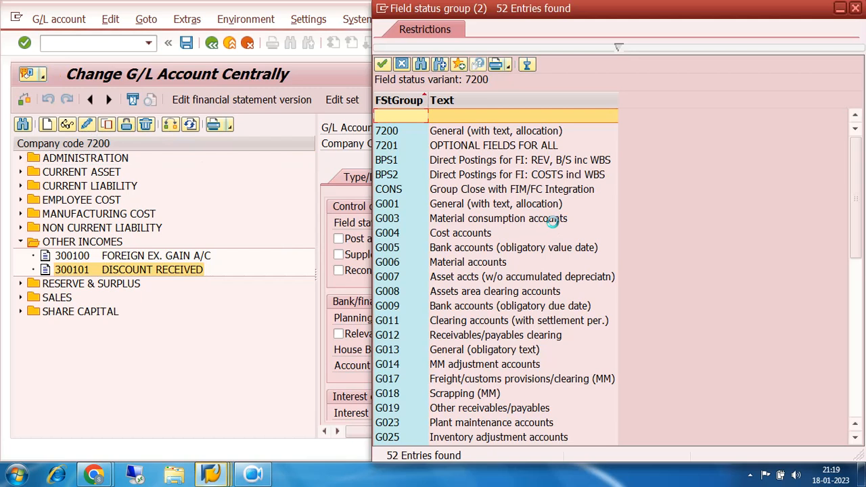
{"action": "double_click", "coordinate": [391, 146]}
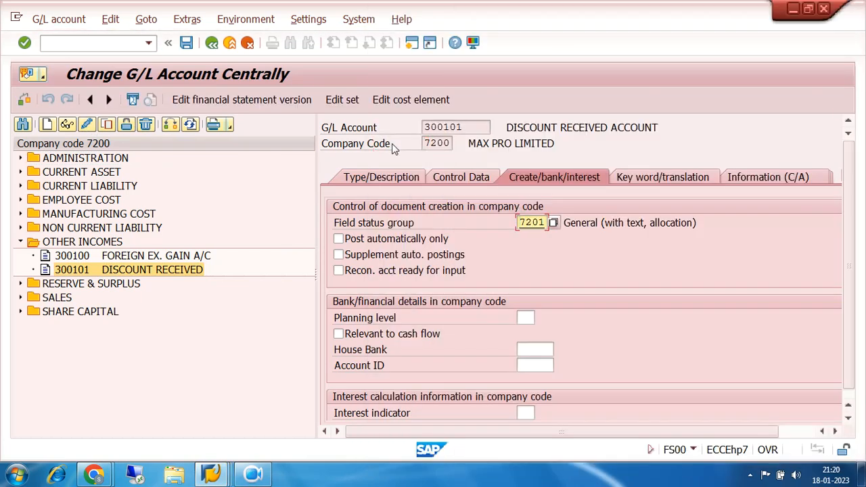
{"action": "left_click", "coordinate": [186, 43]}
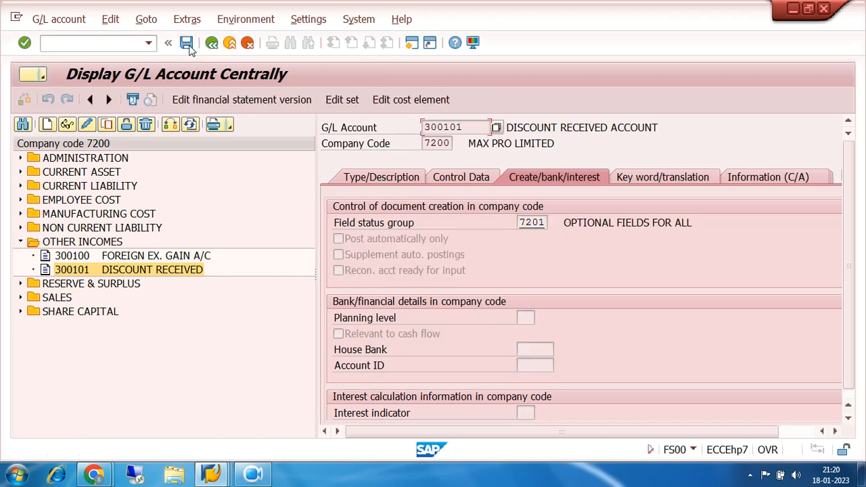
{"action": "left_click", "coordinate": [211, 43]}
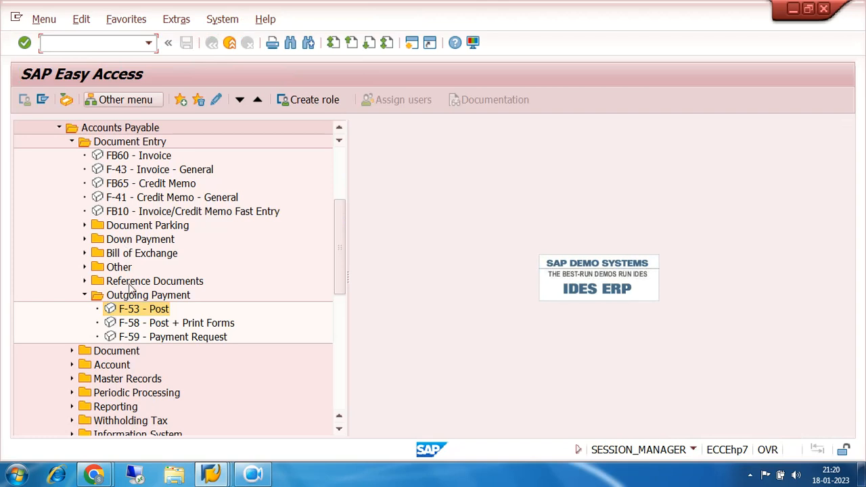
Start an F-53 outgoing payment posting with document date 18.01.2023.
{"action": "double_click", "coordinate": [125, 309]}
{"action": "left_click", "coordinate": [143, 125]}
{"action": "left_click", "coordinate": [155, 142]}
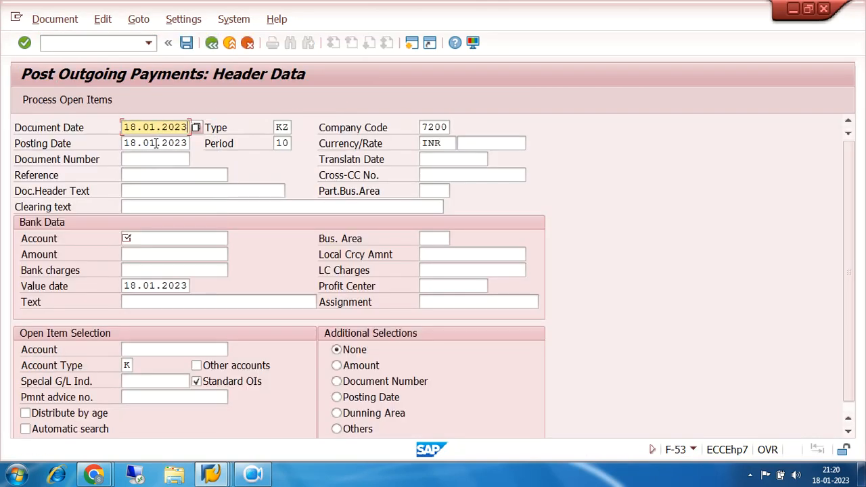
Fill in the bank data with the SBI Outgoing account, amount 1860 and text CLEARING.
{"action": "left_click", "coordinate": [150, 234]}
{"action": "left_click", "coordinate": [152, 252]}
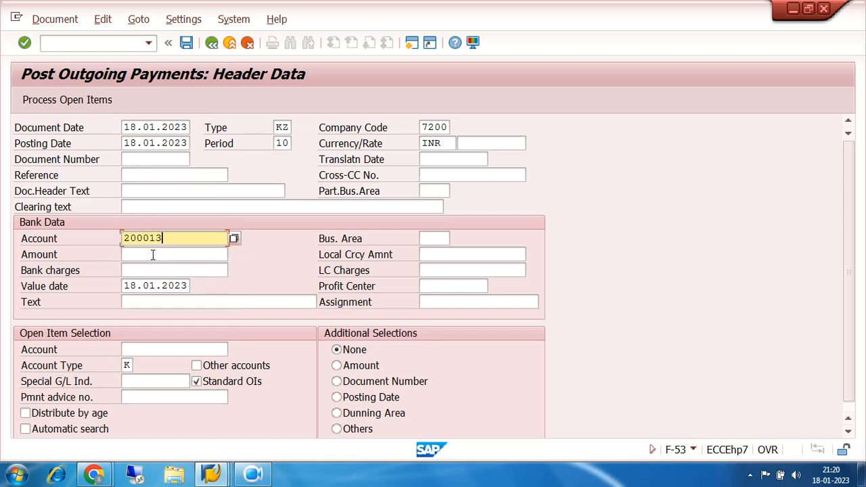
{"action": "left_click", "coordinate": [153, 254]}
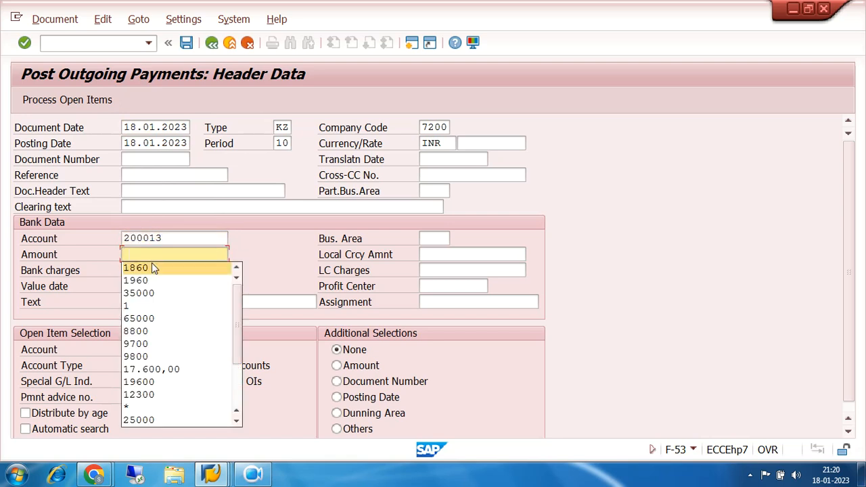
{"action": "left_click", "coordinate": [151, 264]}
{"action": "left_click", "coordinate": [162, 301]}
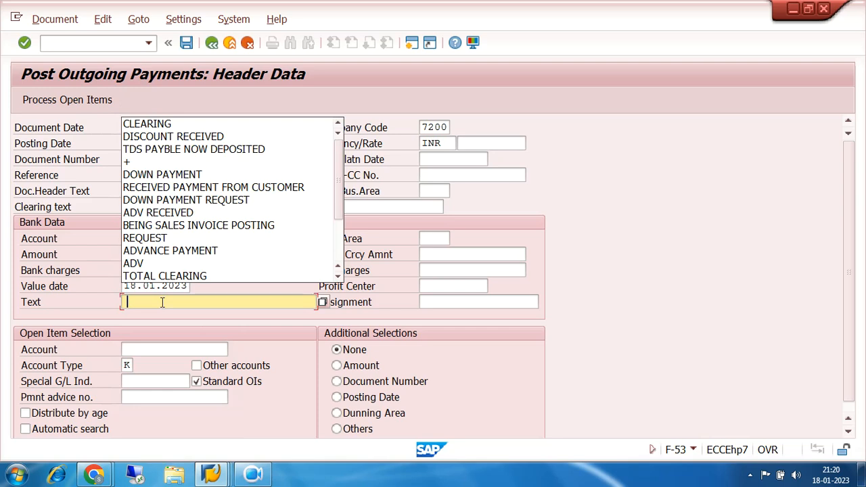
{"action": "left_click", "coordinate": [148, 125]}
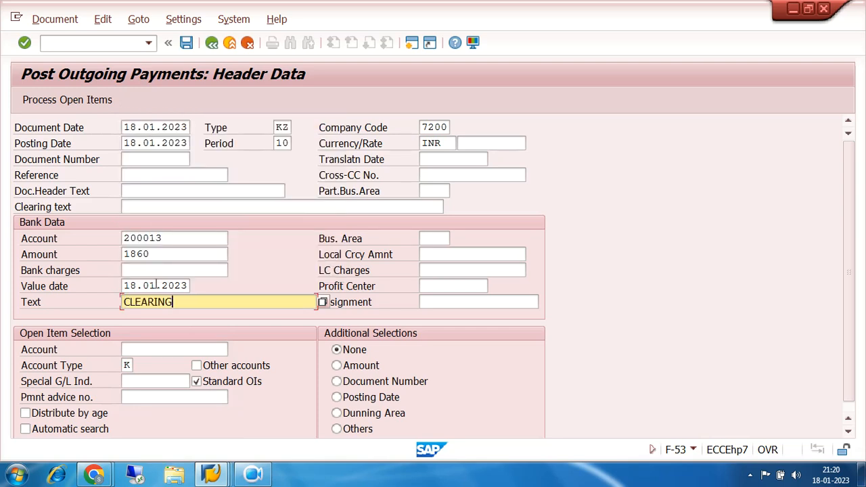
Enter the TRIDENT IND LTD vendor account for open item selection and process its open items.
{"action": "left_click", "coordinate": [154, 349]}
{"action": "left_click", "coordinate": [155, 363]}
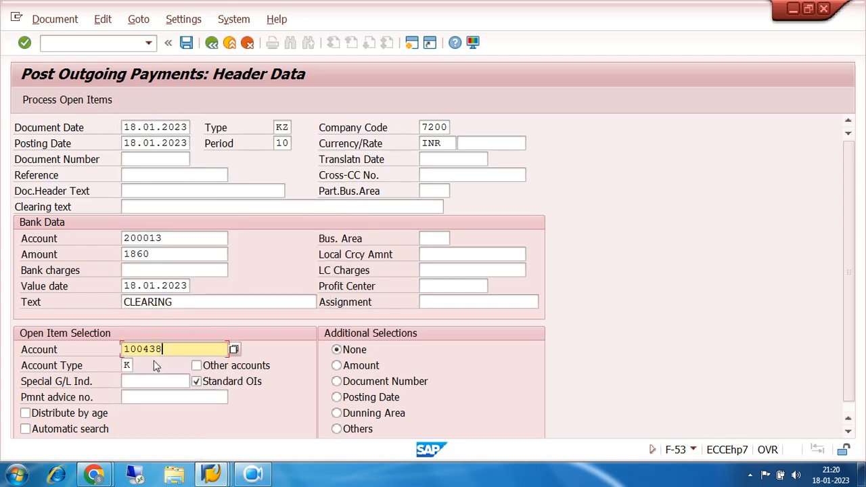
{"action": "left_click", "coordinate": [52, 99]}
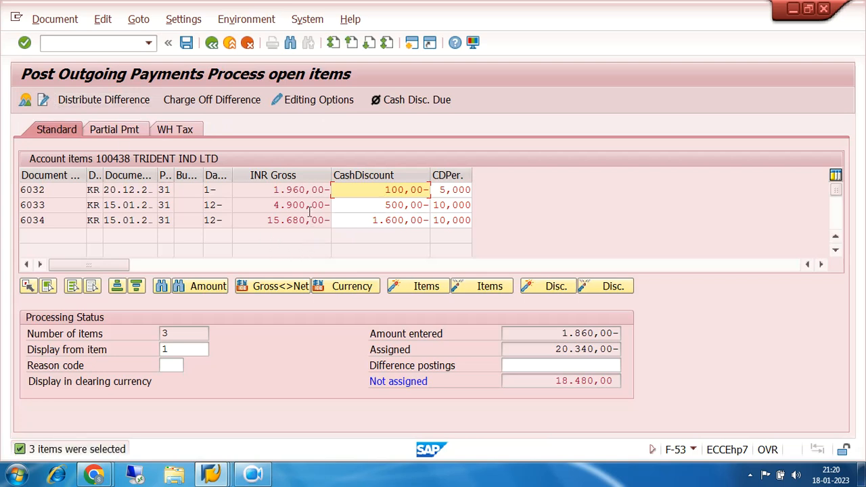
Deactivate the 4.900,00 and 15.680,00 open items, leaving only the 1.960,00 invoice assigned, and simulate the document.
{"action": "double_click", "coordinate": [308, 204]}
{"action": "double_click", "coordinate": [309, 220]}
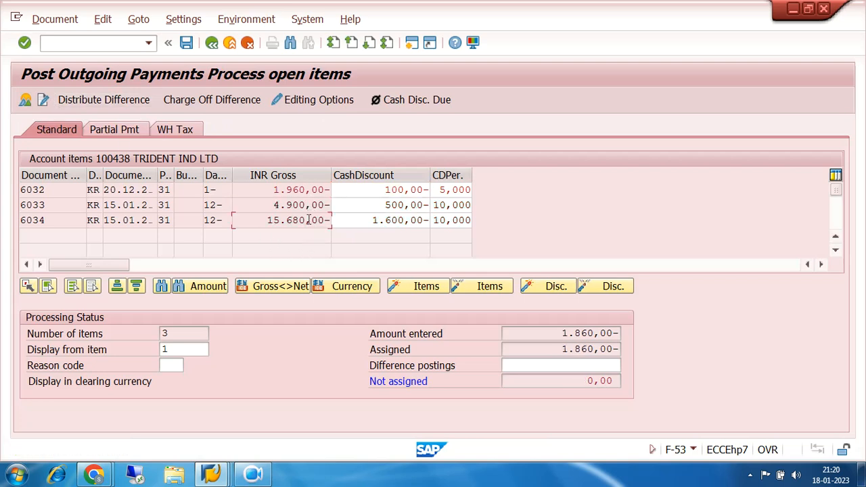
{"action": "left_click", "coordinate": [54, 19]}
{"action": "left_click", "coordinate": [59, 57]}
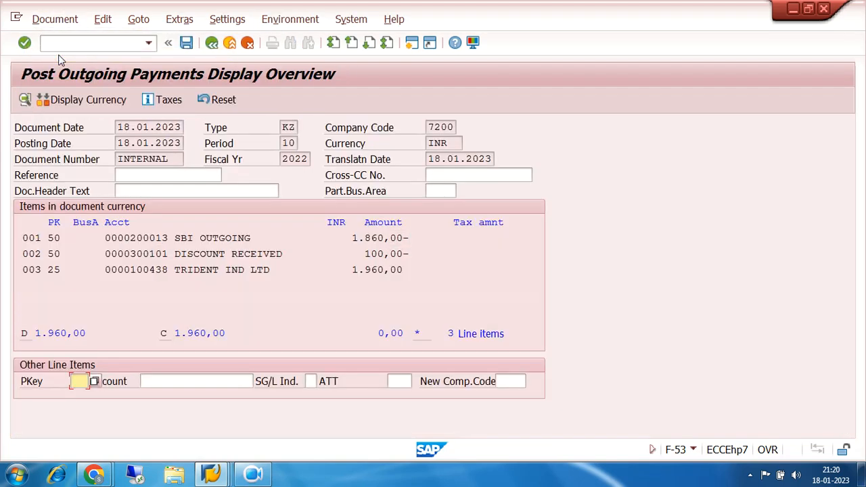
Check the simulated bank, discount received and vendor line items, and post the outgoing payment.
{"action": "left_click_drag", "start_coordinate": [410, 253], "coordinate": [69, 250]}
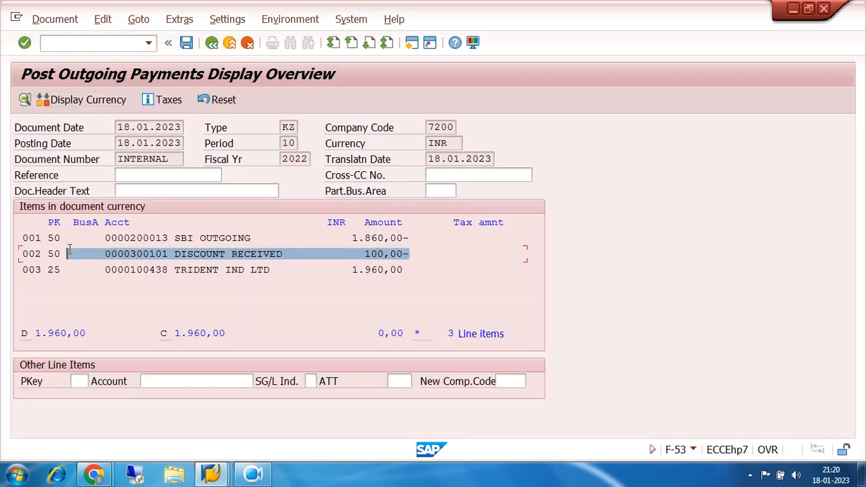
{"action": "left_click", "coordinate": [222, 299]}
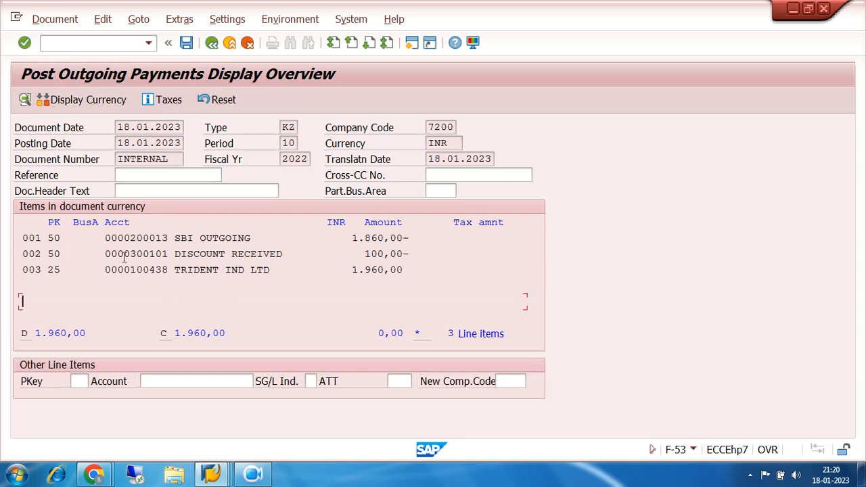
{"action": "left_click_drag", "start_coordinate": [106, 253], "coordinate": [415, 258]}
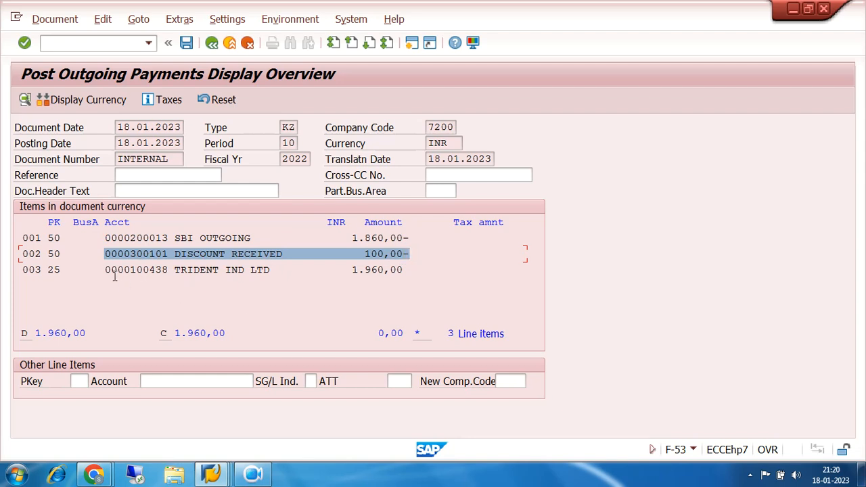
{"action": "left_click_drag", "start_coordinate": [105, 269], "coordinate": [413, 279]}
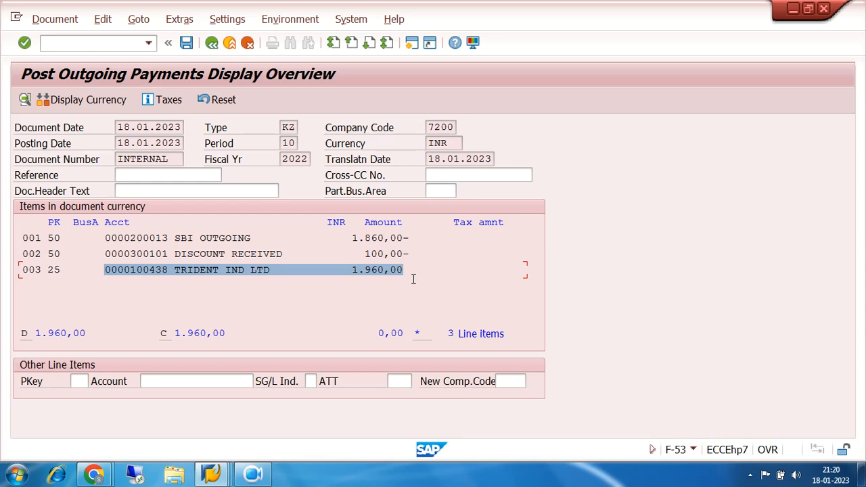
{"action": "left_click_drag", "start_coordinate": [104, 271], "coordinate": [406, 277]}
{"action": "left_click_drag", "start_coordinate": [112, 238], "coordinate": [412, 239]}
{"action": "left_click_drag", "start_coordinate": [105, 253], "coordinate": [419, 255]}
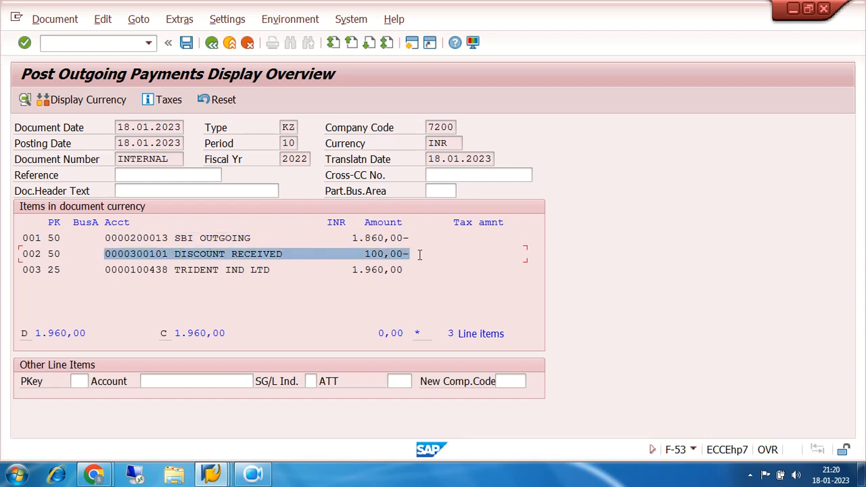
{"action": "left_click_drag", "start_coordinate": [104, 238], "coordinate": [418, 241]}
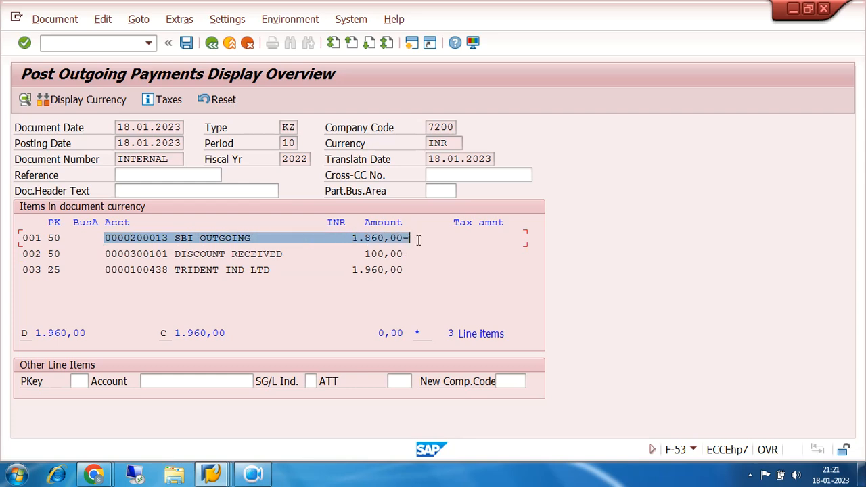
{"action": "left_click", "coordinate": [186, 43]}
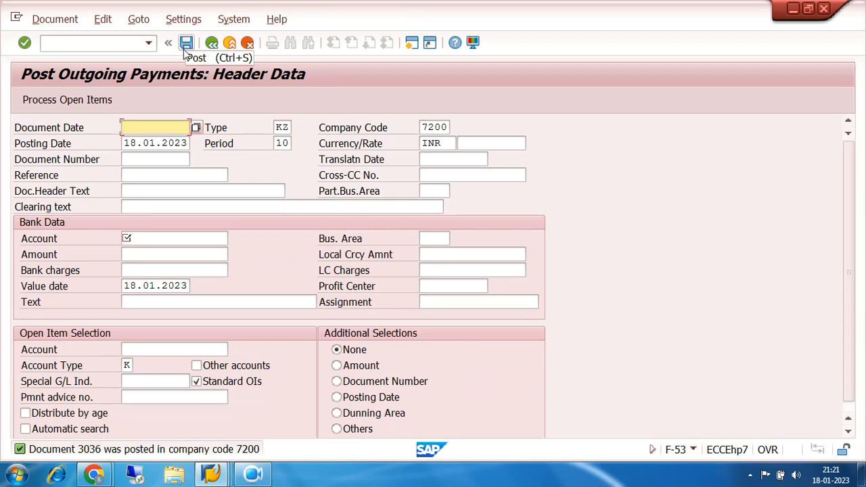
Enter a new outgoing payment dated 18.01.2023 from the SBI Outgoing account, with amount 1 and text CLEARING.
{"action": "key", "text": "BackSpace"}
{"action": "left_click", "coordinate": [169, 140]}
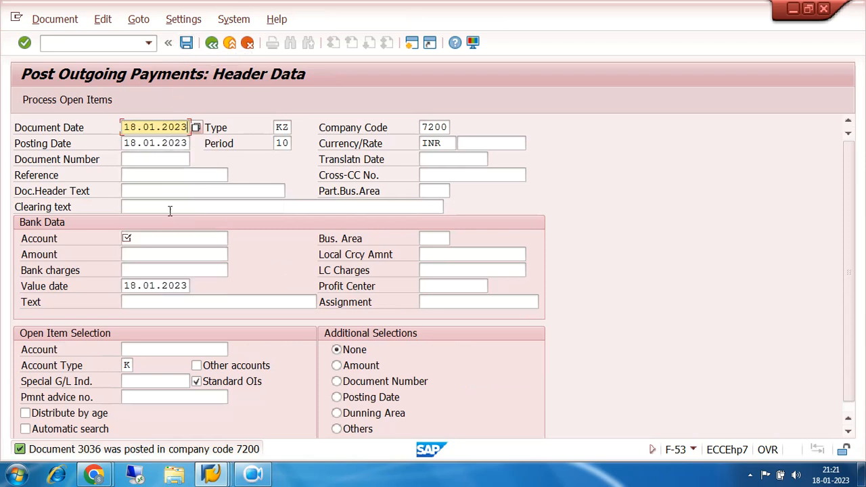
{"action": "left_click", "coordinate": [162, 237]}
{"action": "key", "text": "BackSpace"}
{"action": "left_click", "coordinate": [163, 252]}
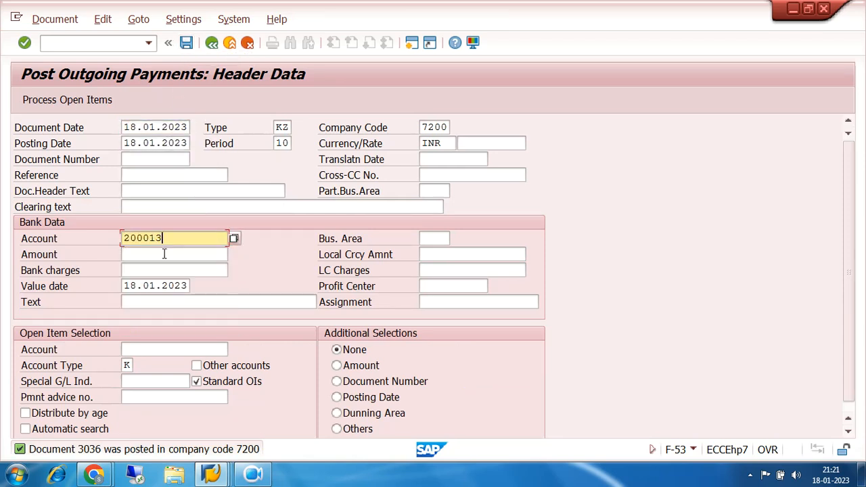
{"action": "left_click", "coordinate": [171, 251]}
{"action": "type", "text": "1"}
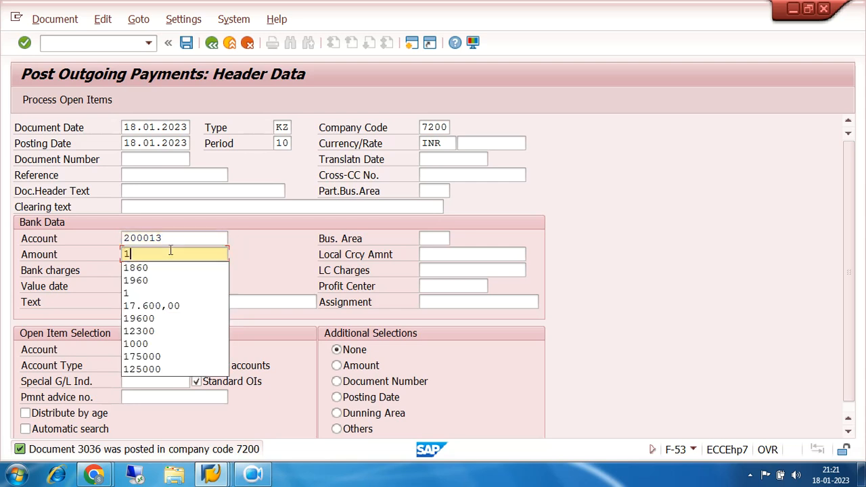
{"action": "left_click", "coordinate": [279, 249]}
{"action": "left_click", "coordinate": [180, 300]}
{"action": "key", "text": "BackSpace"}
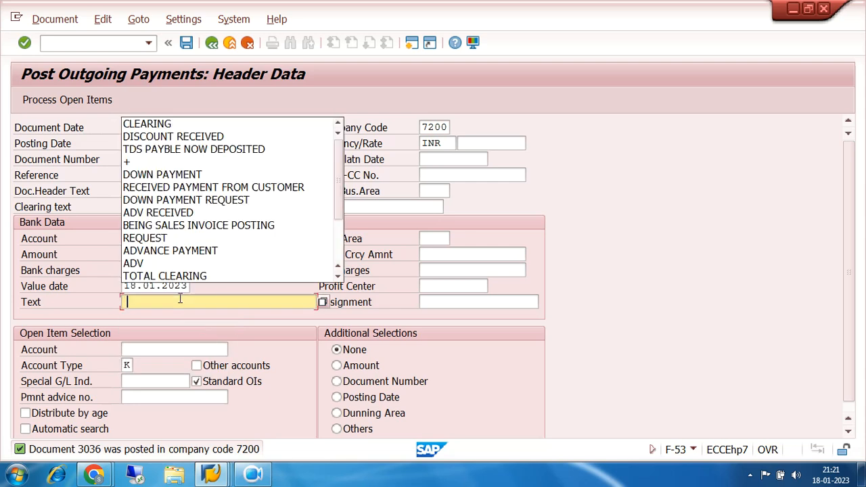
{"action": "left_click", "coordinate": [182, 124]}
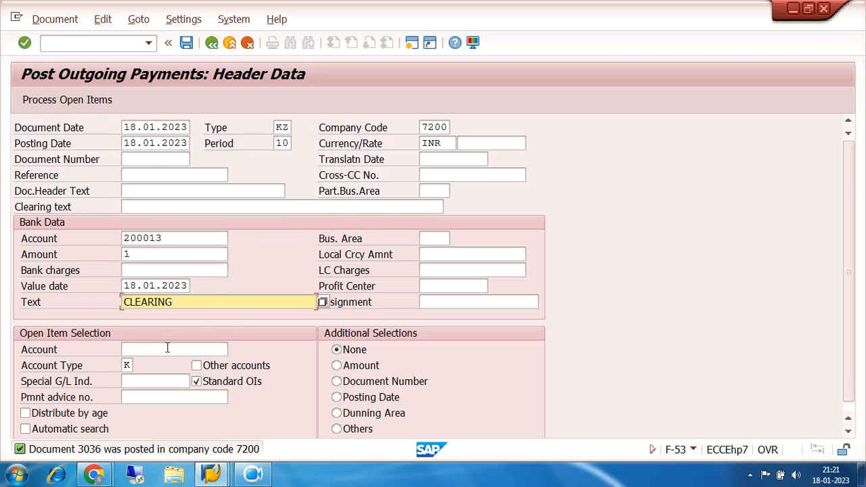
Select the TRIDENT IND LTD vendor account for the new payment and process its remaining open items.
{"action": "left_click", "coordinate": [167, 348]}
{"action": "key", "text": "BackSpace"}
{"action": "left_click", "coordinate": [166, 365]}
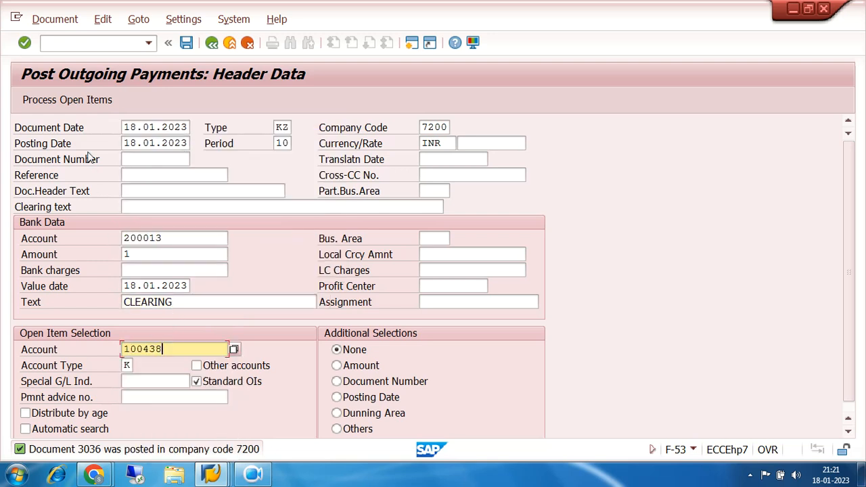
{"action": "left_click", "coordinate": [67, 100]}
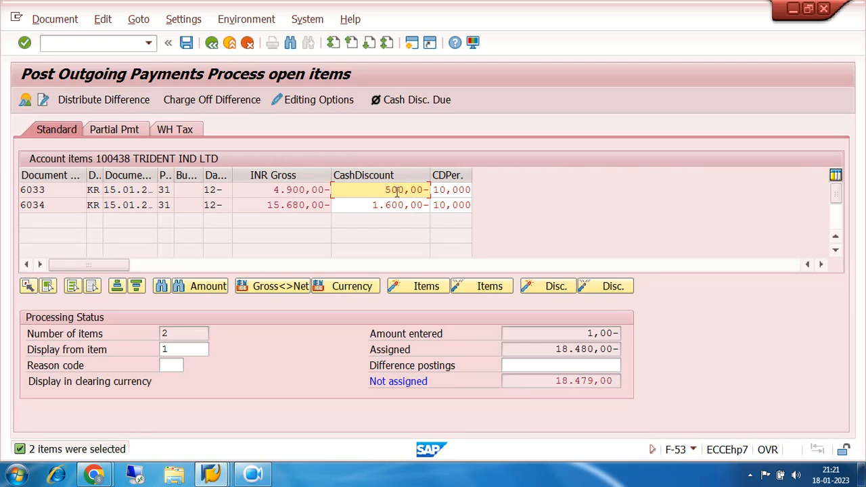
From the document overview, open the SBI Outgoing line item and set its amount to 4400 INR.
{"action": "left_click", "coordinate": [25, 100]}
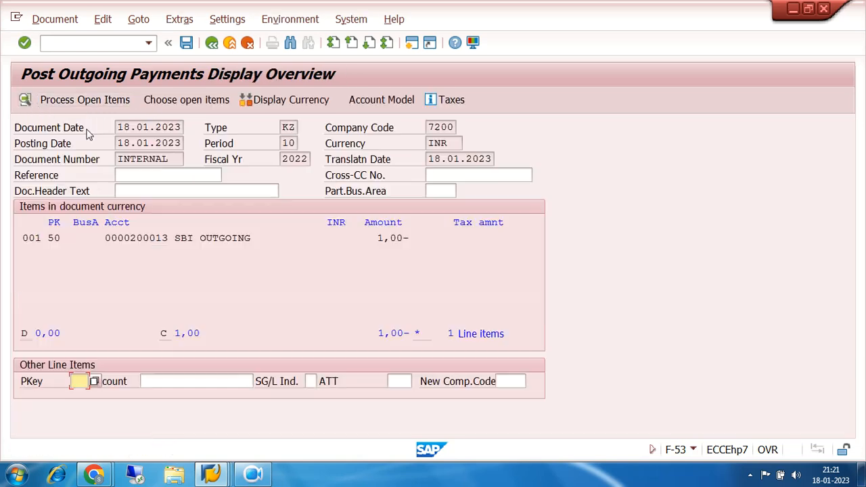
{"action": "double_click", "coordinate": [395, 237]}
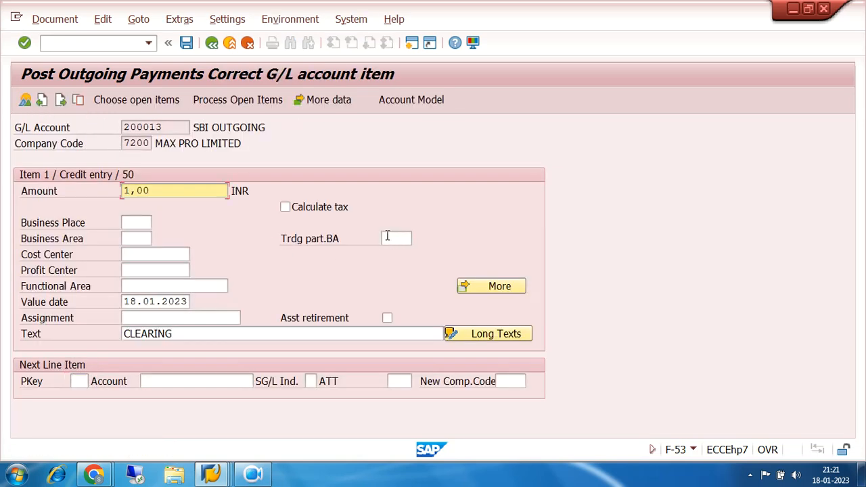
{"action": "left_click", "coordinate": [184, 187]}
{"action": "key", "text": "BackSpace"}
{"action": "key", "text": "BackSpace"}
{"action": "key", "text": "BackSpace"}
{"action": "key", "text": "BackSpace"}
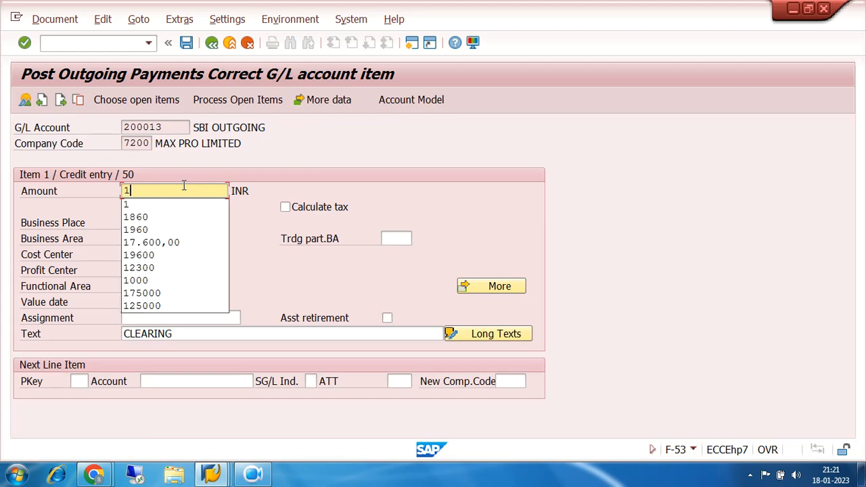
{"action": "type", "text": "4400"}
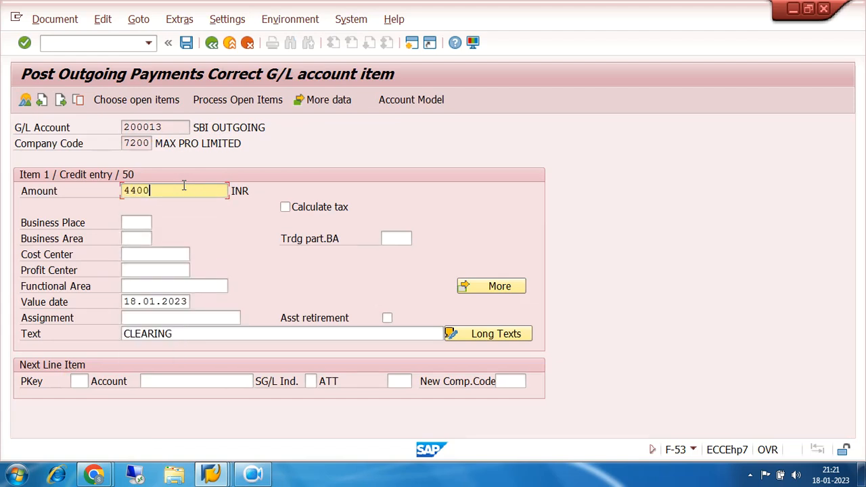
Process the vendor's open items and deactivate the 15.680,00 invoice, leaving only the 4.900,00 invoice assigned.
{"action": "left_click", "coordinate": [236, 100]}
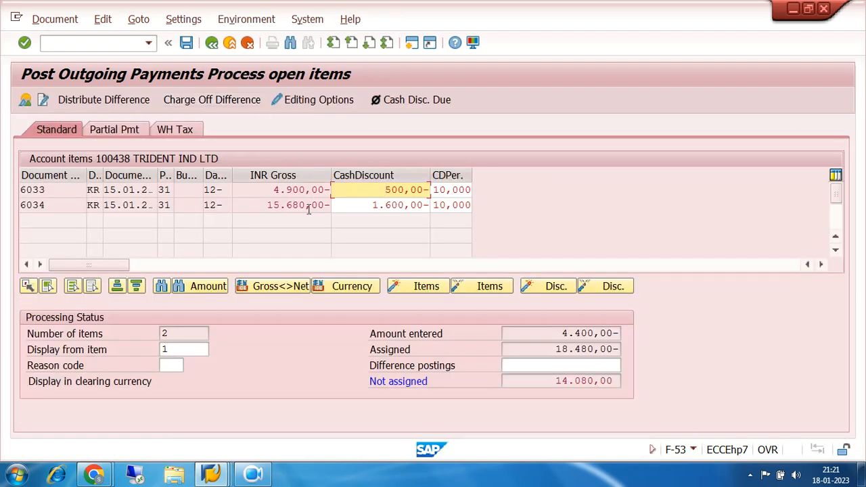
{"action": "left_click", "coordinate": [306, 205]}
{"action": "double_click", "coordinate": [306, 205]}
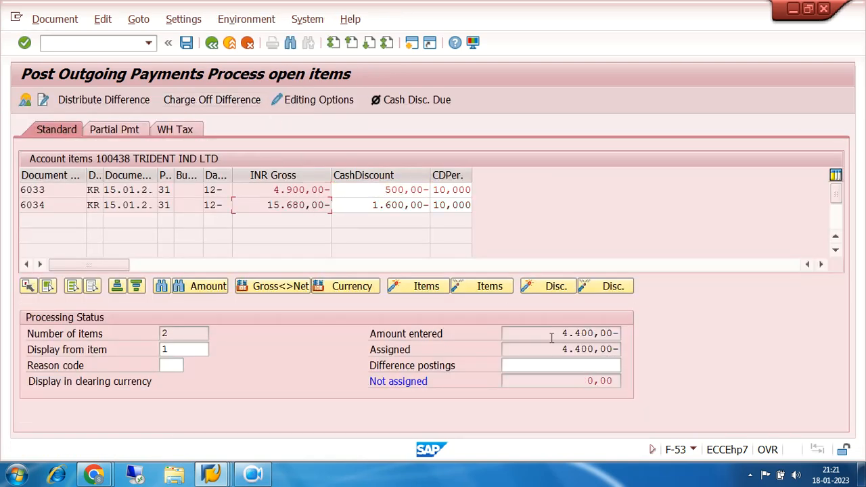
Simulate the outgoing payment for the 4.900,00 invoice and post the document.
{"action": "left_click", "coordinate": [49, 24]}
{"action": "left_click", "coordinate": [59, 57]}
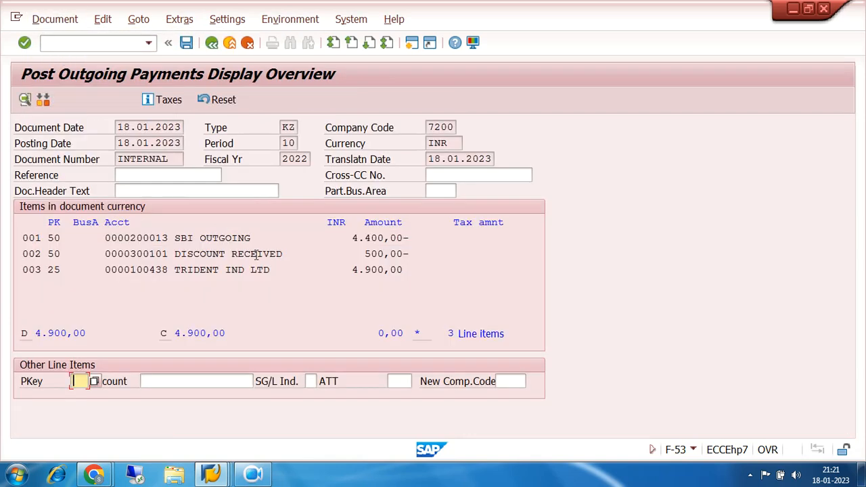
{"action": "left_click", "coordinate": [186, 42]}
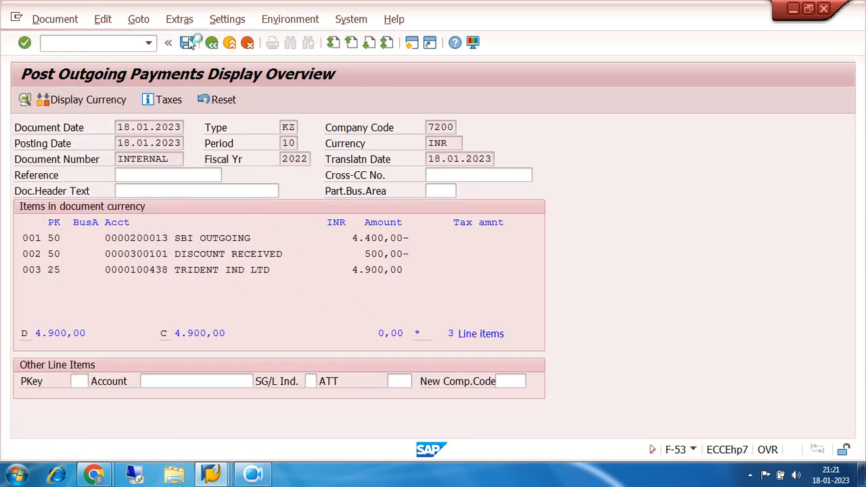
Enter another outgoing payment dated 18.01.2023 from the SBI Outgoing account, with amount 1 and text CLEARING.
{"action": "key", "text": "BackSpace"}
{"action": "left_click", "coordinate": [155, 140]}
{"action": "left_click", "coordinate": [154, 236]}
{"action": "key", "text": "BackSpace"}
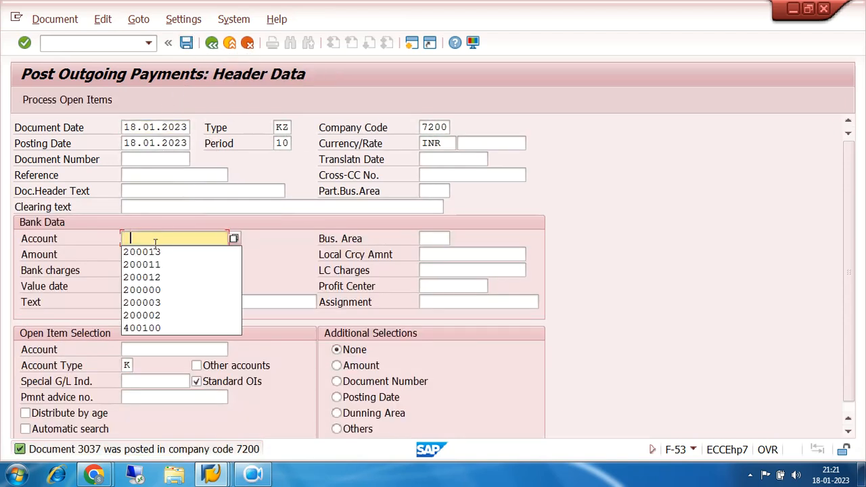
{"action": "left_click", "coordinate": [156, 251]}
{"action": "type", "text": "1"}
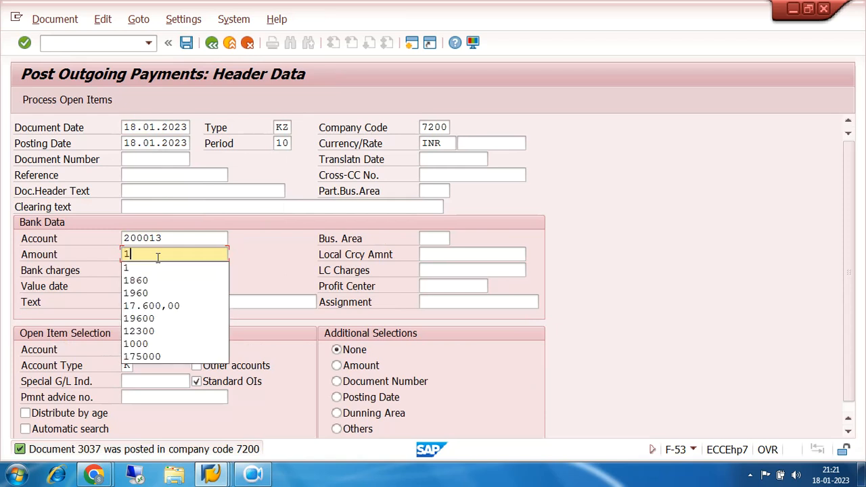
{"action": "left_click", "coordinate": [192, 302]}
{"action": "key", "text": "BackSpace"}
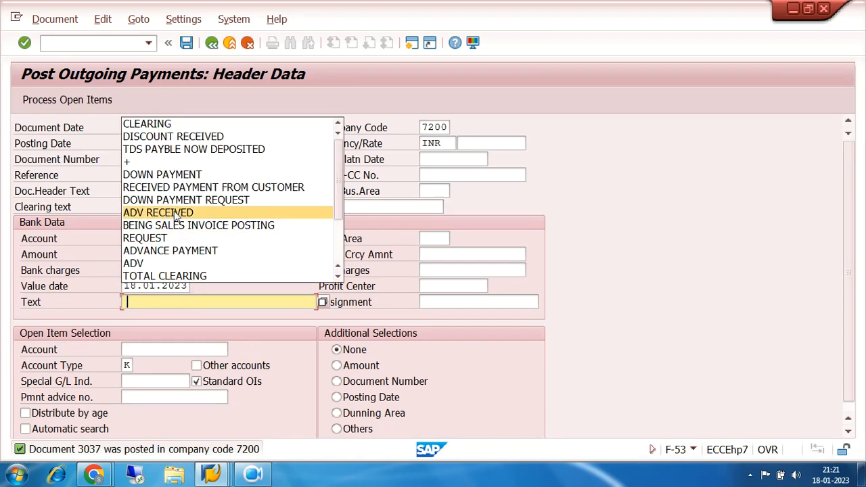
{"action": "left_click", "coordinate": [162, 122]}
Select the TRIDENT IND LTD vendor account, process its open items and check the assigned net amount.
{"action": "left_click", "coordinate": [166, 351]}
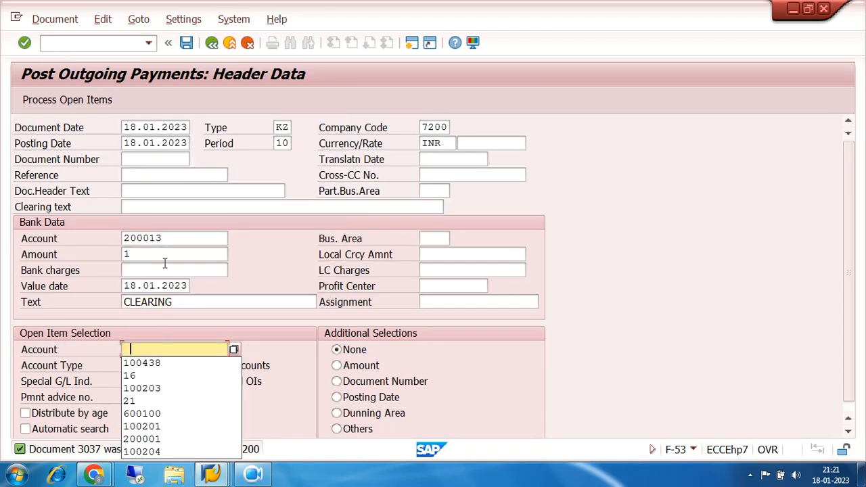
{"action": "left_click", "coordinate": [42, 102]}
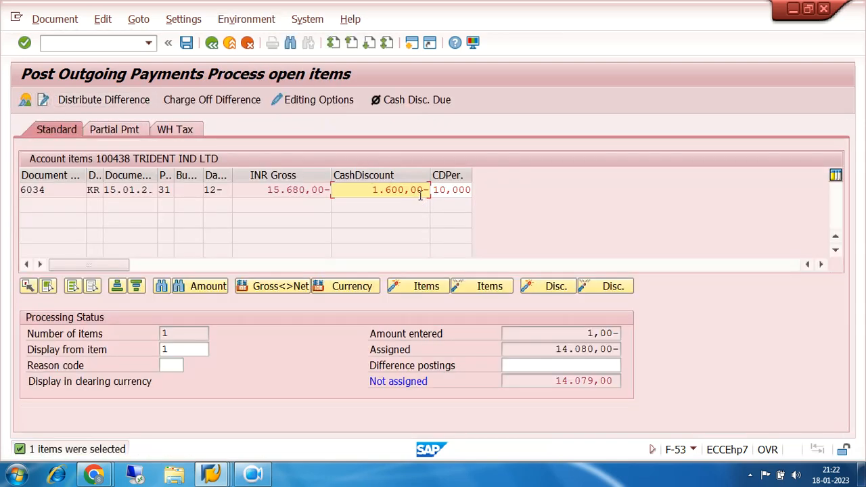
{"action": "left_click_drag", "start_coordinate": [555, 349], "coordinate": [632, 350]}
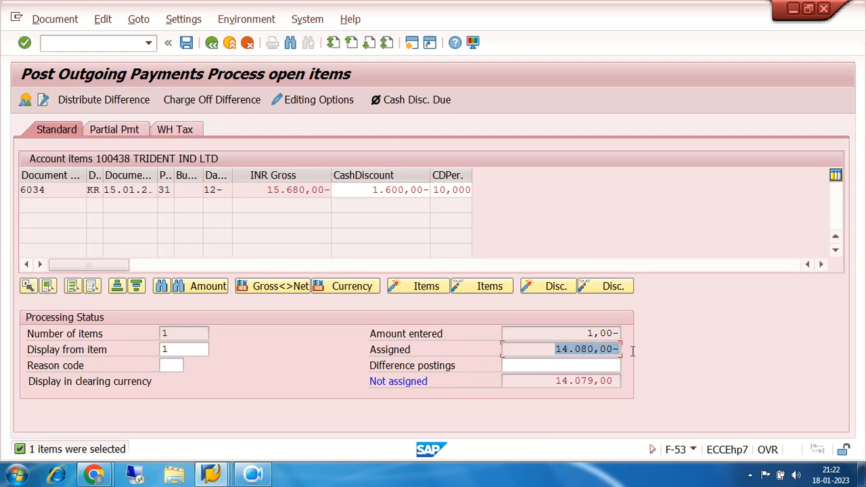
Set the SBI Outgoing line item's amount to 14080 INR and compare it with the assigned amount in the open items.
{"action": "left_click", "coordinate": [24, 101]}
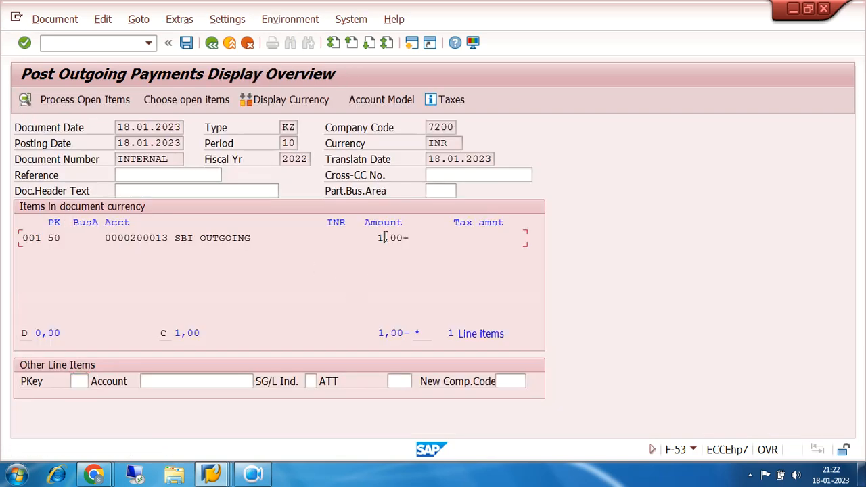
{"action": "double_click", "coordinate": [384, 237]}
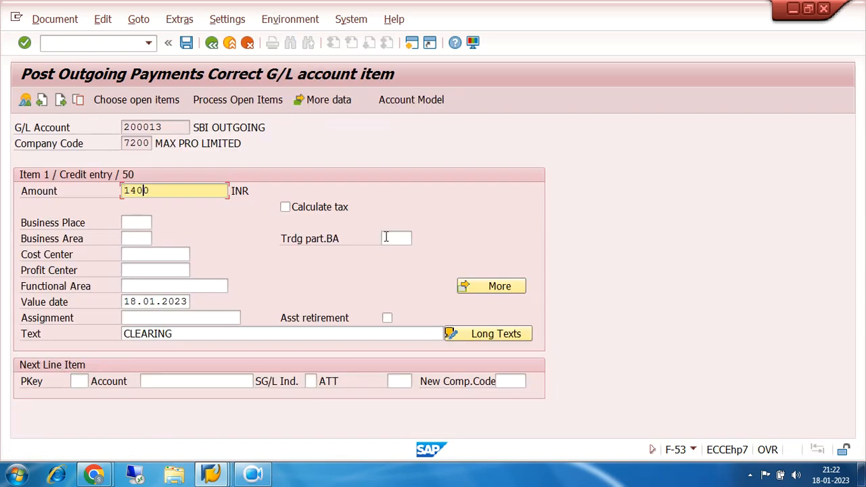
{"action": "left_click", "coordinate": [230, 102]}
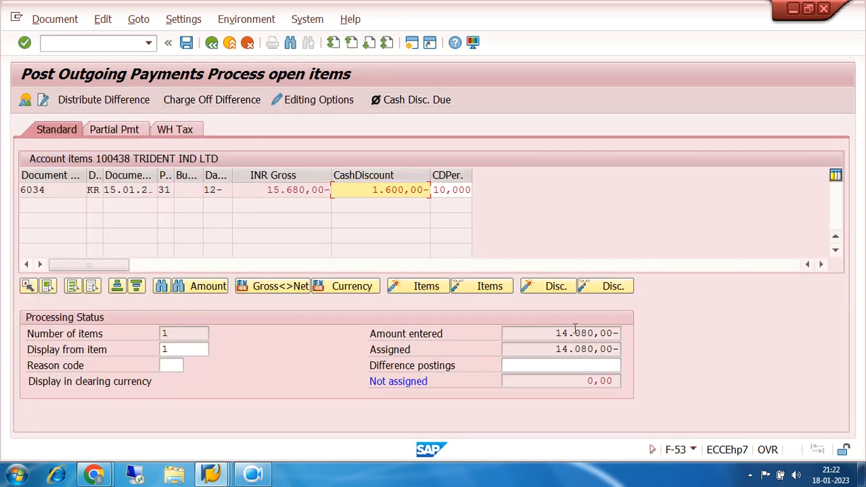
{"action": "left_click", "coordinate": [575, 333]}
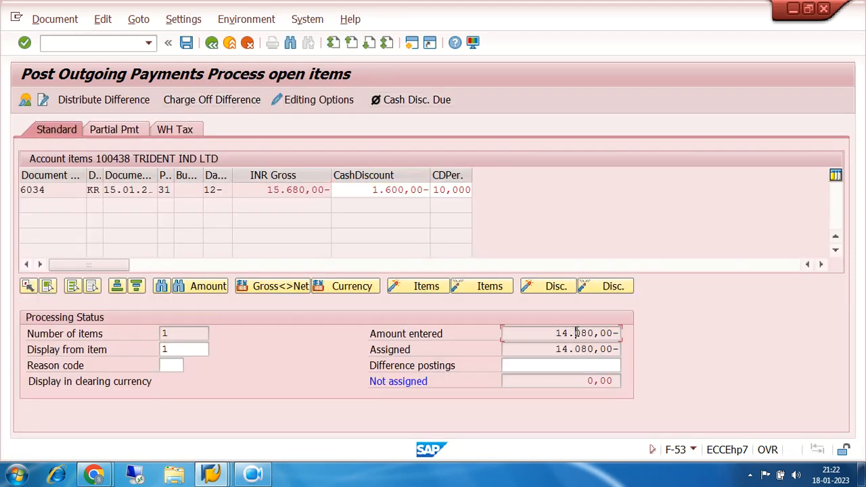
Simulate the outgoing payment for the 15.680,00 invoice and post the document.
{"action": "left_click", "coordinate": [53, 19]}
{"action": "left_click", "coordinate": [61, 56]}
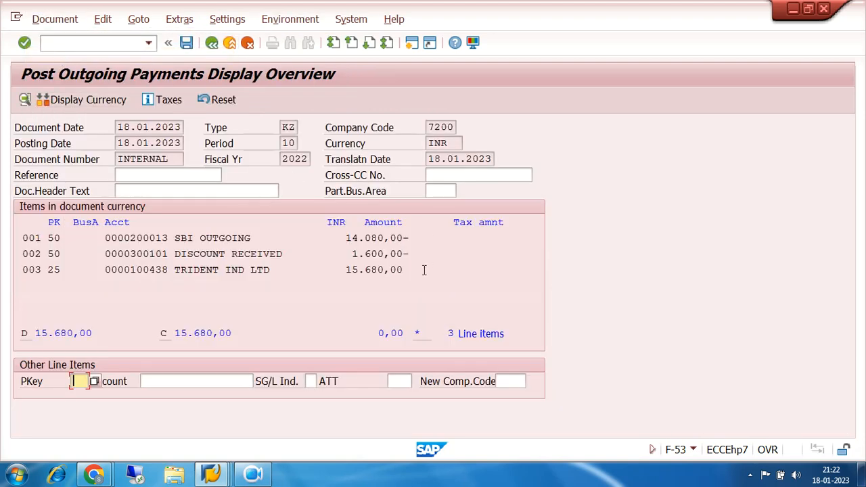
{"action": "left_click", "coordinate": [187, 46]}
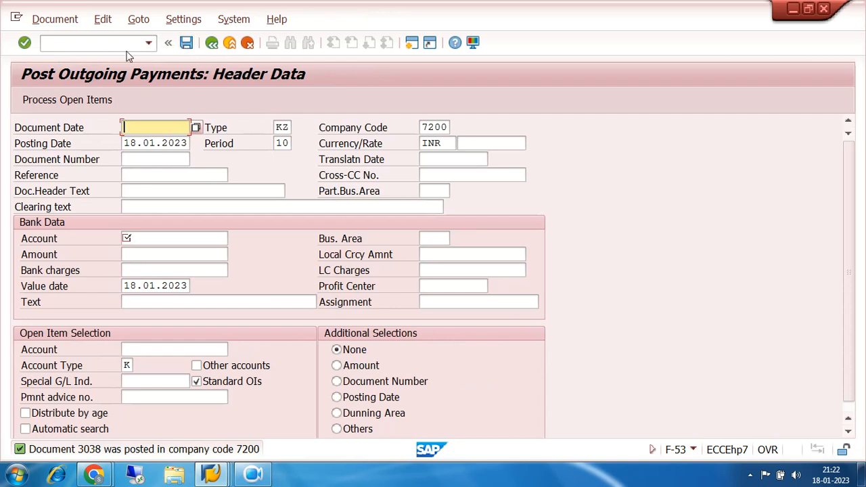
{"action": "left_click", "coordinate": [102, 42]}
{"action": "type", "text": "/nfbl1n"}
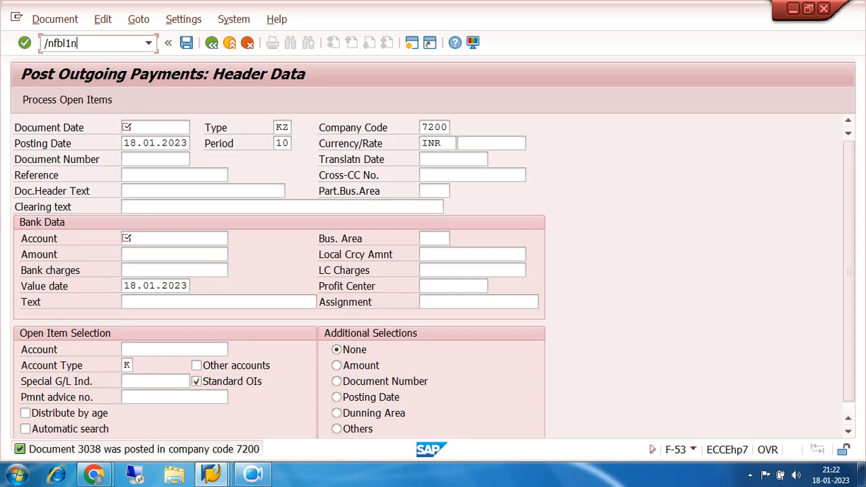
{"action": "key", "text": "Return"}
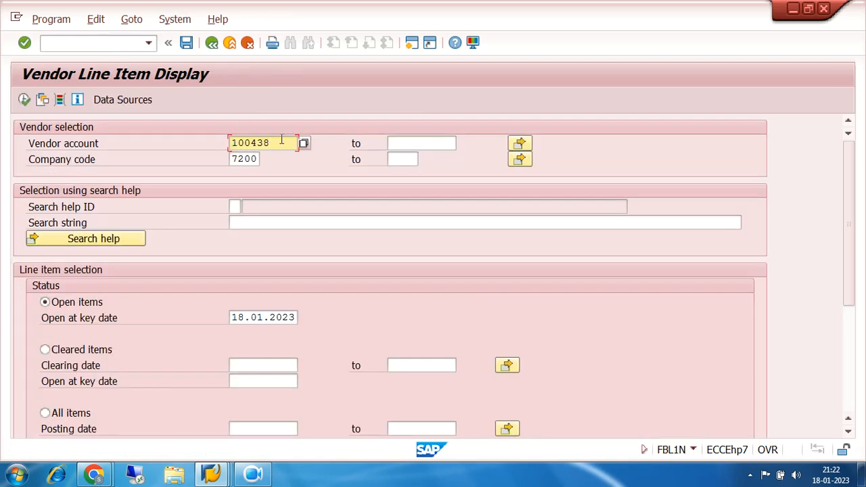
In transaction FBL3N, list the SBI Outgoing account's open items at 18.01.2023 and examine the posted payment amounts.
{"action": "left_click", "coordinate": [58, 42]}
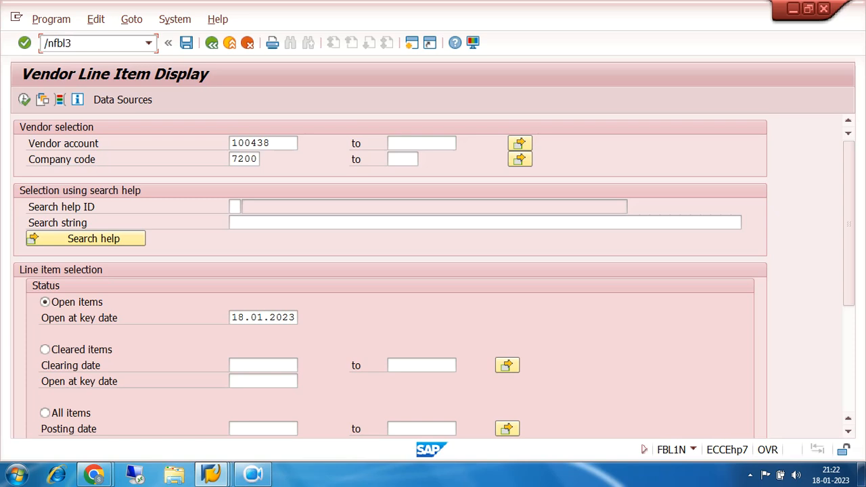
{"action": "key", "text": "Return"}
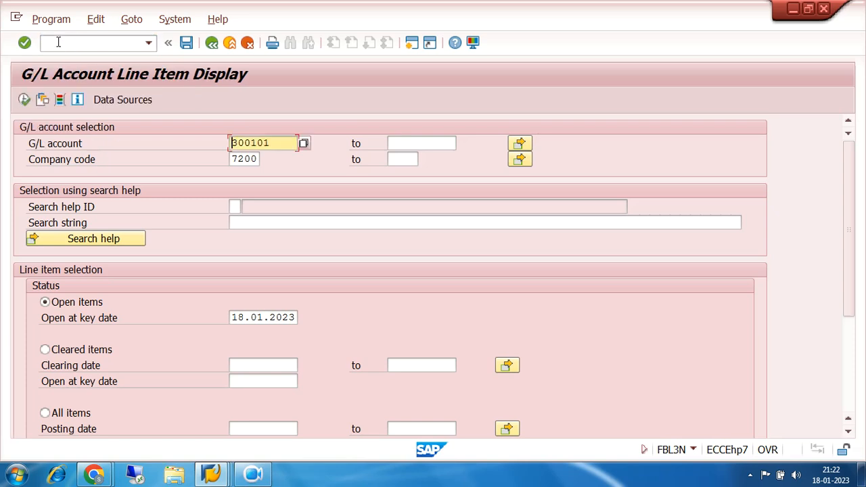
{"action": "left_click", "coordinate": [303, 144]}
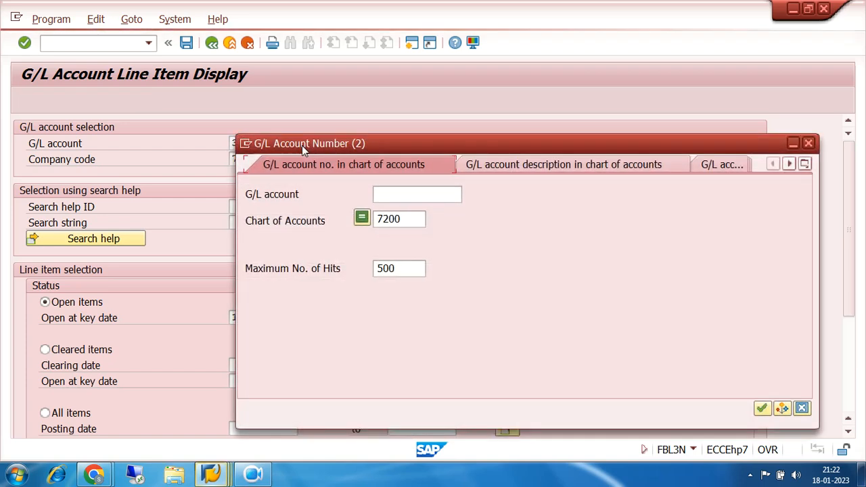
{"action": "left_click", "coordinate": [761, 407]}
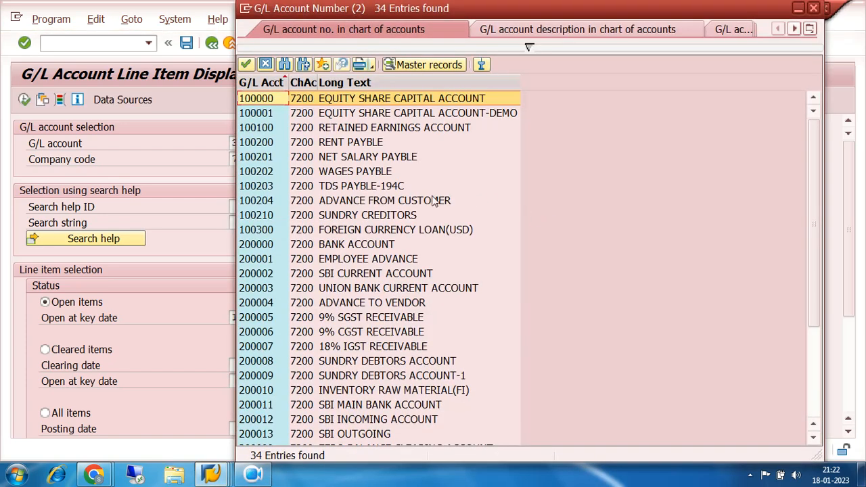
{"action": "scroll", "coordinate": [433, 201], "scroll_direction": "down", "scroll_amount": 3}
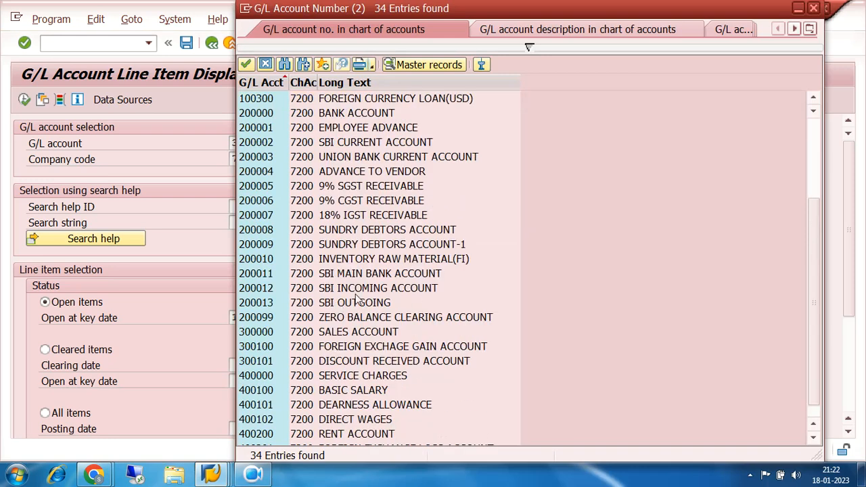
{"action": "double_click", "coordinate": [268, 307]}
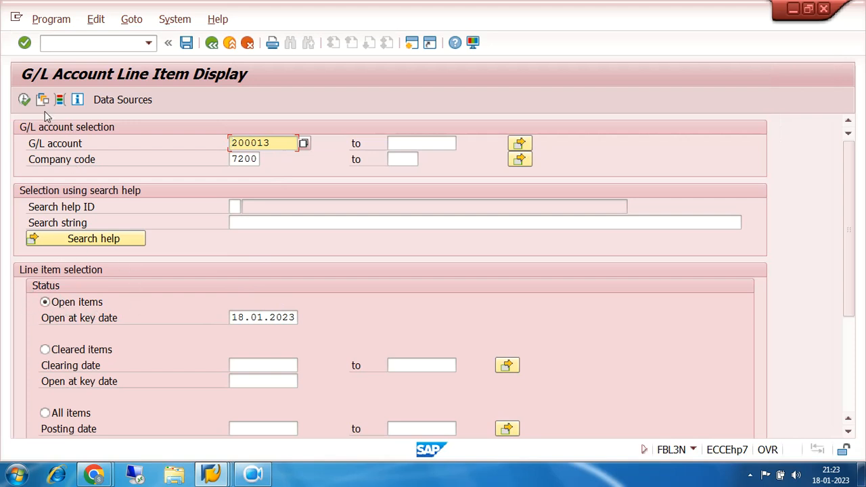
{"action": "left_click", "coordinate": [25, 99]}
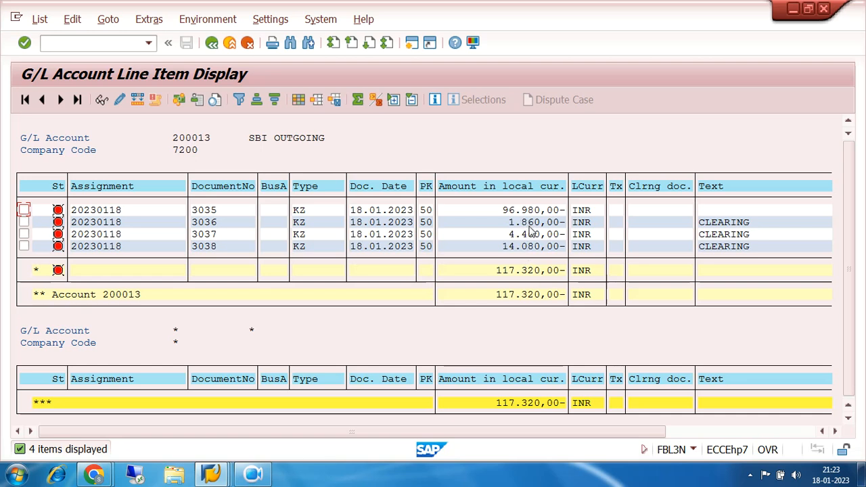
{"action": "left_click", "coordinate": [532, 248]}
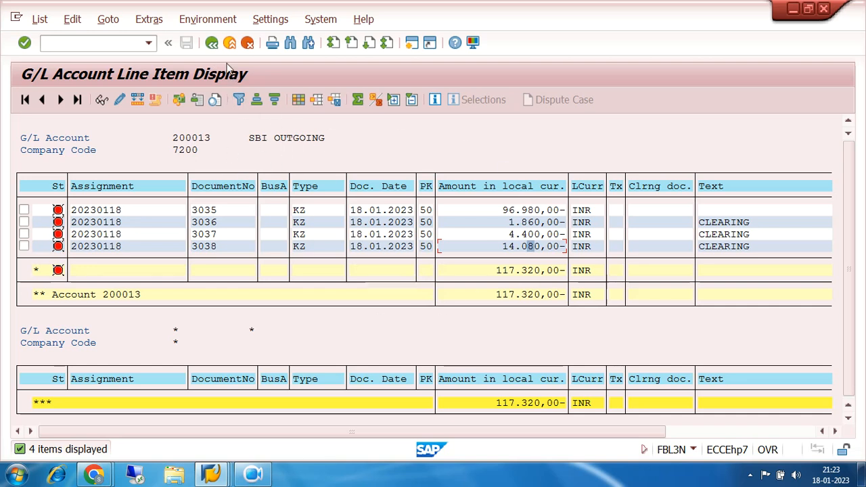
Leave the G/L line item display for SAP Easy Access and open the customer line item display with FBL5N.
{"action": "left_click", "coordinate": [212, 43]}
{"action": "left_click", "coordinate": [212, 44]}
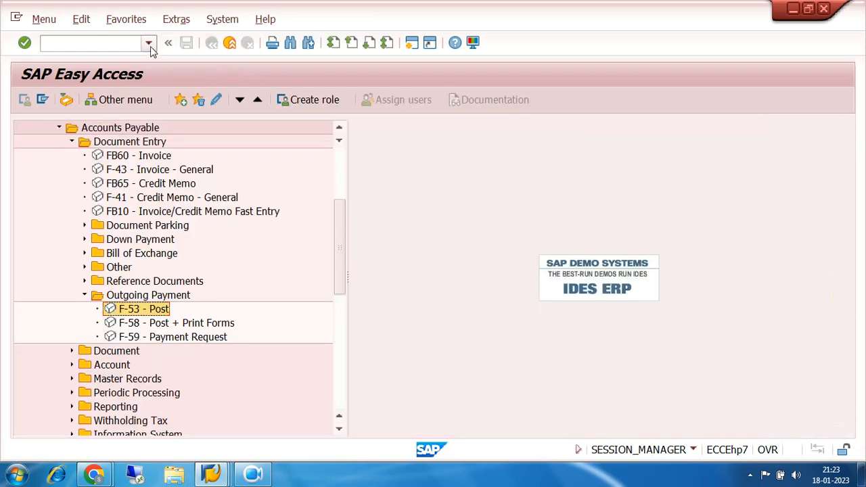
{"action": "left_click", "coordinate": [117, 42]}
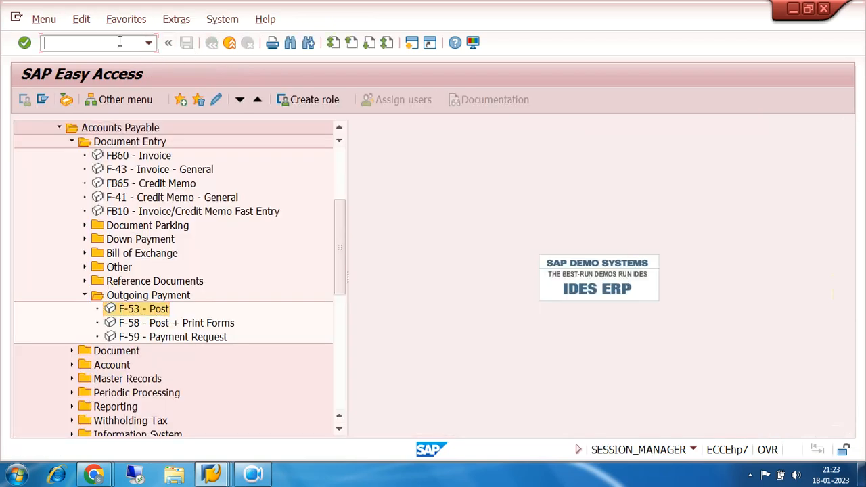
{"action": "type", "text": "fbl5n"}
{"action": "key", "text": "Return"}
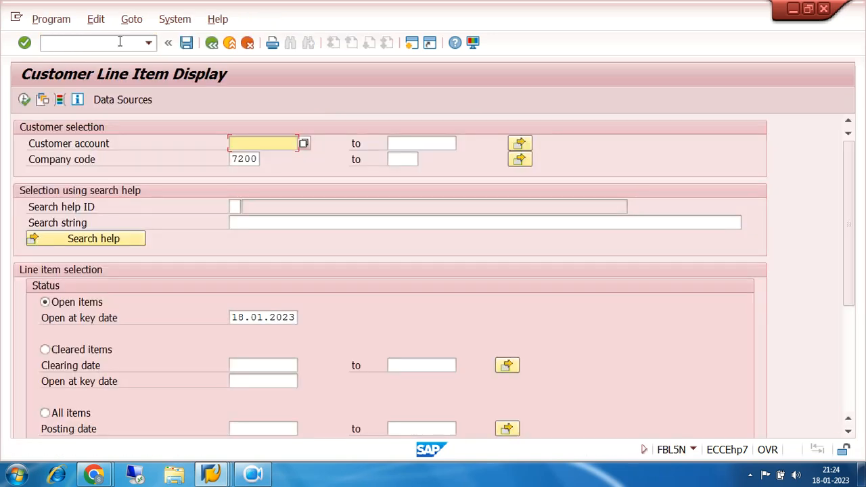
Find customer GLOBAL TRADING LTD in company code 7200, list its open items at 18.01.2023 and examine their amounts.
{"action": "left_click", "coordinate": [304, 144]}
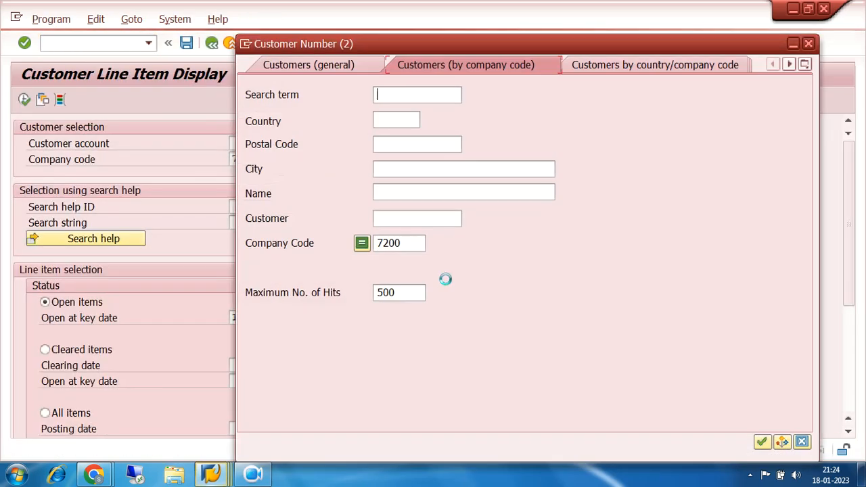
{"action": "left_click", "coordinate": [763, 441]}
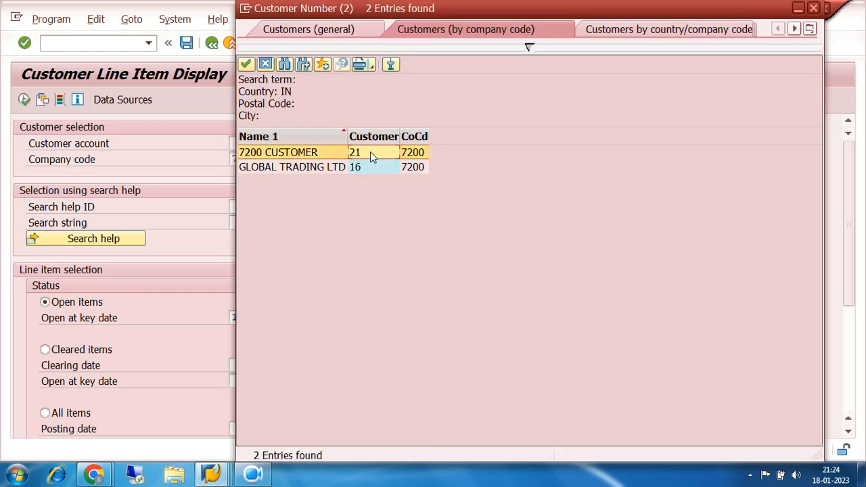
{"action": "left_click", "coordinate": [376, 168]}
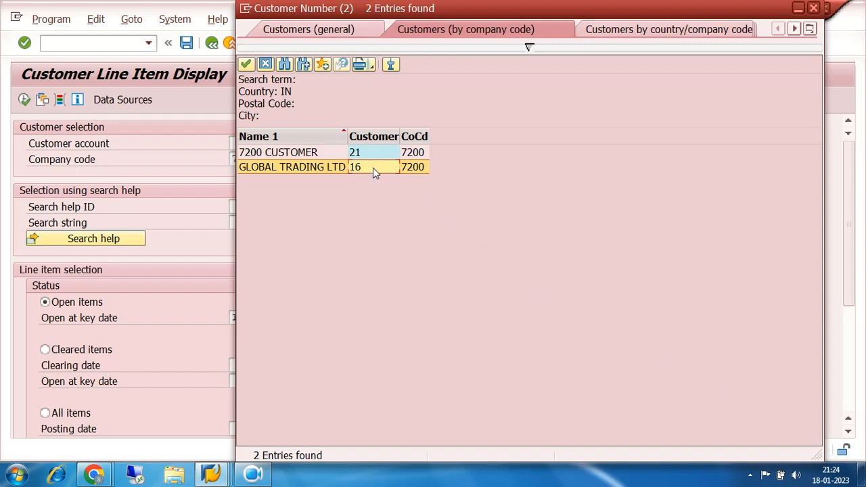
{"action": "double_click", "coordinate": [373, 167]}
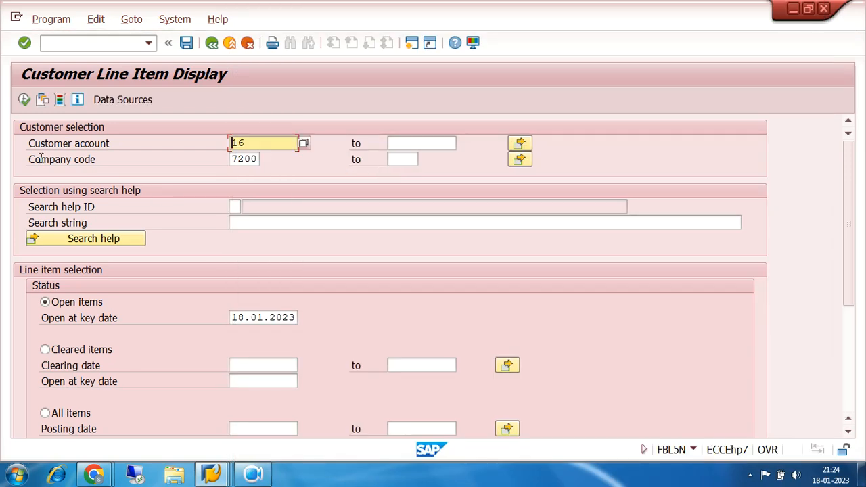
{"action": "left_click", "coordinate": [23, 100]}
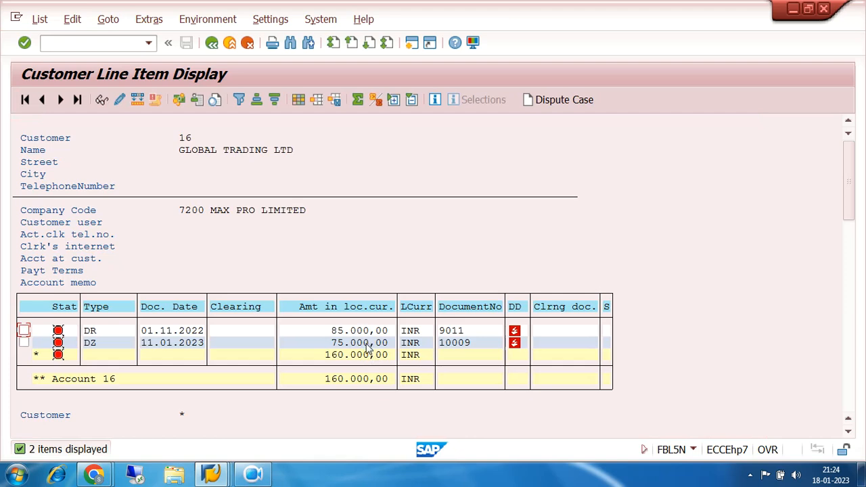
{"action": "left_click", "coordinate": [367, 344]}
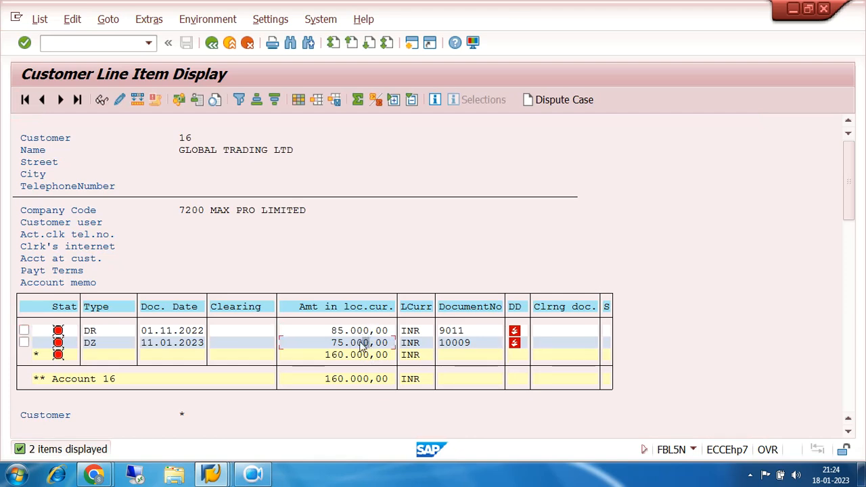
Examine the types and amounts of the two GLOBAL TRADING LTD open items.
{"action": "left_click", "coordinate": [359, 330]}
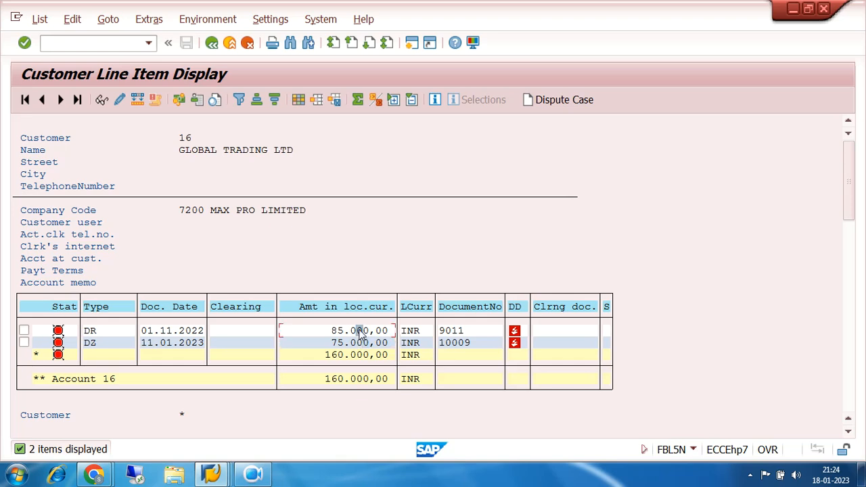
{"action": "left_click", "coordinate": [92, 334]}
{"action": "left_click", "coordinate": [100, 345]}
{"action": "left_click", "coordinate": [360, 331]}
Leave the customer line item display for SAP Easy Access and collapse the Accounts Payable folder.
{"action": "left_click", "coordinate": [212, 45]}
{"action": "left_click", "coordinate": [212, 44]}
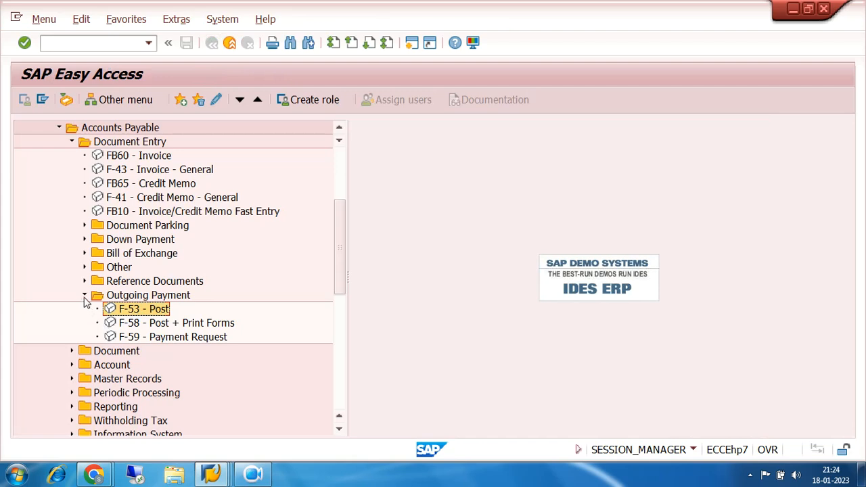
{"action": "left_click", "coordinate": [72, 142]}
{"action": "left_click", "coordinate": [59, 127]}
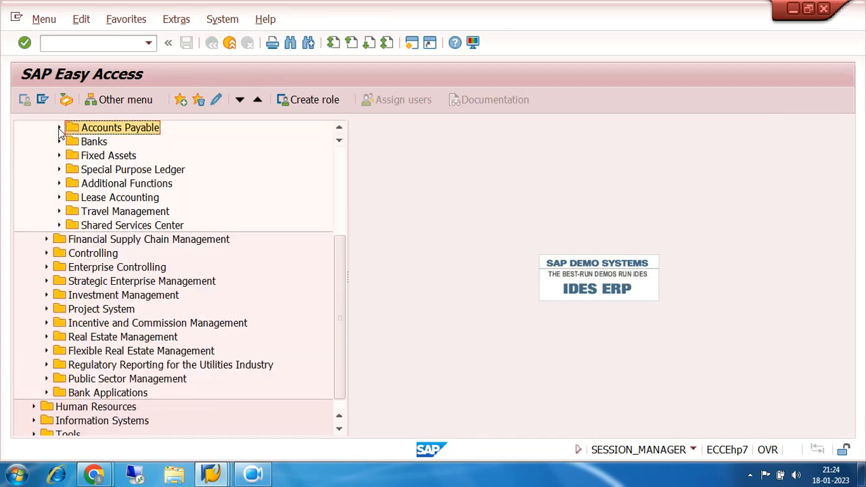
{"action": "scroll", "coordinate": [103, 197], "scroll_direction": "up", "scroll_amount": 2}
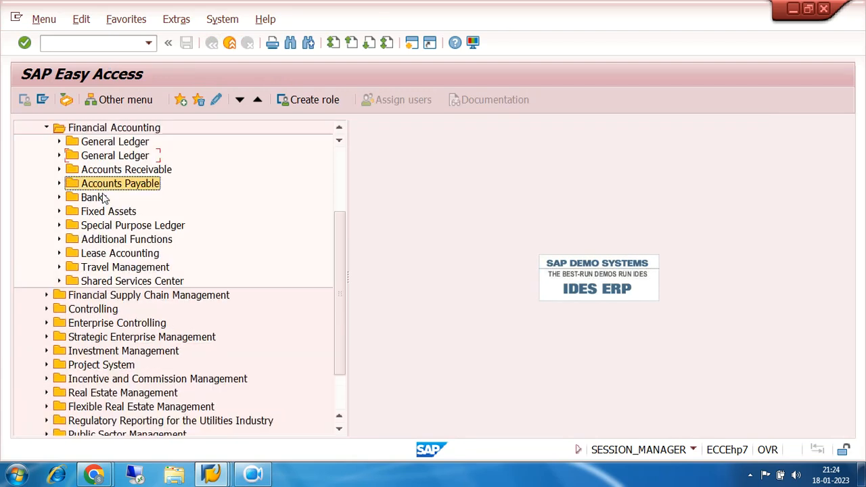
Open F-28 Incoming Payments under Accounts Receivable document entry and set the document date to 18.01.2023.
{"action": "left_click", "coordinate": [59, 171]}
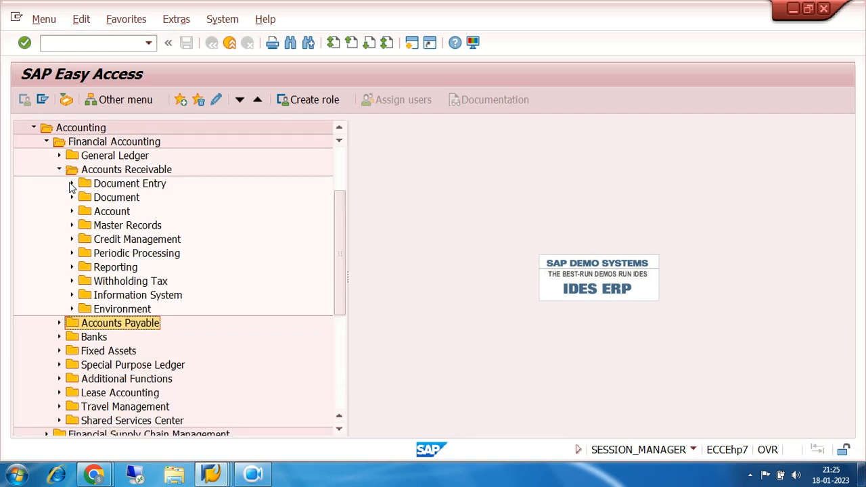
{"action": "left_click", "coordinate": [71, 184]}
{"action": "scroll", "coordinate": [257, 274], "scroll_direction": "down", "scroll_amount": 1}
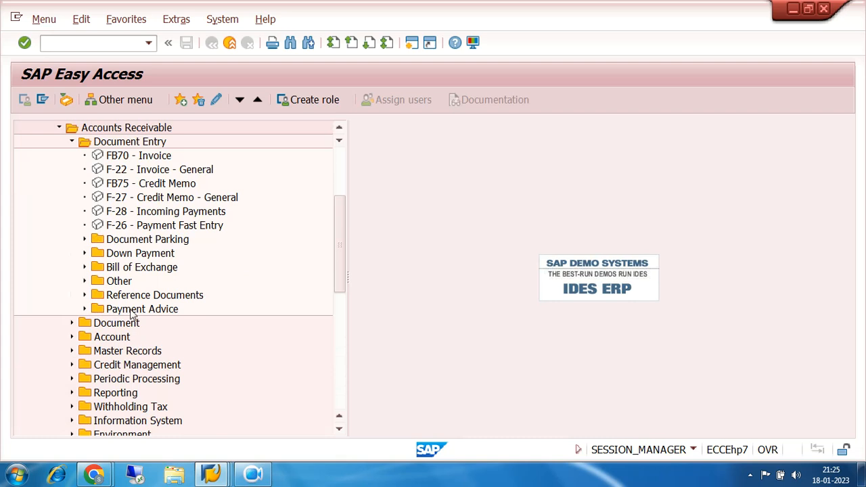
{"action": "double_click", "coordinate": [149, 211]}
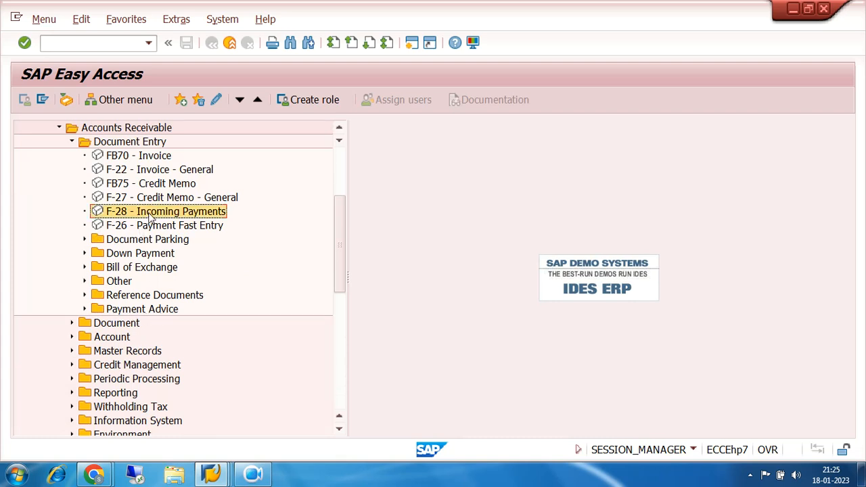
{"action": "key", "text": "space"}
{"action": "left_click", "coordinate": [152, 146]}
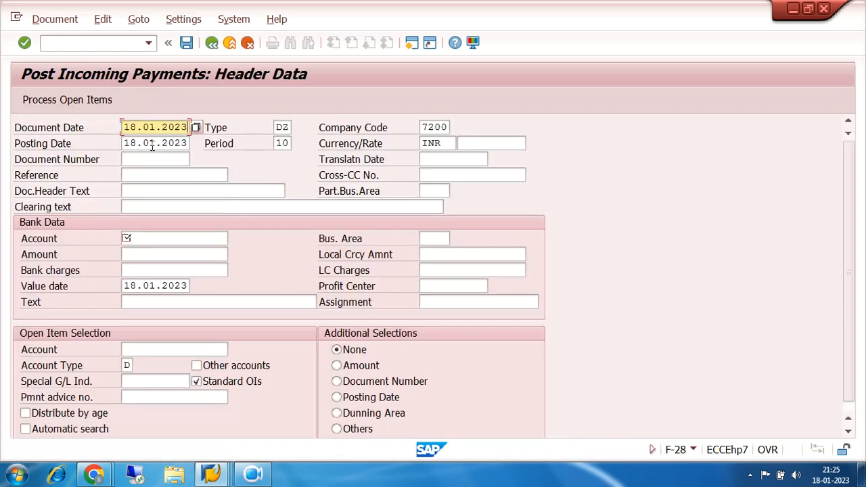
Look up G/L account 200012 SBI INCOMING ACCOUNT in chart of accounts 7200 and use it as the bank account.
{"action": "left_click", "coordinate": [160, 239]}
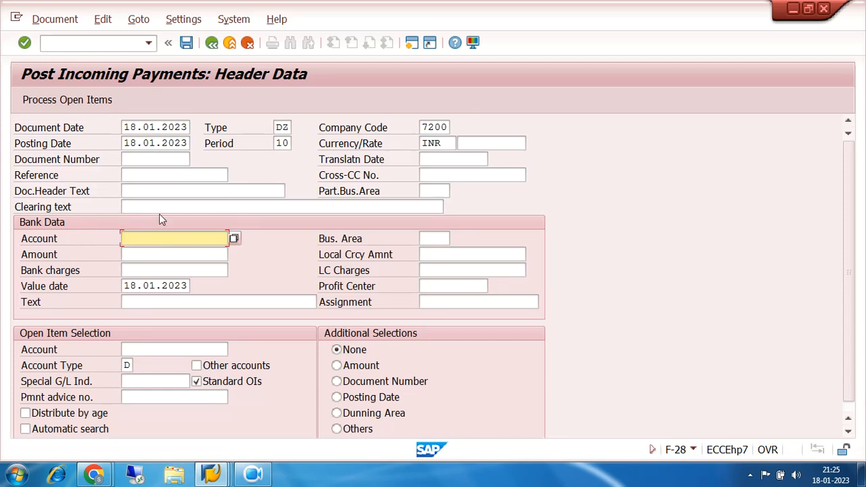
{"action": "left_click", "coordinate": [233, 238]}
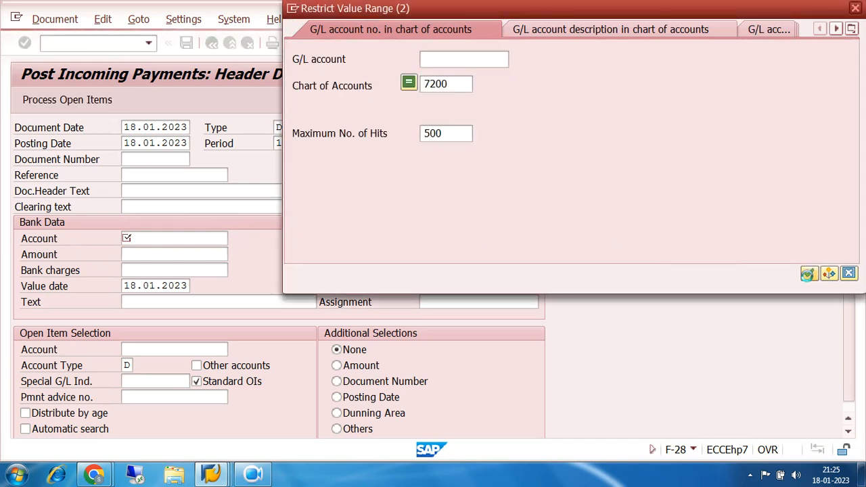
{"action": "left_click", "coordinate": [809, 273]}
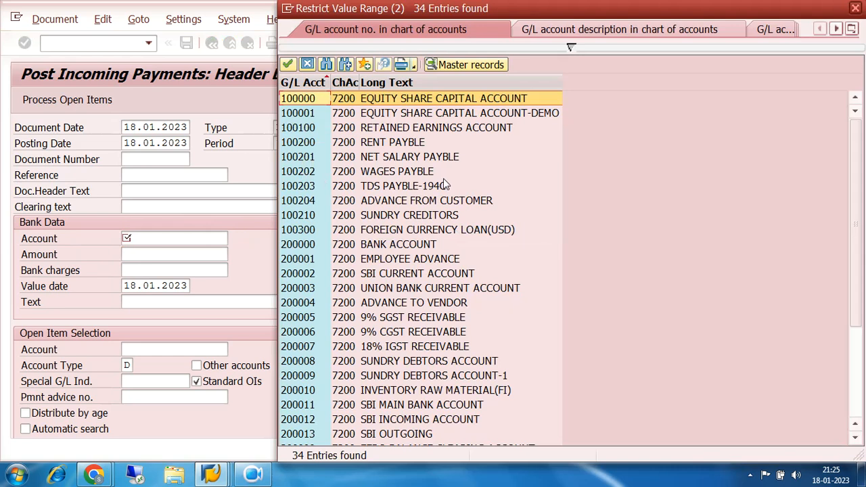
{"action": "scroll", "coordinate": [453, 219], "scroll_direction": "down", "scroll_amount": 3}
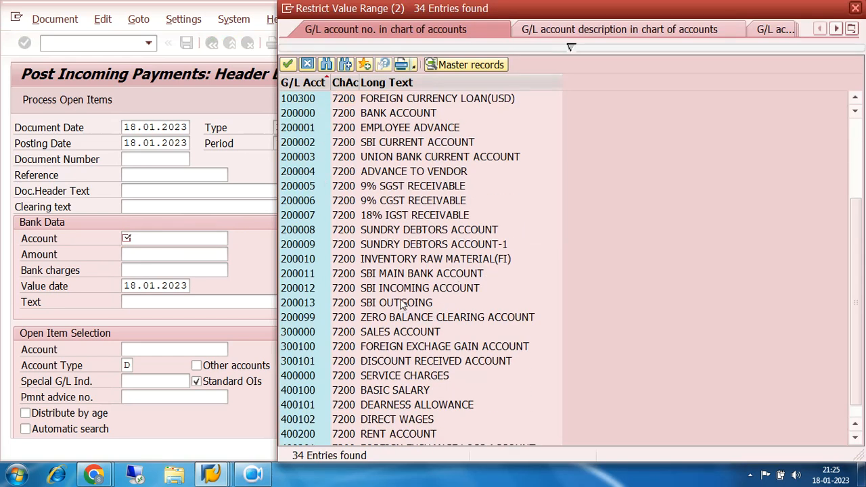
{"action": "left_click", "coordinate": [313, 291]}
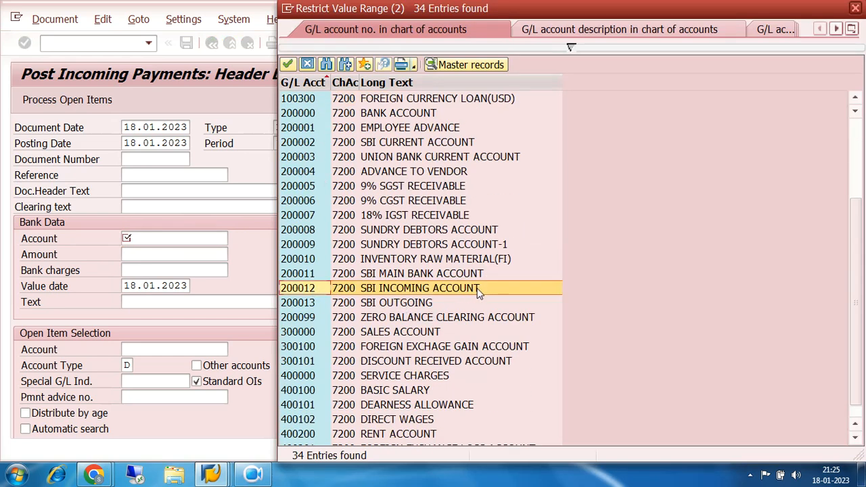
{"action": "double_click", "coordinate": [307, 290]}
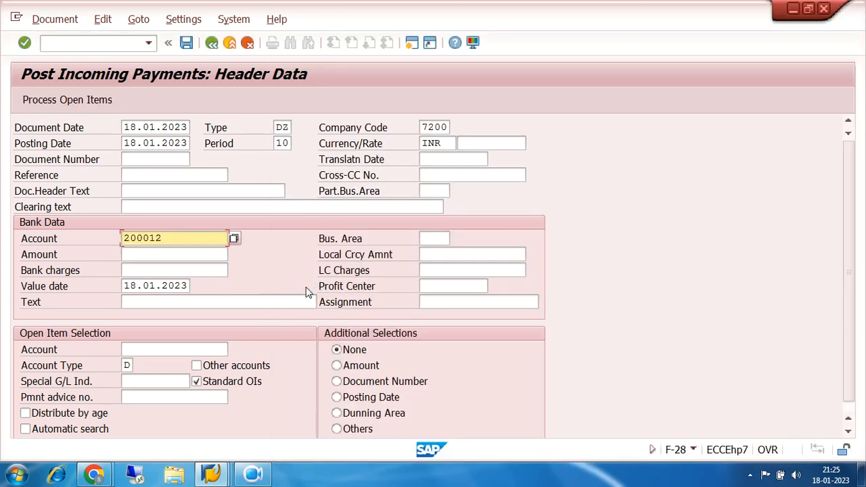
Enter a bank amount of 1 and the text CLEARING for the incoming payment.
{"action": "left_click", "coordinate": [180, 252]}
{"action": "type", "text": "1"}
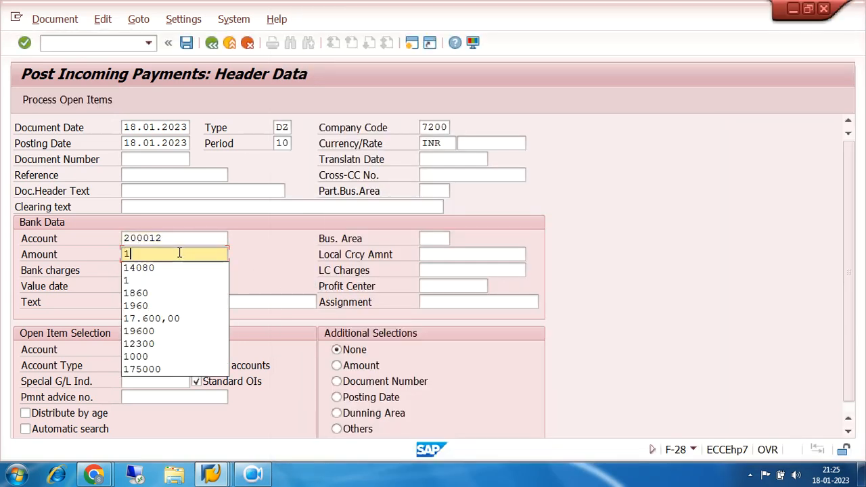
{"action": "left_click", "coordinate": [270, 239]}
{"action": "left_click", "coordinate": [217, 300]}
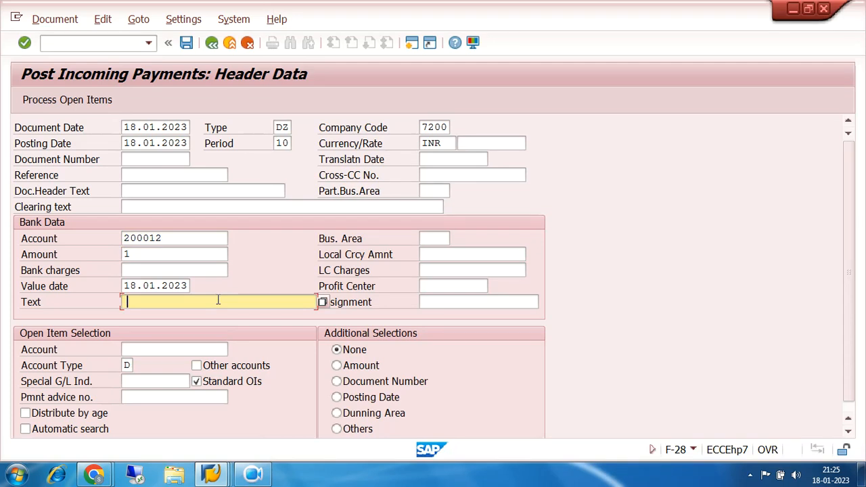
{"action": "left_click", "coordinate": [218, 300]}
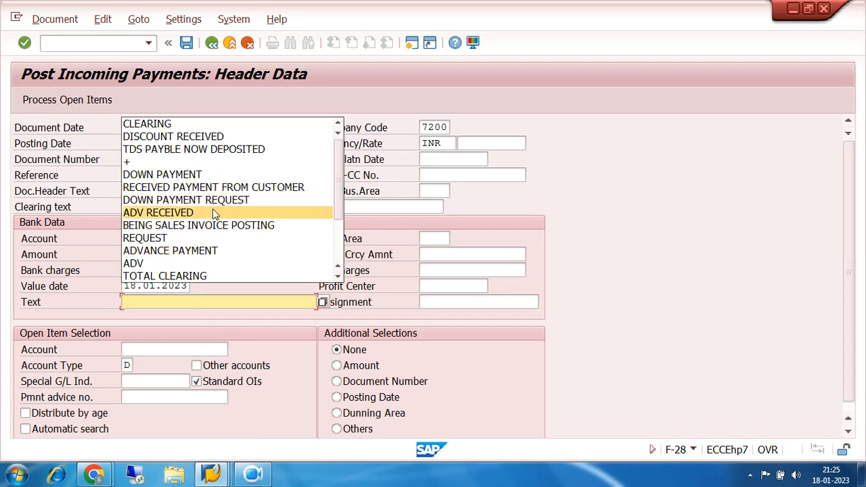
{"action": "left_click", "coordinate": [171, 124]}
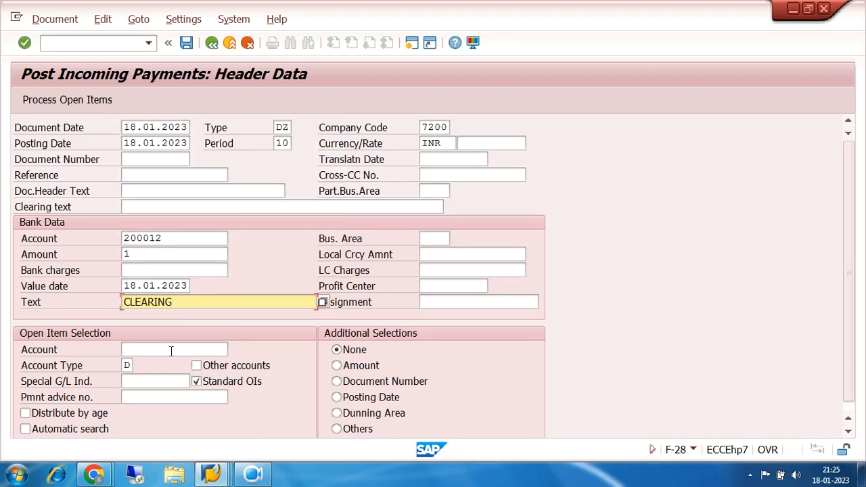
Select customer 16 GLOBAL TRADING LTD as the open item account and process its open items.
{"action": "left_click", "coordinate": [171, 350]}
{"action": "left_click", "coordinate": [233, 350]}
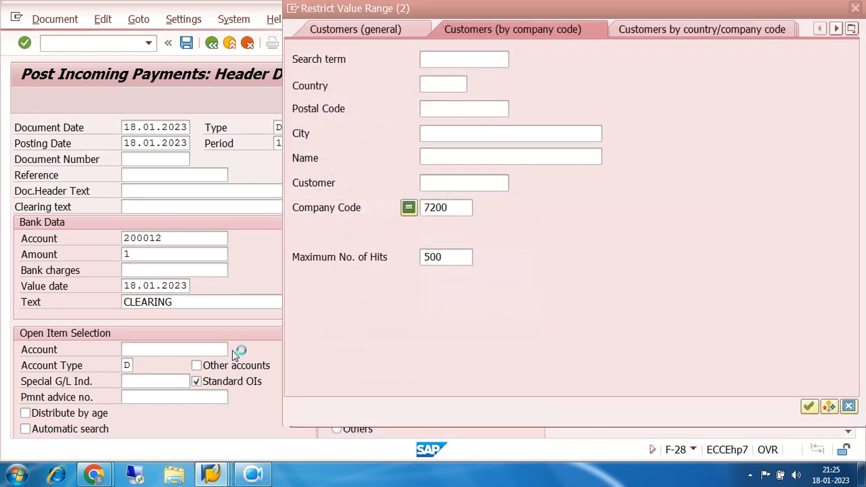
{"action": "left_click", "coordinate": [808, 405]}
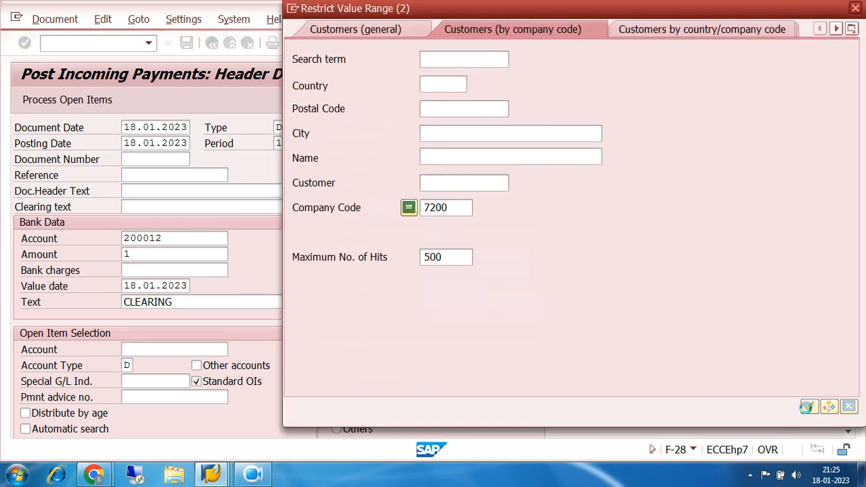
{"action": "double_click", "coordinate": [406, 167]}
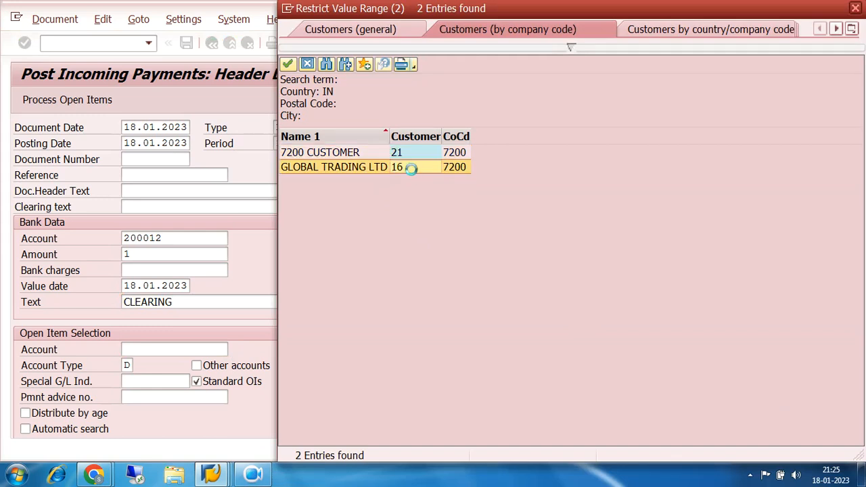
{"action": "left_click", "coordinate": [69, 98]}
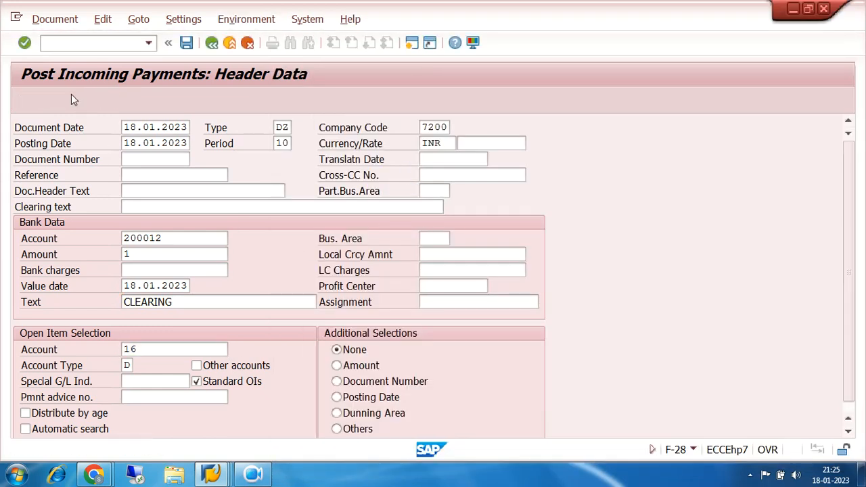
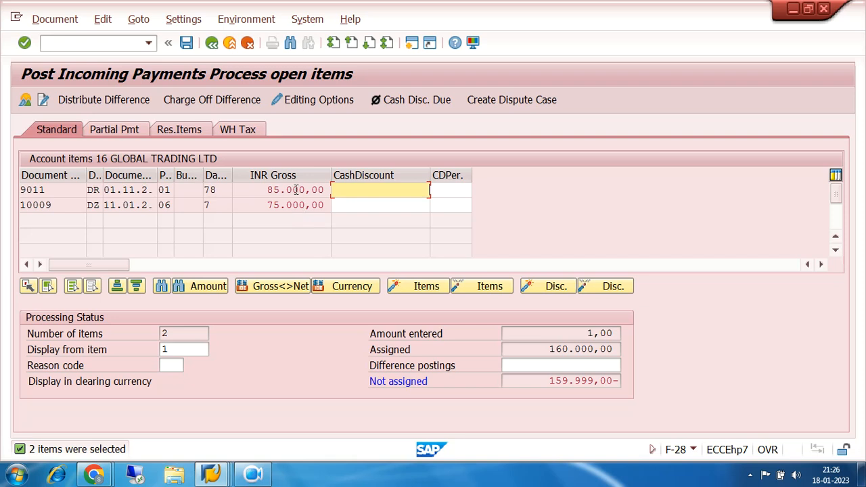
Correct the SBI Incoming line amount to 85000 and deactivate the 75.000,00 open item.
{"action": "left_click", "coordinate": [42, 100]}
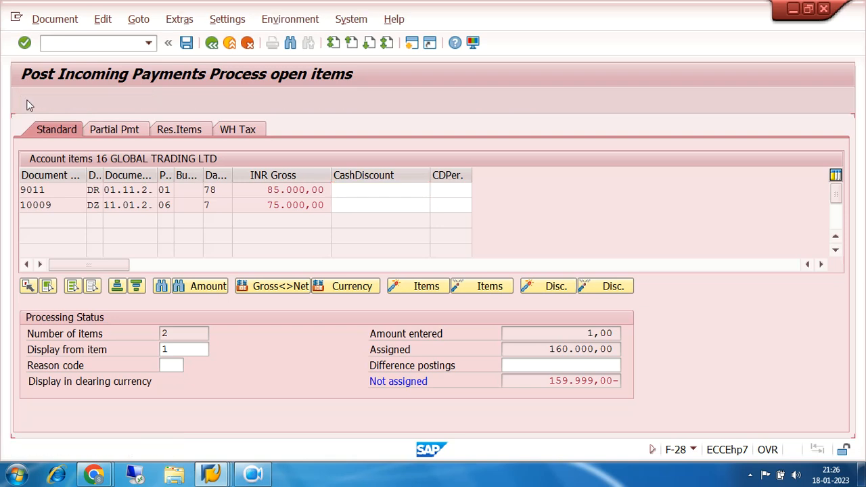
{"action": "double_click", "coordinate": [389, 237]}
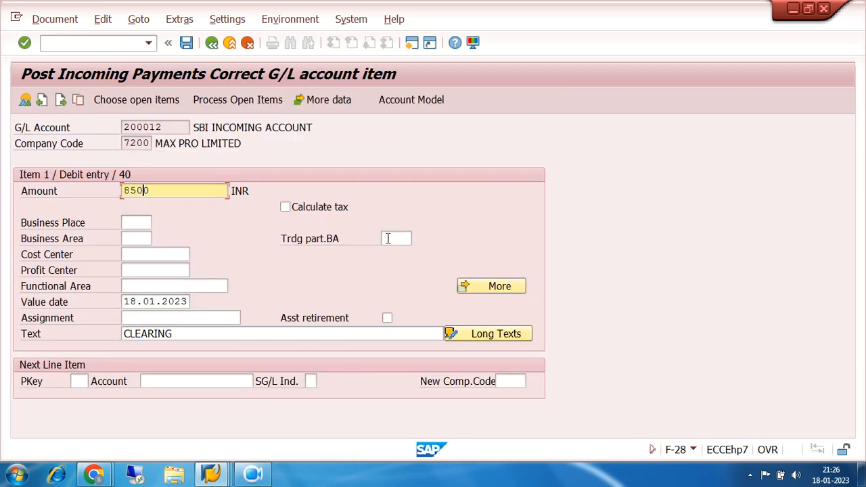
{"action": "left_click", "coordinate": [237, 100]}
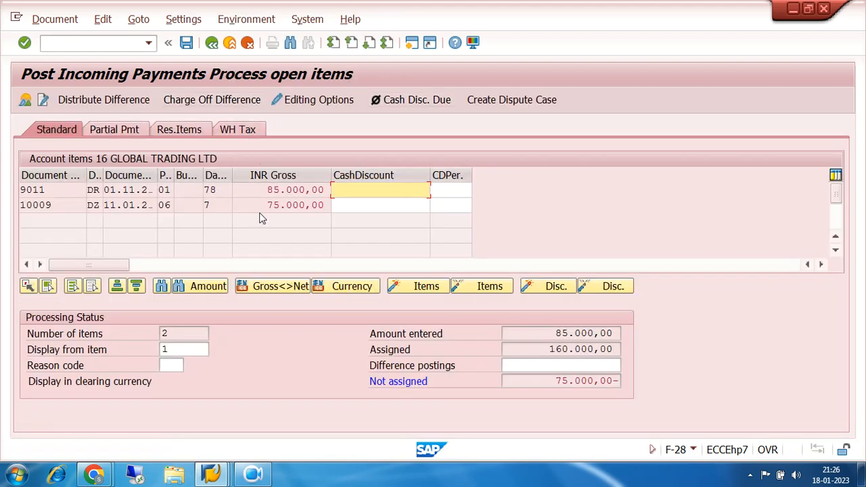
{"action": "left_click", "coordinate": [269, 207]}
{"action": "double_click", "coordinate": [269, 205]}
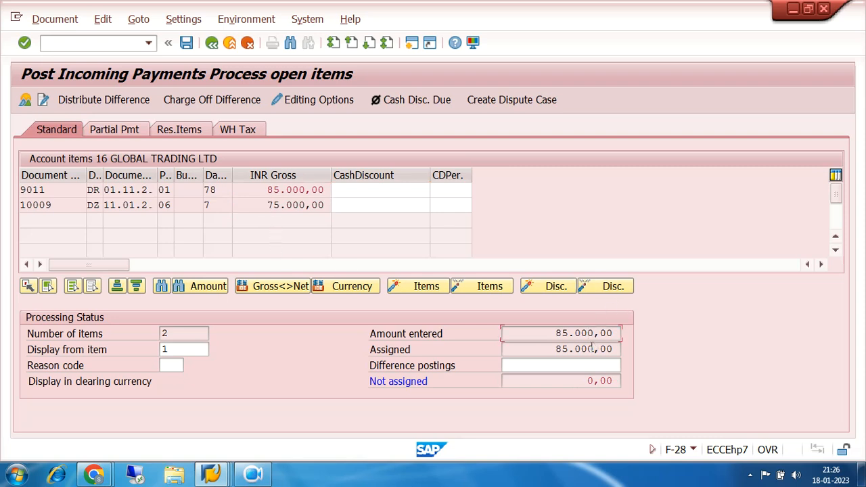
Simulate the 85.000,00 incoming payment, post the document and return to SAP Easy Access.
{"action": "left_click", "coordinate": [55, 19]}
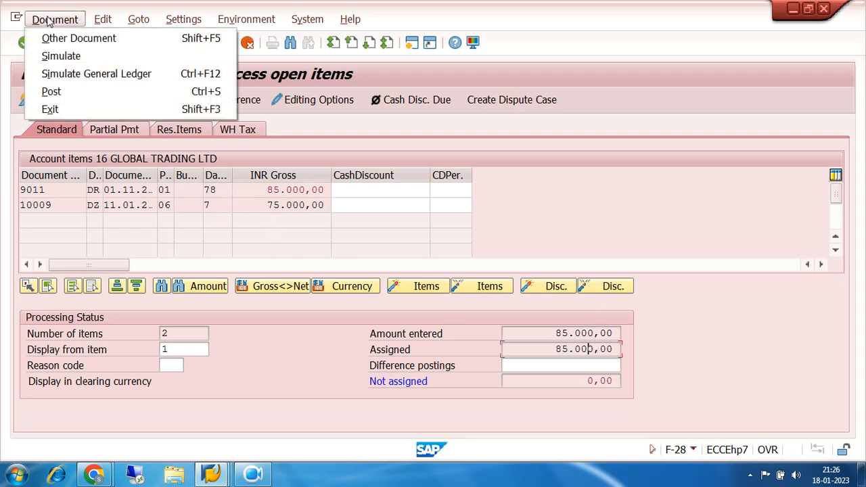
{"action": "left_click", "coordinate": [61, 55]}
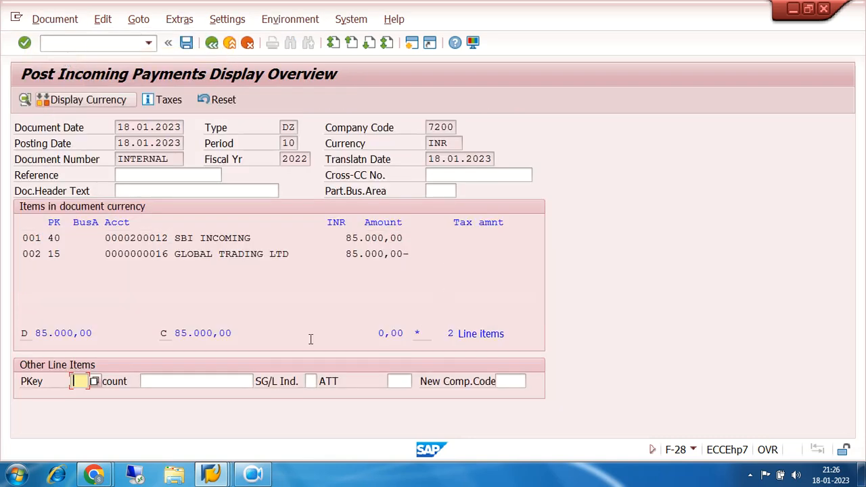
{"action": "left_click", "coordinate": [186, 43]}
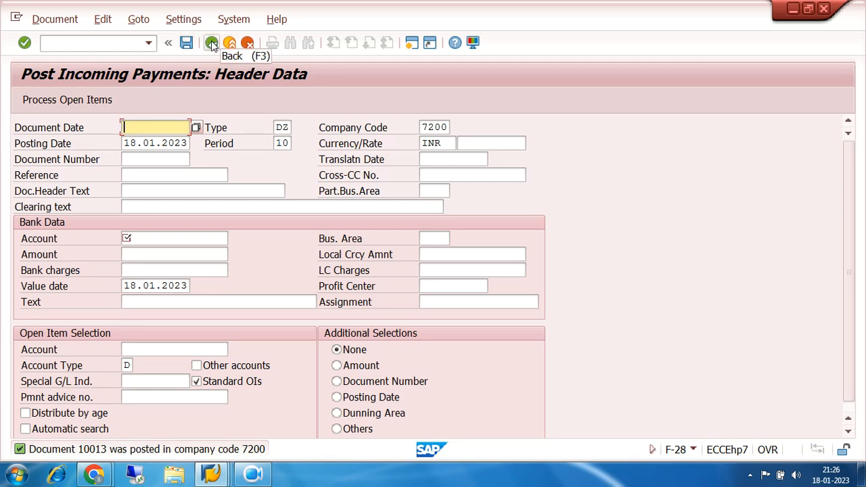
{"action": "left_click", "coordinate": [212, 44]}
{"action": "left_click", "coordinate": [270, 311]}
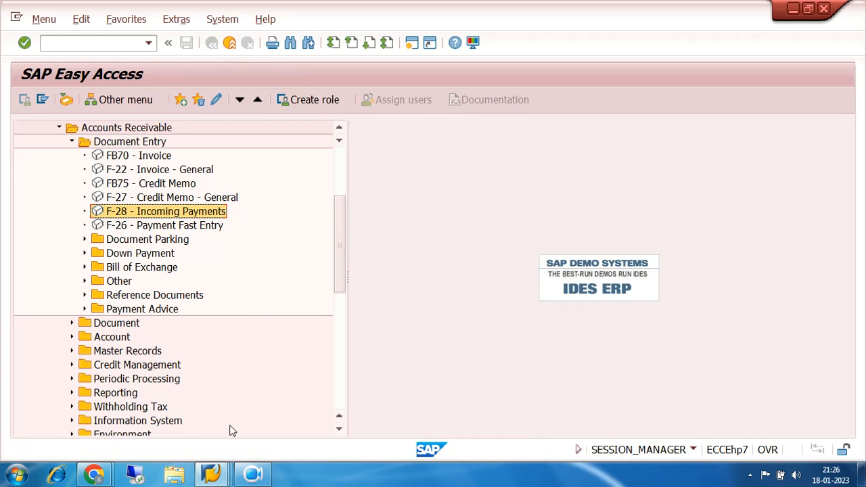
Switch to the session with the vendor line items, exit to SAP Easy Access and run transaction FBL1N.
{"action": "left_click", "coordinate": [214, 473]}
{"action": "left_click", "coordinate": [224, 406]}
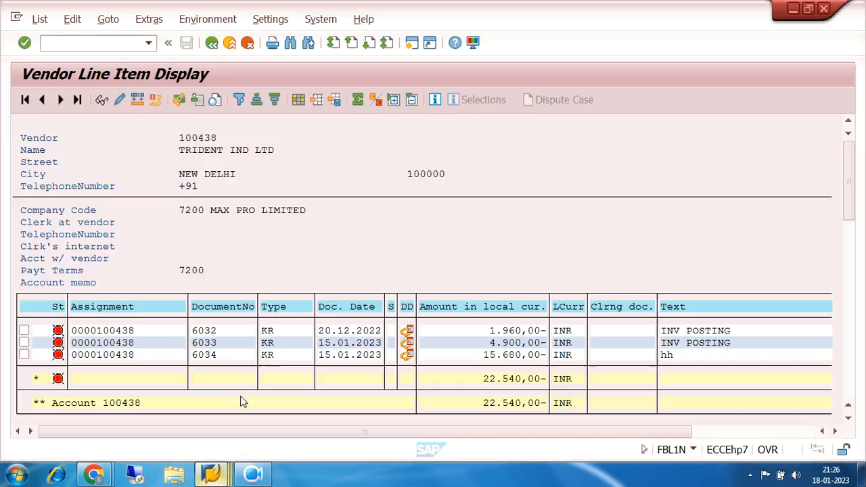
{"action": "left_click", "coordinate": [211, 44]}
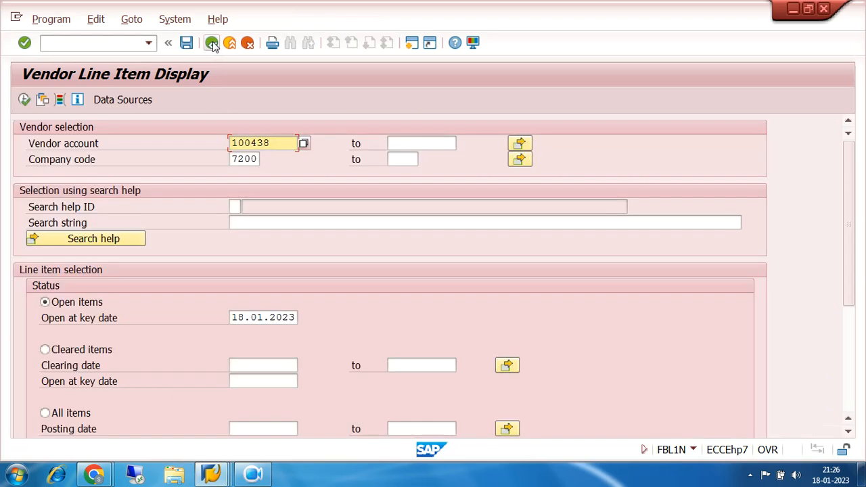
{"action": "left_click", "coordinate": [212, 43]}
{"action": "left_click", "coordinate": [148, 43]}
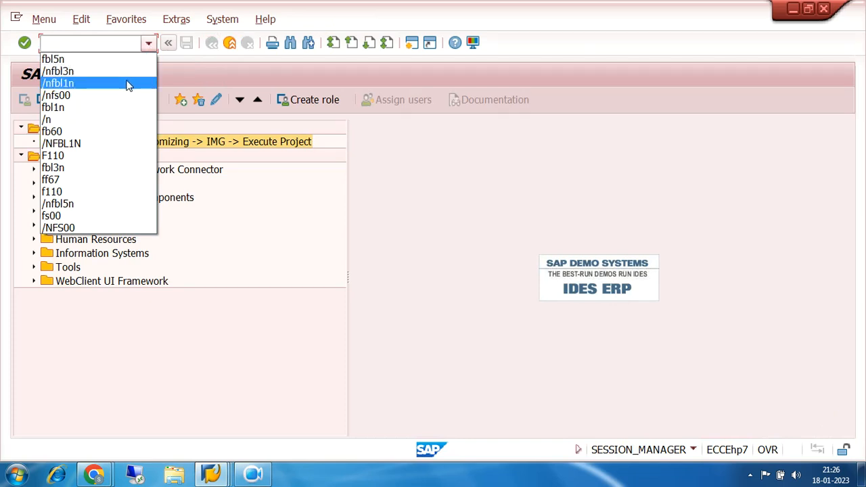
{"action": "left_click", "coordinate": [128, 85]}
{"action": "left_click", "coordinate": [24, 42]}
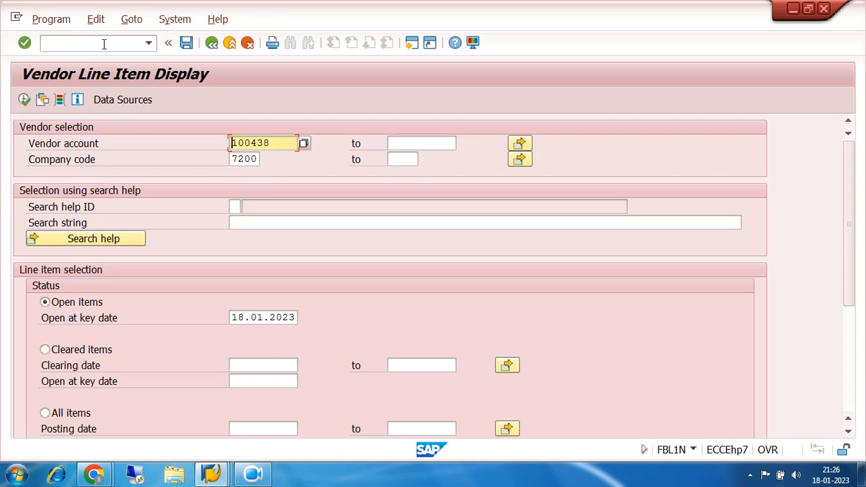
Run transaction /nfbl3n to reach the G/L account line item selection.
{"action": "left_click", "coordinate": [148, 43]}
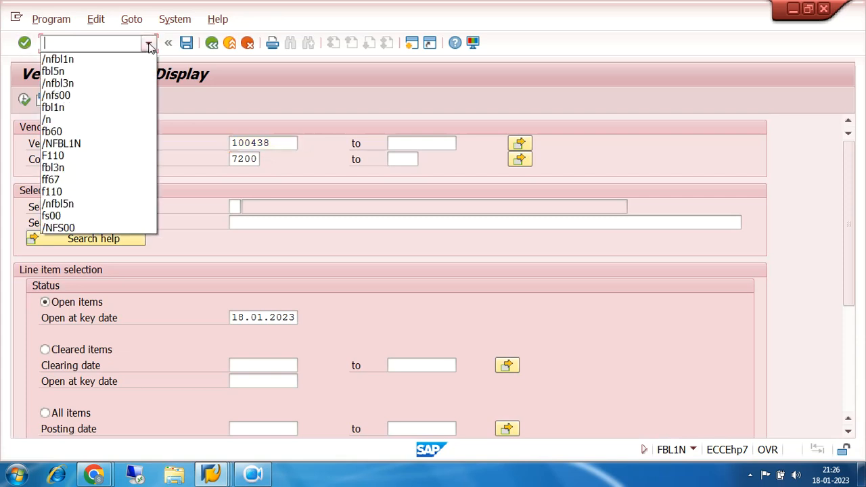
{"action": "left_click", "coordinate": [98, 83]}
{"action": "left_click", "coordinate": [25, 43]}
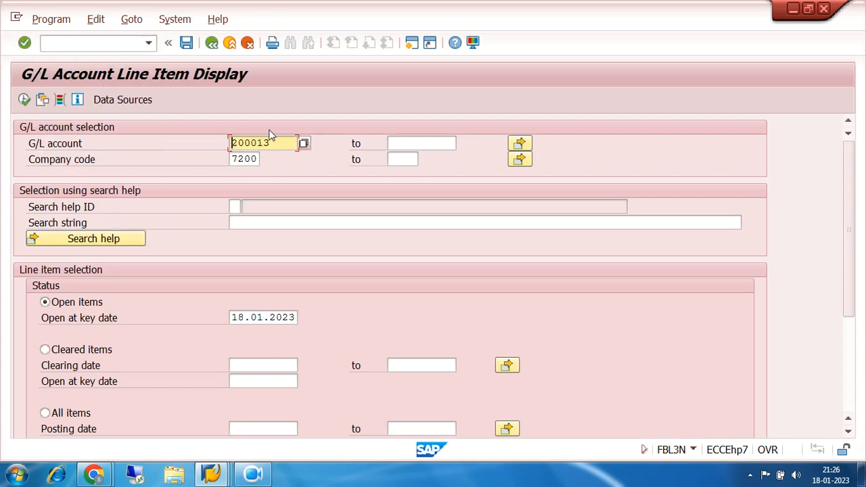
Set the G/L account range from 200011 SBI MAIN BANK ACCOUNT to 200013 and execute the open item display.
{"action": "left_click", "coordinate": [304, 144]}
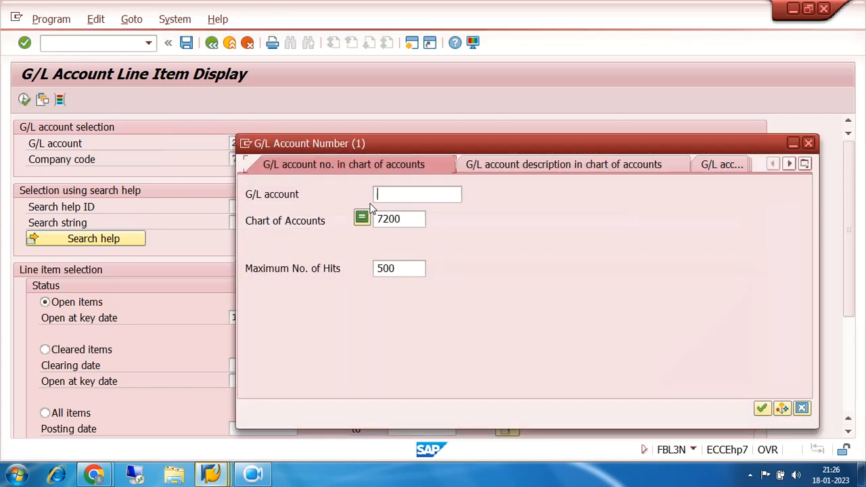
{"action": "left_click", "coordinate": [760, 408]}
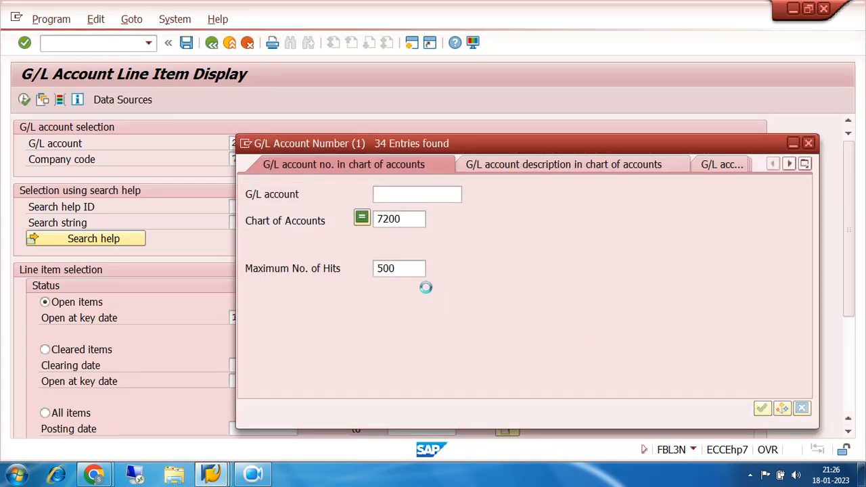
{"action": "scroll", "coordinate": [419, 284], "scroll_direction": "down", "scroll_amount": 4}
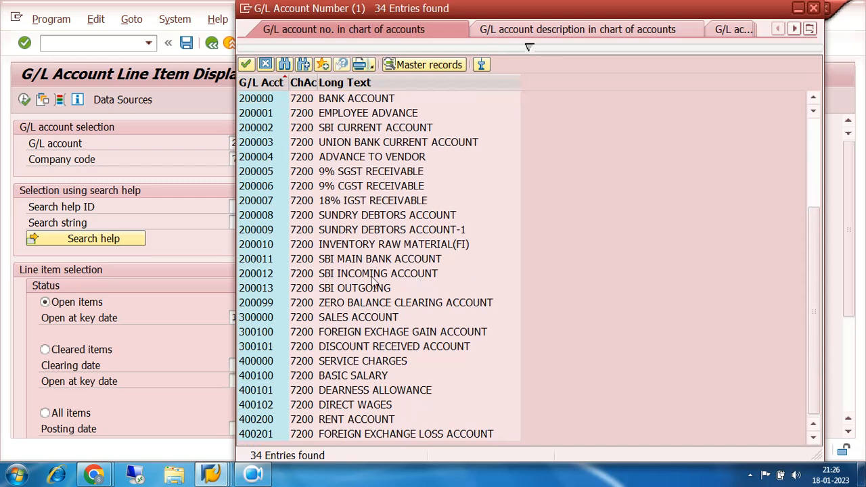
{"action": "left_click", "coordinate": [266, 263]}
{"action": "double_click", "coordinate": [272, 288]}
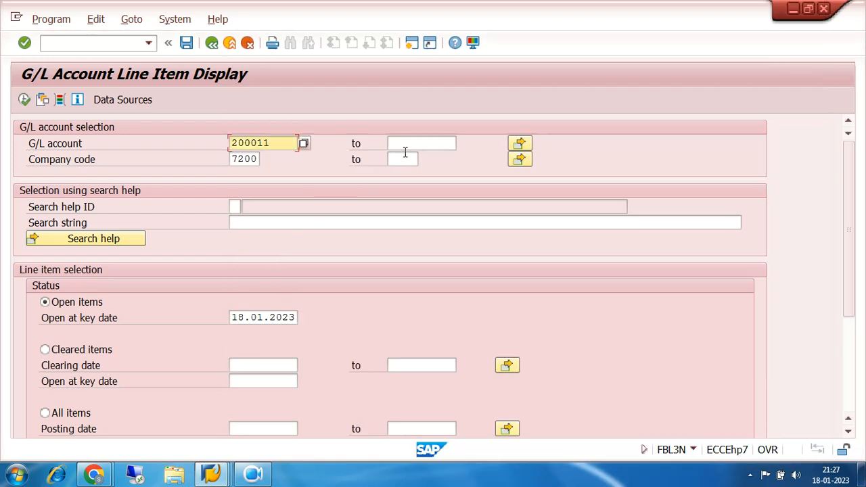
{"action": "left_click", "coordinate": [410, 142]}
{"action": "type", "text": "20"}
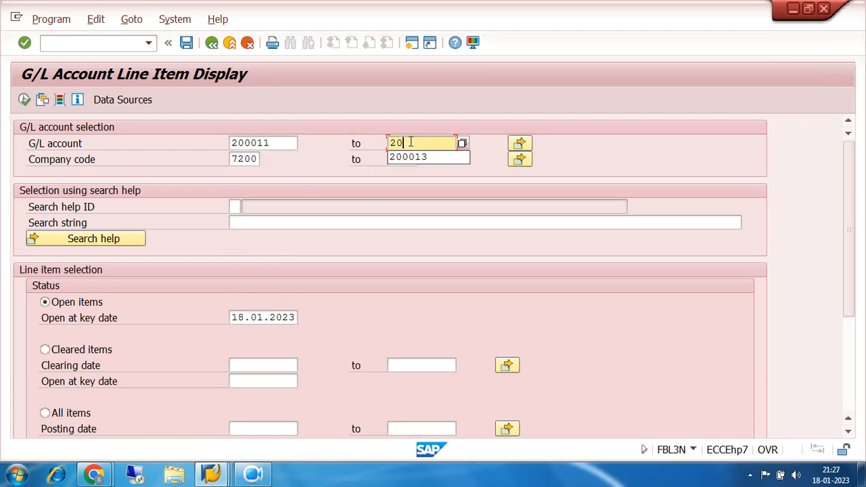
{"action": "key", "text": "Return"}
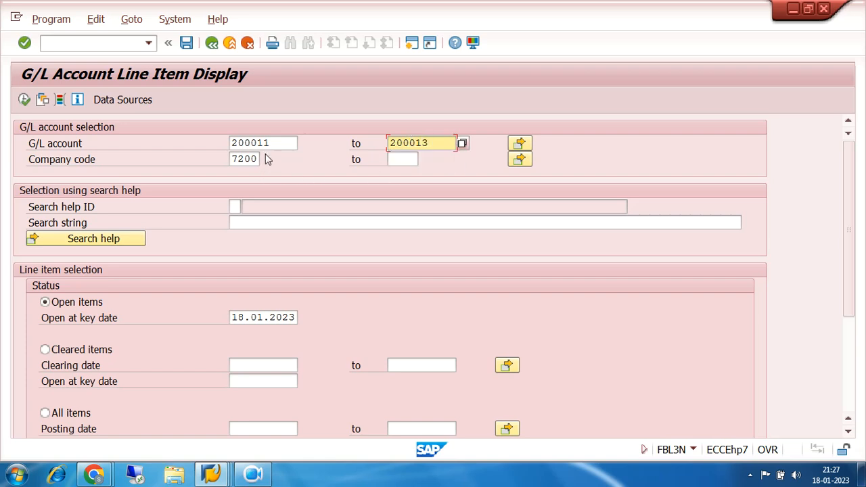
{"action": "left_click", "coordinate": [280, 141]}
{"action": "left_click", "coordinate": [436, 143]}
{"action": "left_click", "coordinate": [24, 100]}
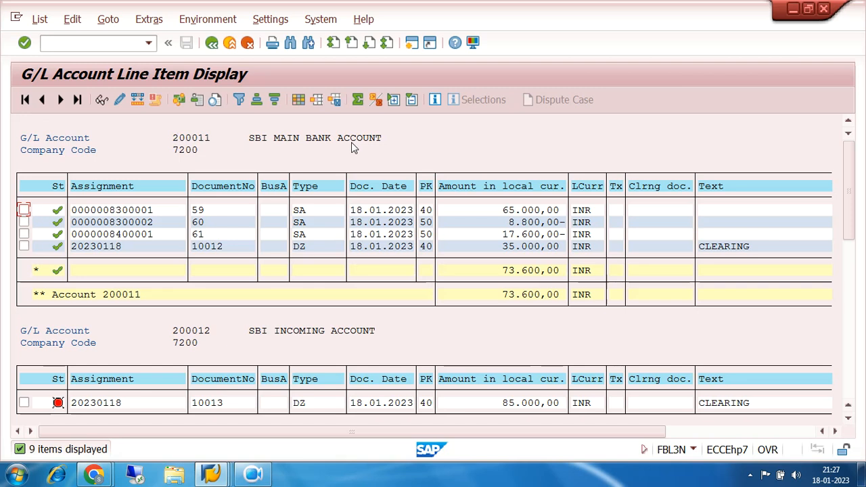
Review the line items and balances of the SBI Main Bank, SBI Incoming and SBI Outgoing accounts.
{"action": "left_click", "coordinate": [505, 270]}
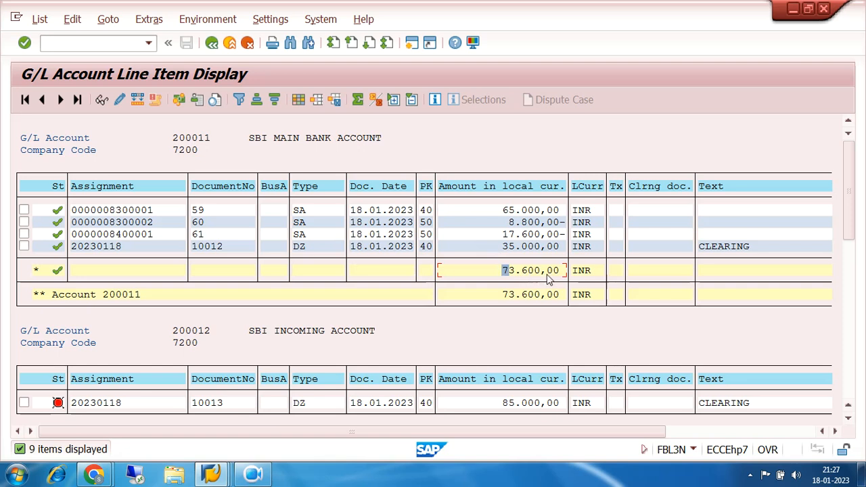
{"action": "scroll", "coordinate": [549, 277], "scroll_direction": "down", "scroll_amount": 4}
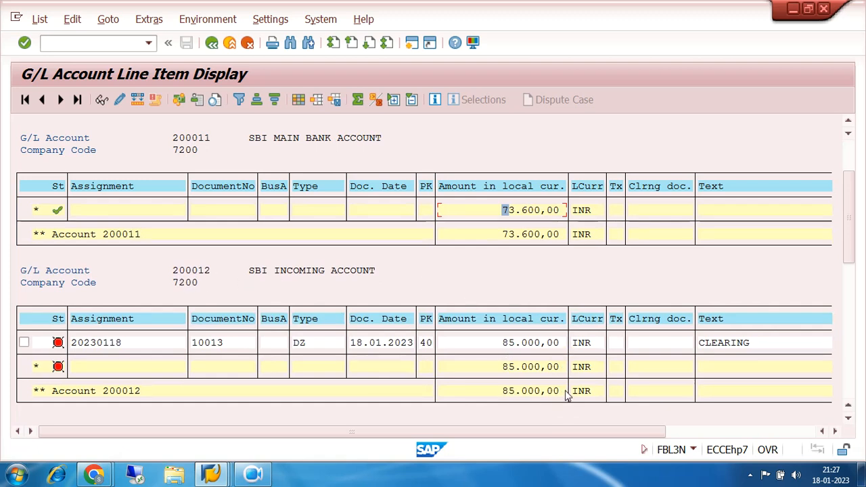
{"action": "scroll", "coordinate": [496, 280], "scroll_direction": "down", "scroll_amount": 2}
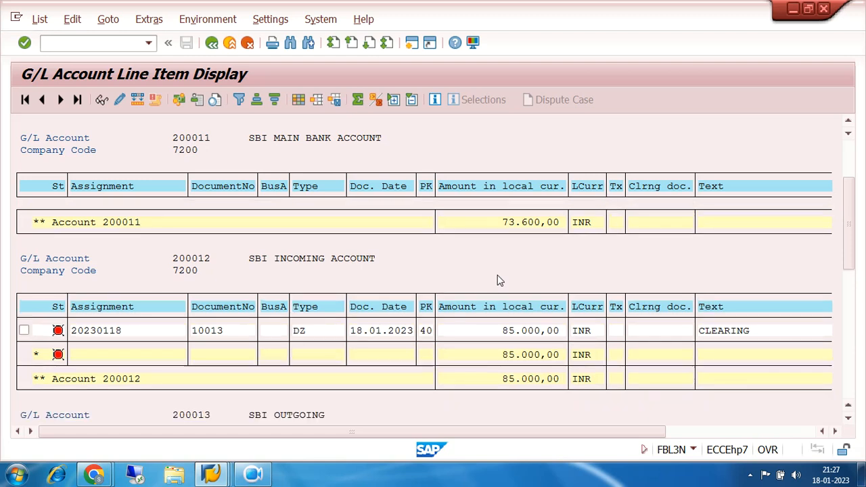
{"action": "scroll", "coordinate": [492, 273], "scroll_direction": "down", "scroll_amount": 6}
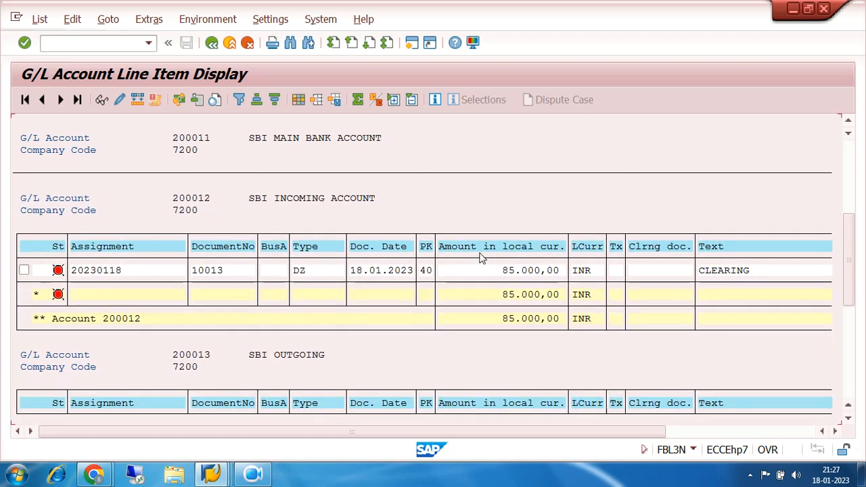
{"action": "scroll", "coordinate": [477, 257], "scroll_direction": "down", "scroll_amount": 5}
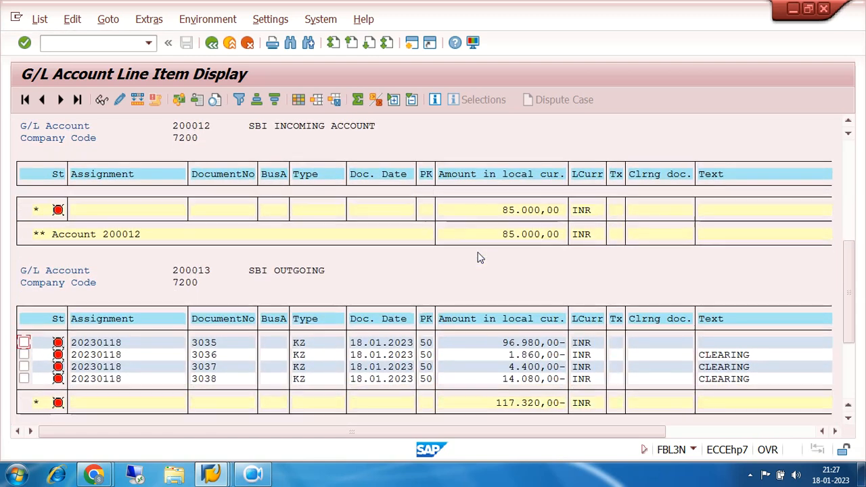
{"action": "scroll", "coordinate": [478, 257], "scroll_direction": "down", "scroll_amount": 2}
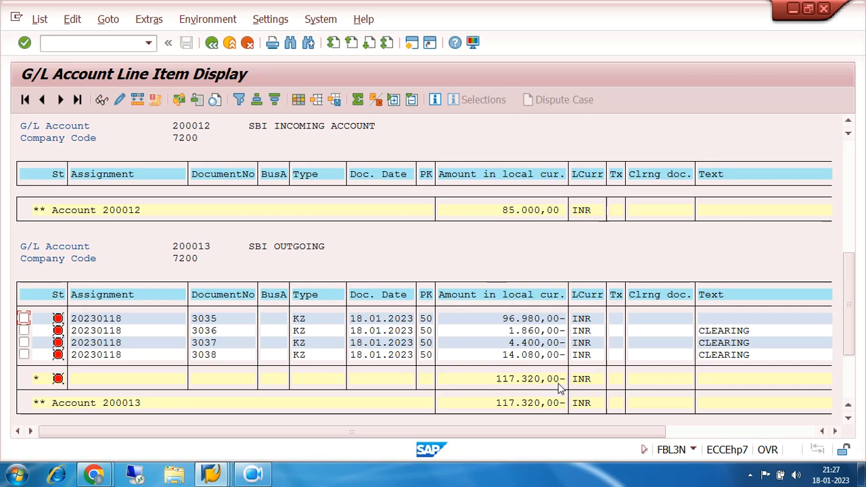
Examine each SBI Outgoing payment amount, the SBI Incoming receipt and the main bank account's items.
{"action": "left_click", "coordinate": [535, 318]}
{"action": "left_click", "coordinate": [532, 331]}
{"action": "left_click", "coordinate": [532, 343]}
{"action": "left_click", "coordinate": [532, 355]}
{"action": "scroll", "coordinate": [508, 336], "scroll_direction": "up", "scroll_amount": 4}
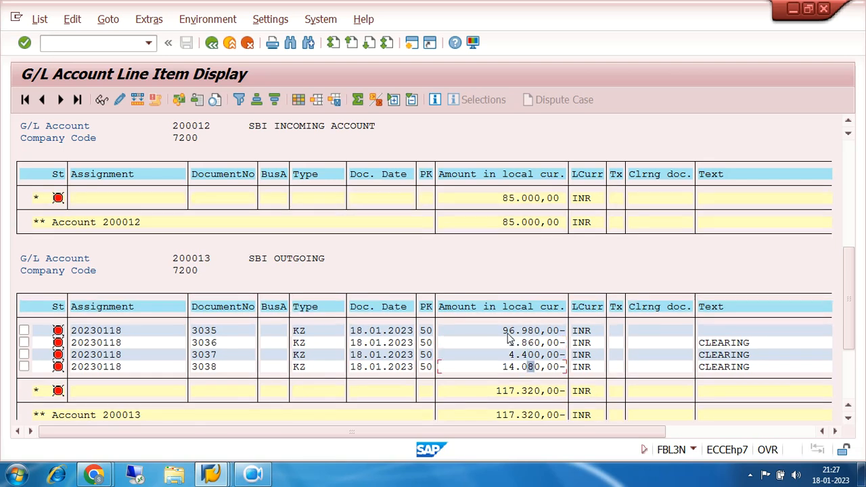
{"action": "left_click", "coordinate": [517, 224]}
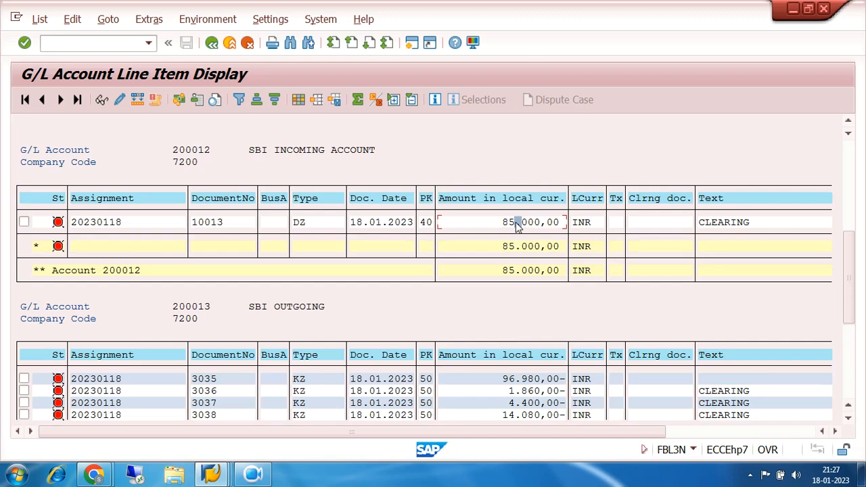
{"action": "scroll", "coordinate": [514, 226], "scroll_direction": "up", "scroll_amount": 3}
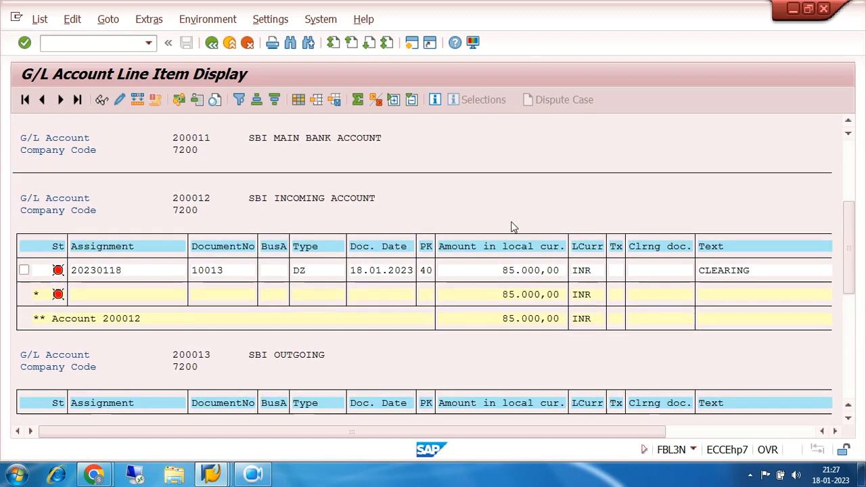
{"action": "scroll", "coordinate": [513, 227], "scroll_direction": "up", "scroll_amount": 5}
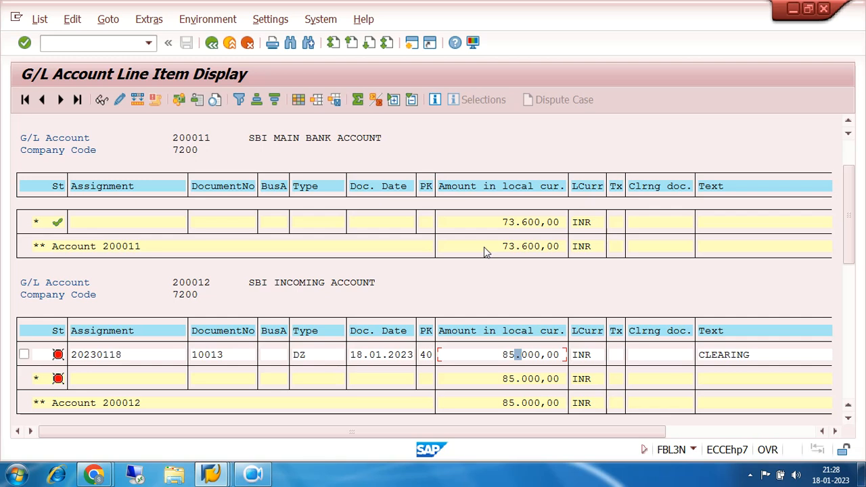
{"action": "scroll", "coordinate": [484, 248], "scroll_direction": "up", "scroll_amount": 4}
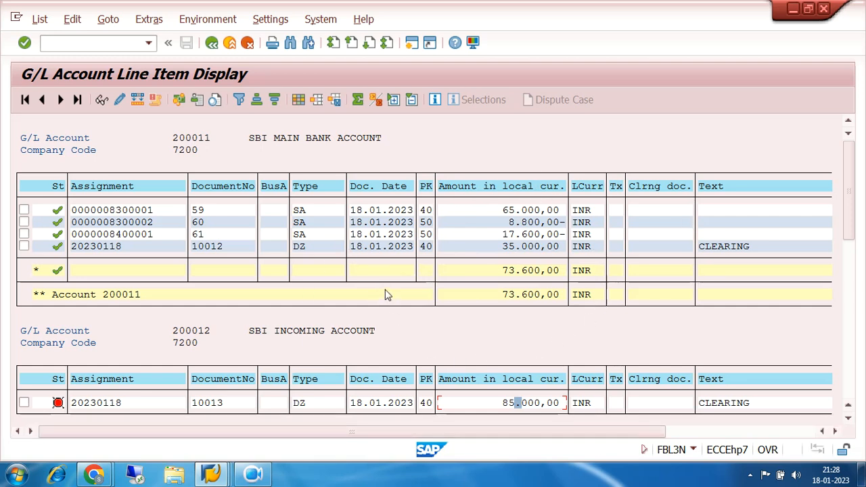
Minimize the SAP sessions and the browser, open the TOPIC FOR DAY workbook in Excel and maximize its window.
{"action": "mouse_move", "coordinate": [215, 473]}
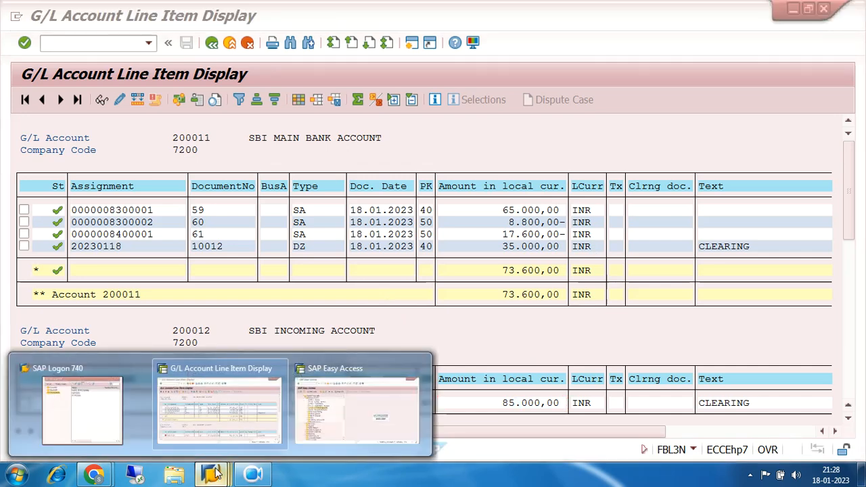
{"action": "left_click", "coordinate": [304, 433]}
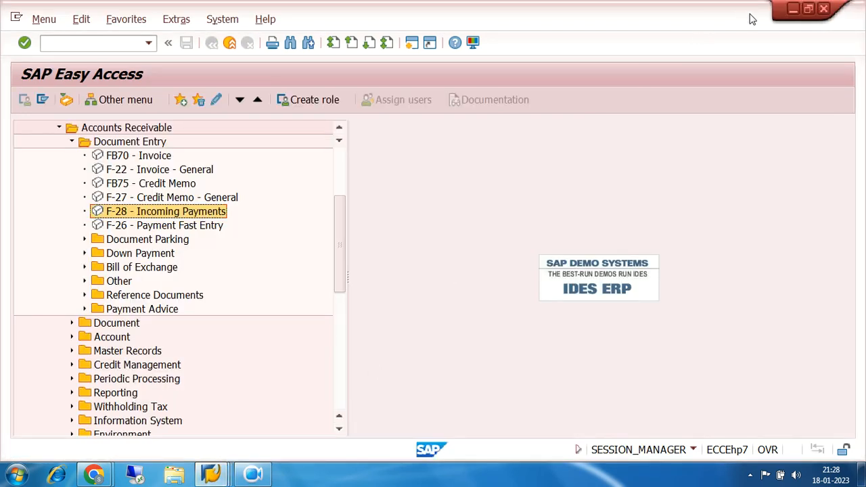
{"action": "left_click", "coordinate": [792, 9]}
{"action": "left_click", "coordinate": [792, 10]}
{"action": "left_click", "coordinate": [478, 88]}
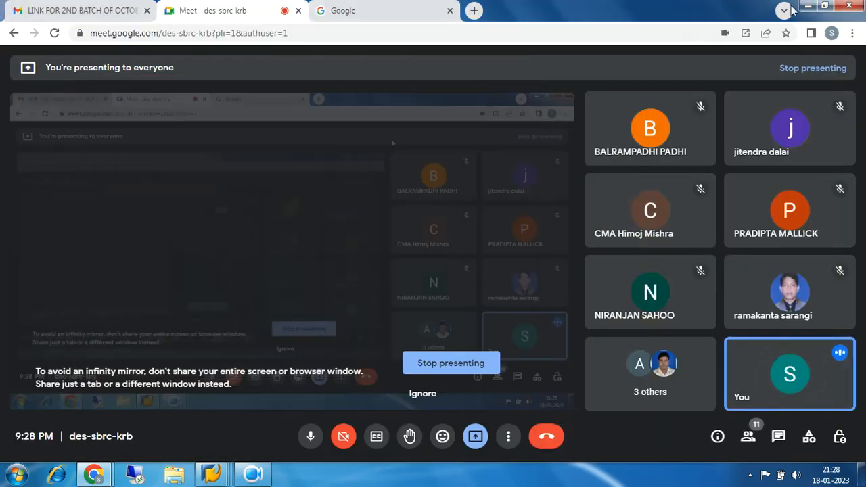
{"action": "left_click", "coordinate": [807, 6]}
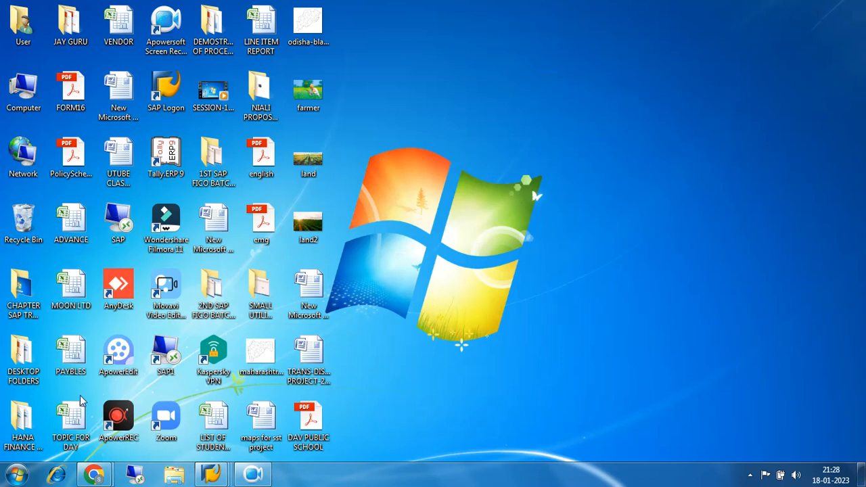
{"action": "double_click", "coordinate": [82, 422]}
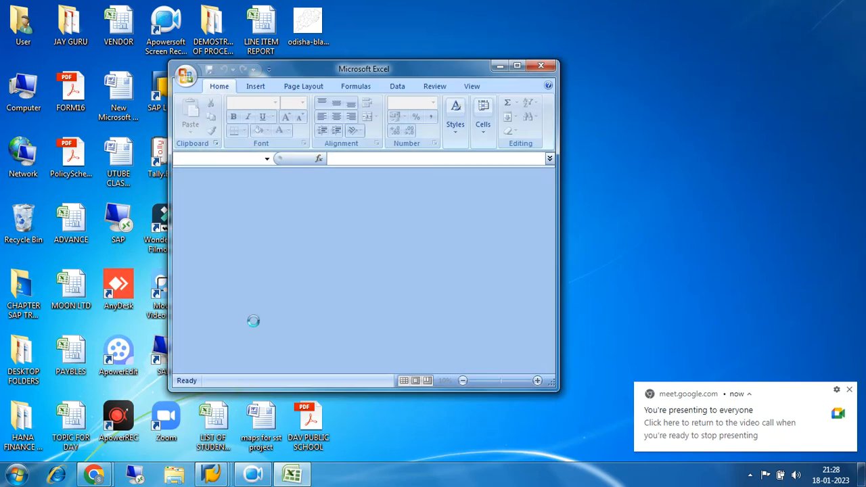
{"action": "left_click", "coordinate": [517, 66]}
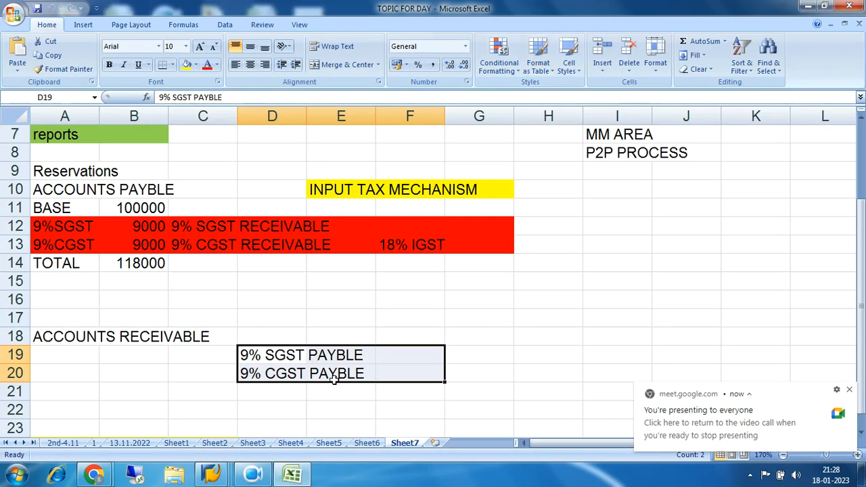
Add a new worksheet to the workbook, dismiss the meeting notification and enlarge the sheet's zoom to about 210%.
{"action": "left_click", "coordinate": [434, 444]}
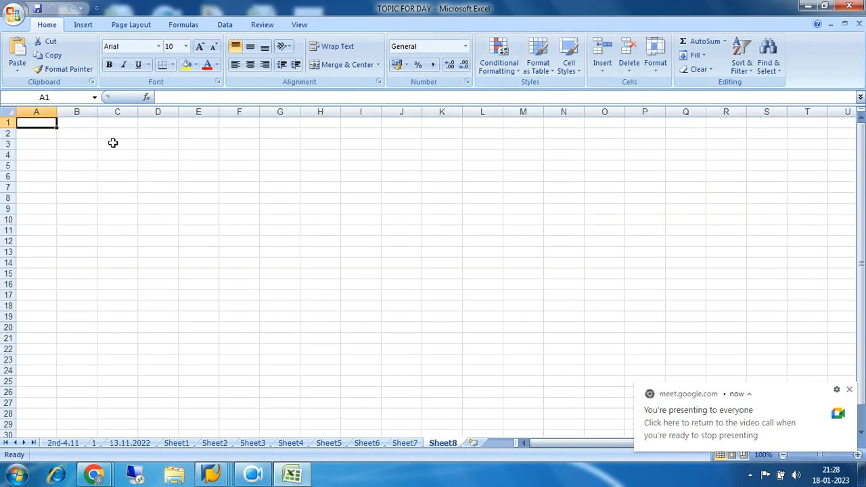
{"action": "left_click", "coordinate": [849, 390]}
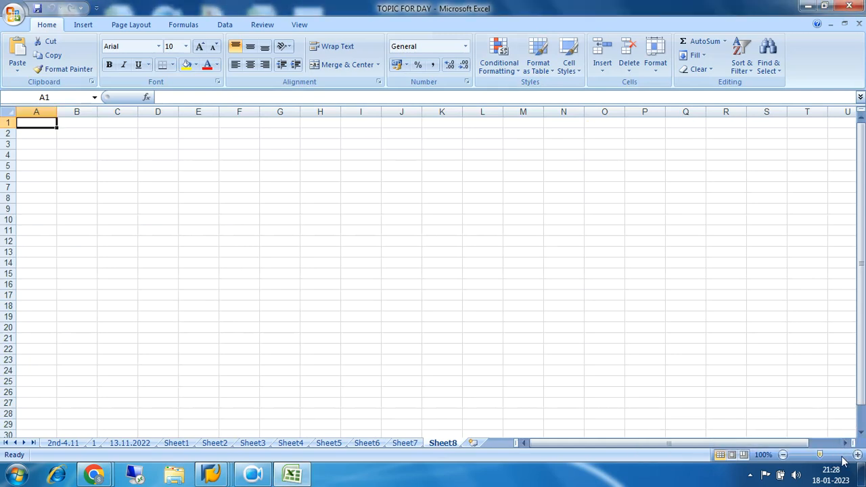
{"action": "left_click", "coordinate": [857, 454]}
{"action": "left_click", "coordinate": [857, 454]}
{"action": "left_click", "coordinate": [857, 454]}
{"action": "left_click", "coordinate": [857, 454]}
{"action": "left_click", "coordinate": [857, 455]}
{"action": "left_click", "coordinate": [857, 455]}
{"action": "left_click", "coordinate": [857, 454]}
{"action": "left_click", "coordinate": [857, 454]}
{"action": "left_click", "coordinate": [857, 454]}
{"action": "left_click", "coordinate": [857, 454]}
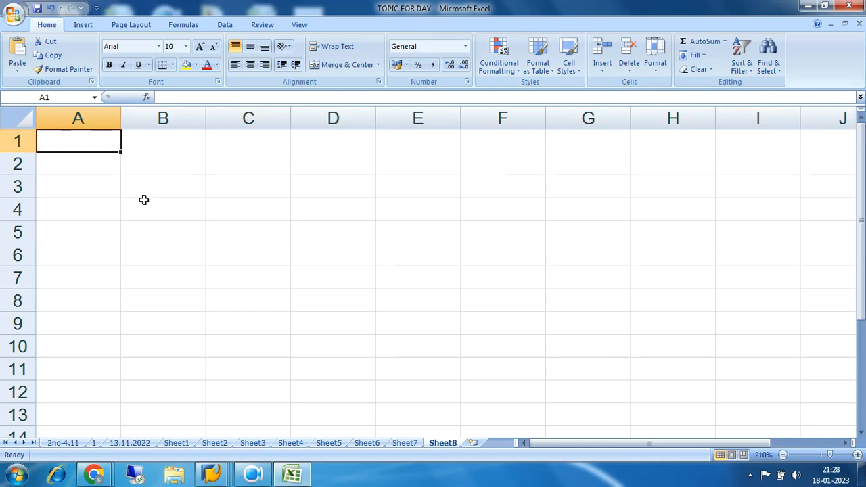
Enter 18.01.2023 in cell A1 and the label "date of bank reco" in cell C1.
{"action": "type", "text": "18.01.2023"}
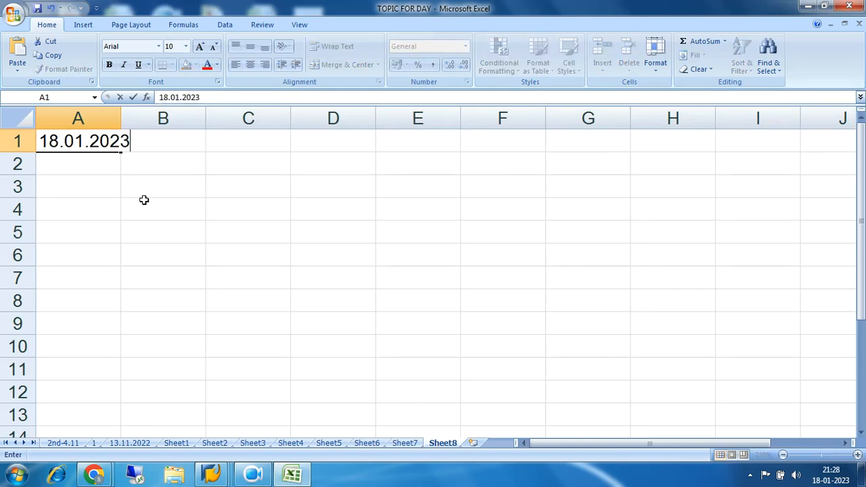
{"action": "key", "text": "Right"}
{"action": "key", "text": "Right"}
{"action": "type", "text": "d"}
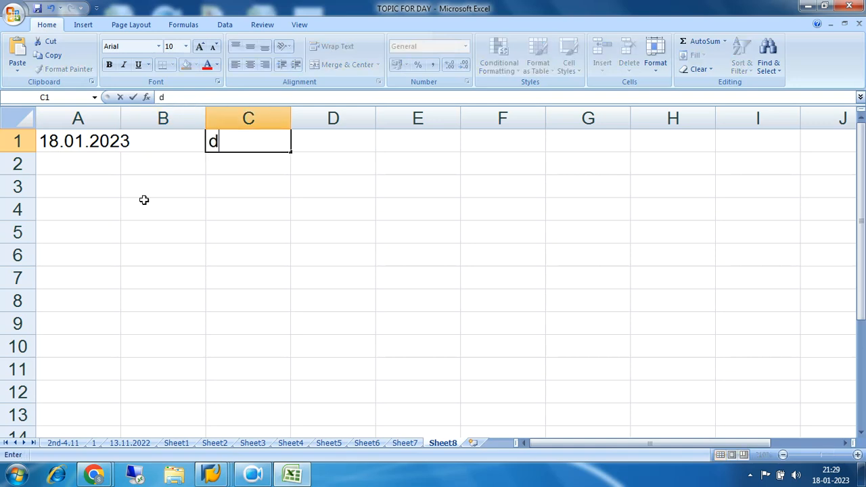
{"action": "type", "text": "ate of ba"}
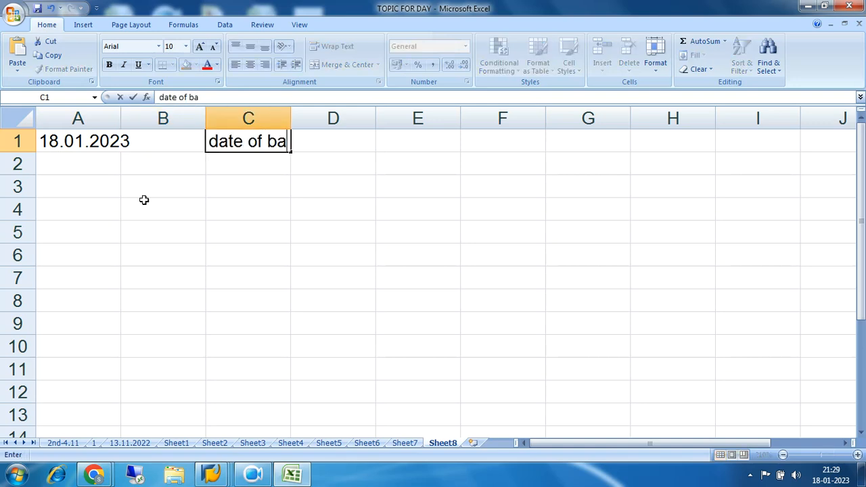
{"action": "type", "text": "nk reco"}
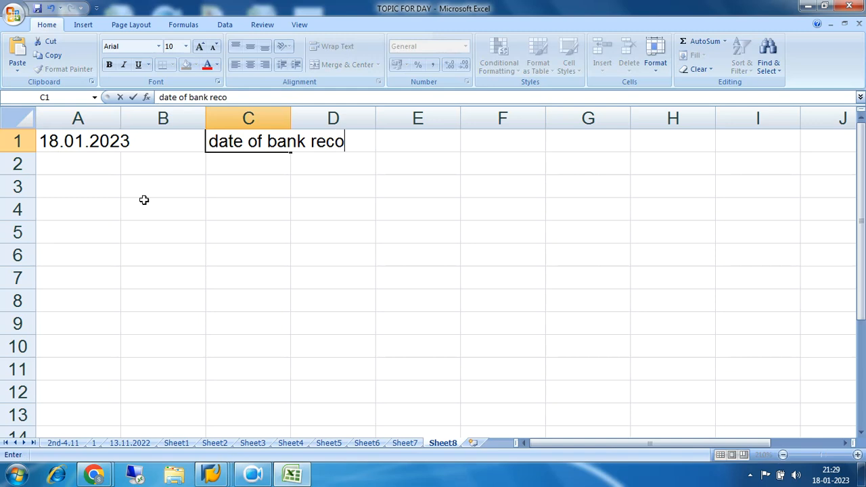
{"action": "key", "text": "Return"}
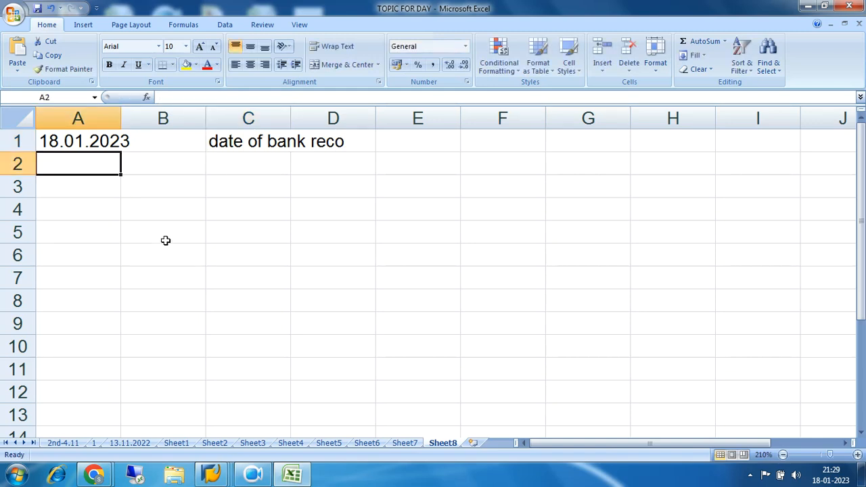
Enter the label "opening balance as per statement" in cell A2 and move along the row to E2.
{"action": "type", "text": "opening balance as per statement"}
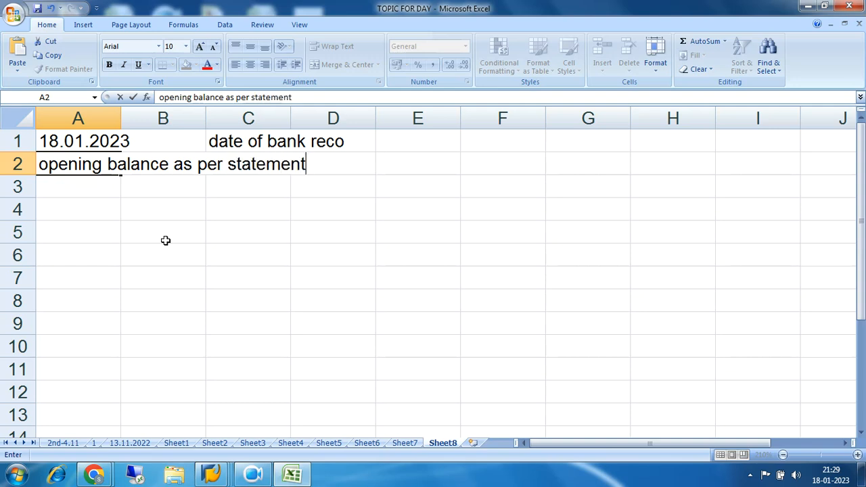
{"action": "key", "text": "Right"}
{"action": "key", "text": "Right"}
{"action": "key", "text": "Right"}
{"action": "key", "text": "Right"}
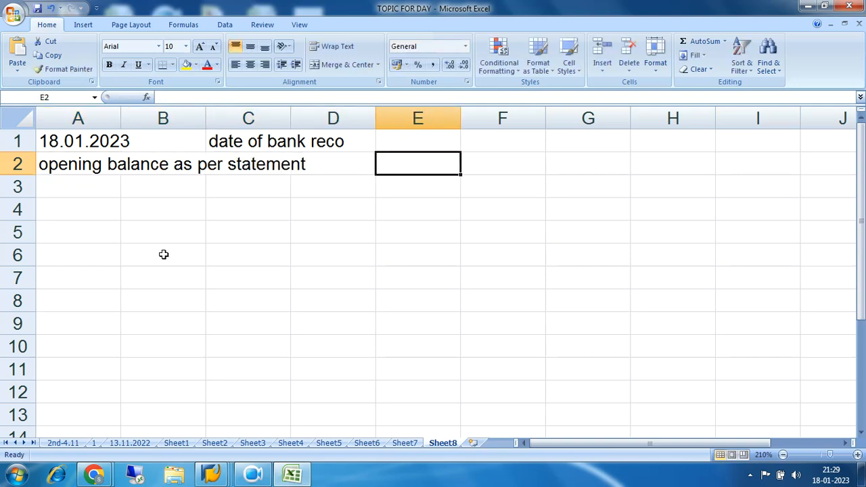
Look up the SBI Main Bank Account total in SAP's G/L line item display and enter 73600 in Excel cell E2.
{"action": "left_click", "coordinate": [212, 473]}
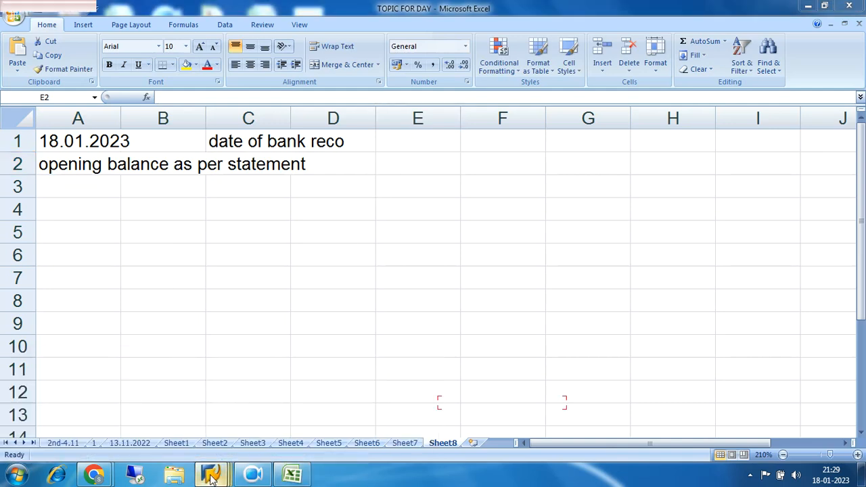
{"action": "mouse_move", "coordinate": [211, 476]}
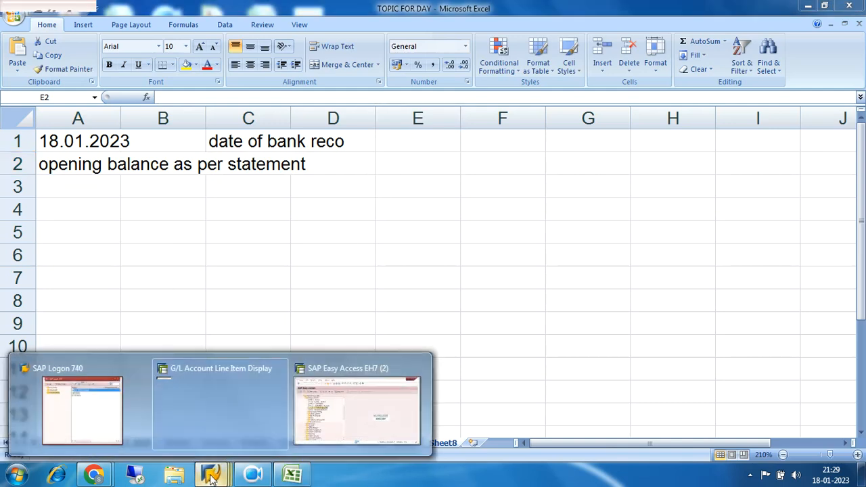
{"action": "left_click", "coordinate": [248, 409]}
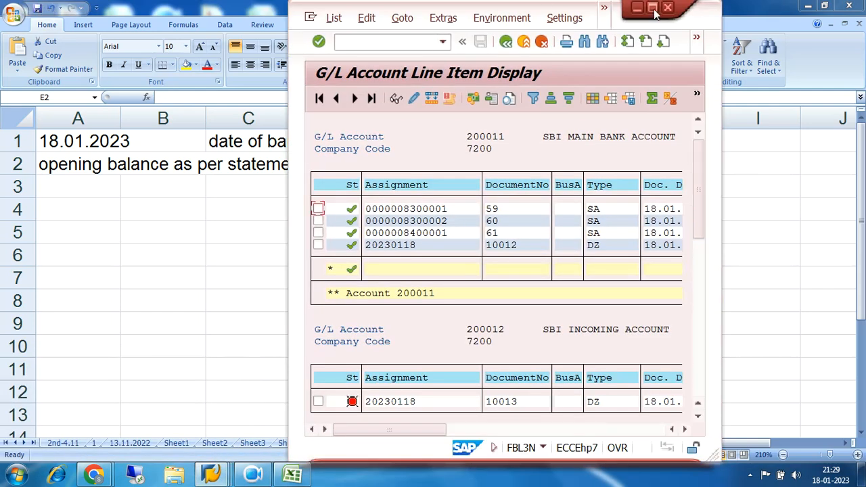
{"action": "double_click", "coordinate": [651, 10]}
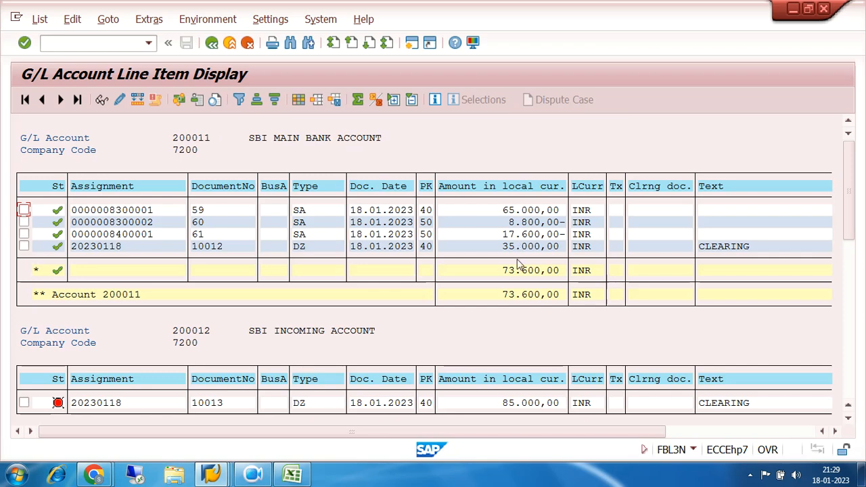
{"action": "left_click", "coordinate": [276, 474]}
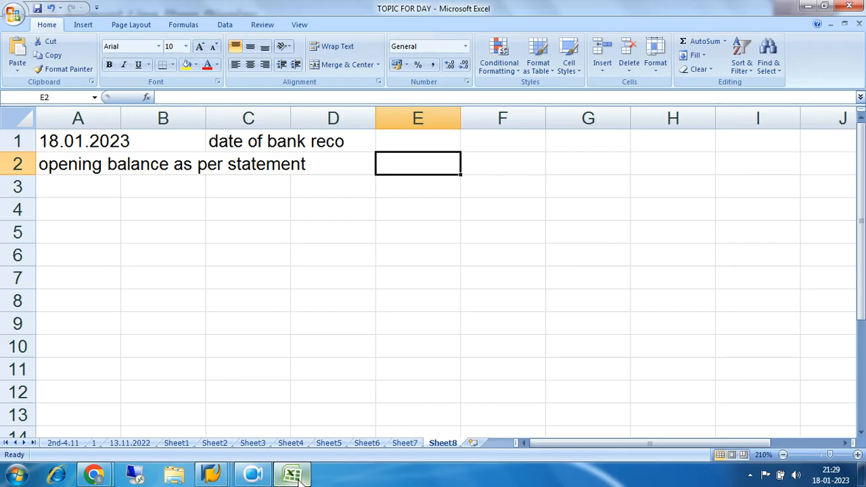
{"action": "type", "text": "73600"}
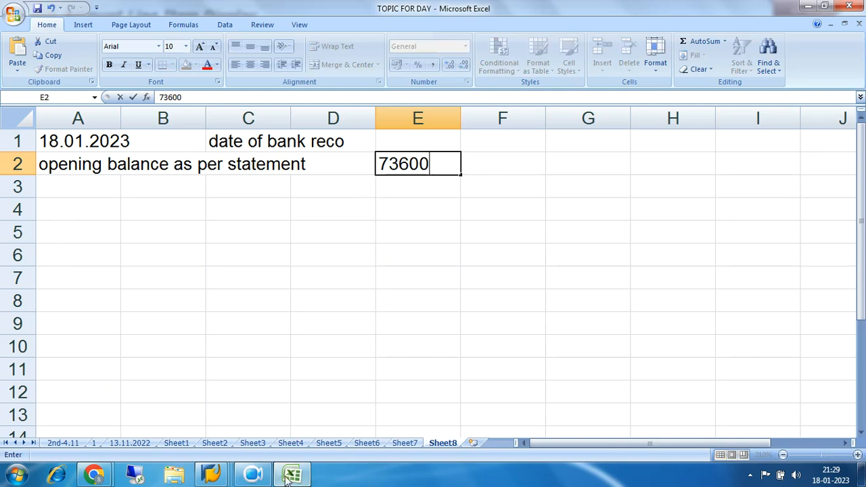
Check the SBI Incoming Account item in SAP, then in Excel enter "incoming cleared" in cell A3 and "+" in D3.
{"action": "left_click", "coordinate": [212, 475]}
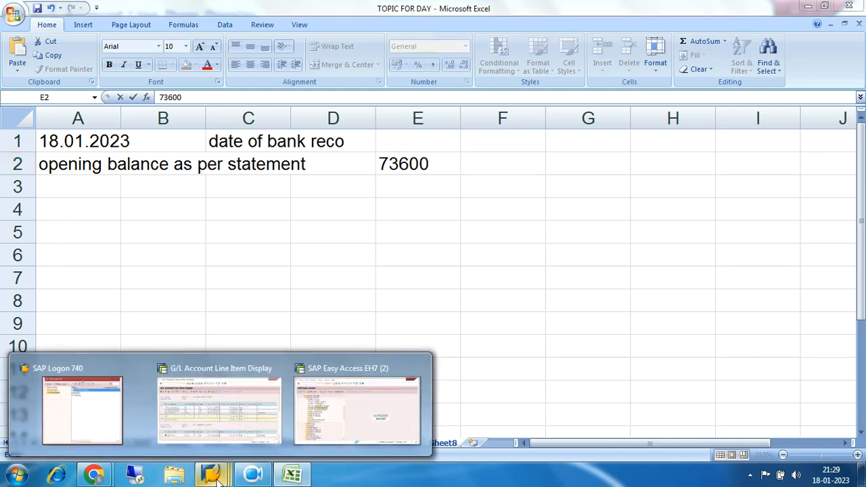
{"action": "left_click", "coordinate": [235, 403]}
{"action": "scroll", "coordinate": [533, 265], "scroll_direction": "down", "scroll_amount": 3}
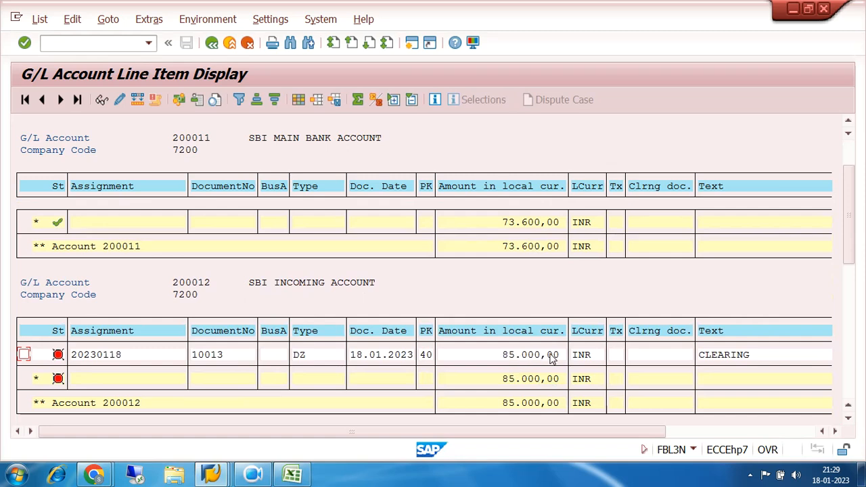
{"action": "left_click", "coordinate": [292, 474]}
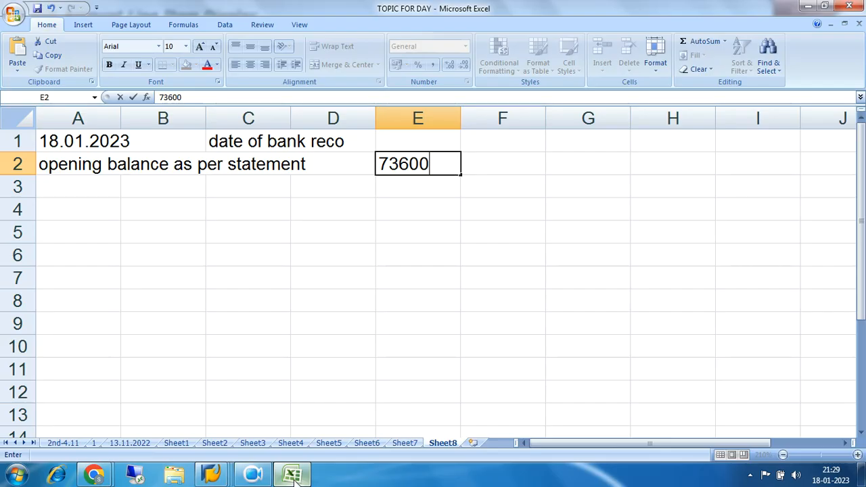
{"action": "left_click", "coordinate": [97, 190]}
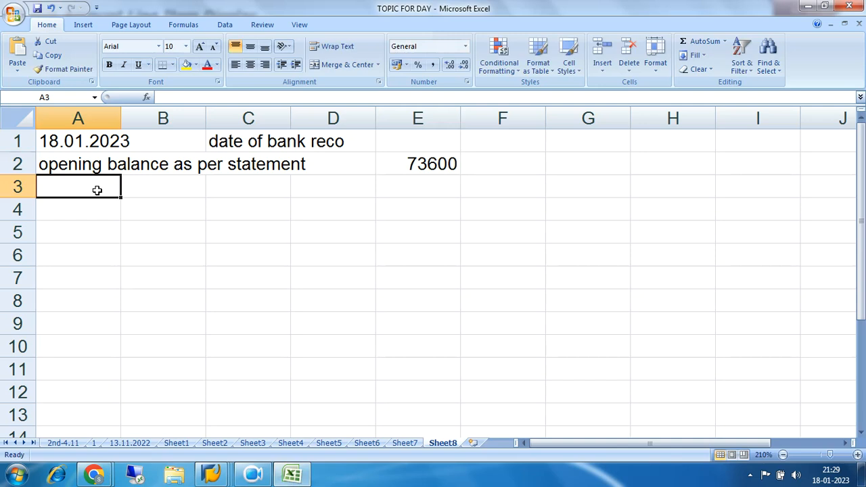
{"action": "type", "text": "incoming cleared"}
{"action": "key", "text": "Tab"}
{"action": "key", "text": "Tab"}
{"action": "key", "text": "Tab"}
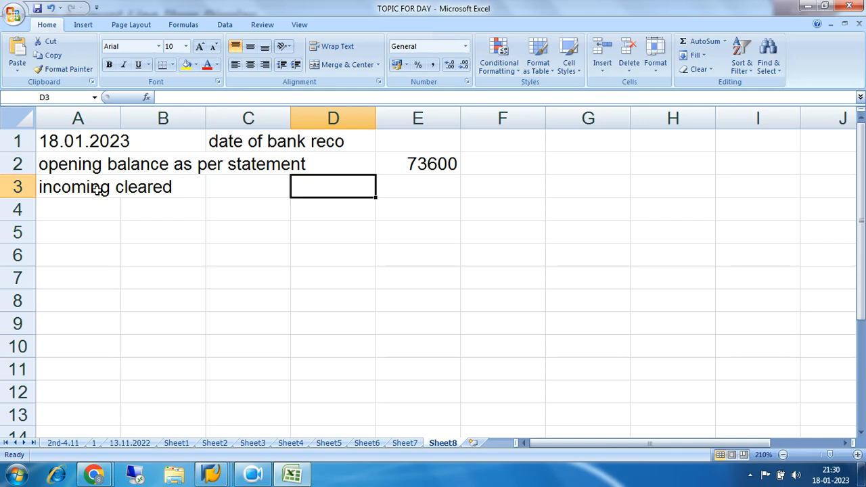
{"action": "type", "text": "+"}
{"action": "key", "text": "Tab"}
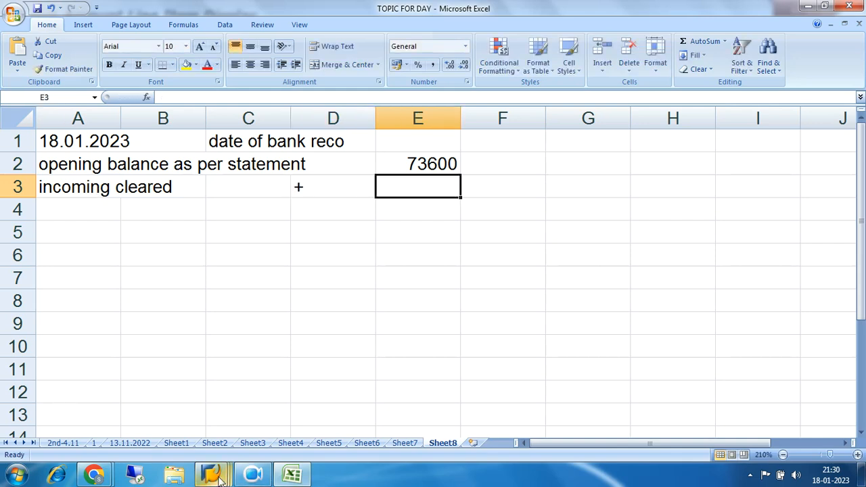
Recheck the incoming receipt amount in SAP and enter 85000 in Excel cell E3.
{"action": "mouse_move", "coordinate": [218, 479]}
{"action": "left_click", "coordinate": [308, 423]}
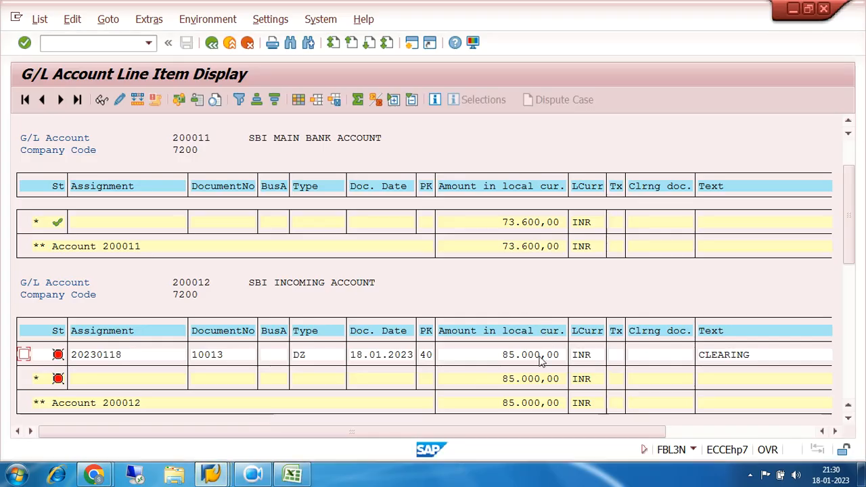
{"action": "left_click", "coordinate": [292, 475]}
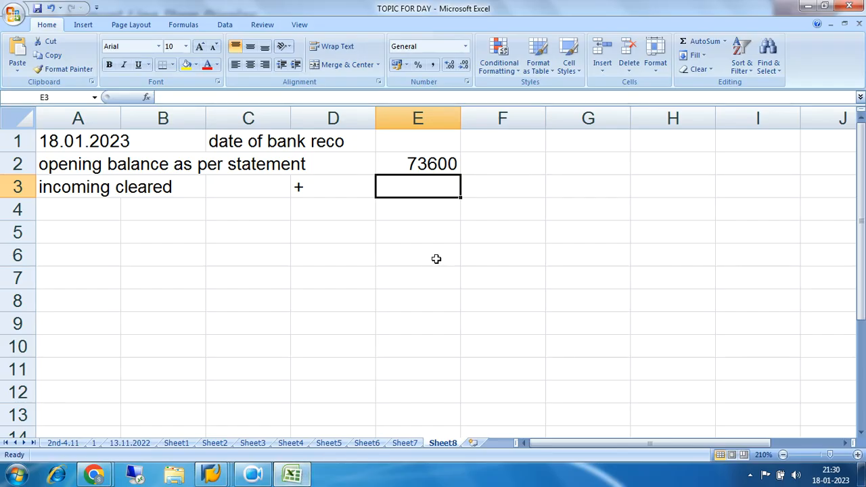
{"action": "type", "text": "85000"}
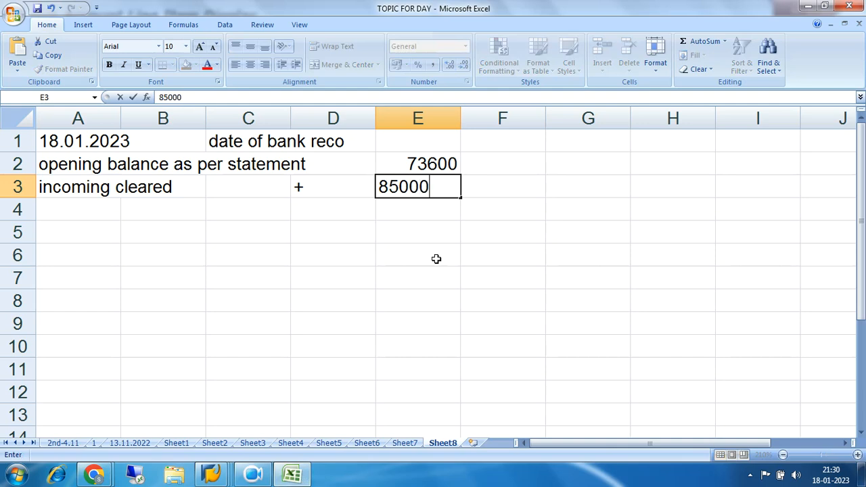
{"action": "key", "text": "Return"}
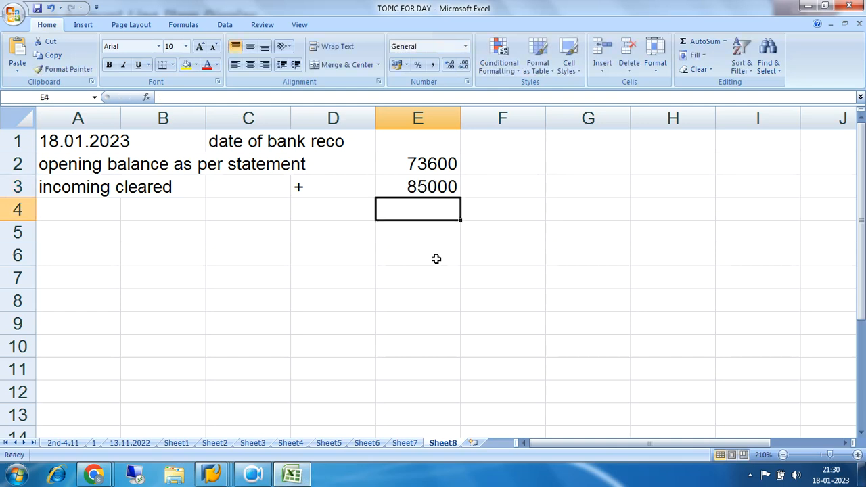
Add the incoming amount to the opening balance with +E3+E2 in cell E4 and label it "total" in C4.
{"action": "type", "text": "+"}
{"action": "key", "text": "Up"}
{"action": "type", "text": "+"}
{"action": "key", "text": "Up"}
{"action": "key", "text": "Up"}
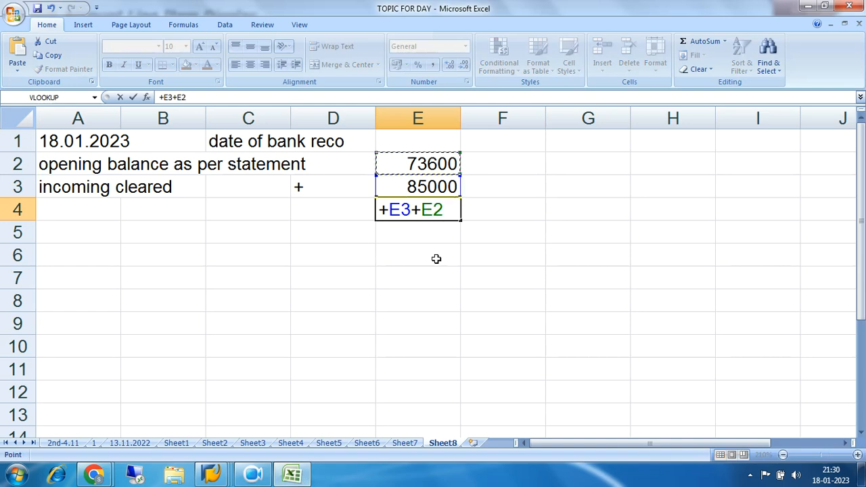
{"action": "key", "text": "Return"}
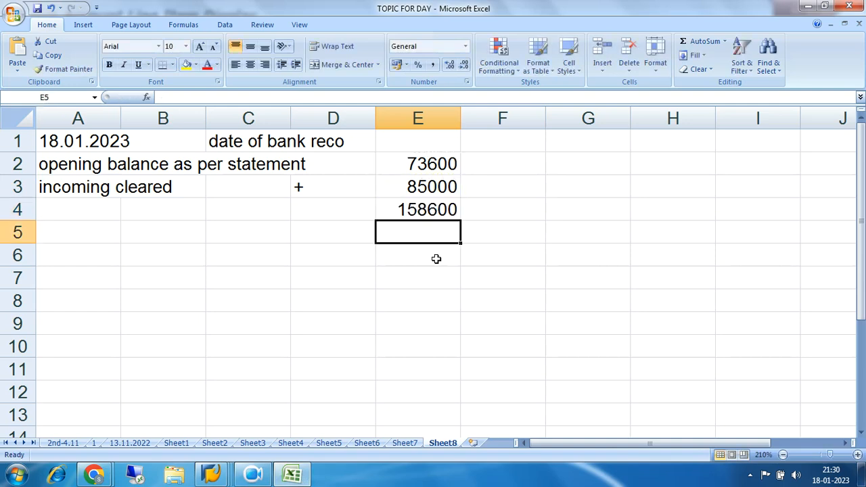
{"action": "left_click", "coordinate": [273, 210]}
{"action": "type", "text": "total"}
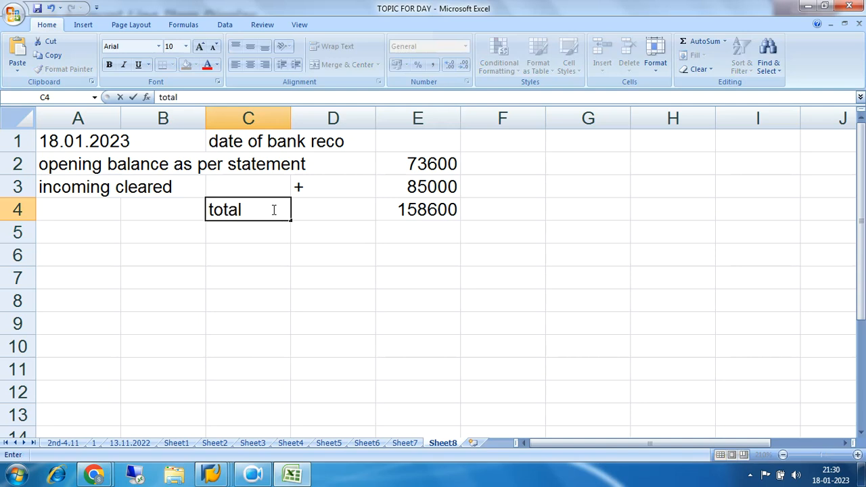
Enter the label "outgoing cleared" in cell A5 below the total row.
{"action": "key", "text": "Right"}
{"action": "key", "text": "Right"}
{"action": "key", "text": "Down"}
{"action": "key", "text": "Left"}
{"action": "key", "text": "Left"}
{"action": "key", "text": "Left"}
{"action": "key", "text": "Left"}
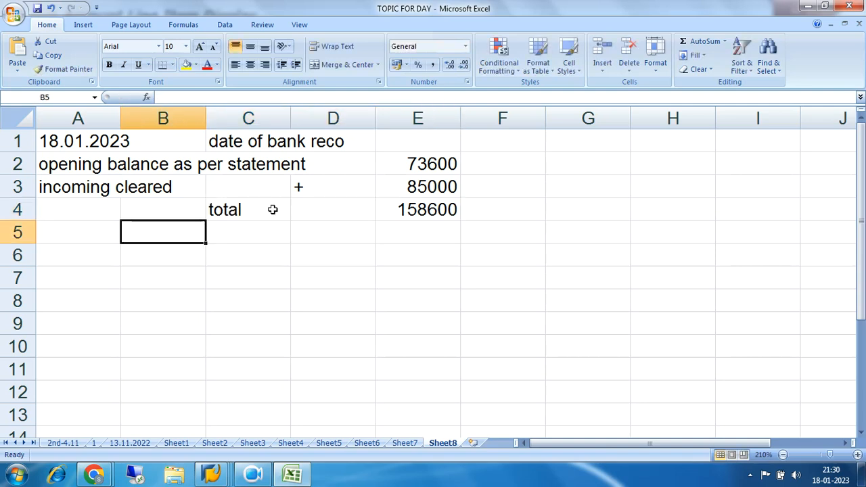
{"action": "type", "text": "out"}
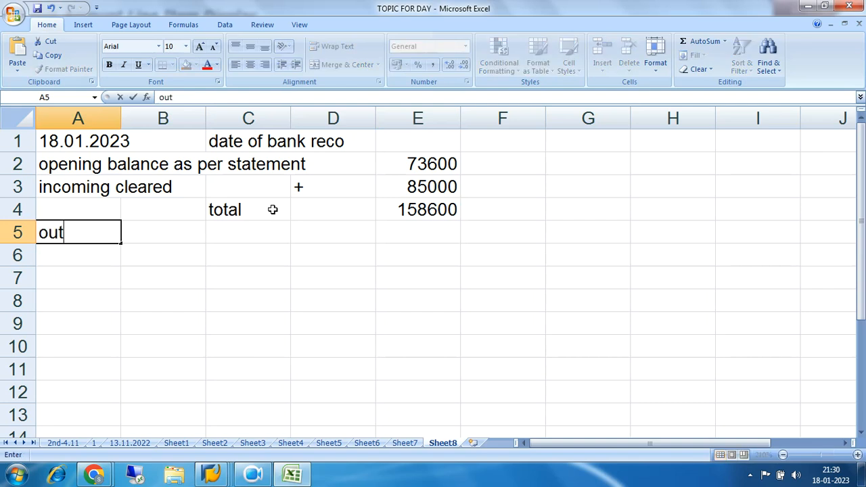
{"action": "type", "text": "going c"}
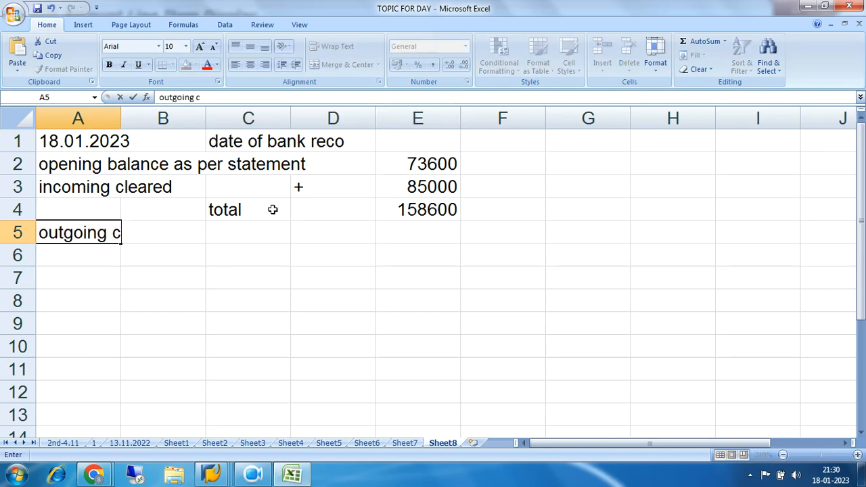
{"action": "type", "text": "leared"}
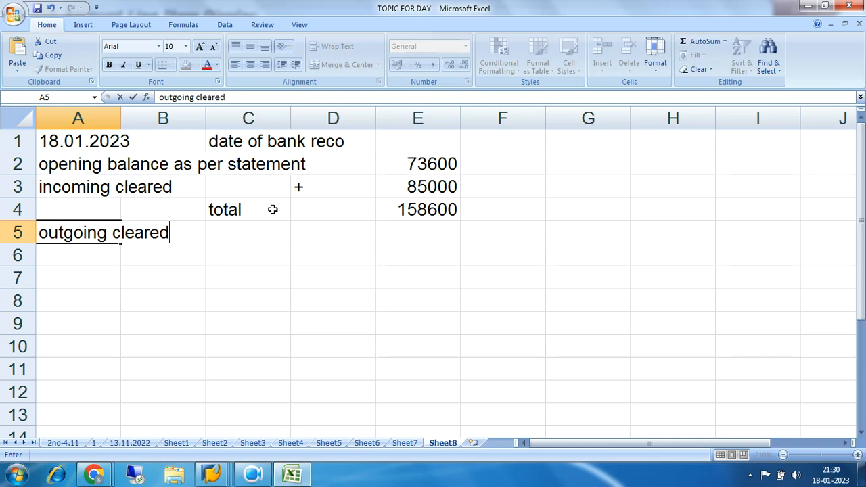
{"action": "key", "text": "Tab"}
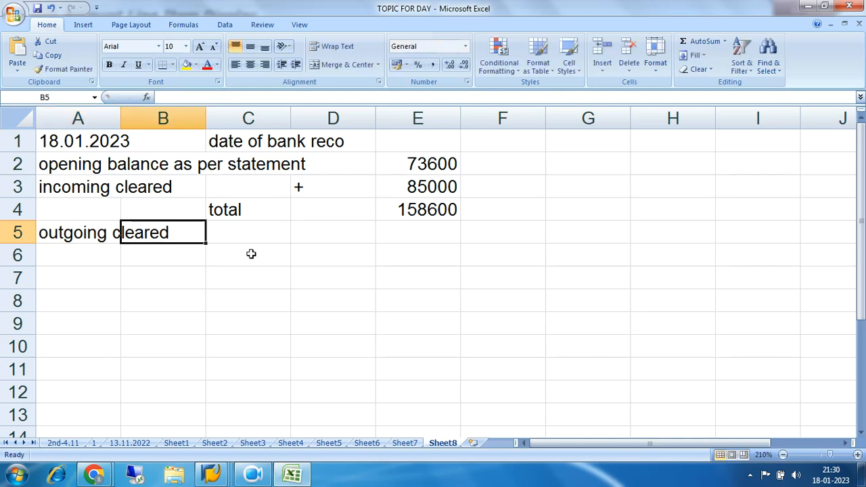
Select cell C6, examine the individual payment amounts of the SBI Outgoing account in SAP, and return to the Excel sheet.
{"action": "left_click", "coordinate": [222, 260]}
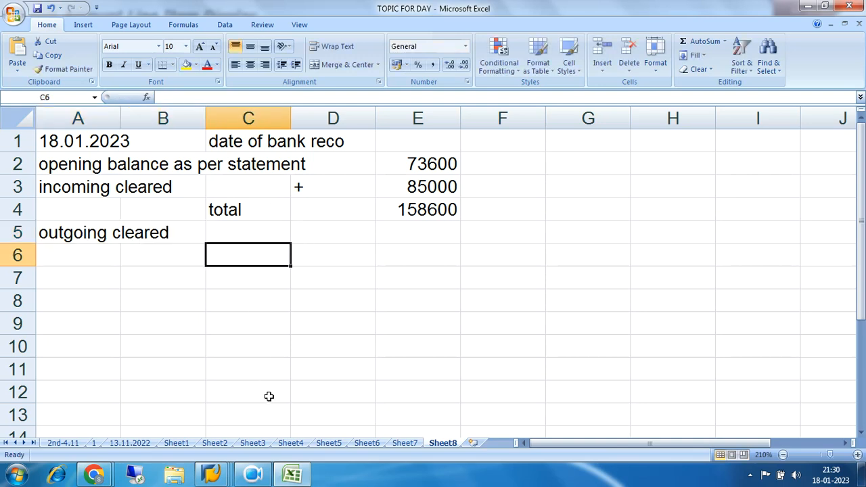
{"action": "left_click", "coordinate": [212, 473]}
{"action": "left_click", "coordinate": [242, 411]}
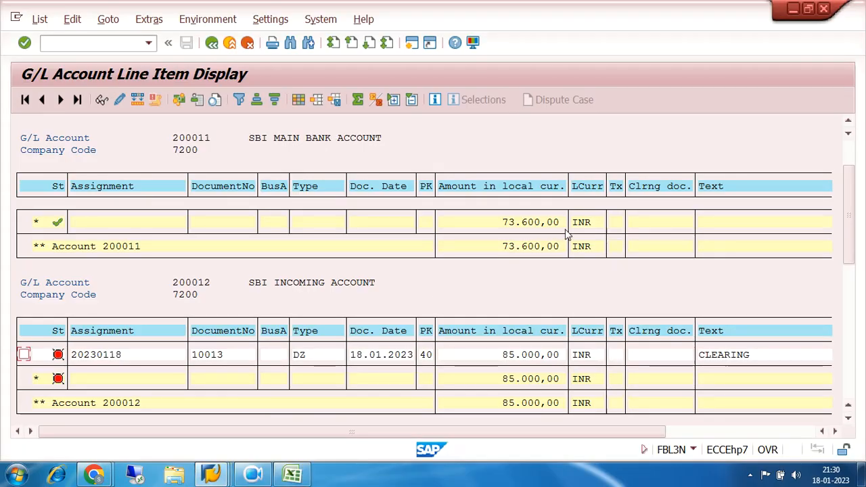
{"action": "scroll", "coordinate": [566, 239], "scroll_direction": "down", "scroll_amount": 2}
{"action": "scroll", "coordinate": [566, 236], "scroll_direction": "down", "scroll_amount": 6}
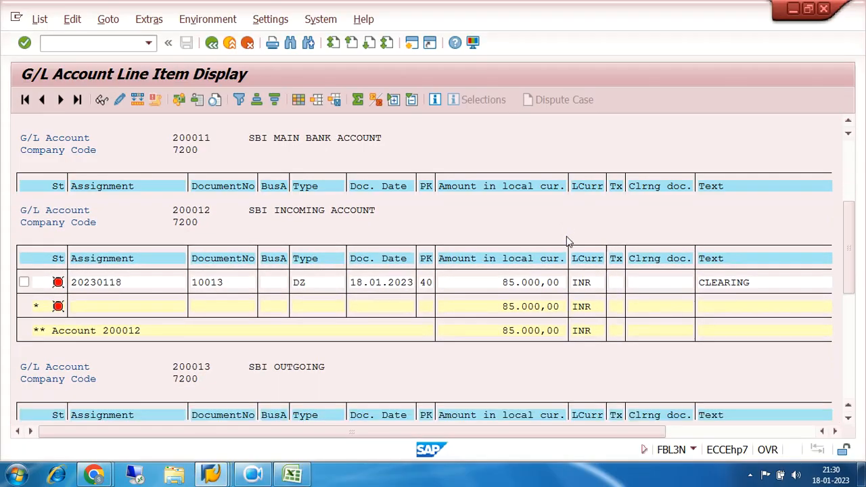
{"action": "scroll", "coordinate": [565, 248], "scroll_direction": "down", "scroll_amount": 3}
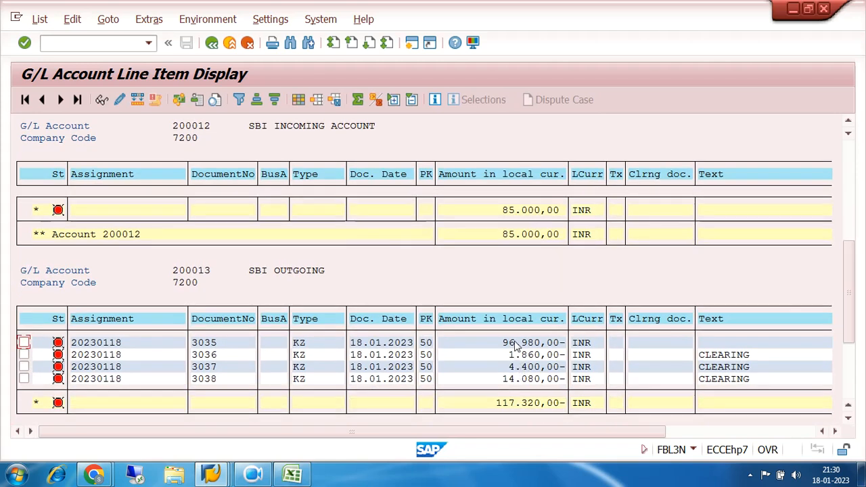
{"action": "left_click", "coordinate": [522, 371]}
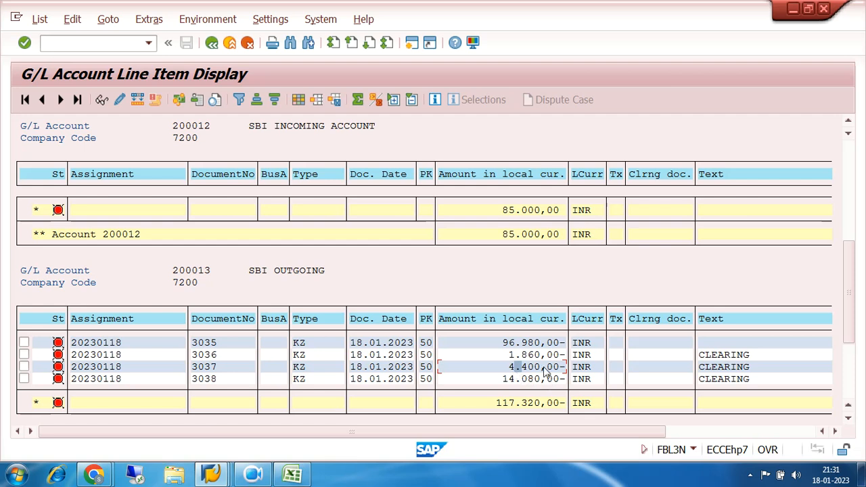
{"action": "left_click", "coordinate": [292, 475]}
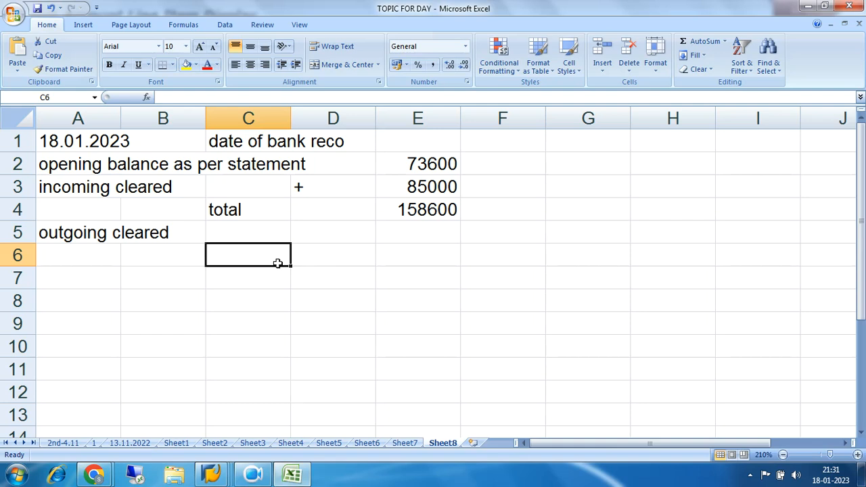
{"action": "type", "text": "-"}
{"action": "key", "text": "Right"}
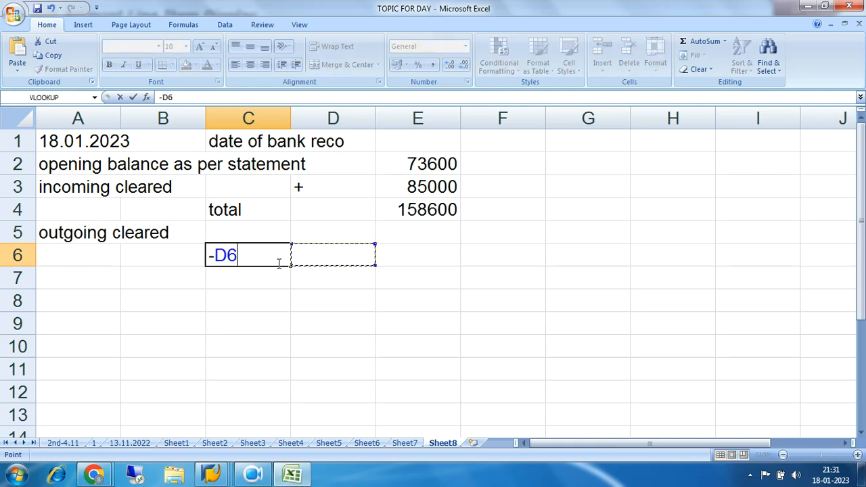
{"action": "key", "text": "BackSpace"}
{"action": "key", "text": "BackSpace"}
{"action": "key", "text": "BackSpace"}
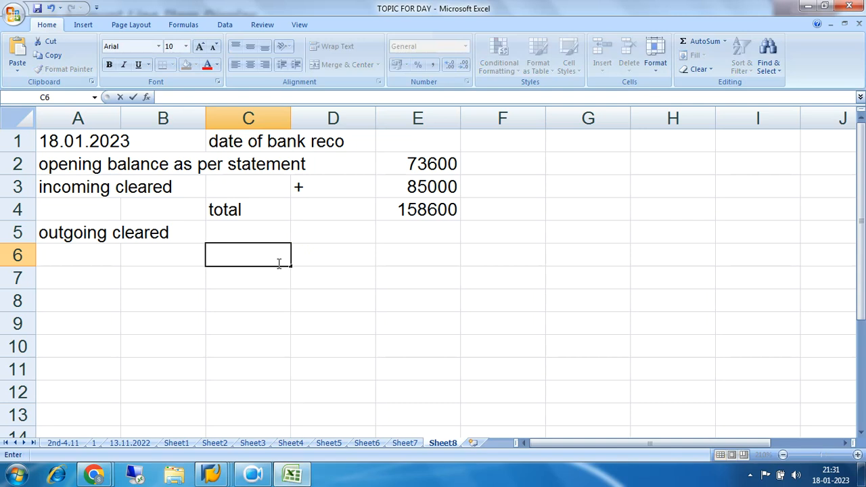
Enter "minus" in cell C6 and the cleared outgoing amounts 4400 in D6 and 14080 in D7, checking them against SAP.
{"action": "type", "text": "minus"}
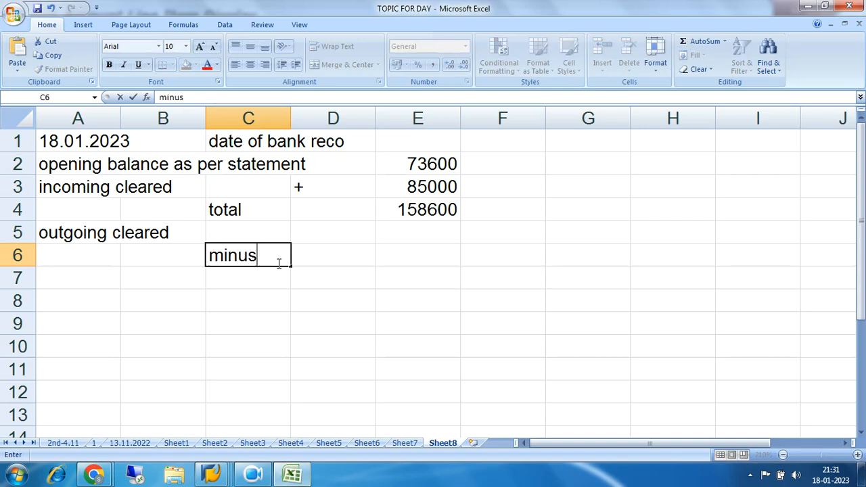
{"action": "key", "text": "Right"}
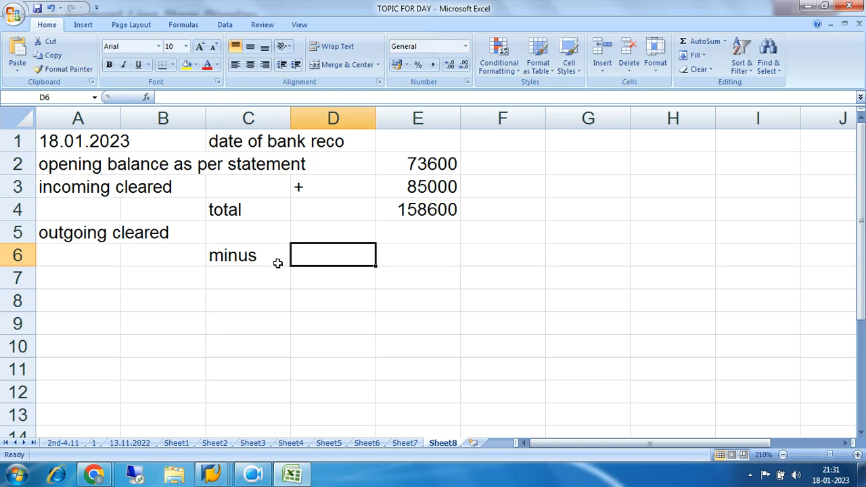
{"action": "type", "text": "4400"}
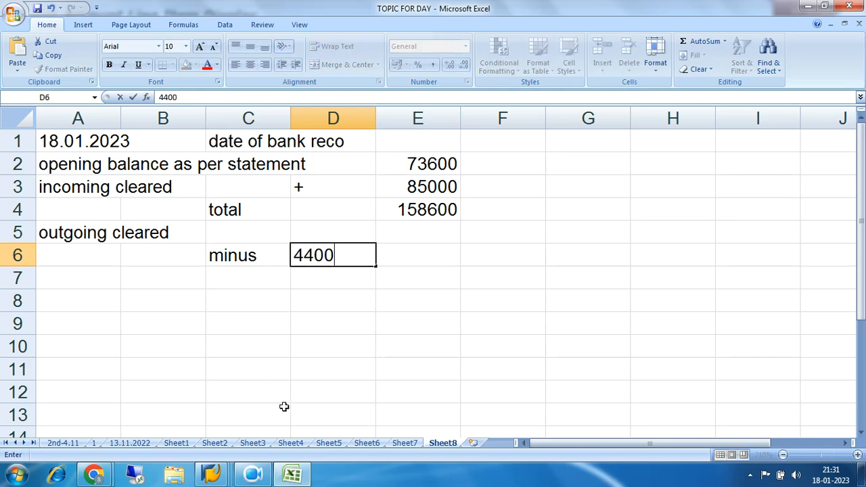
{"action": "left_click", "coordinate": [292, 474]}
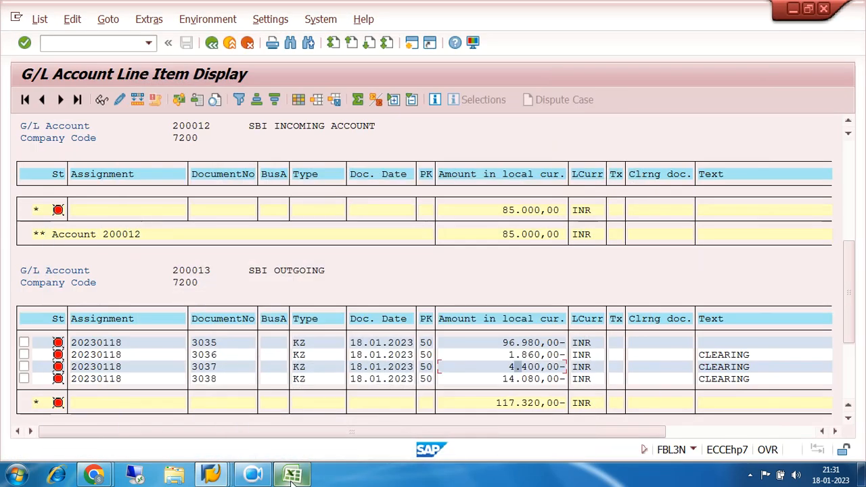
{"action": "left_click", "coordinate": [291, 475]}
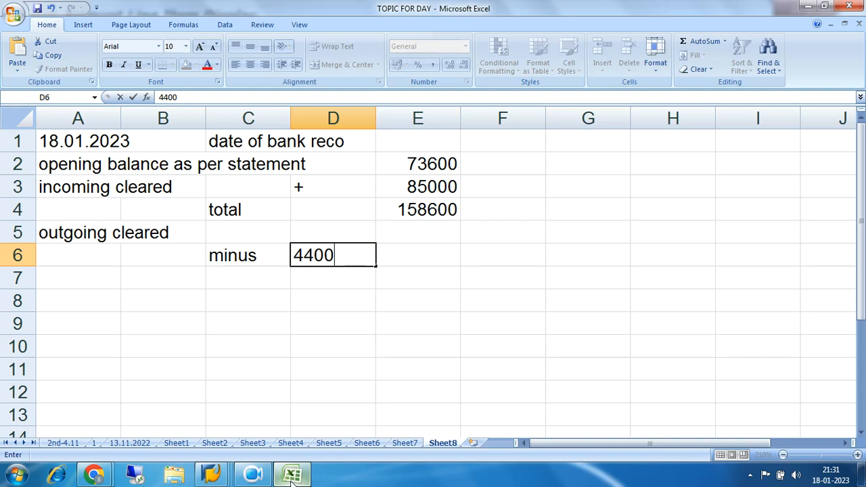
{"action": "key", "text": "Return"}
{"action": "type", "text": "14080"}
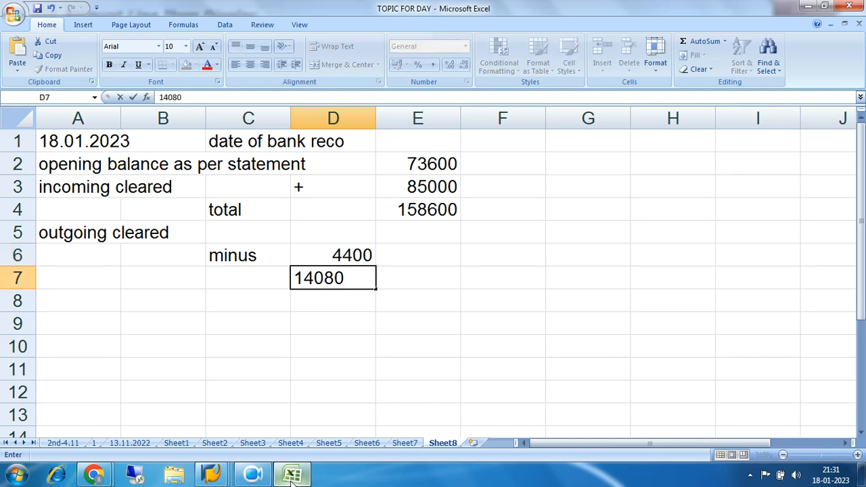
Add the two cleared outgoing amounts with the formula +D7+D6 in cell E7.
{"action": "key", "text": "Tab"}
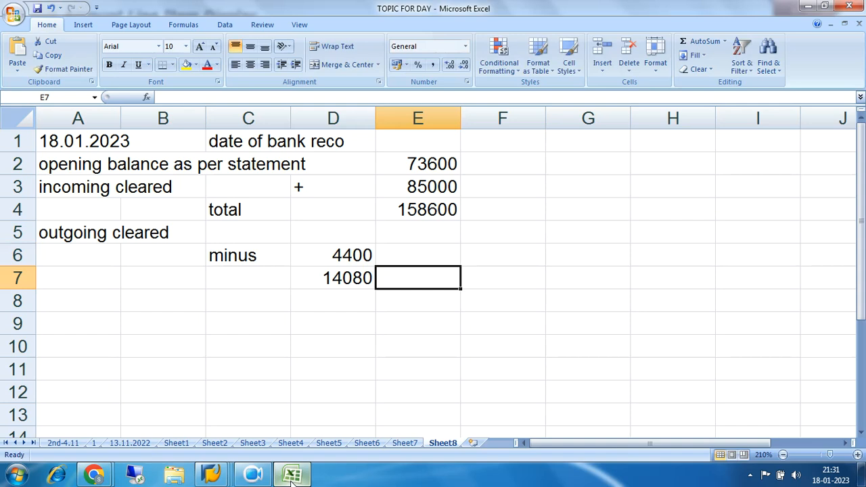
{"action": "type", "text": "+"}
{"action": "key", "text": "Left"}
{"action": "type", "text": "+"}
{"action": "key", "text": "Up"}
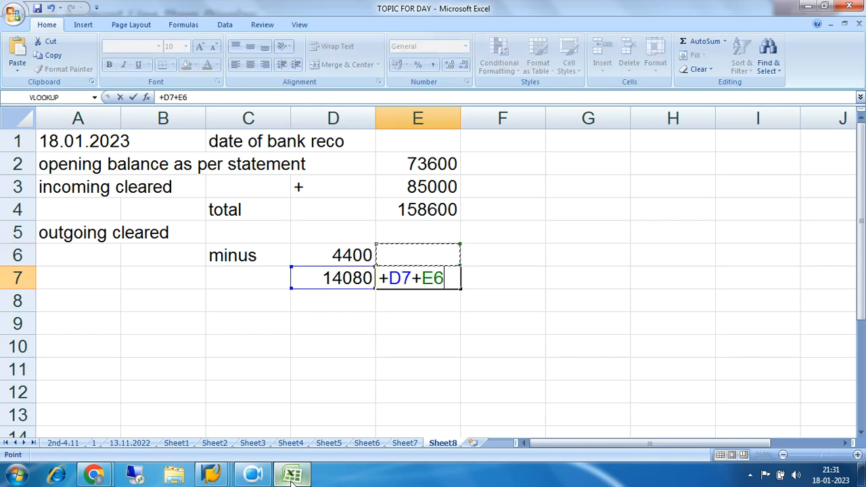
{"action": "key", "text": "Left"}
{"action": "key", "text": "Return"}
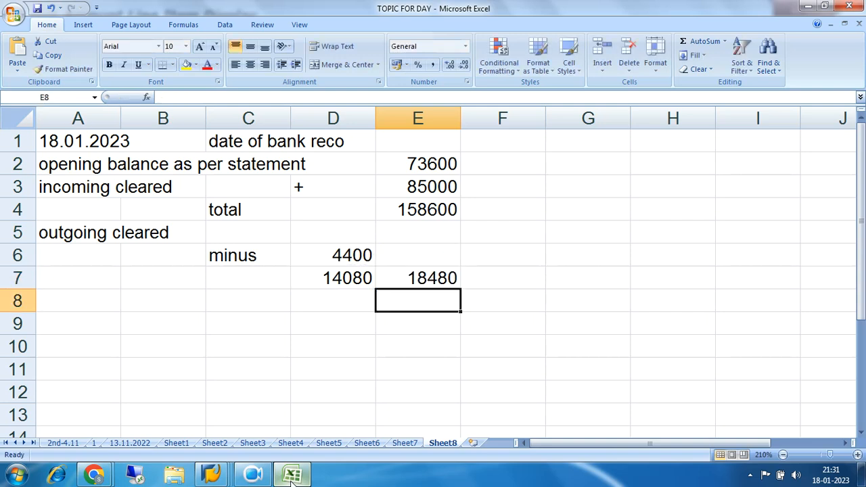
Highlight the outgoing sum in E7 and the total in E4 with a yellow fill.
{"action": "left_click", "coordinate": [403, 281]}
{"action": "left_click", "coordinate": [188, 65]}
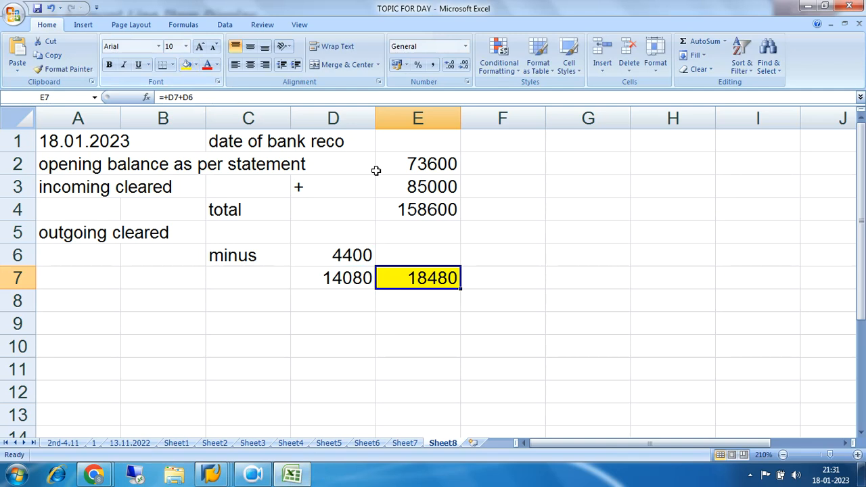
{"action": "left_click", "coordinate": [415, 201]}
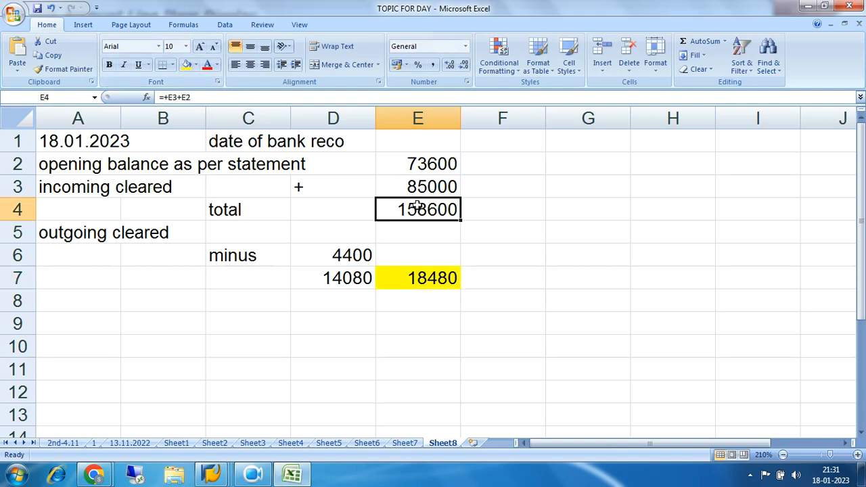
{"action": "left_click", "coordinate": [186, 66]}
Fill the outgoing amounts in D6:D7 and the incoming amount in E3 with light green.
{"action": "left_click", "coordinate": [422, 188]}
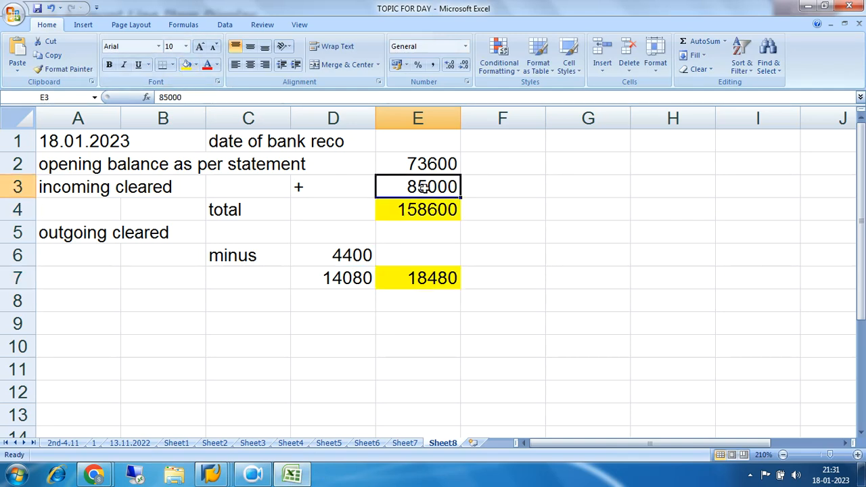
{"action": "left_click_drag", "start_coordinate": [350, 259], "coordinate": [353, 269]}
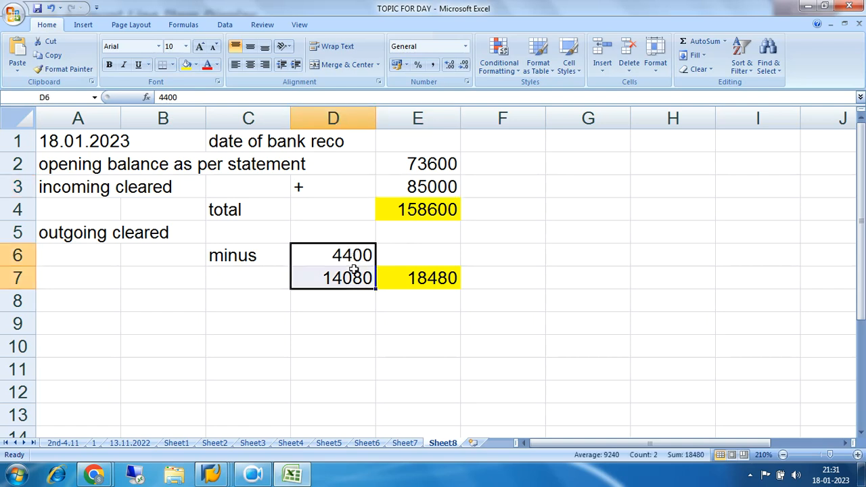
{"action": "left_click", "coordinate": [195, 65]}
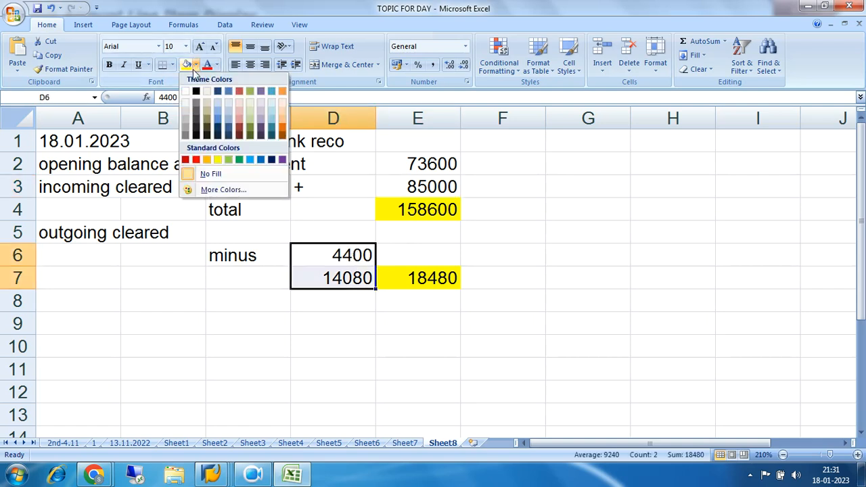
{"action": "left_click", "coordinate": [228, 159]}
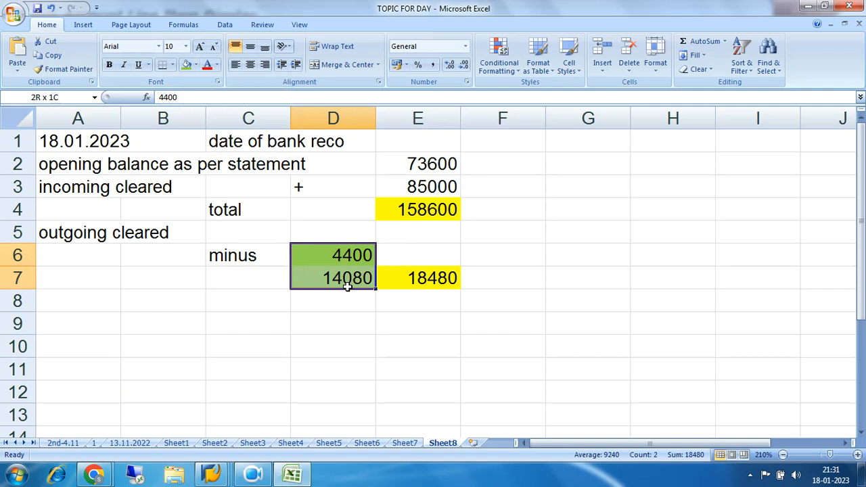
{"action": "left_click", "coordinate": [417, 192]}
{"action": "left_click", "coordinate": [187, 65]}
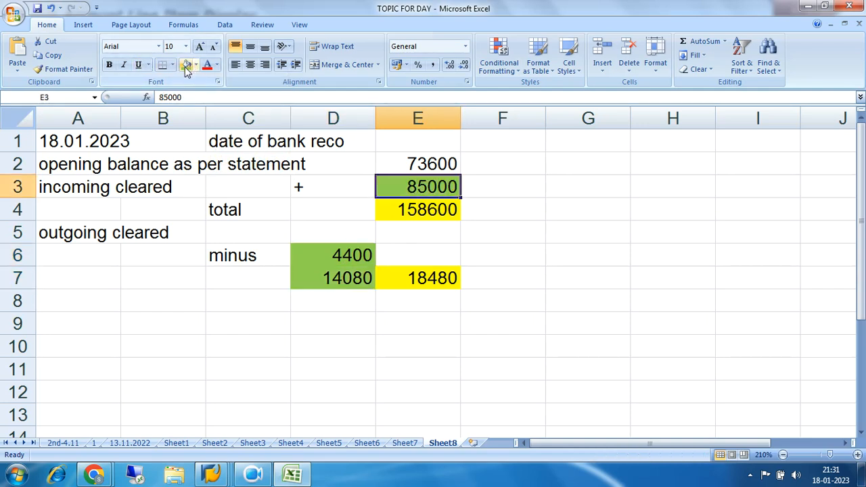
{"action": "left_click", "coordinate": [468, 234]}
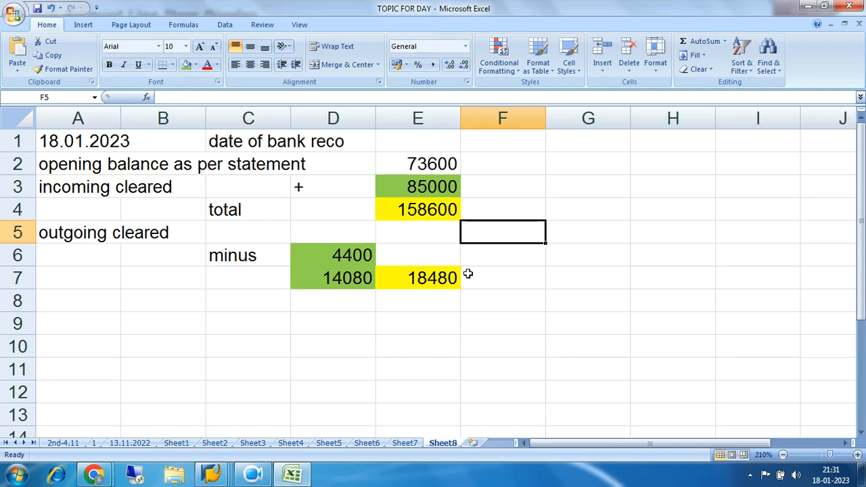
Enter the label "closing balance as per bank statement" in cell A8.
{"action": "left_click", "coordinate": [270, 305]}
{"action": "left_click", "coordinate": [98, 297]}
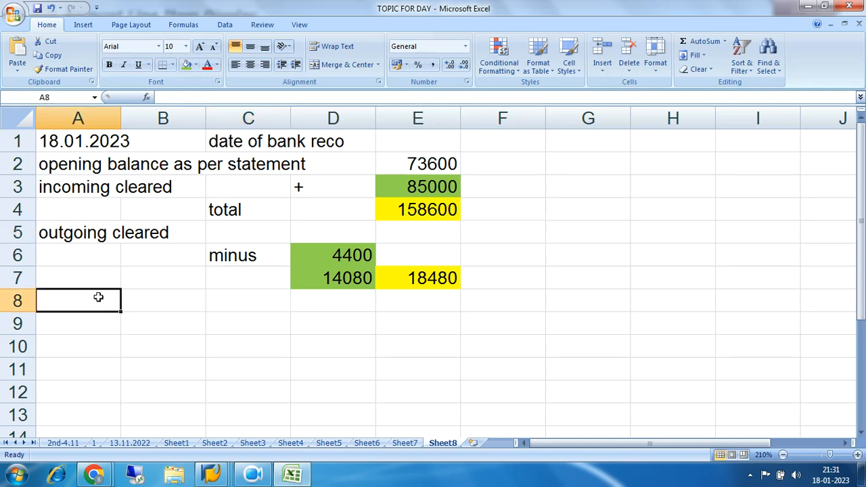
{"action": "type", "text": "closin"}
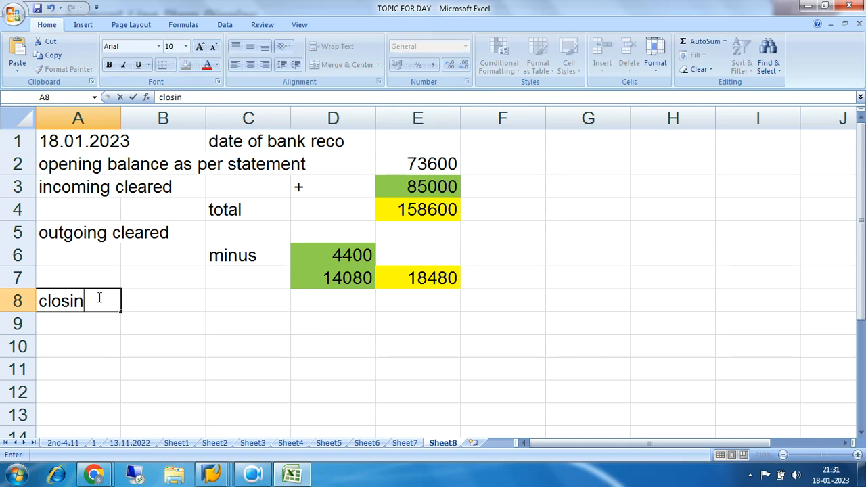
{"action": "type", "text": "g balance"}
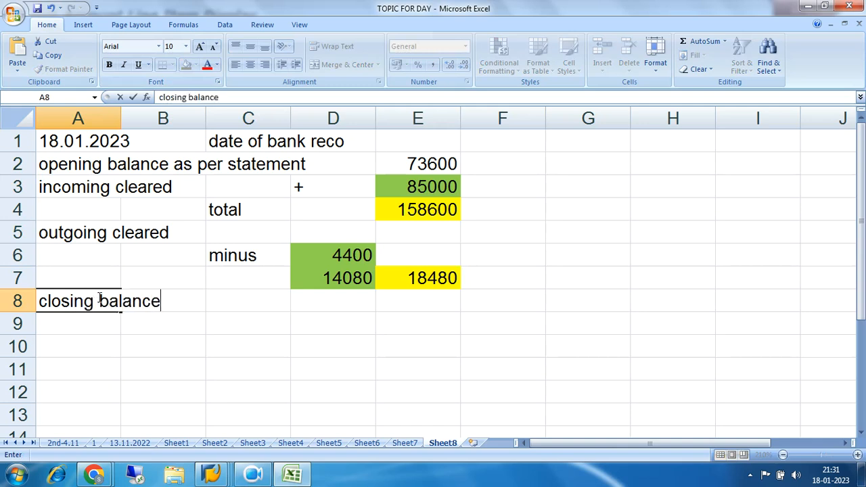
{"action": "type", "text": " as per "}
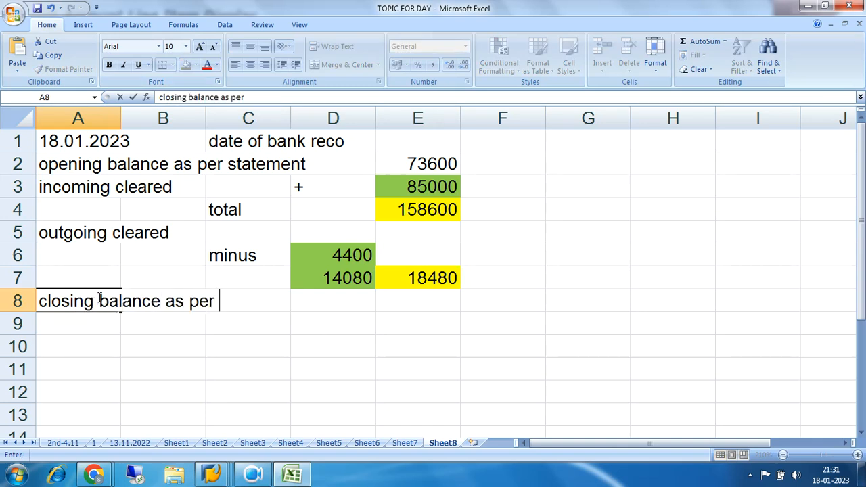
{"action": "type", "text": "bank"}
{"action": "type", "text": "sement"}
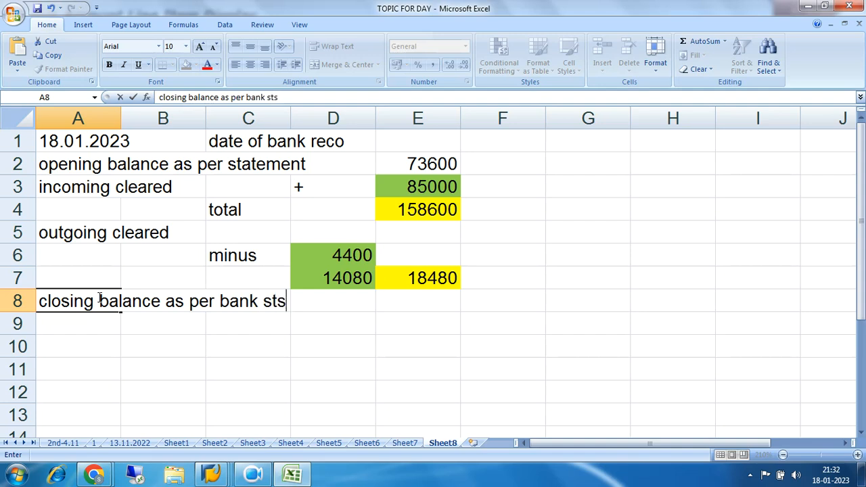
{"action": "key", "text": "BackSpace"}
{"action": "key", "text": "BackSpace"}
{"action": "key", "text": "BackSpace"}
{"action": "key", "text": "BackSpace"}
{"action": "key", "text": "BackSpace"}
{"action": "key", "text": "BackSpace"}
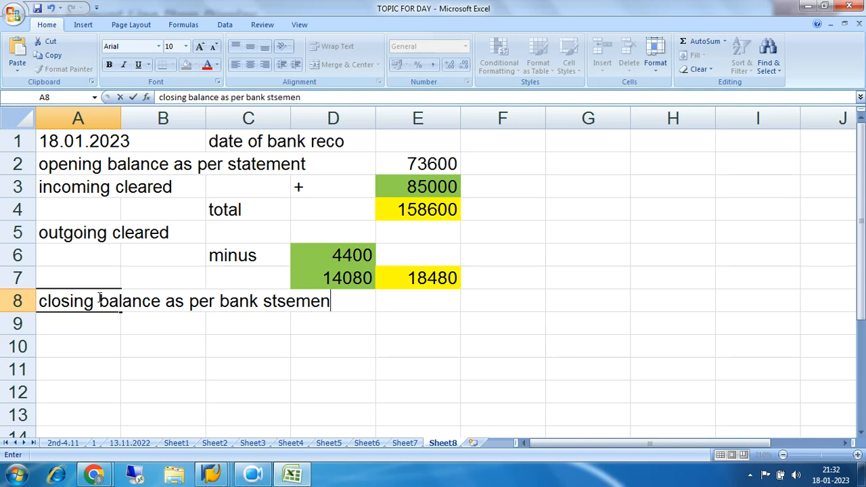
{"action": "type", "text": "atemen"}
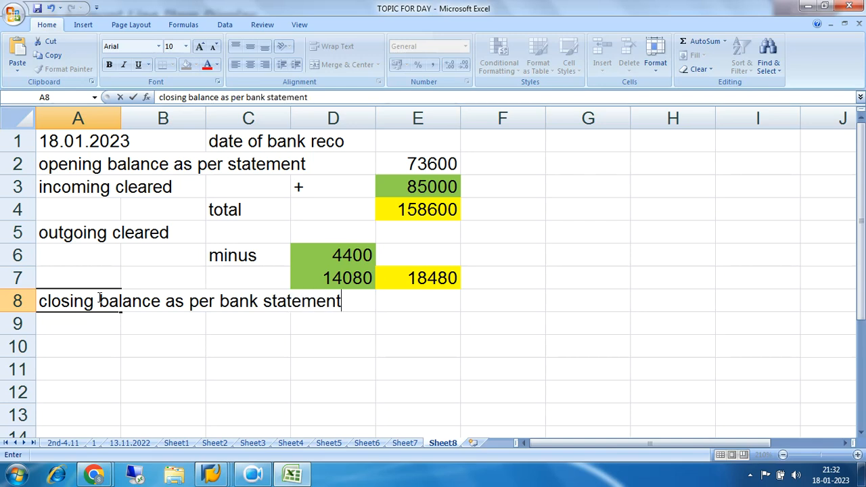
Calculate the closing balance in cell E8 by subtracting the outgoing sum from the total with +E4-E7.
{"action": "key", "text": "Right"}
{"action": "key", "text": "Right"}
{"action": "key", "text": "Right"}
{"action": "key", "text": "Right"}
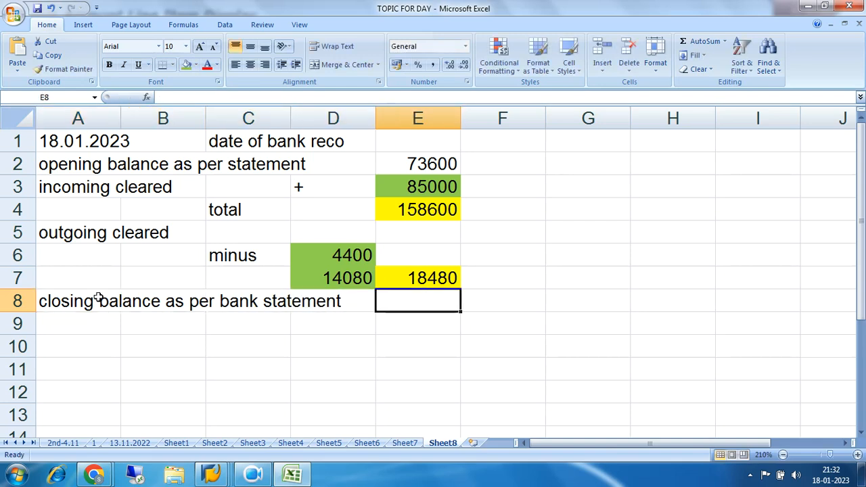
{"action": "type", "text": "+"}
{"action": "key", "text": "Up"}
{"action": "key", "text": "Up"}
{"action": "key", "text": "Up"}
{"action": "key", "text": "Up"}
{"action": "type", "text": "-"}
{"action": "key", "text": "Up"}
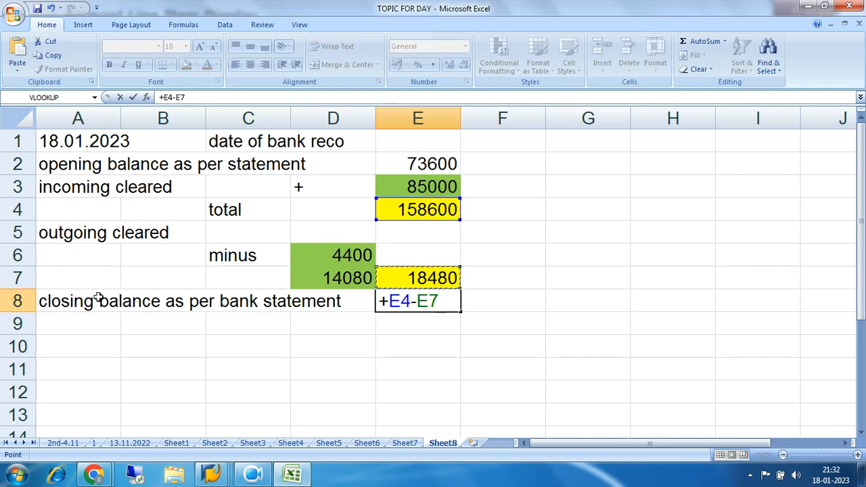
{"action": "key", "text": "Return"}
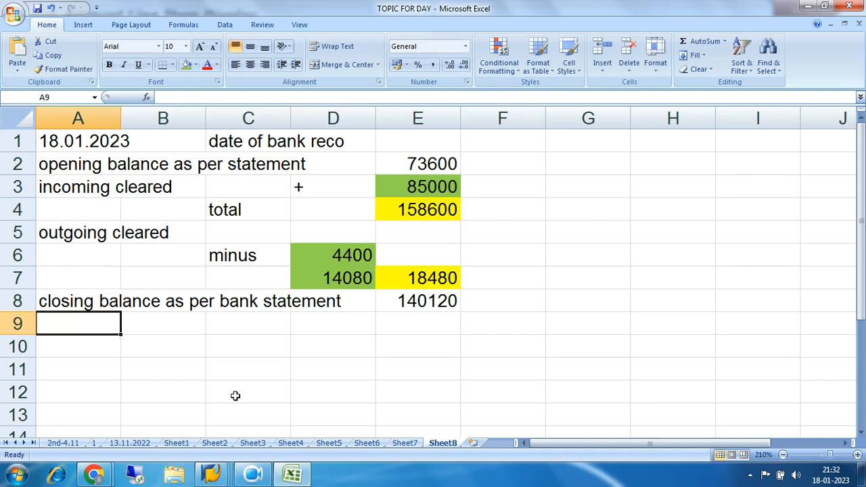
Highlight the closing balance in cell E8 with a blue fill.
{"action": "left_click", "coordinate": [400, 304]}
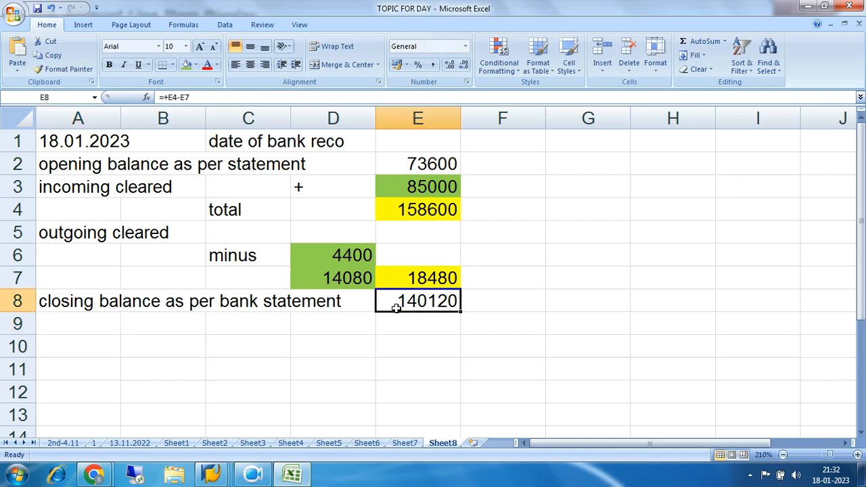
{"action": "left_click", "coordinate": [196, 65]}
{"action": "left_click", "coordinate": [228, 91]}
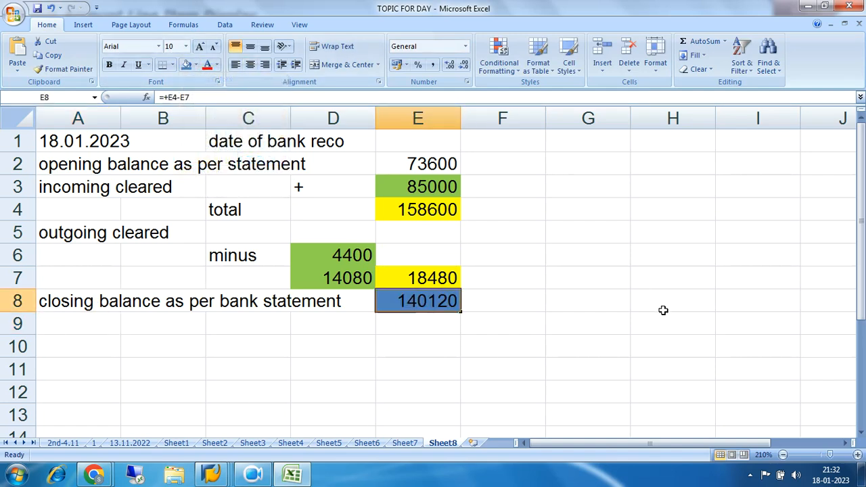
{"action": "left_click", "coordinate": [663, 309]}
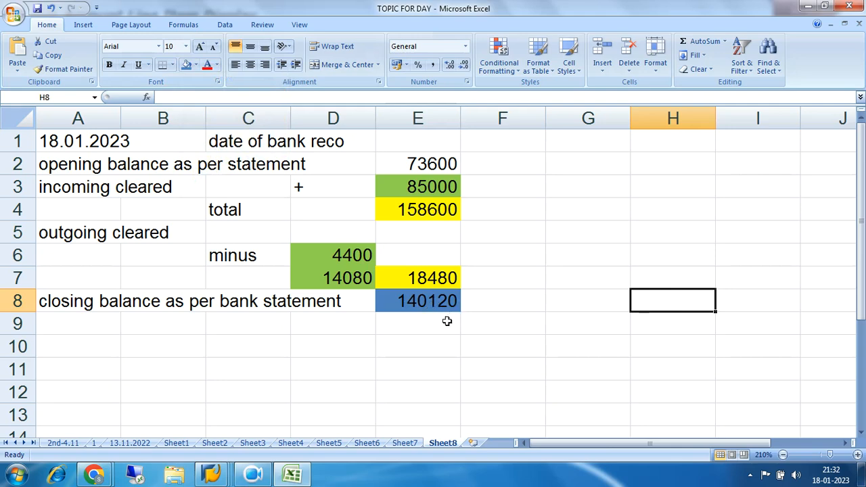
Review the SBI Main Bank Account balance in SAP, and return to the closing balance in Excel cell E8 for comparison.
{"action": "left_click", "coordinate": [304, 478]}
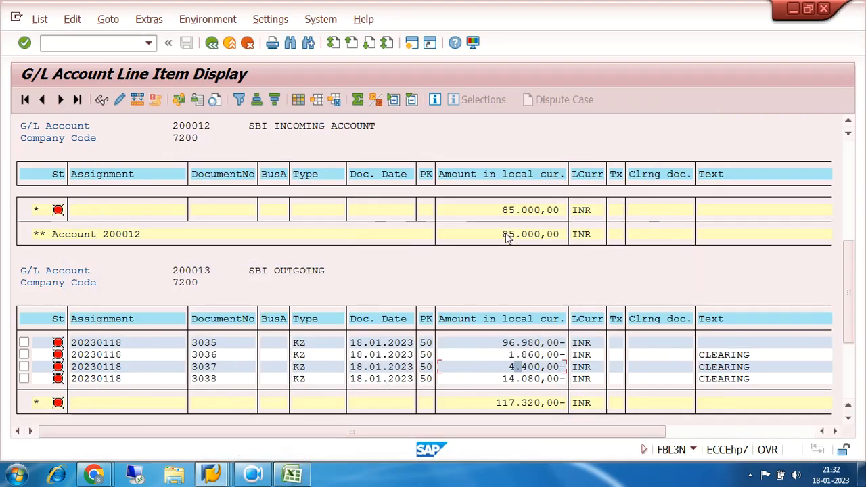
{"action": "scroll", "coordinate": [522, 250], "scroll_direction": "up", "scroll_amount": 2}
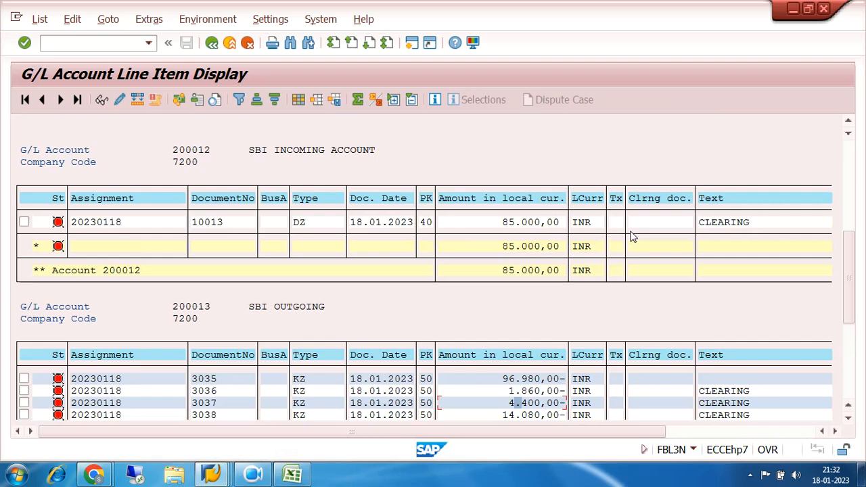
{"action": "scroll", "coordinate": [518, 402], "scroll_direction": "up", "scroll_amount": 3}
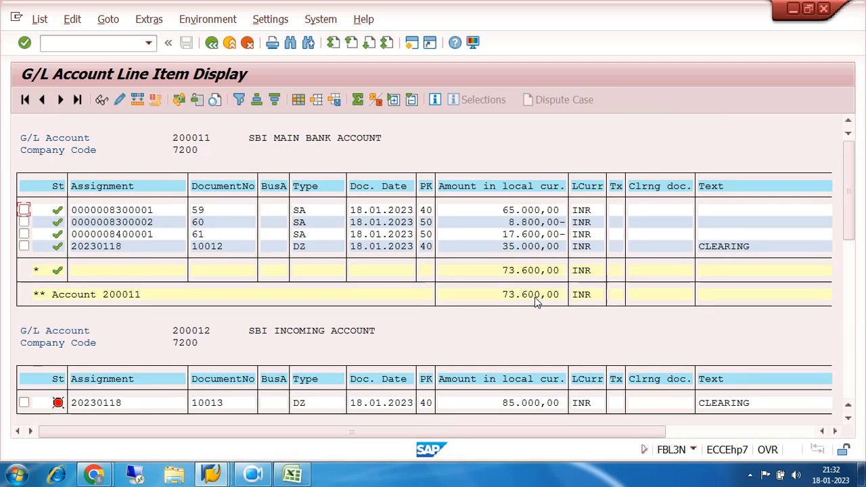
{"action": "key", "text": "alt+Tab"}
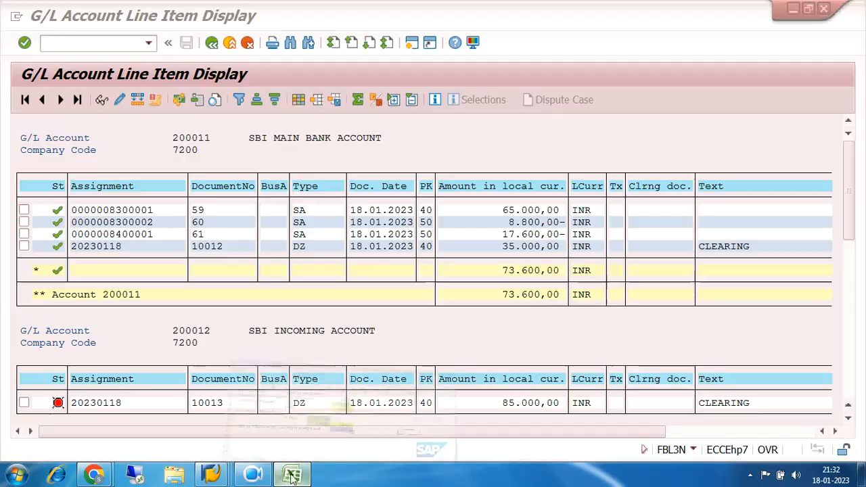
{"action": "left_click", "coordinate": [408, 305]}
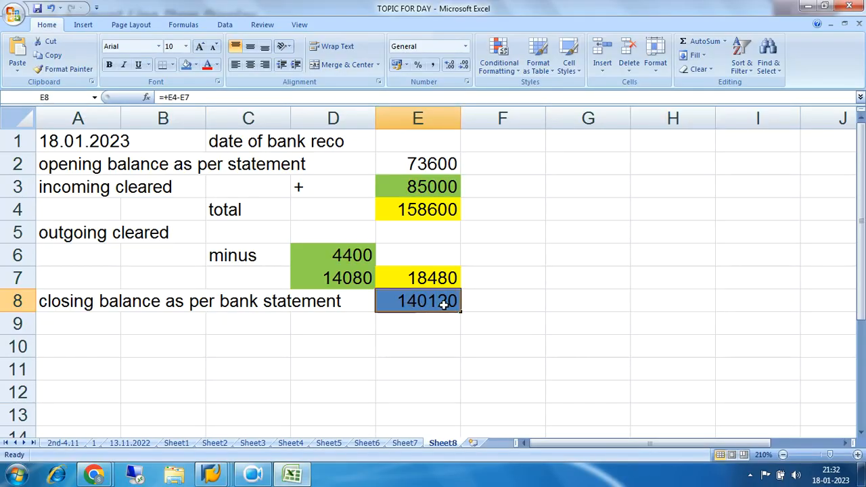
Review the cleared incoming amount in cell E3 and the cleared outgoing amounts in cells D6 and D7.
{"action": "left_click", "coordinate": [434, 190]}
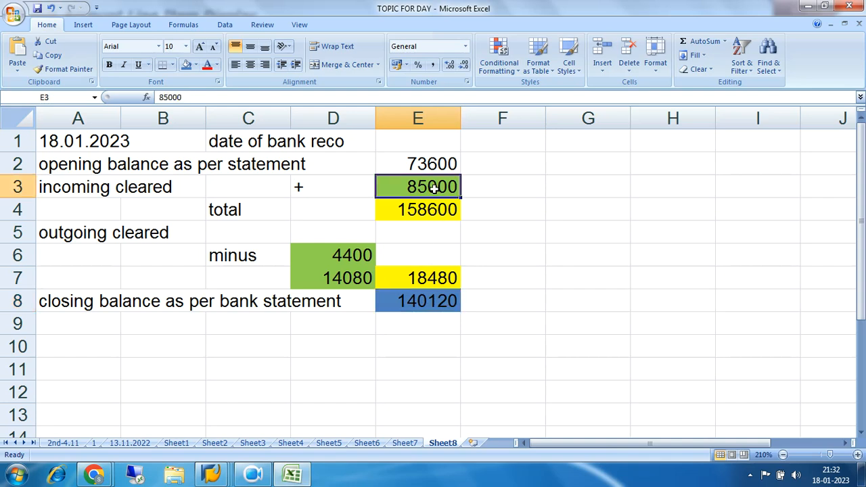
{"action": "left_click", "coordinate": [345, 260]}
{"action": "left_click", "coordinate": [346, 276]}
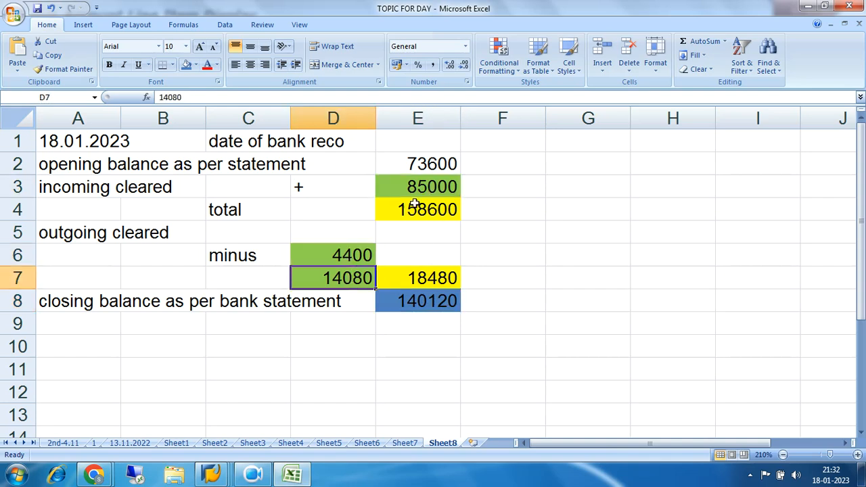
{"action": "left_click", "coordinate": [423, 190]}
{"action": "left_click", "coordinate": [355, 251]}
{"action": "left_click", "coordinate": [351, 281]}
{"action": "left_click", "coordinate": [418, 186]}
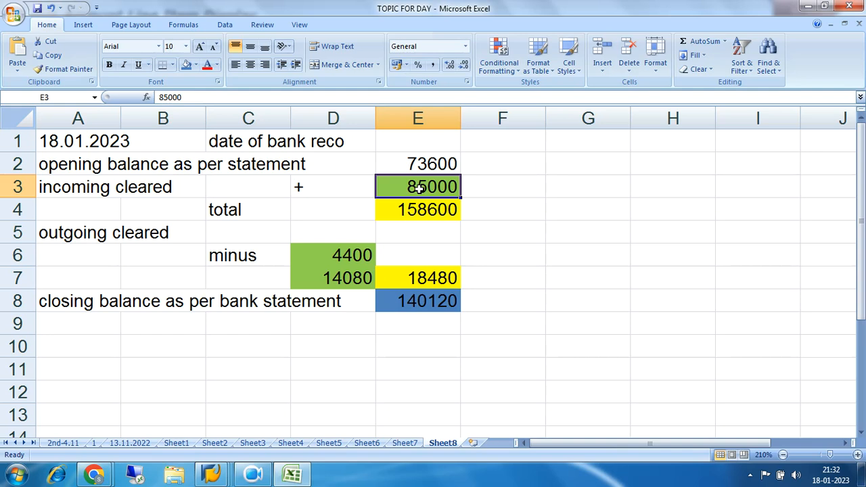
{"action": "left_click", "coordinate": [336, 254]}
{"action": "left_click", "coordinate": [339, 278]}
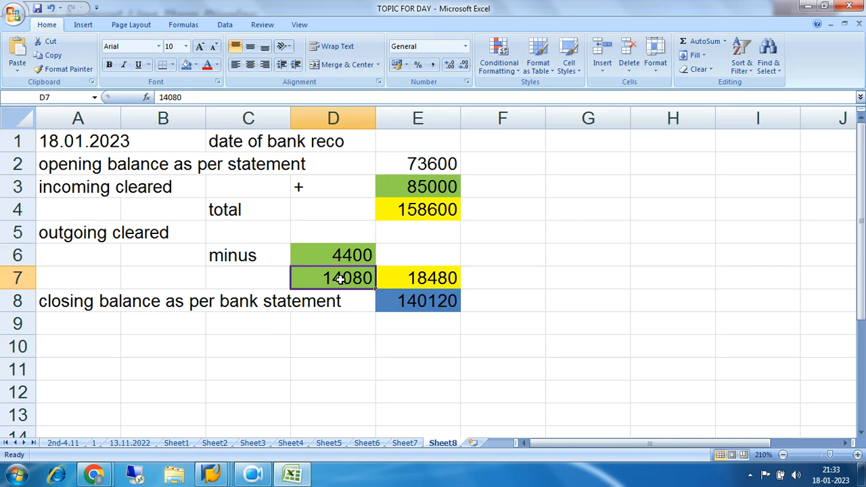
{"action": "left_click", "coordinate": [354, 255]}
{"action": "left_click", "coordinate": [353, 274]}
{"action": "left_click", "coordinate": [355, 255]}
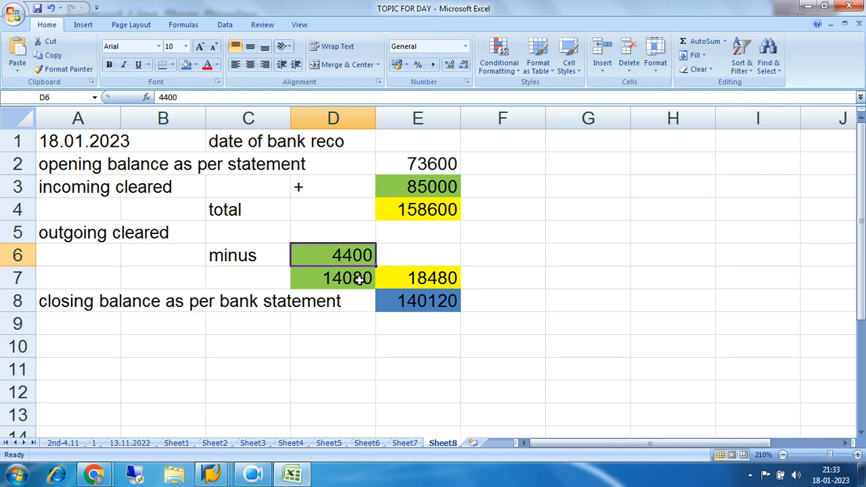
Switch to the SAP G/L line item display and examine the SBI Outgoing entries for documents 3037 and 3038.
{"action": "mouse_move", "coordinate": [221, 476]}
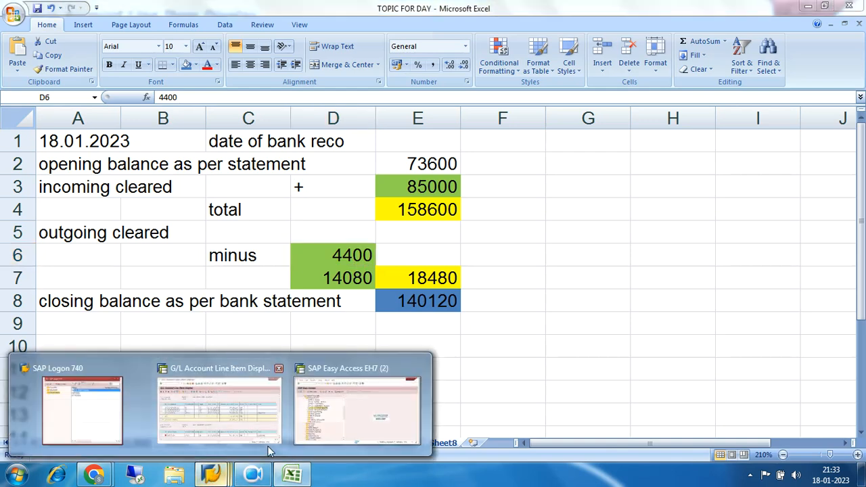
{"action": "left_click", "coordinate": [227, 395]}
{"action": "scroll", "coordinate": [511, 332], "scroll_direction": "down", "scroll_amount": 3}
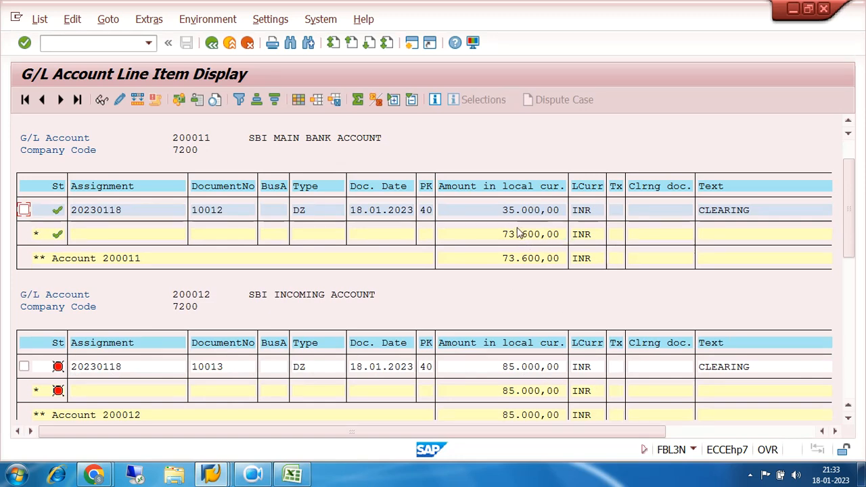
{"action": "scroll", "coordinate": [518, 237], "scroll_direction": "down", "scroll_amount": 2}
{"action": "scroll", "coordinate": [519, 236], "scroll_direction": "down", "scroll_amount": 3}
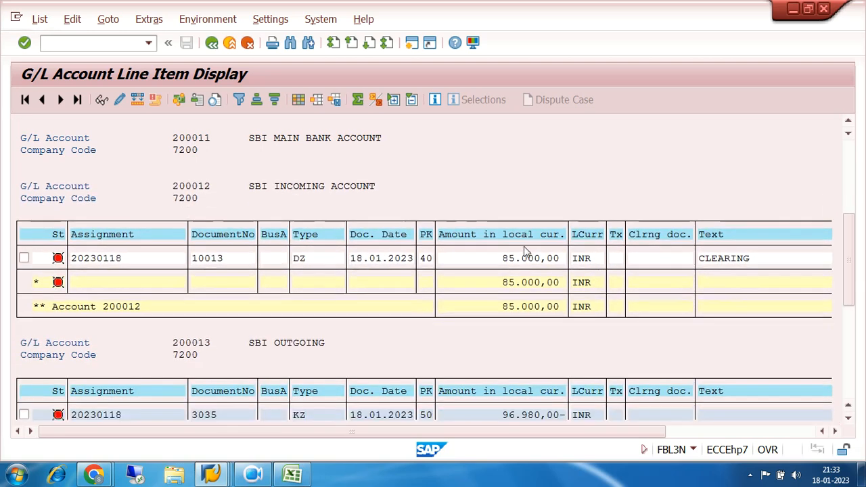
{"action": "scroll", "coordinate": [525, 254], "scroll_direction": "down", "scroll_amount": 5}
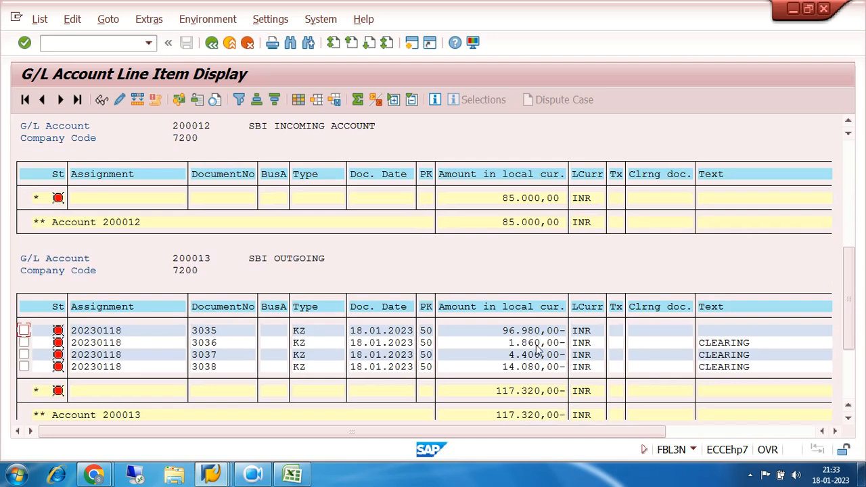
{"action": "left_click", "coordinate": [529, 356]}
{"action": "left_click", "coordinate": [86, 354]}
{"action": "left_click", "coordinate": [86, 364]}
Review the SBI main, incoming and outgoing account line items again from the main bank balance down to the outgoing total.
{"action": "left_click", "coordinate": [852, 153]}
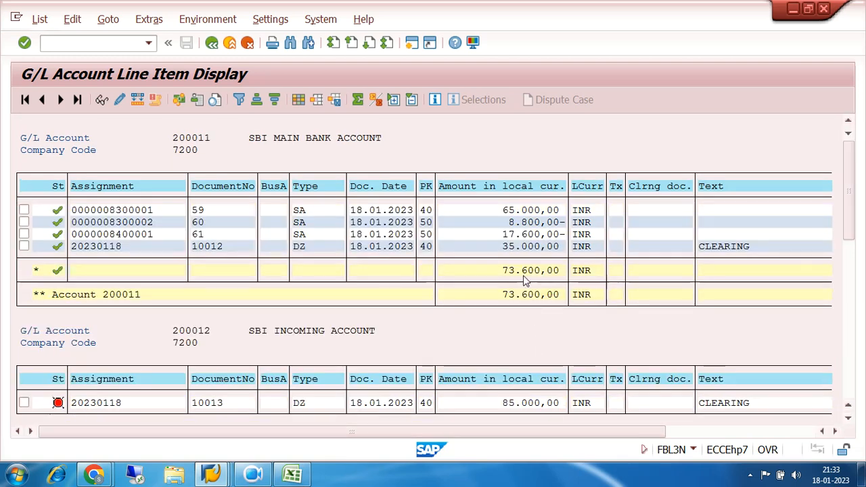
{"action": "scroll", "coordinate": [526, 280], "scroll_direction": "down", "scroll_amount": 1}
{"action": "scroll", "coordinate": [524, 277], "scroll_direction": "down", "scroll_amount": 5}
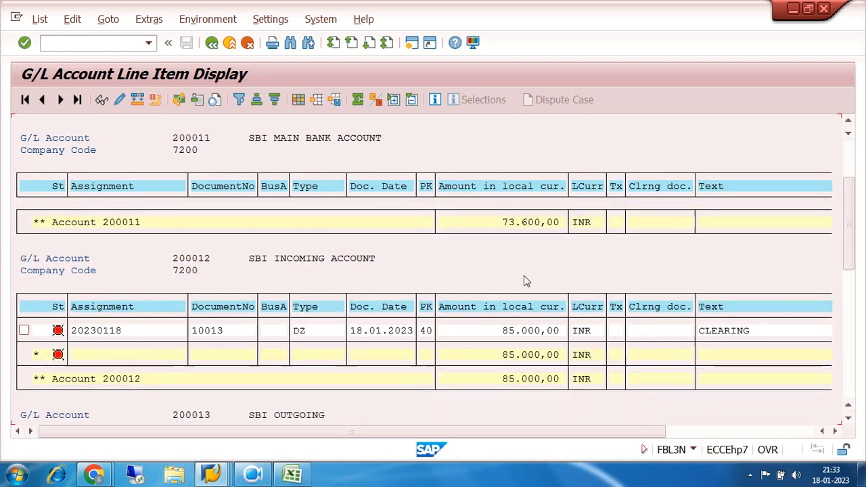
{"action": "scroll", "coordinate": [524, 279], "scroll_direction": "down", "scroll_amount": 5}
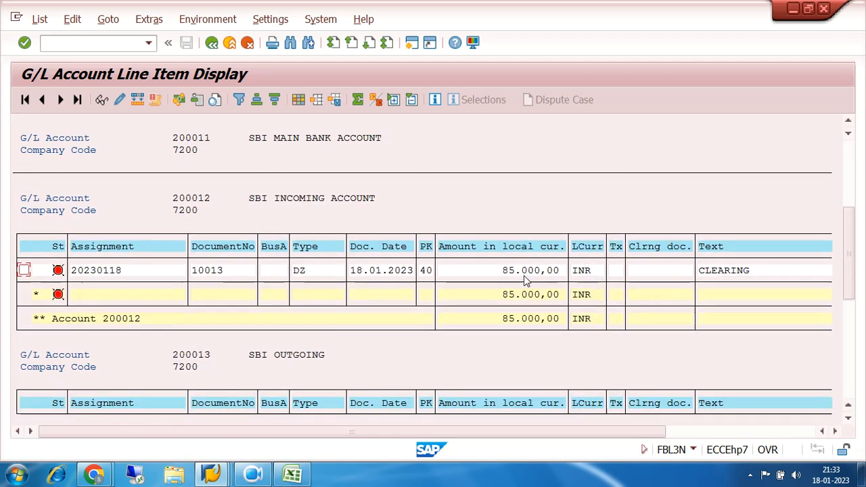
{"action": "scroll", "coordinate": [525, 280], "scroll_direction": "down", "scroll_amount": 6}
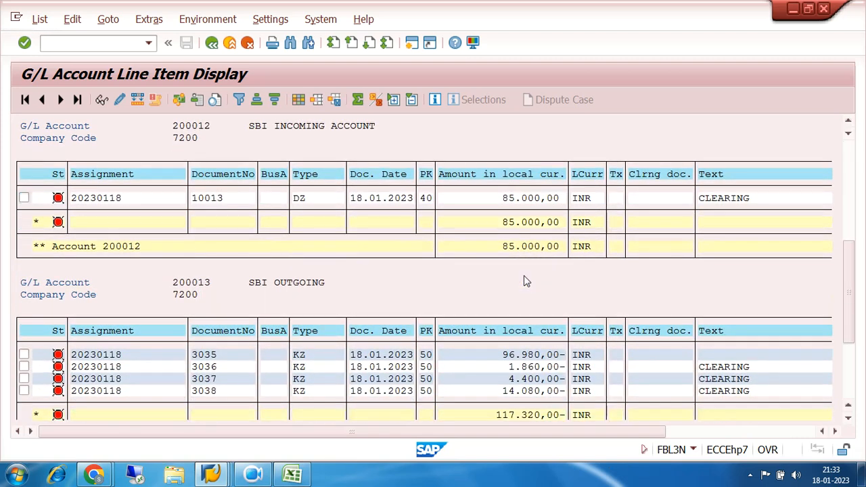
{"action": "scroll", "coordinate": [527, 280], "scroll_direction": "down", "scroll_amount": 1}
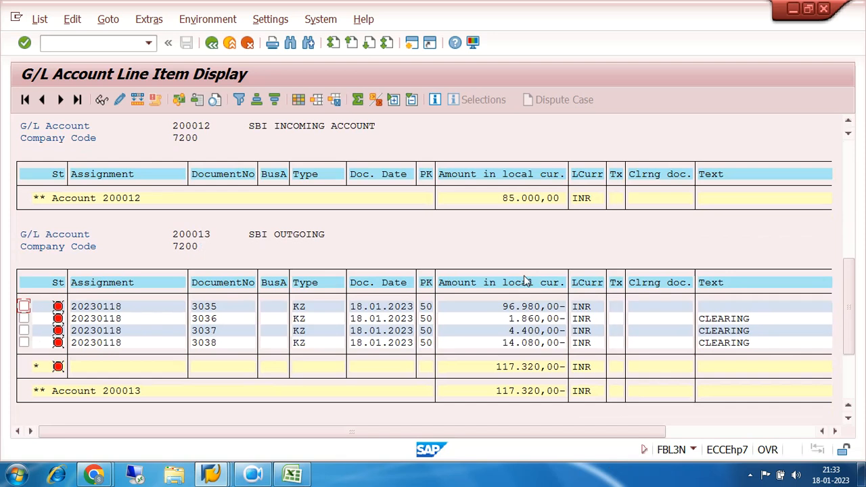
Switch to the SAP Easy Access session, collapse Accounts Receivable, and expand the Banks folder under Financial Accounting.
{"action": "left_click", "coordinate": [211, 475]}
{"action": "left_click", "coordinate": [351, 403]}
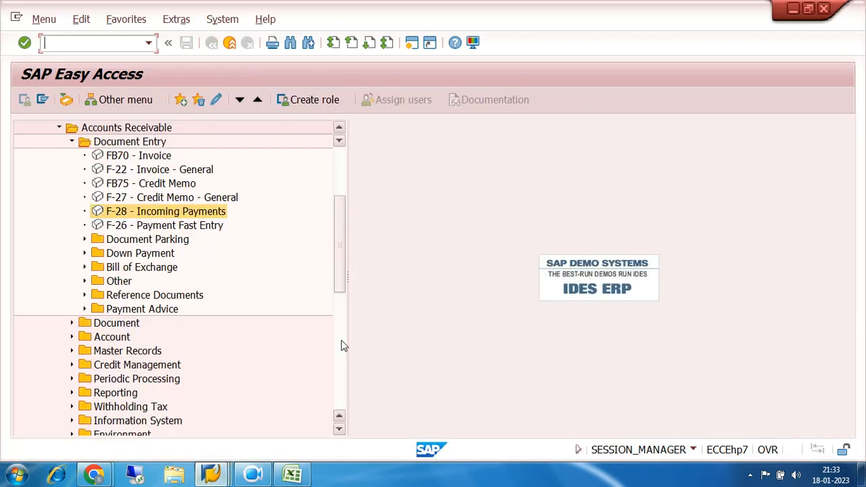
{"action": "left_click", "coordinate": [59, 128]}
{"action": "scroll", "coordinate": [209, 217], "scroll_direction": "up", "scroll_amount": 2}
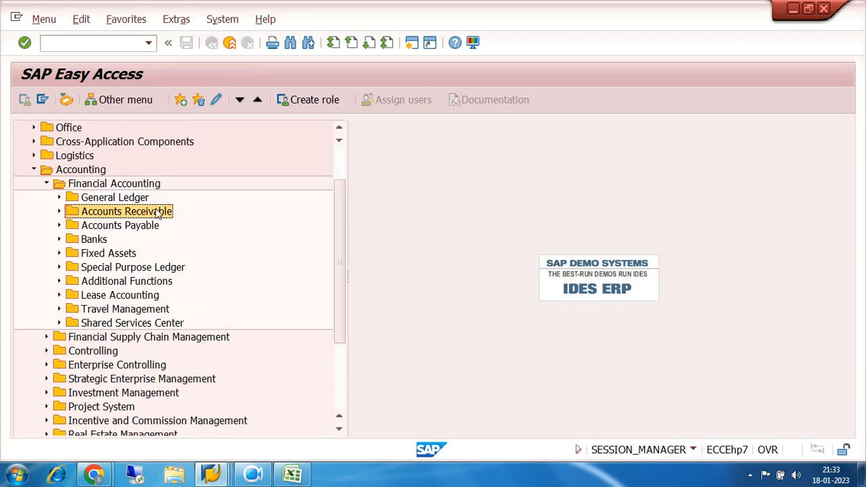
{"action": "left_click", "coordinate": [33, 170]}
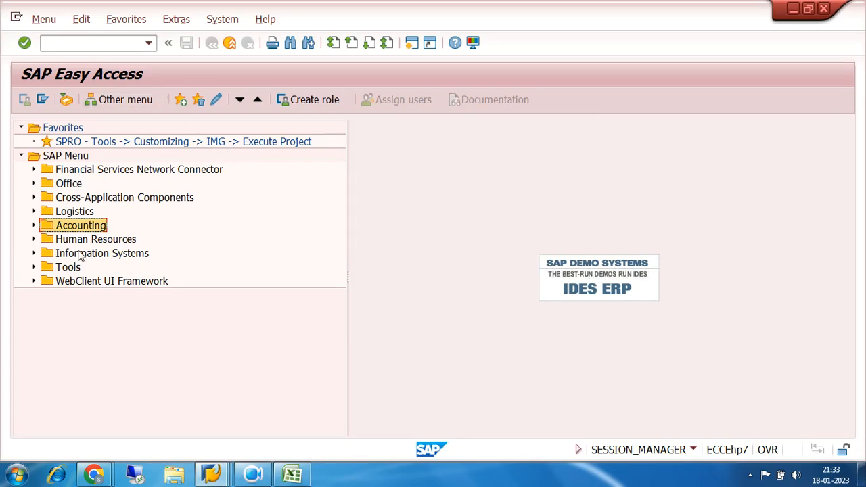
{"action": "left_click", "coordinate": [34, 225]}
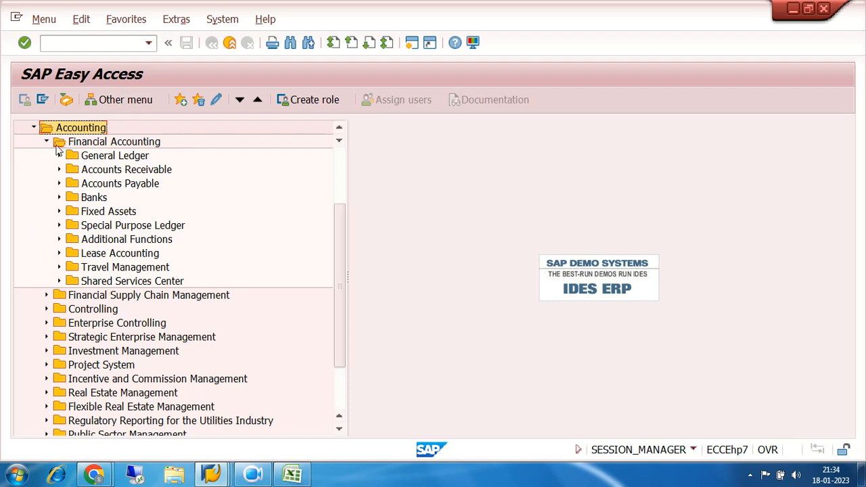
{"action": "left_click", "coordinate": [59, 198]}
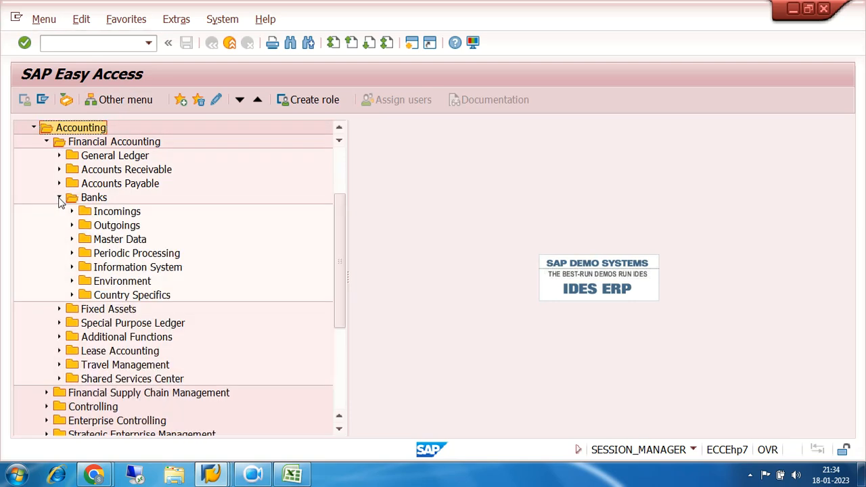
Look through the transactions in the Periodic Processing and Information System folders under Banks, collapsing both again.
{"action": "left_click", "coordinate": [72, 253]}
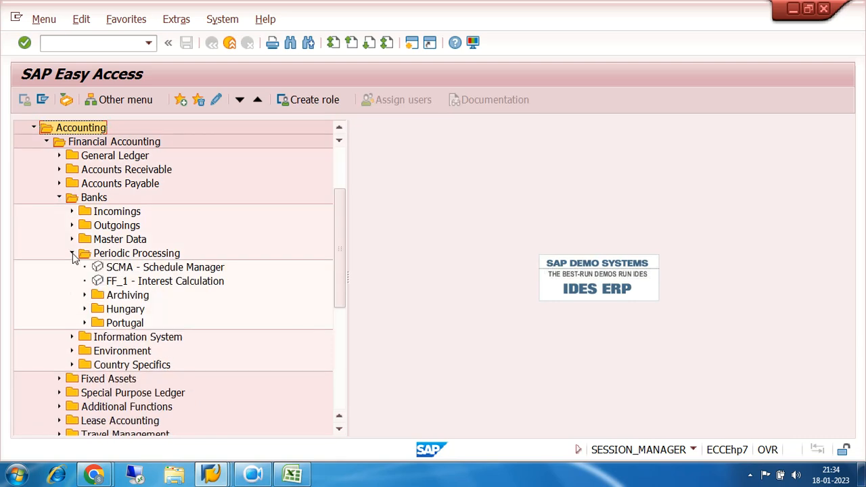
{"action": "left_click", "coordinate": [72, 253]}
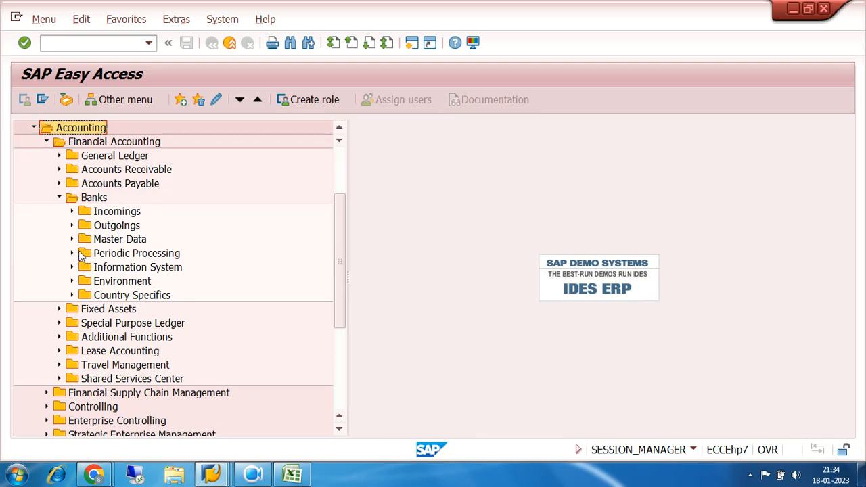
{"action": "left_click", "coordinate": [71, 254]}
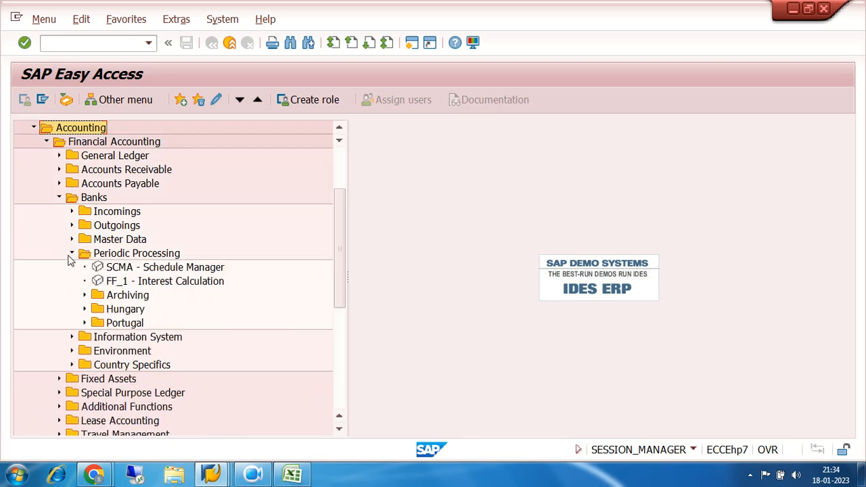
{"action": "left_click", "coordinate": [71, 254]}
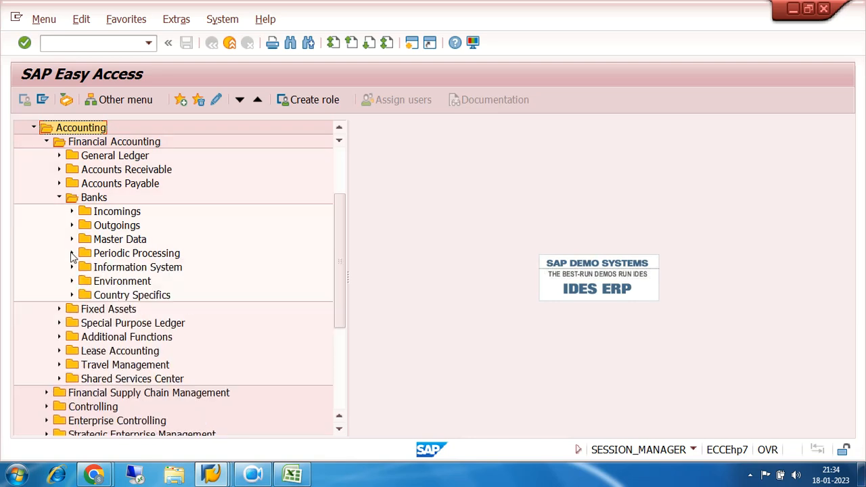
{"action": "left_click", "coordinate": [72, 267]}
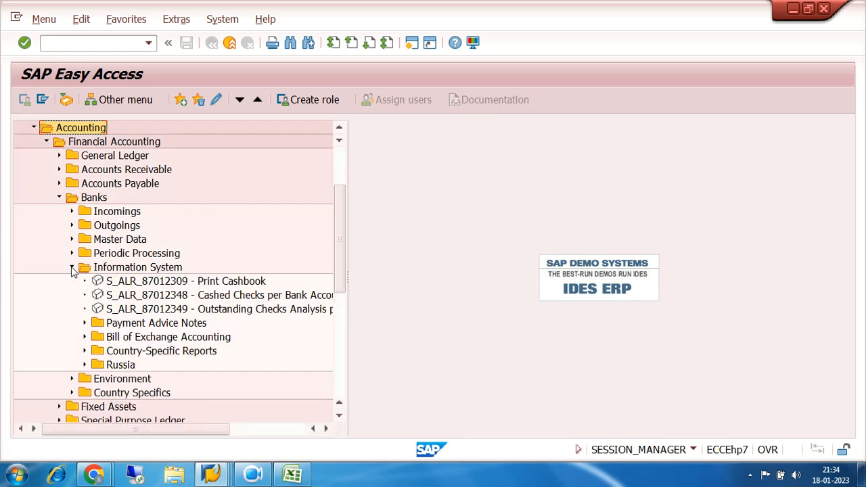
{"action": "left_click", "coordinate": [72, 268]}
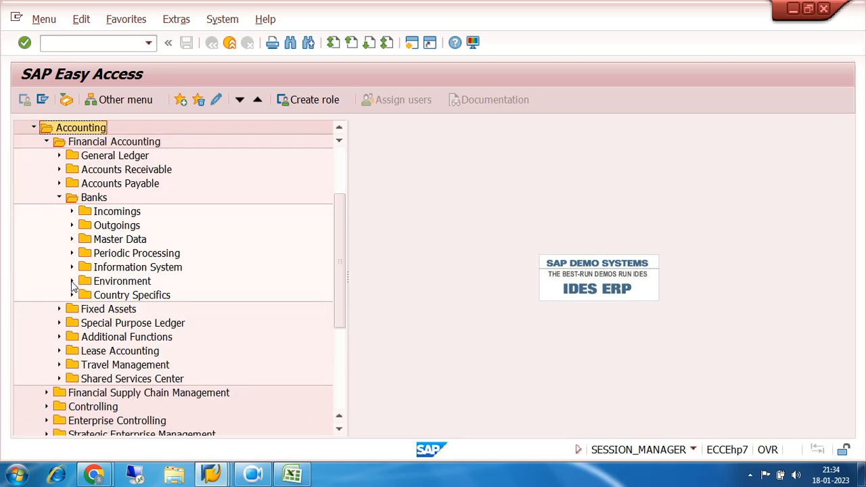
Inspect the Environment folder under Banks, including Current Settings and Payment Requests, and the Outgoings folder, collapsing each again.
{"action": "left_click", "coordinate": [71, 281]}
{"action": "scroll", "coordinate": [255, 246], "scroll_direction": "down", "scroll_amount": 1}
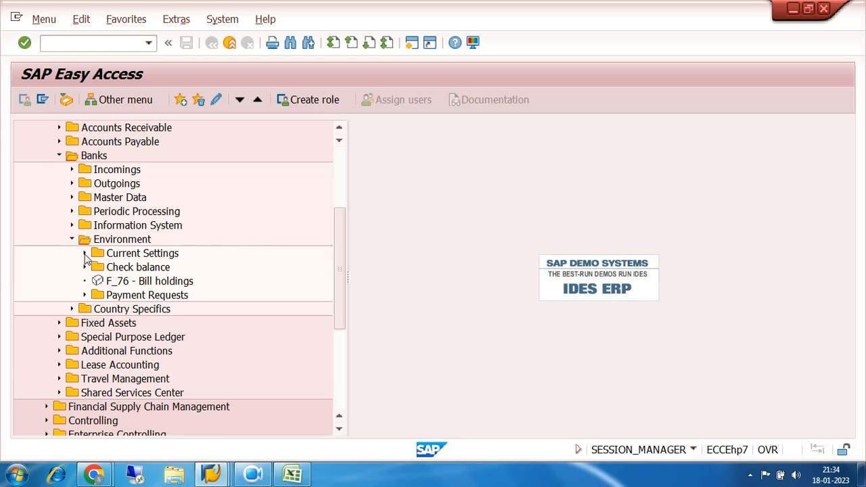
{"action": "left_click", "coordinate": [84, 255]}
{"action": "left_click", "coordinate": [85, 256]}
{"action": "left_click", "coordinate": [85, 295]}
{"action": "left_click", "coordinate": [84, 296]}
{"action": "left_click", "coordinate": [72, 240]}
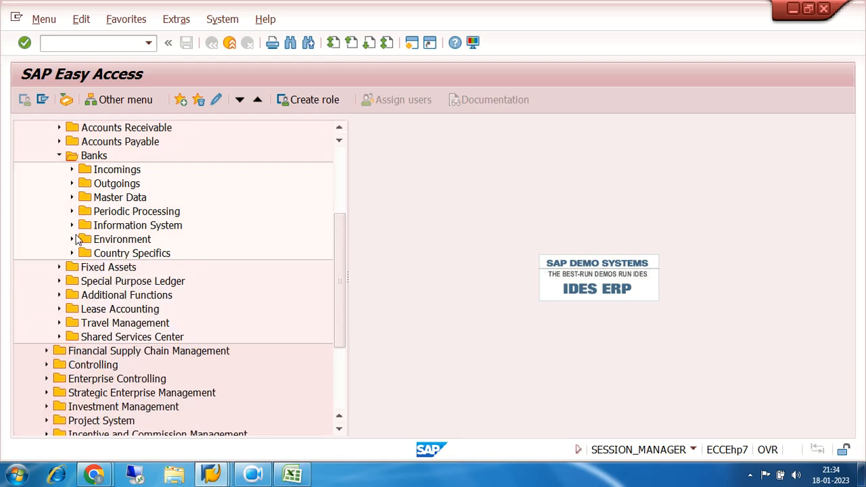
{"action": "left_click", "coordinate": [71, 184]}
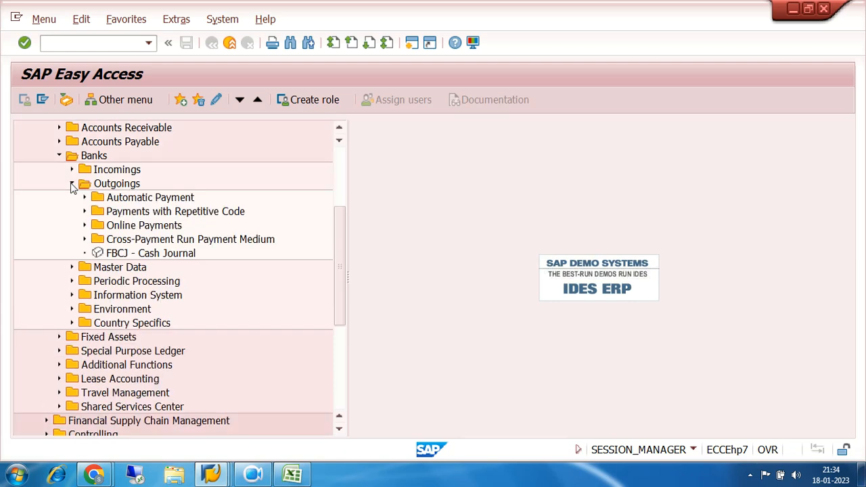
{"action": "left_click", "coordinate": [72, 184]}
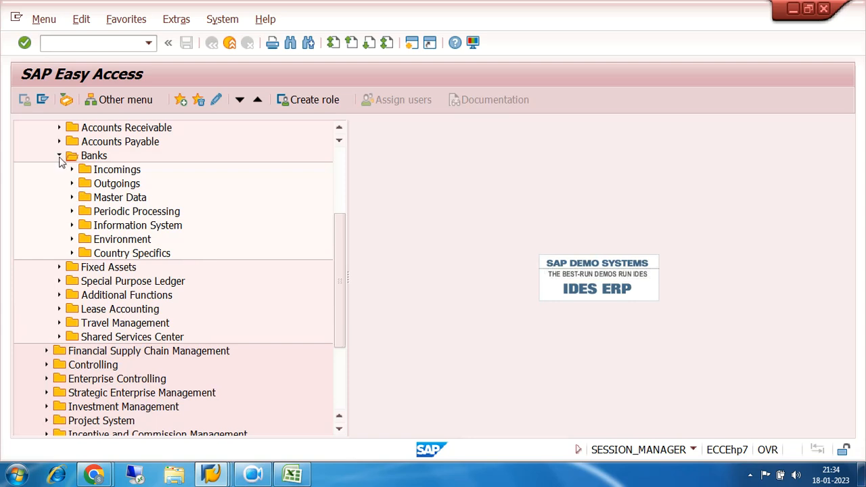
Reopen the Banks folder and look through its Periodic Processing and Information System transactions.
{"action": "left_click", "coordinate": [58, 156]}
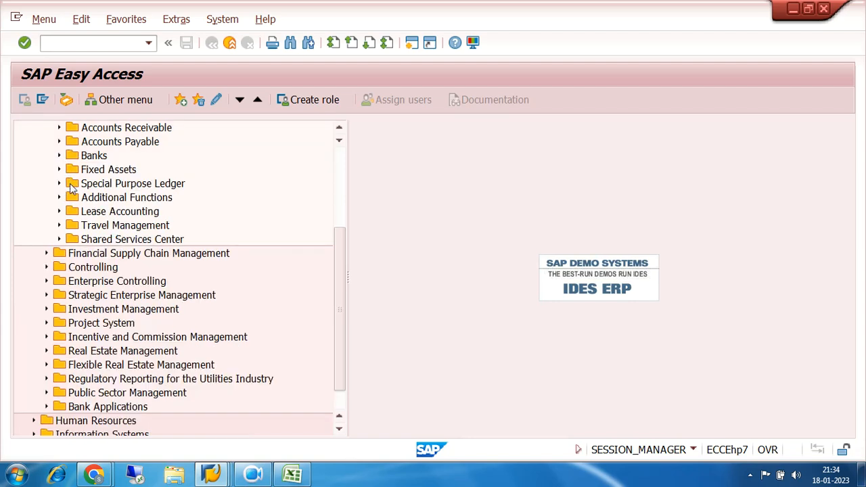
{"action": "left_click", "coordinate": [59, 155]}
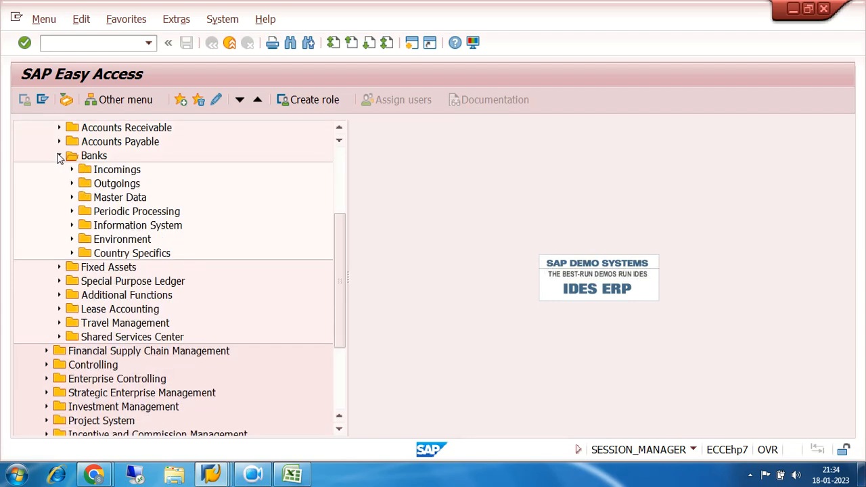
{"action": "left_click", "coordinate": [73, 211]}
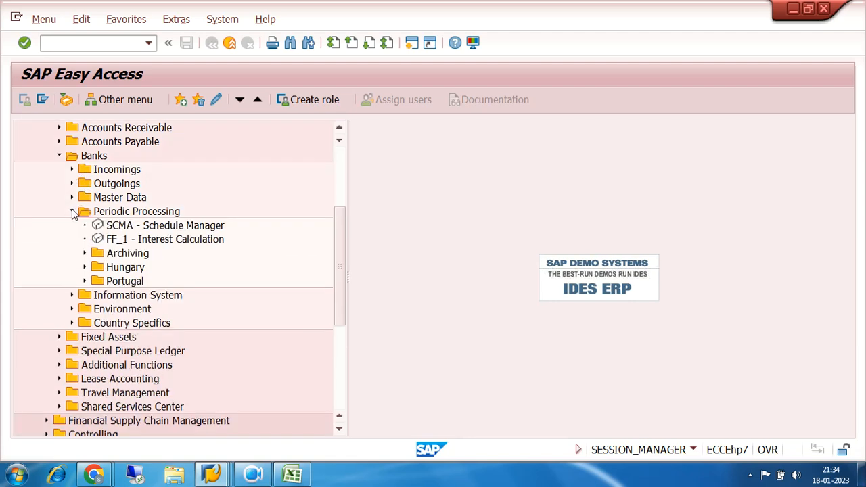
{"action": "left_click", "coordinate": [84, 254]}
{"action": "left_click", "coordinate": [83, 255]}
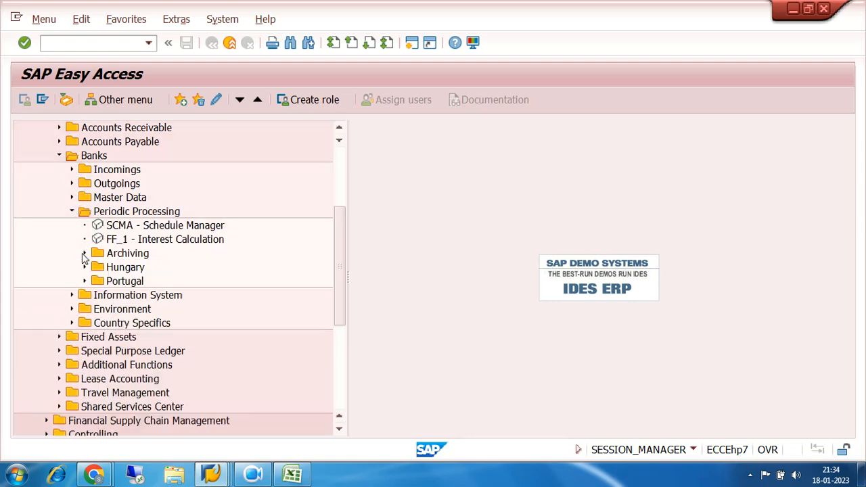
{"action": "left_click", "coordinate": [72, 295]}
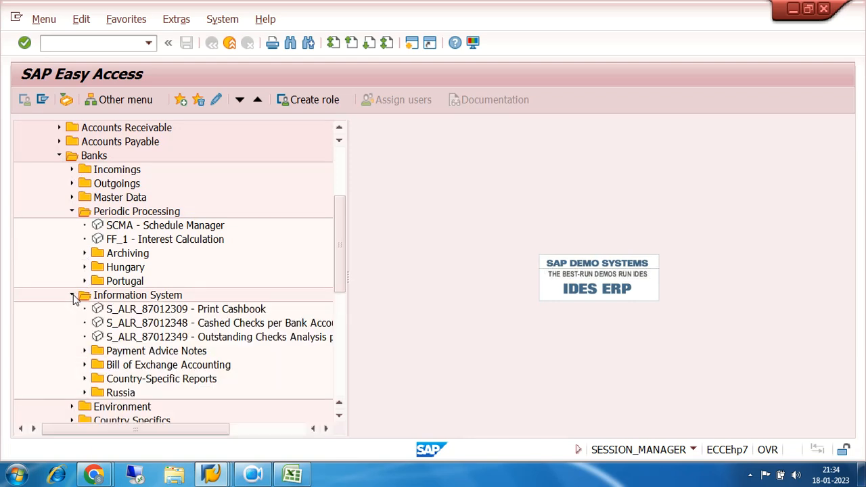
{"action": "left_click", "coordinate": [72, 296]}
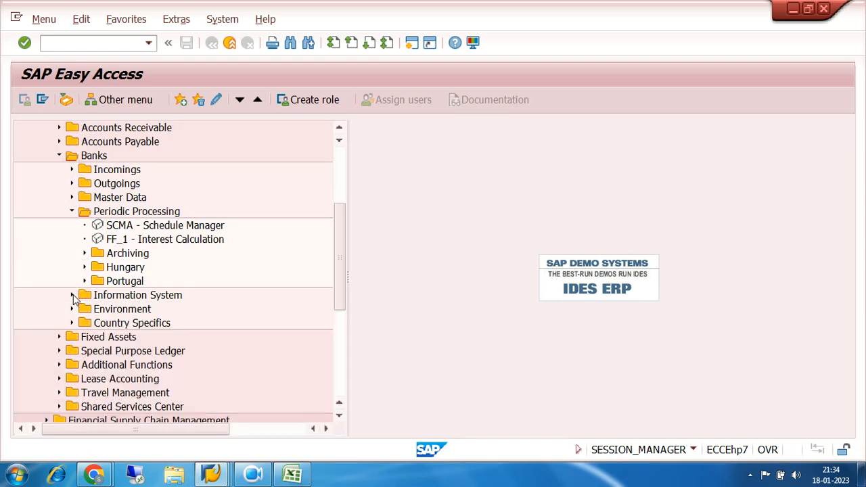
Inspect Environment under Banks, including Current Settings and Check balance, and Country Specifics, then collapse the Banks folder.
{"action": "left_click", "coordinate": [72, 309]}
{"action": "left_click", "coordinate": [72, 309]}
{"action": "left_click", "coordinate": [72, 309]}
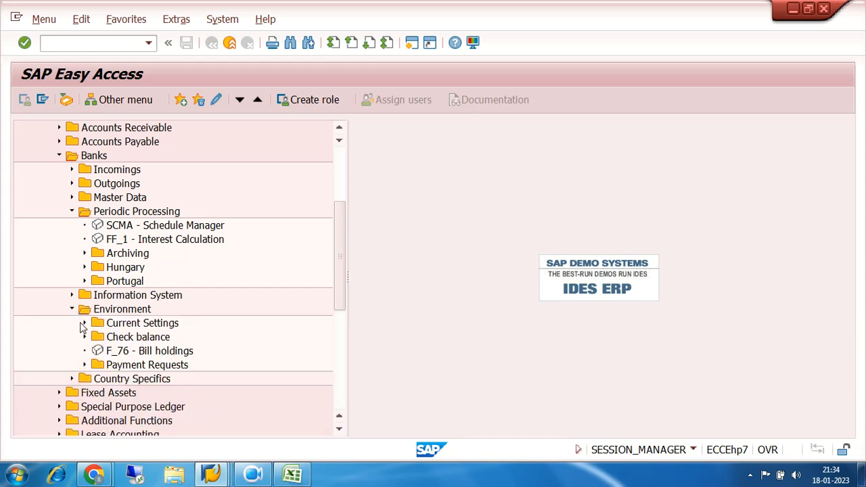
{"action": "left_click", "coordinate": [84, 324]}
{"action": "left_click", "coordinate": [85, 324]}
{"action": "left_click", "coordinate": [84, 337]}
{"action": "left_click", "coordinate": [85, 337]}
{"action": "left_click", "coordinate": [72, 378]}
{"action": "left_click", "coordinate": [72, 379]}
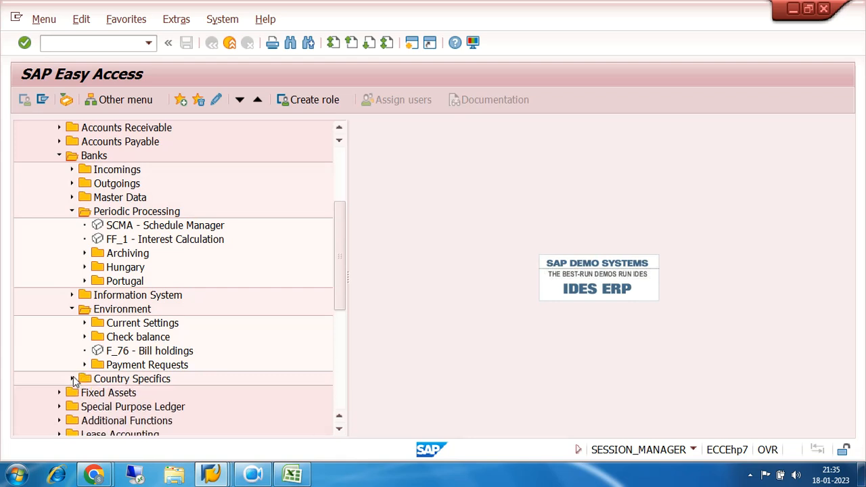
{"action": "left_click", "coordinate": [72, 308]}
{"action": "scroll", "coordinate": [180, 250], "scroll_direction": "up", "scroll_amount": 2}
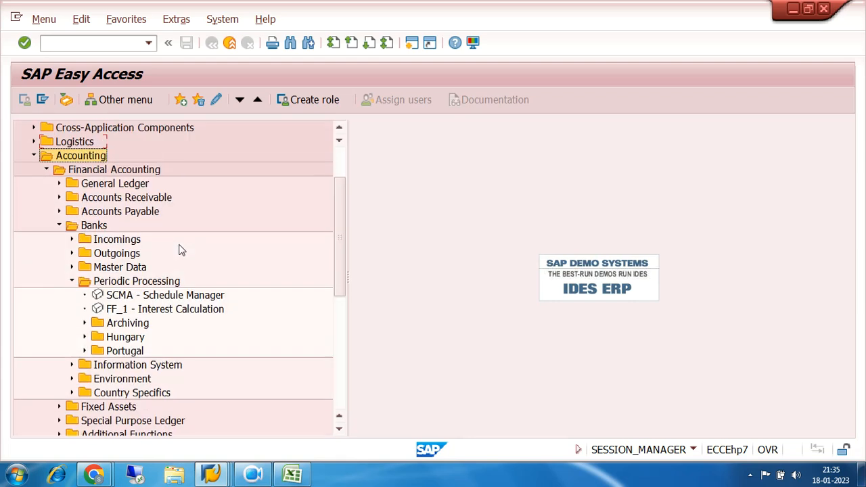
{"action": "left_click", "coordinate": [59, 226]}
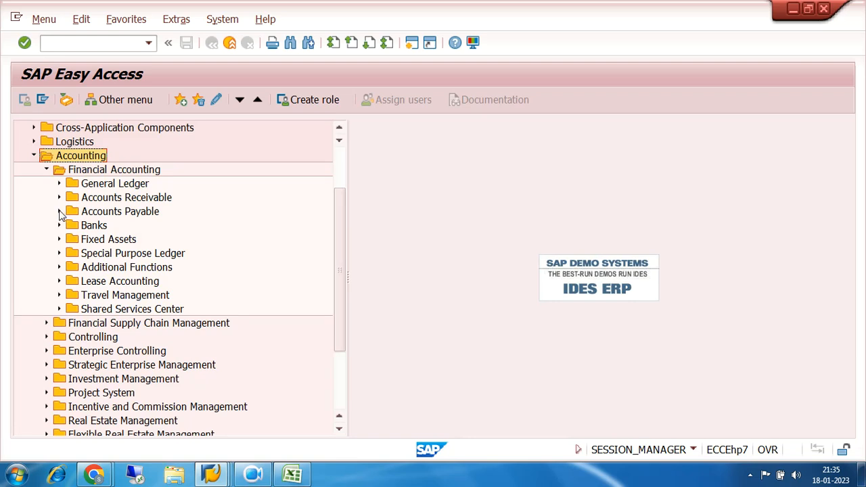
Look through Periodic Processing under General Ledger, collapse General Ledger, and reopen the Financial Accounting folder.
{"action": "left_click", "coordinate": [59, 183]}
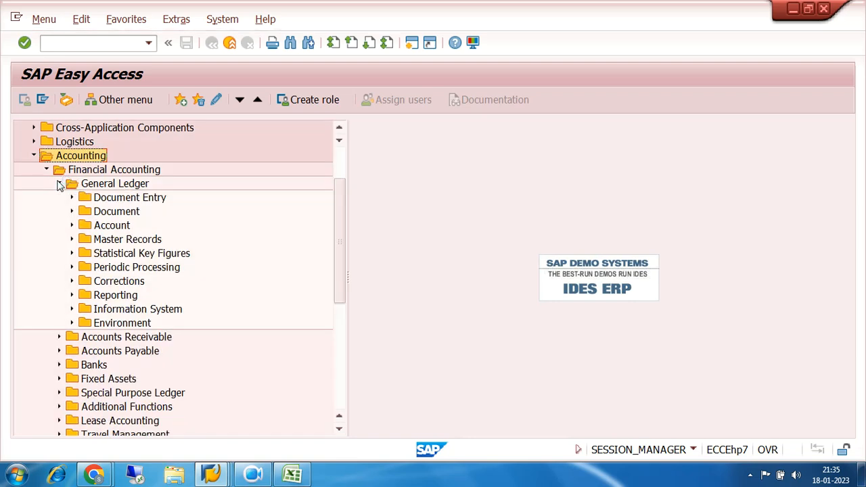
{"action": "left_click", "coordinate": [71, 268]}
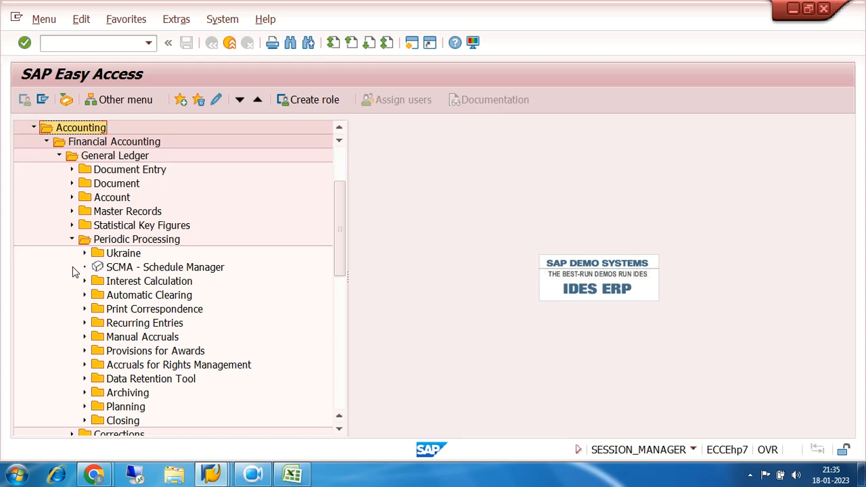
{"action": "left_click", "coordinate": [72, 240]}
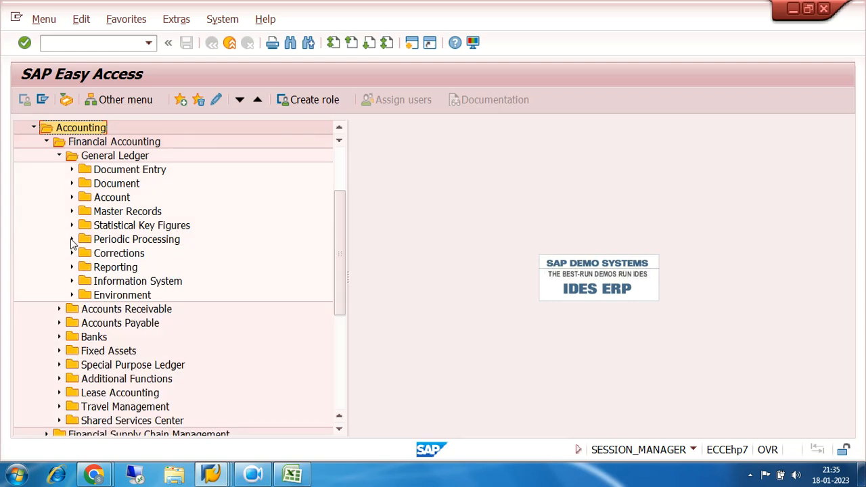
{"action": "left_click", "coordinate": [59, 155]}
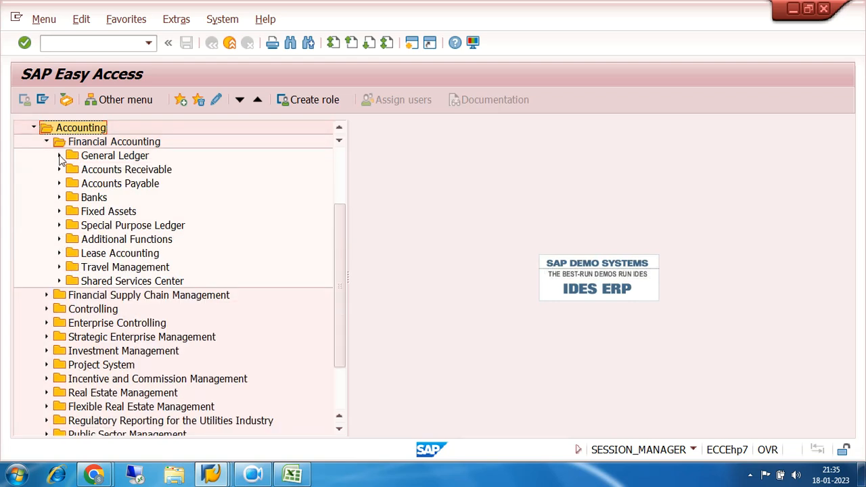
{"action": "scroll", "coordinate": [222, 196], "scroll_direction": "down", "scroll_amount": 1}
{"action": "scroll", "coordinate": [77, 183], "scroll_direction": "up", "scroll_amount": 2}
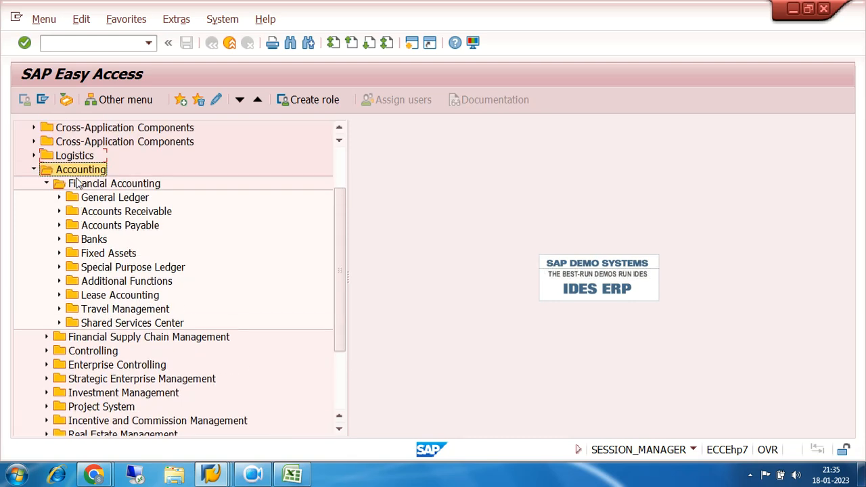
{"action": "left_click", "coordinate": [46, 183]}
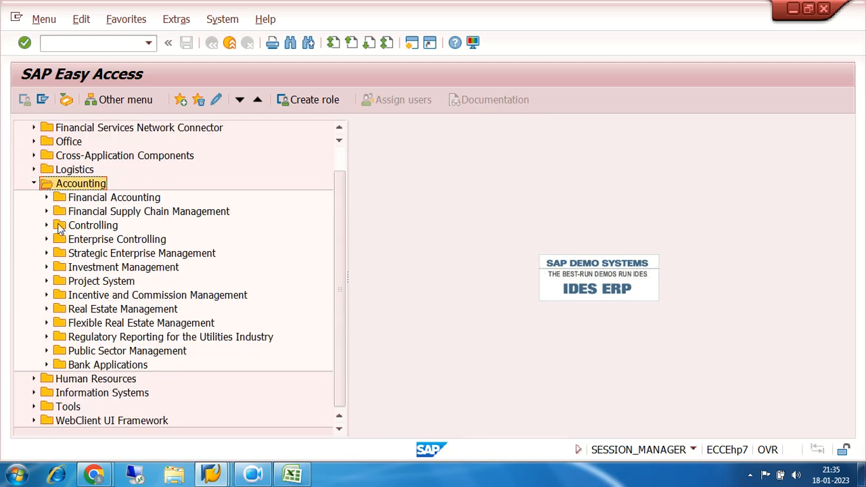
{"action": "left_click", "coordinate": [47, 198]}
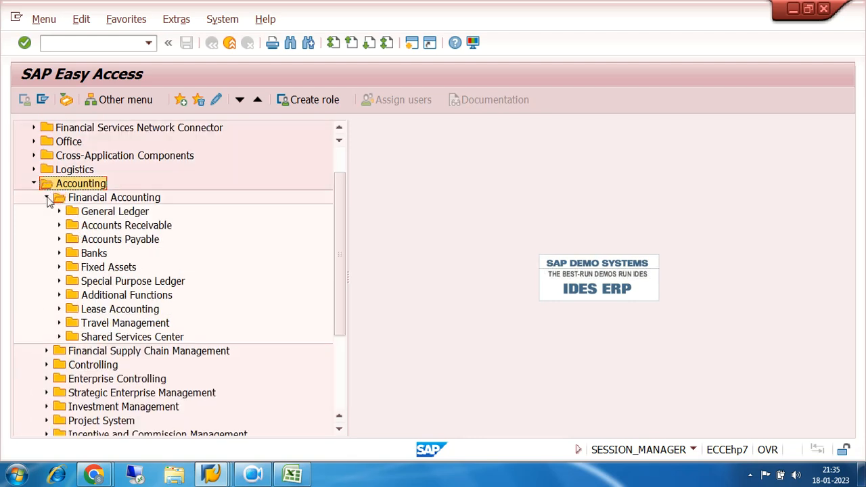
Examine Periodic Processing under Accounts Payable, including its Closing folder, and collapse both again.
{"action": "left_click", "coordinate": [59, 240]}
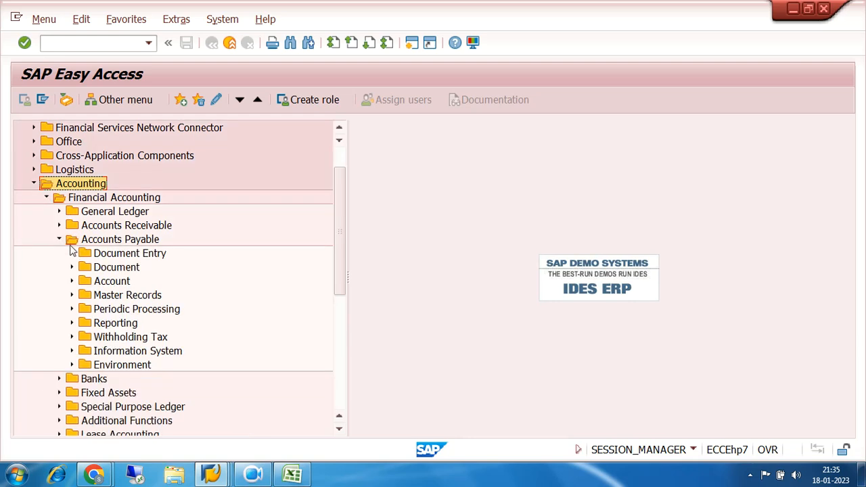
{"action": "scroll", "coordinate": [187, 253], "scroll_direction": "down", "scroll_amount": 2}
{"action": "left_click", "coordinate": [72, 226]}
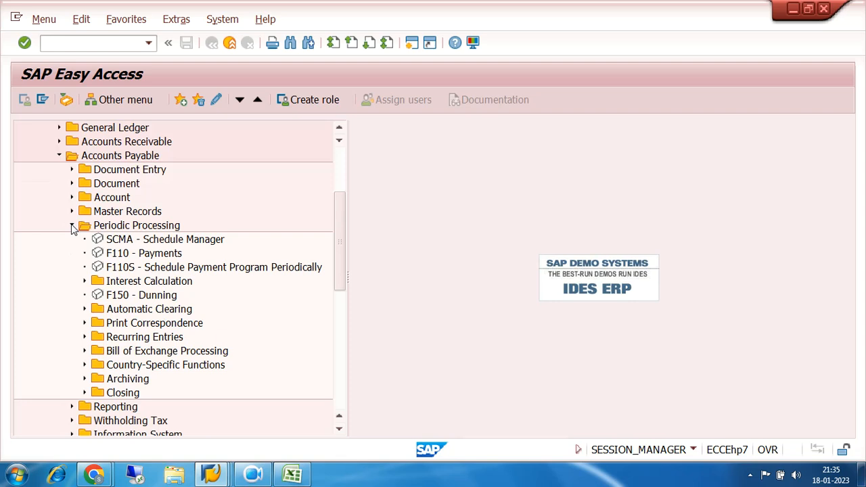
{"action": "left_click", "coordinate": [84, 393]}
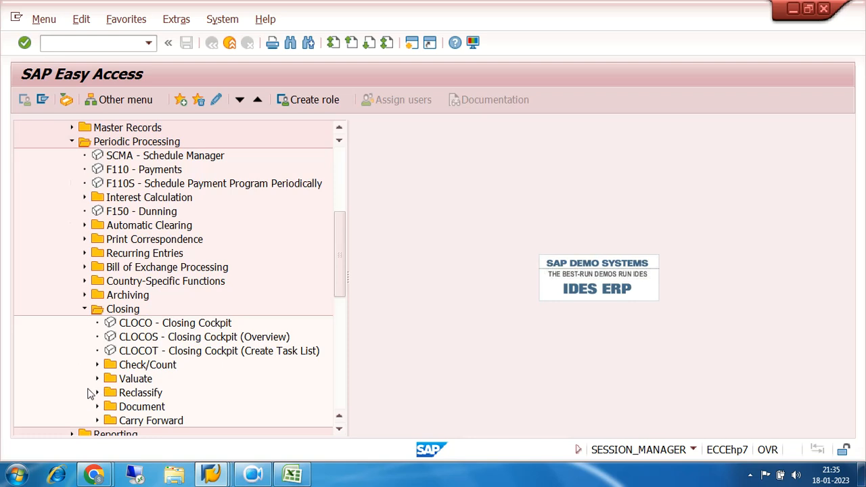
{"action": "left_click", "coordinate": [84, 308]}
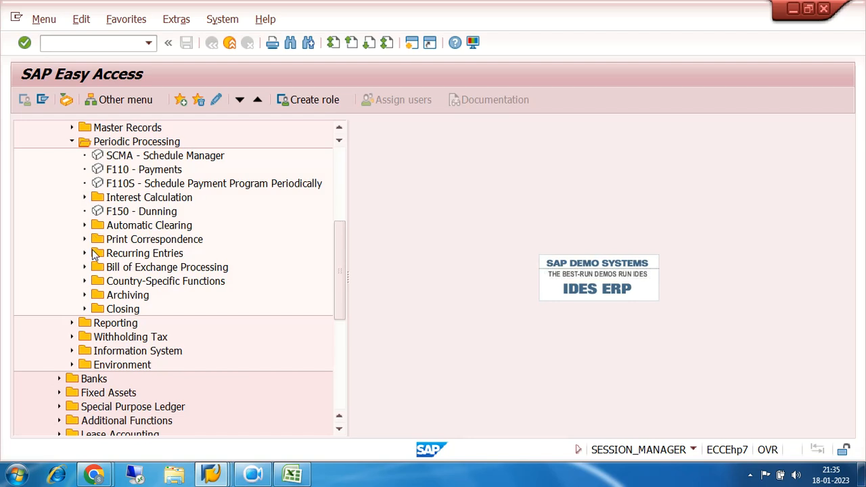
{"action": "left_click", "coordinate": [72, 142]}
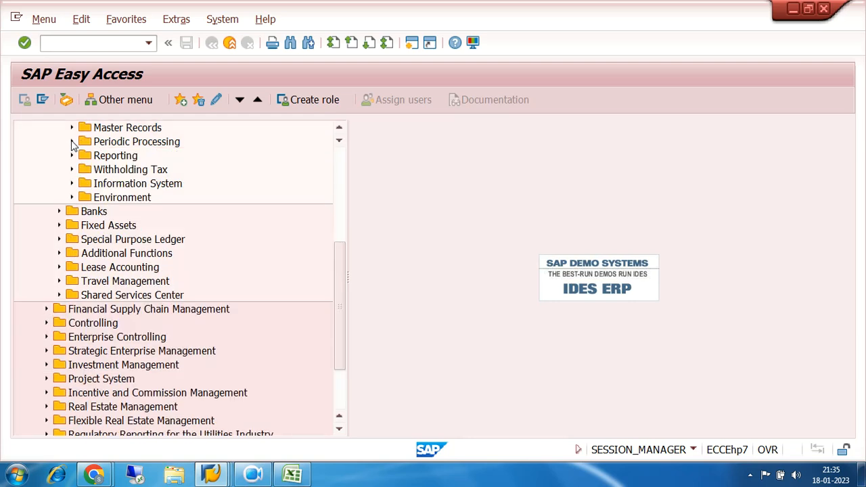
{"action": "scroll", "coordinate": [142, 196], "scroll_direction": "up", "scroll_amount": 3}
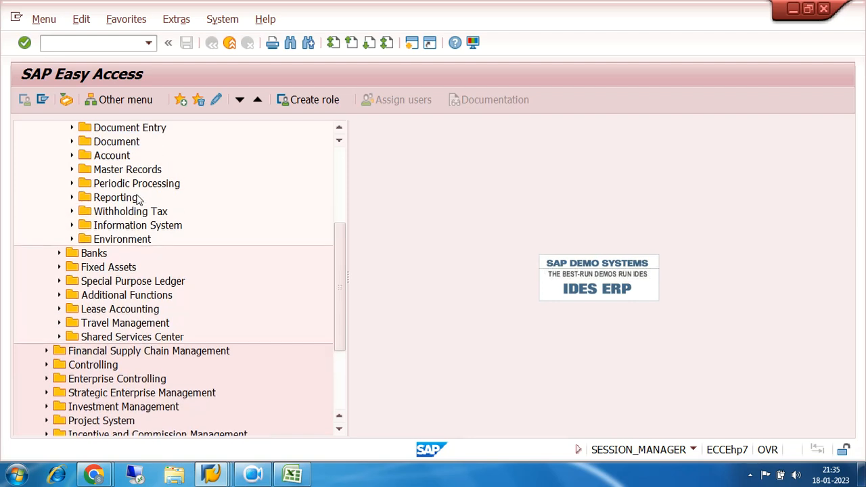
Inspect the Information System and Environment folders under Accounts Payable, including User Parameters and Current Settings, collapsing each again.
{"action": "left_click", "coordinate": [72, 225]}
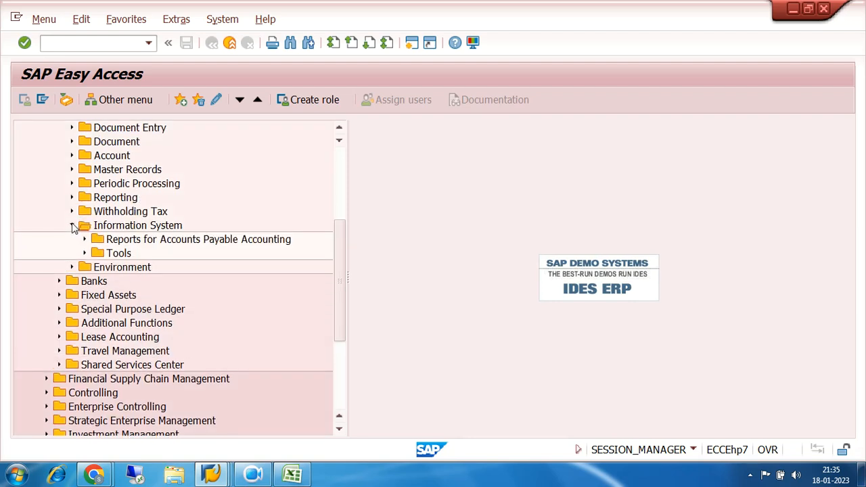
{"action": "left_click", "coordinate": [71, 225]}
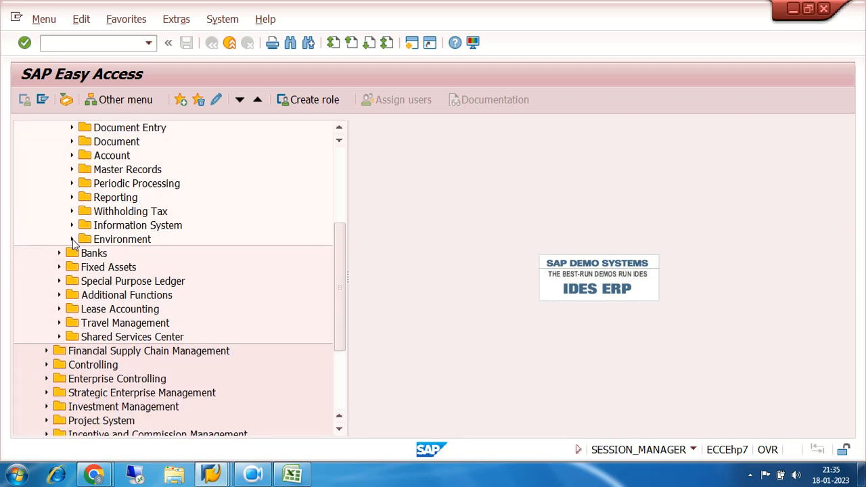
{"action": "left_click", "coordinate": [71, 239]}
{"action": "left_click", "coordinate": [85, 256]}
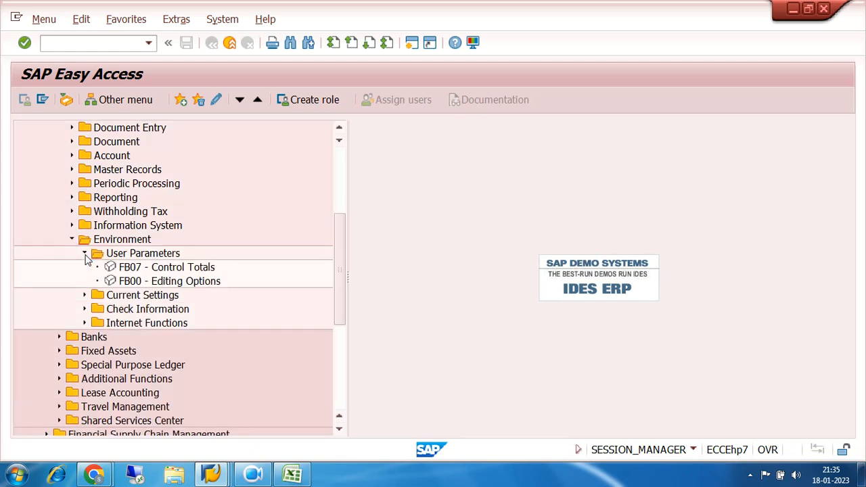
{"action": "left_click", "coordinate": [85, 254]}
{"action": "left_click", "coordinate": [85, 267]}
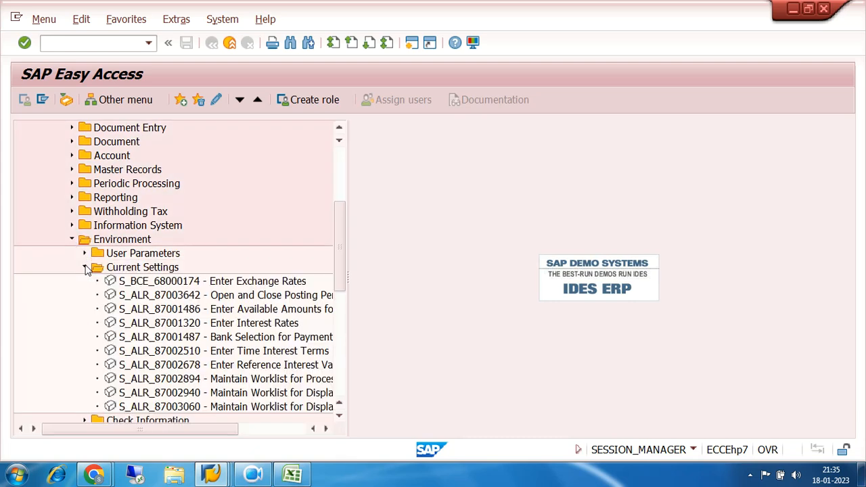
{"action": "left_click", "coordinate": [85, 268]}
{"action": "left_click", "coordinate": [72, 240]}
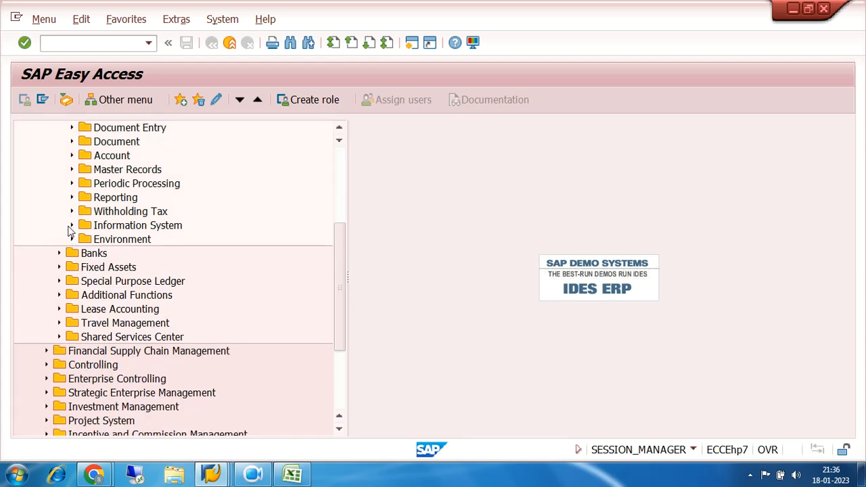
Check the Tools folder in the Accounts Payable Information System, and collapse the Accounts Payable folder.
{"action": "left_click", "coordinate": [72, 226]}
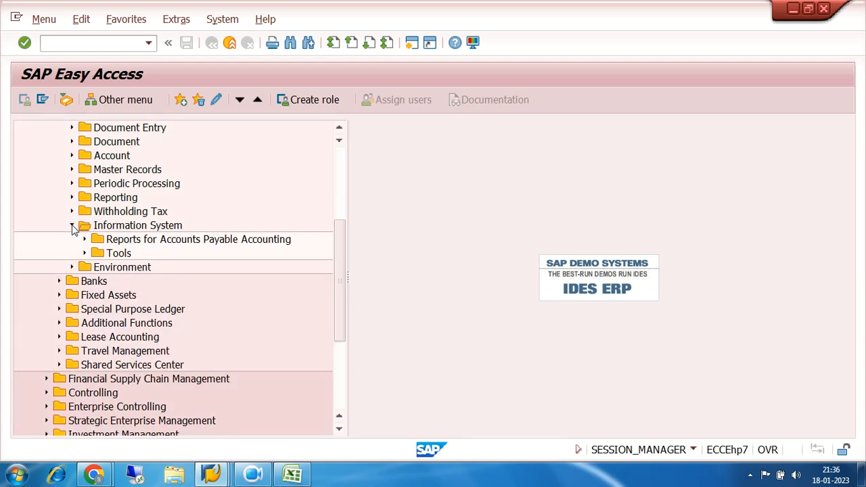
{"action": "left_click", "coordinate": [84, 253]}
{"action": "left_click", "coordinate": [85, 253]}
{"action": "left_click", "coordinate": [73, 226]}
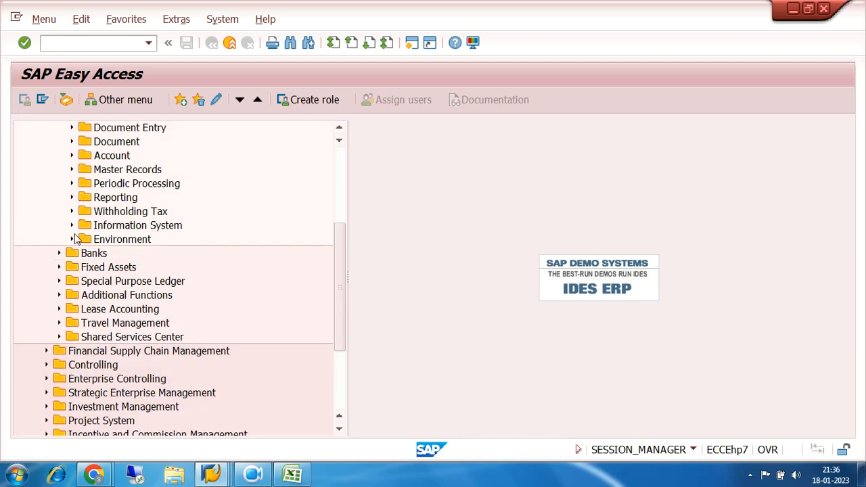
{"action": "scroll", "coordinate": [106, 213], "scroll_direction": "up", "scroll_amount": 3}
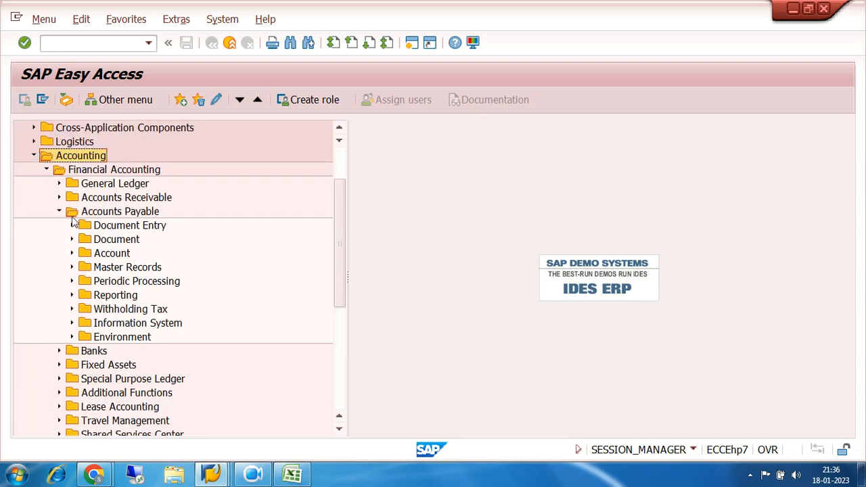
{"action": "left_click", "coordinate": [60, 211]}
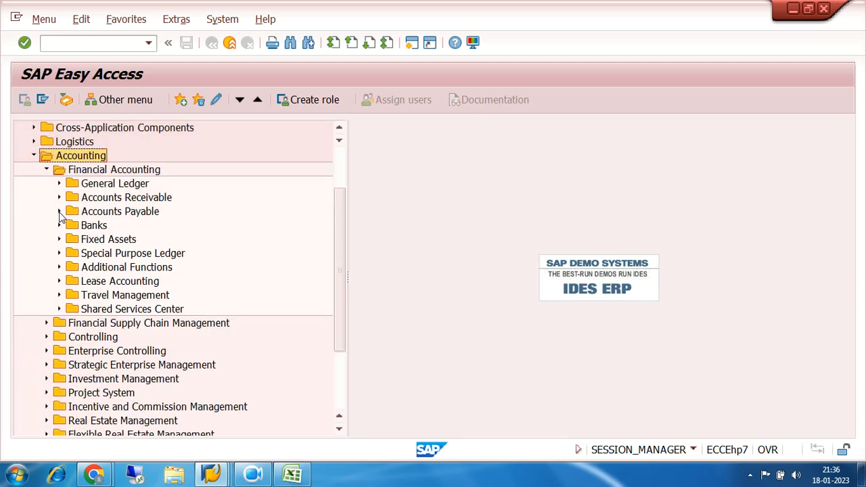
Check the Google Meet call in Chrome, and minimise the Meet and SAP windows to return to the Excel bank reconciliation sheet.
{"action": "left_click", "coordinate": [94, 474]}
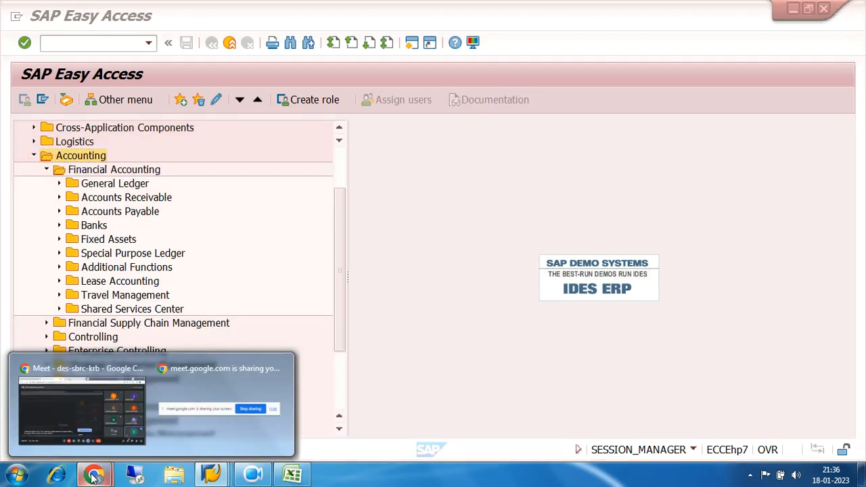
{"action": "left_click", "coordinate": [218, 407]}
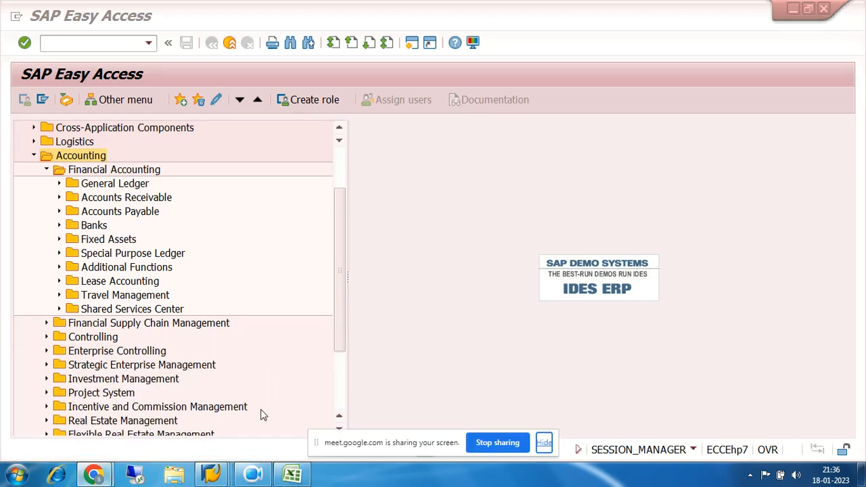
{"action": "mouse_move", "coordinate": [96, 474]}
{"action": "left_click", "coordinate": [115, 392]}
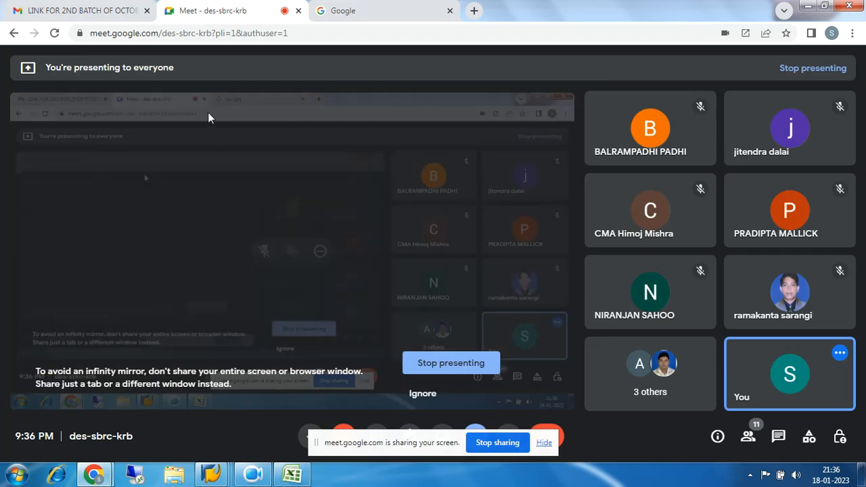
{"action": "left_click", "coordinate": [804, 5]}
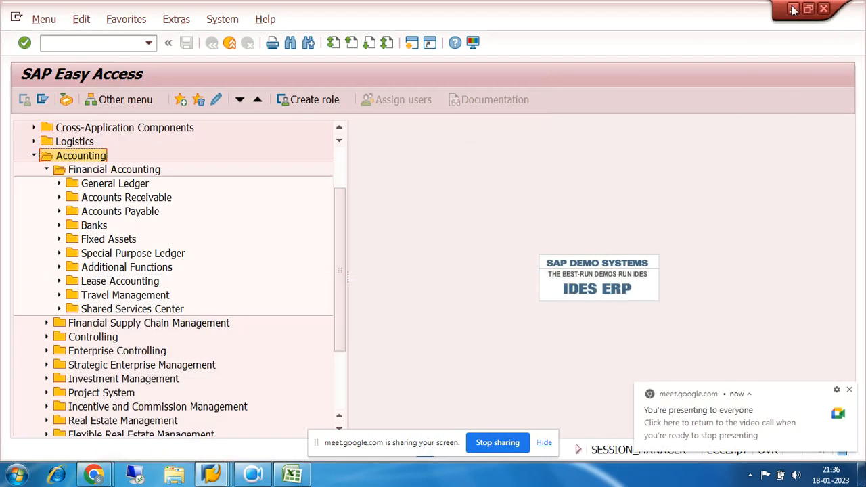
{"action": "left_click", "coordinate": [793, 9]}
{"action": "left_click", "coordinate": [795, 9]}
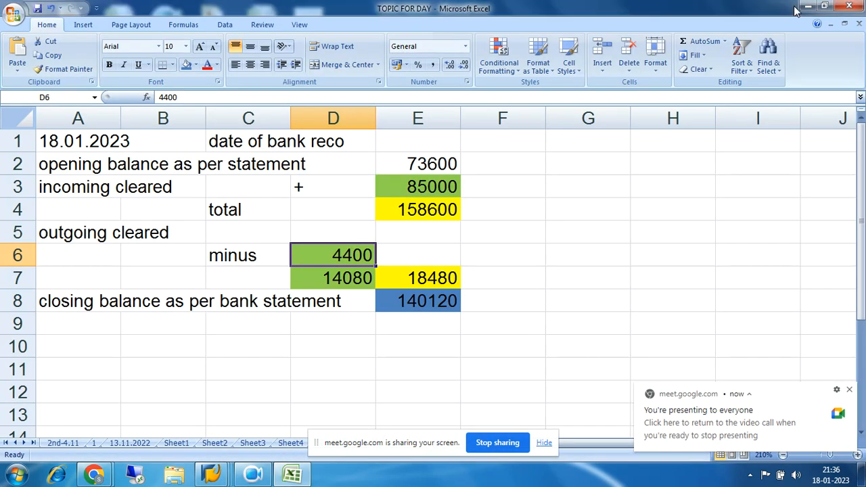
Minimize the workbook and open Local Disk (D:) in a maximized file explorer window.
{"action": "left_click", "coordinate": [805, 6]}
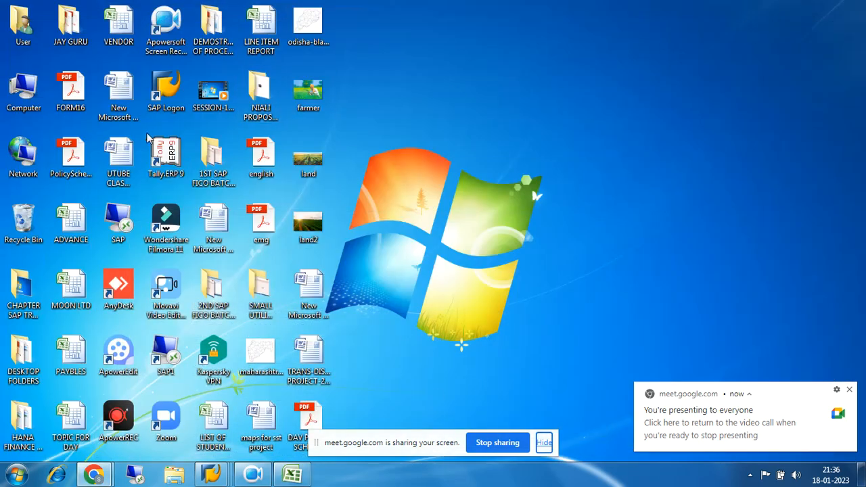
{"action": "double_click", "coordinate": [27, 90]}
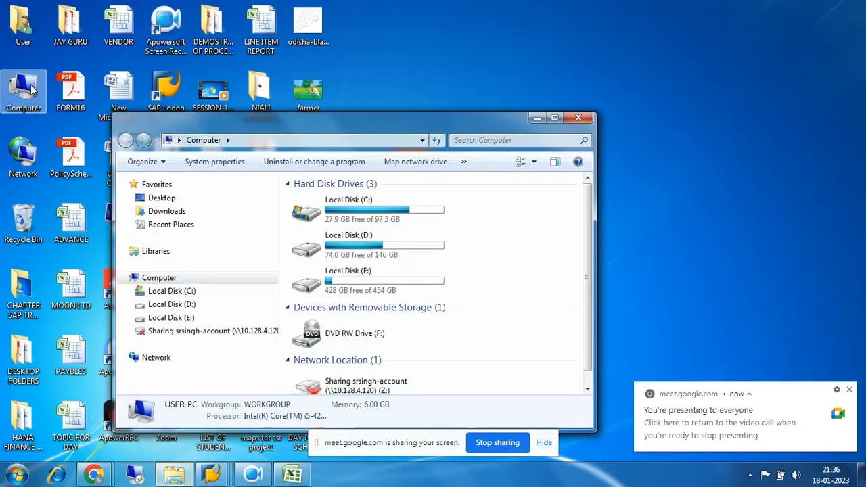
{"action": "left_click", "coordinate": [556, 120]}
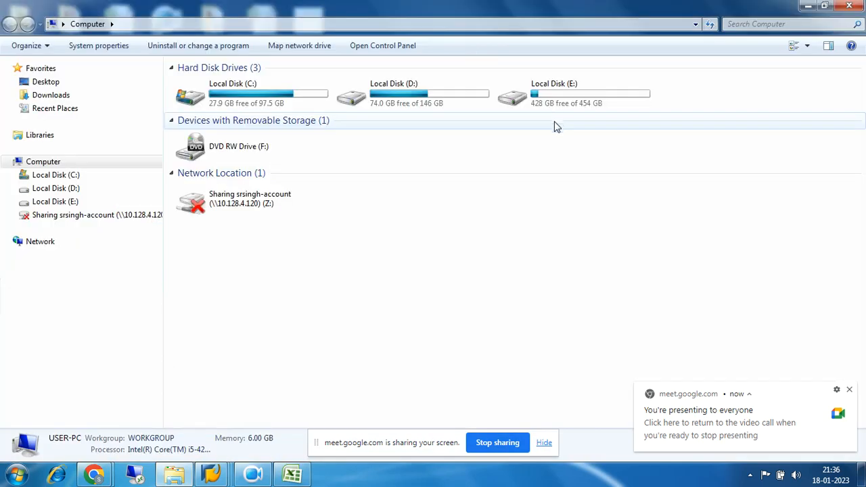
{"action": "double_click", "coordinate": [417, 105]}
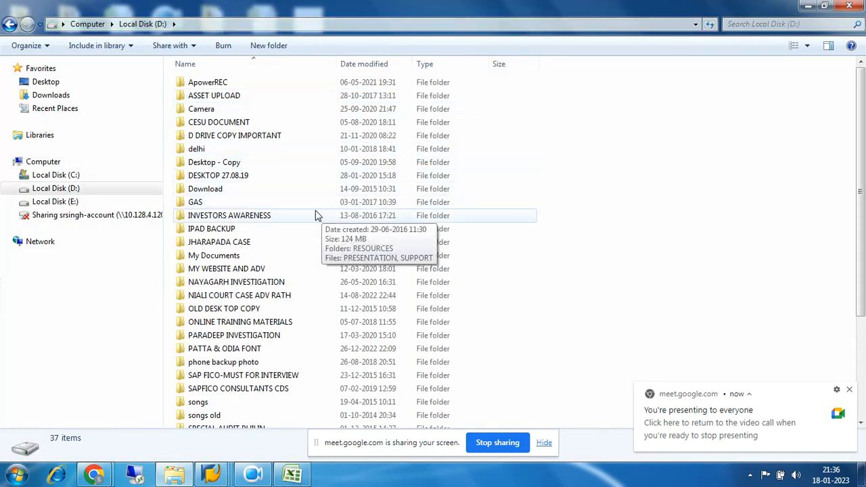
Open the ACCOUNTS RECEIVABLES document from the FICO MAT FOR TRAINING folder inside D DRIVE COPY IMPORTANT.
{"action": "double_click", "coordinate": [242, 326]}
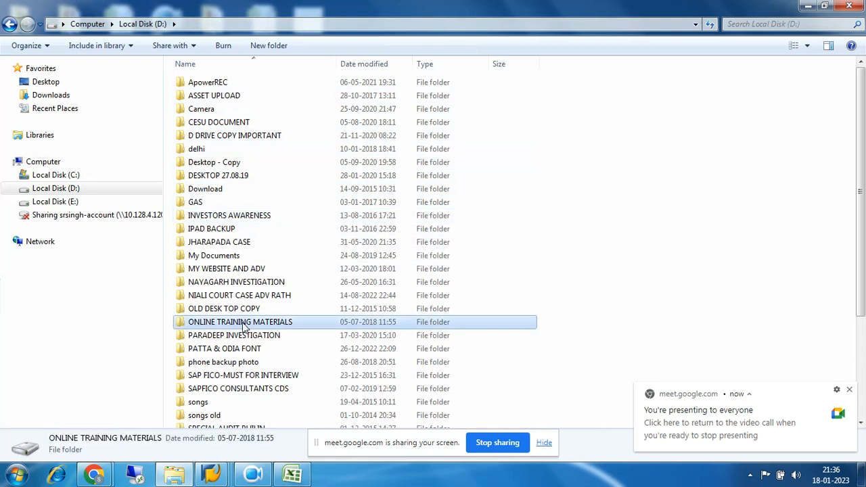
{"action": "left_click", "coordinate": [10, 25]}
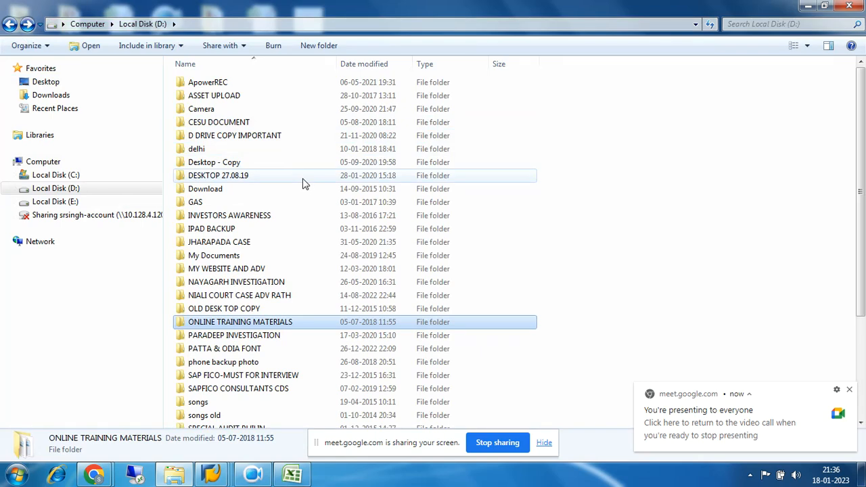
{"action": "double_click", "coordinate": [243, 136]}
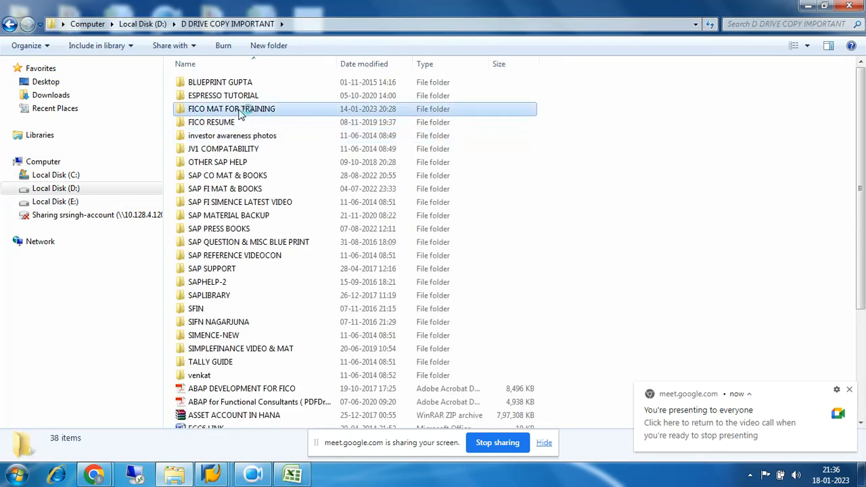
{"action": "double_click", "coordinate": [239, 111]}
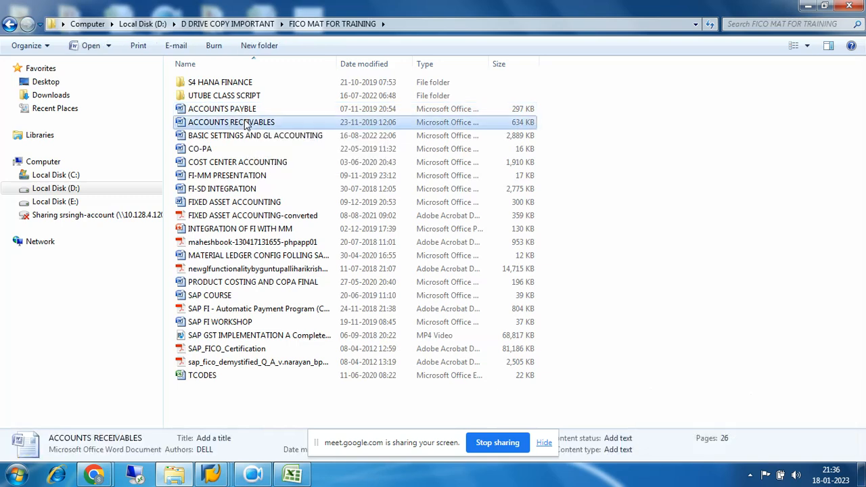
{"action": "double_click", "coordinate": [246, 121]}
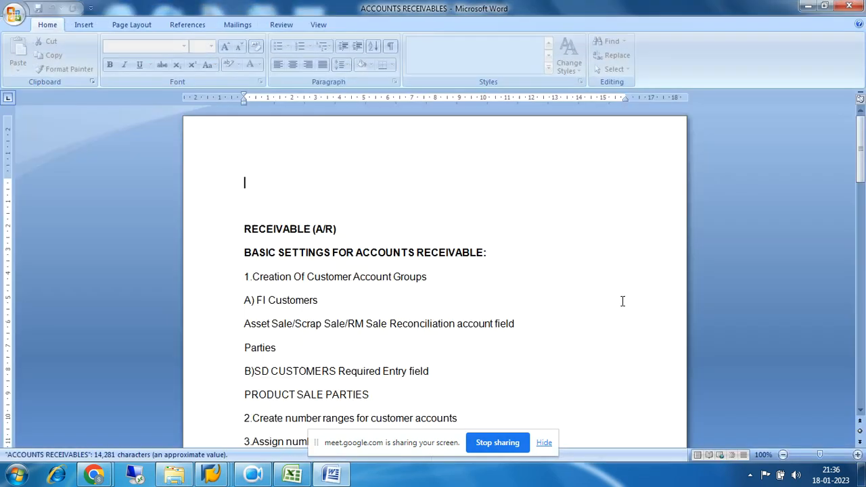
Find the bank reconciliation transaction code at the end of the document, highlight it, and put away the document and folder windows.
{"action": "left_click_drag", "start_coordinate": [860, 120], "coordinate": [860, 400]}
{"action": "scroll", "coordinate": [576, 295], "scroll_direction": "up", "scroll_amount": 15}
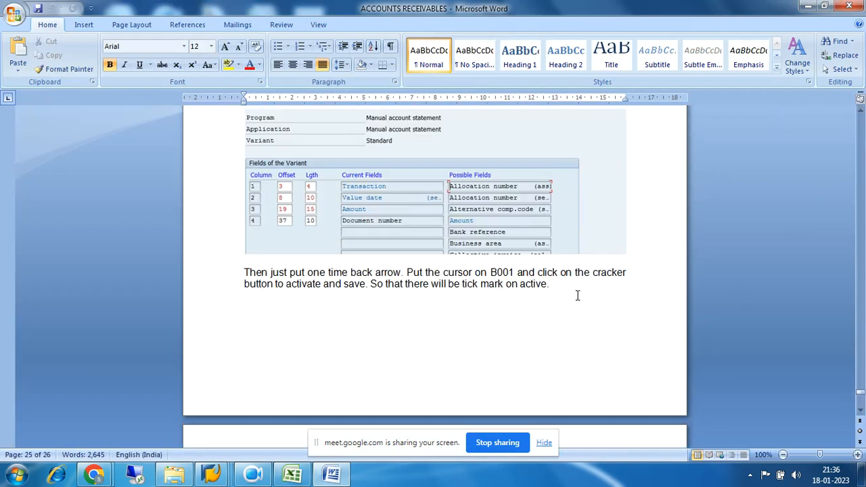
{"action": "scroll", "coordinate": [577, 296], "scroll_direction": "down", "scroll_amount": 12}
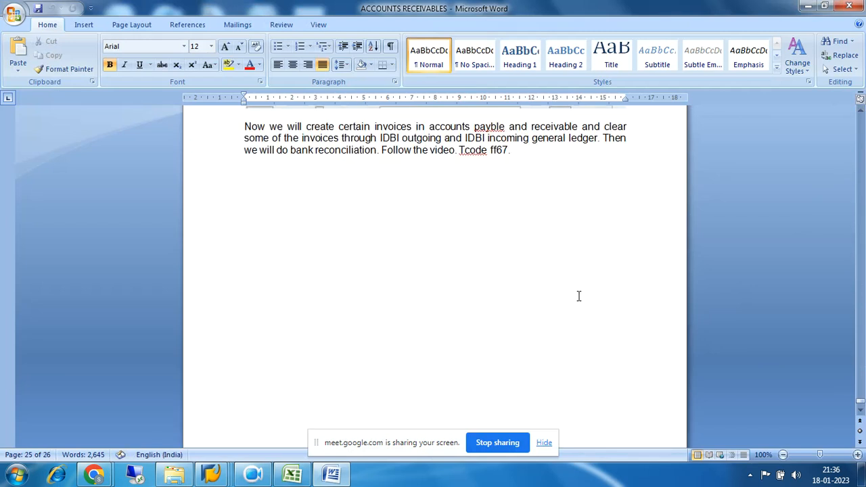
{"action": "scroll", "coordinate": [578, 296], "scroll_direction": "up", "scroll_amount": 2}
{"action": "left_click_drag", "start_coordinate": [508, 211], "coordinate": [460, 212]}
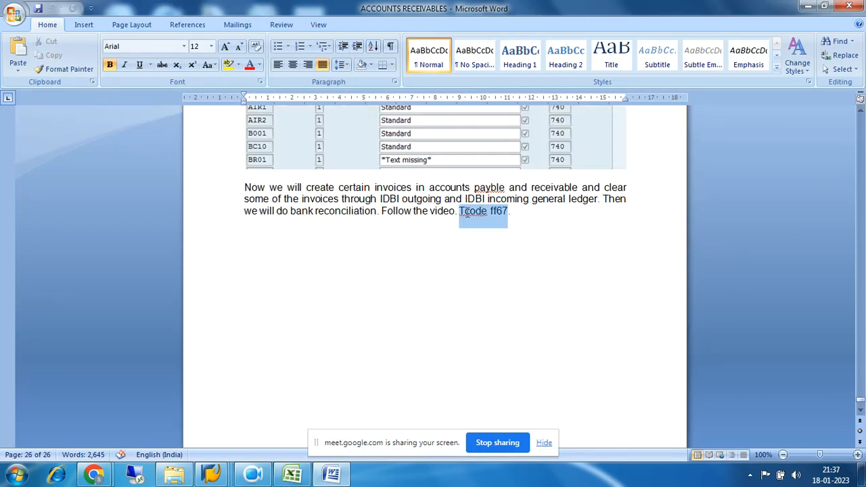
{"action": "left_click", "coordinate": [805, 7]}
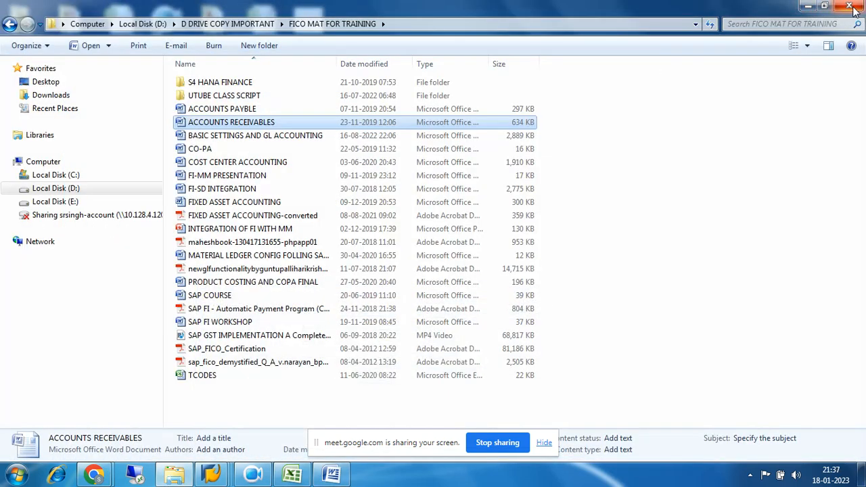
{"action": "left_click", "coordinate": [850, 8]}
Switch to Chrome and search Google for "path of ff67".
{"action": "mouse_move", "coordinate": [95, 477]}
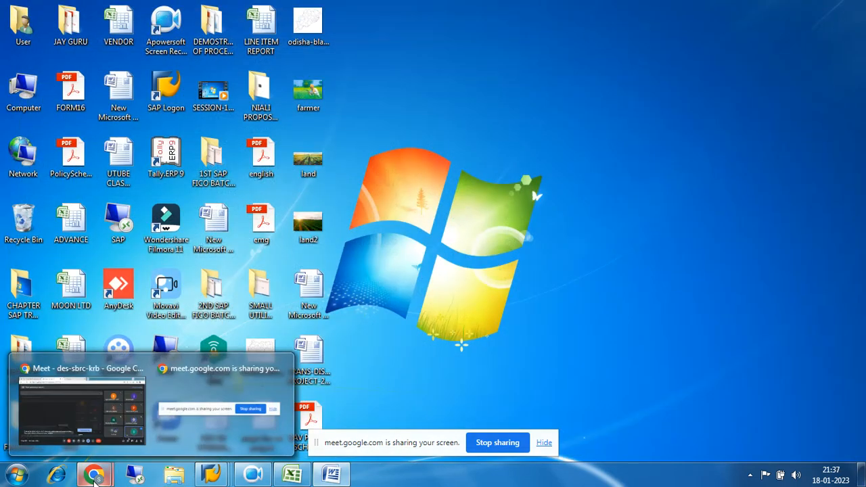
{"action": "left_click", "coordinate": [81, 406]}
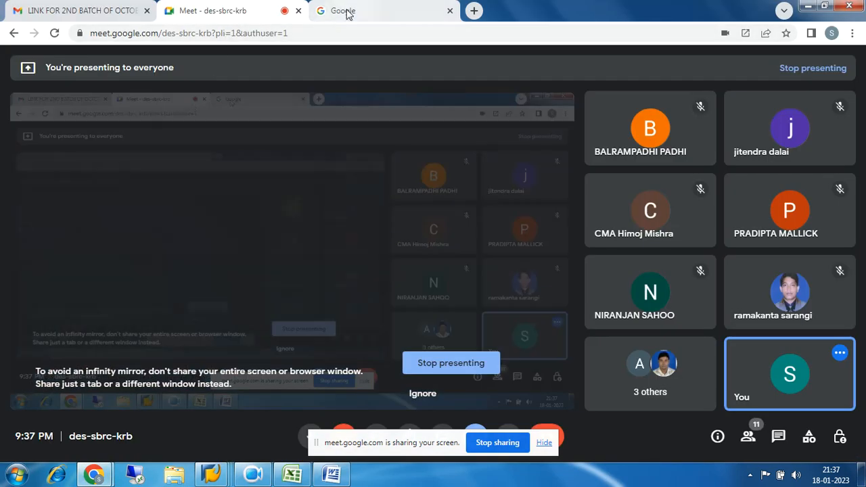
{"action": "left_click", "coordinate": [347, 12]}
{"action": "left_click", "coordinate": [299, 173]}
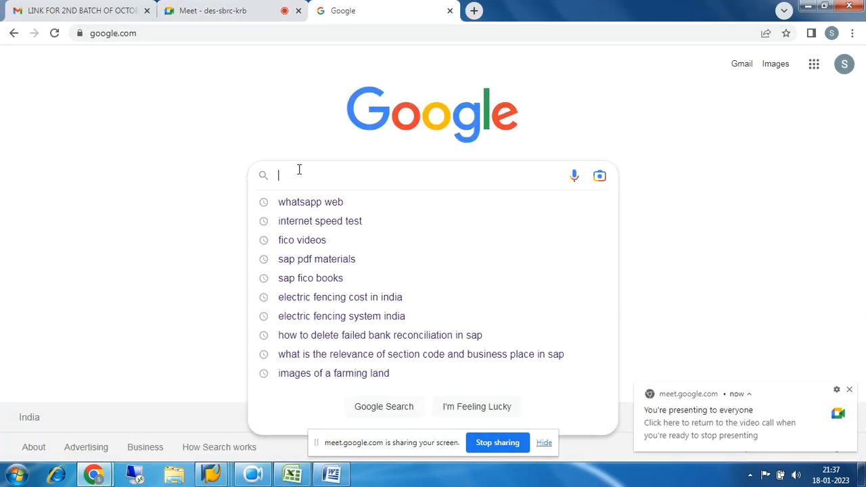
{"action": "type", "text": "path o"}
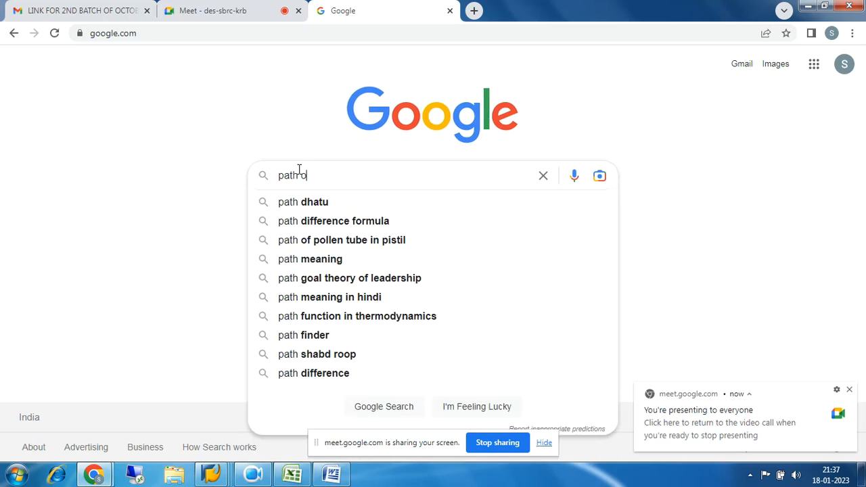
{"action": "type", "text": "f ff"}
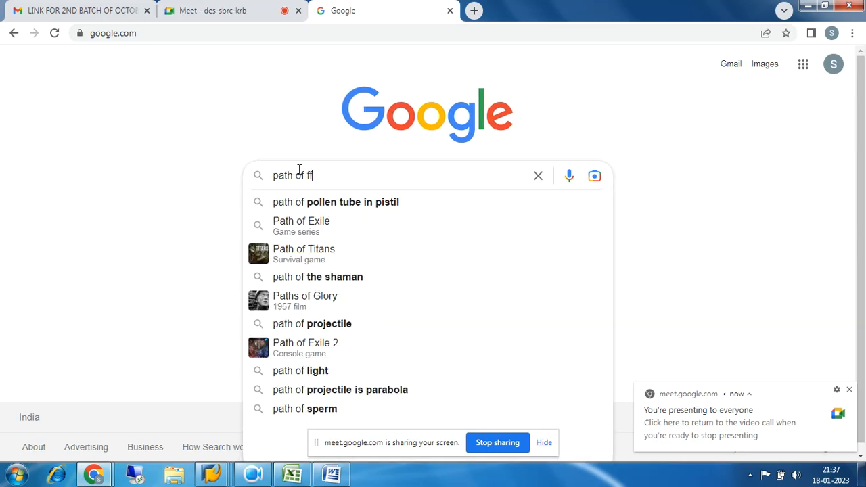
{"action": "type", "text": "67"}
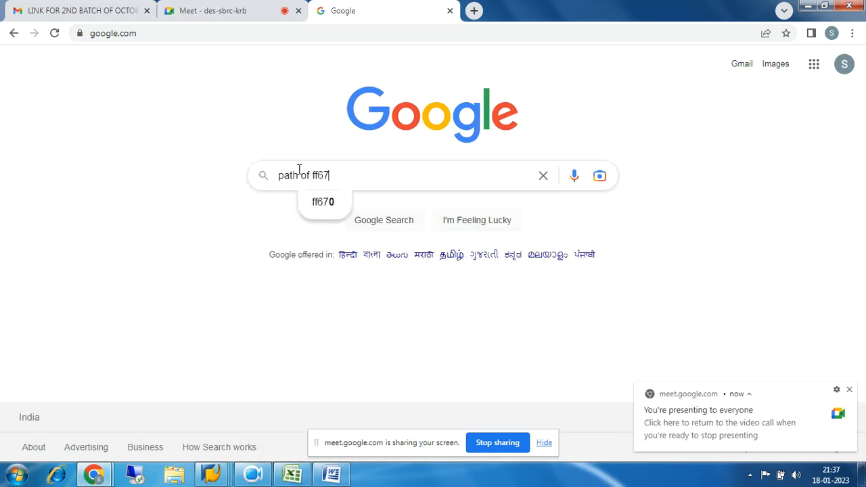
{"action": "key", "text": "Return"}
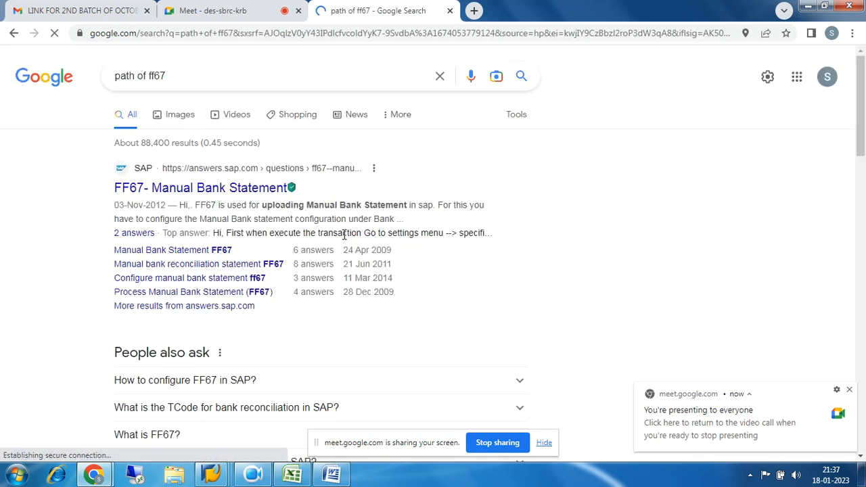
Open the Tutorial Kart result on the FF67 TCode and check its module path and sample screen.
{"action": "scroll", "coordinate": [344, 237], "scroll_direction": "down", "scroll_amount": 3}
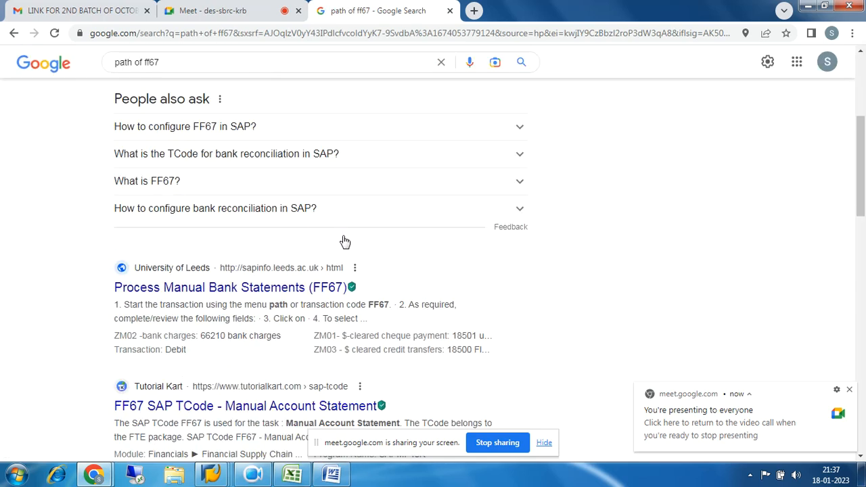
{"action": "scroll", "coordinate": [344, 240], "scroll_direction": "down", "scroll_amount": 2}
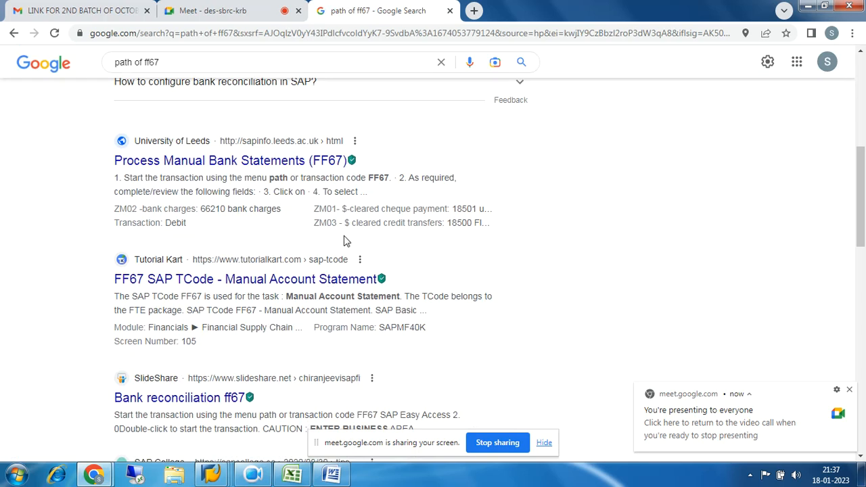
{"action": "left_click", "coordinate": [273, 279]}
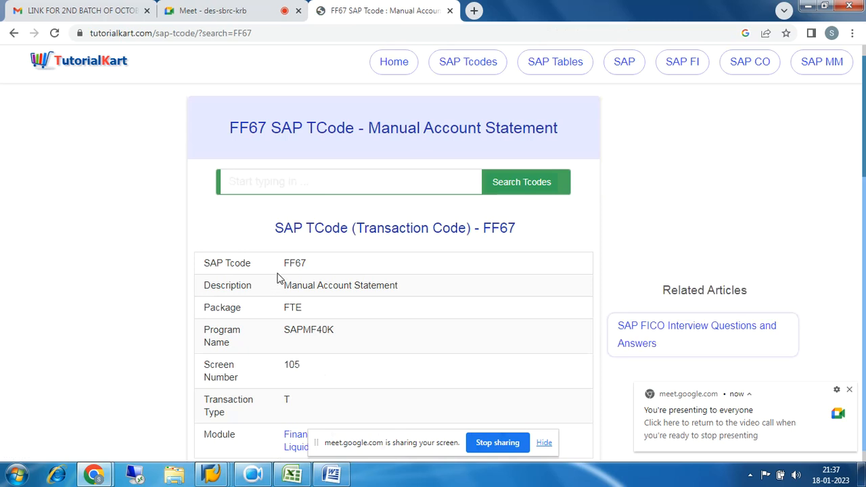
{"action": "left_click", "coordinate": [13, 33]}
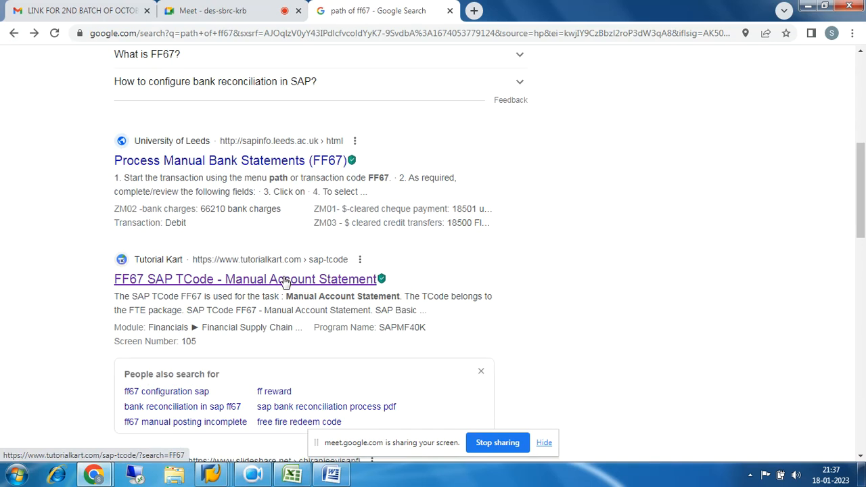
{"action": "left_click", "coordinate": [285, 279]}
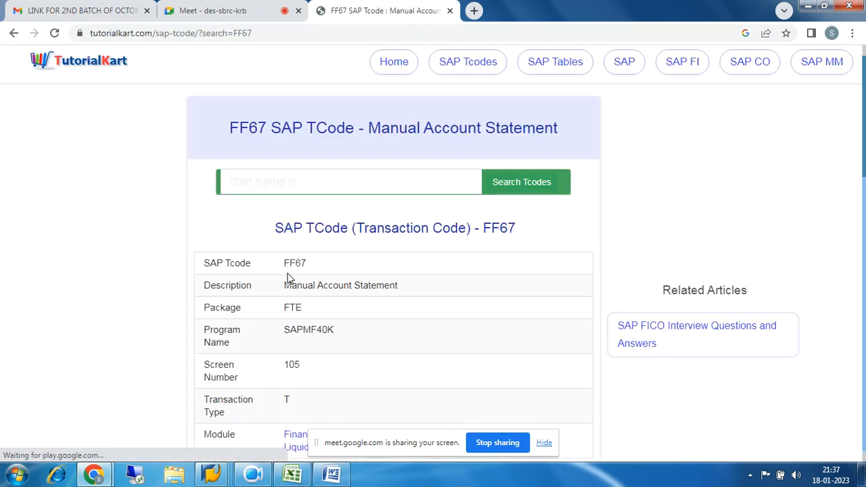
{"action": "scroll", "coordinate": [449, 228], "scroll_direction": "down", "scroll_amount": 5}
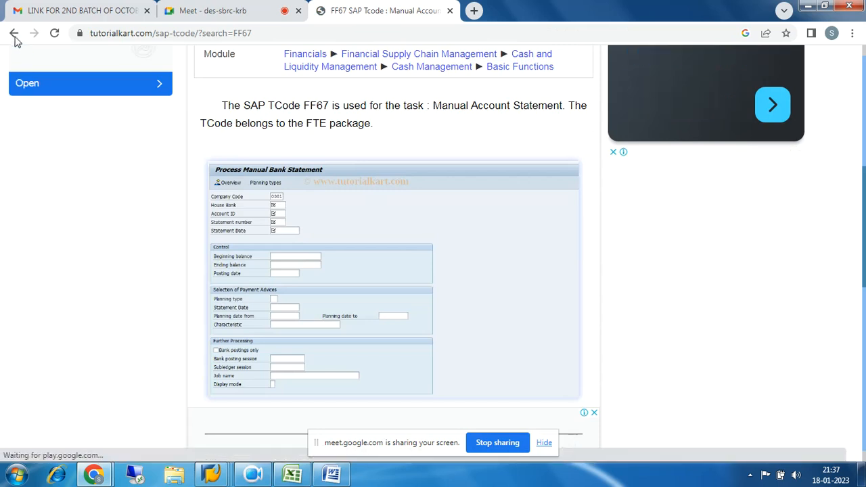
Return to the search results and open the University of Leeds page Process Manual Bank Statements (FF67).
{"action": "left_click", "coordinate": [14, 33]}
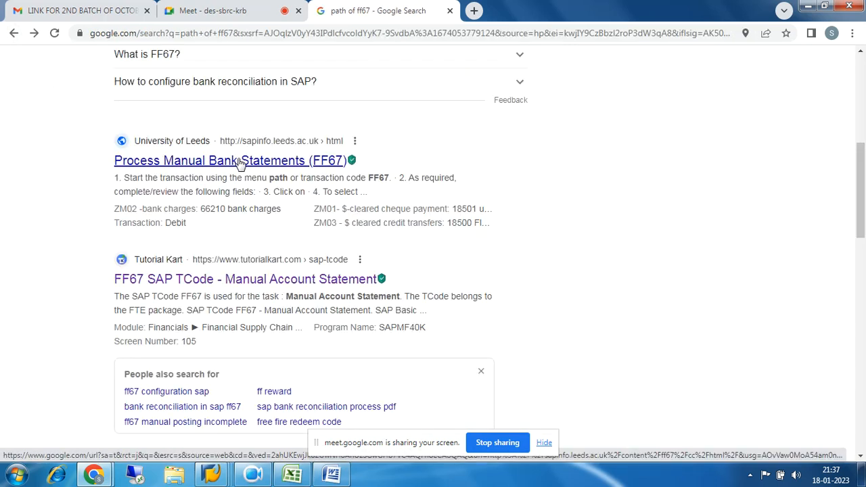
{"action": "left_click", "coordinate": [238, 163]}
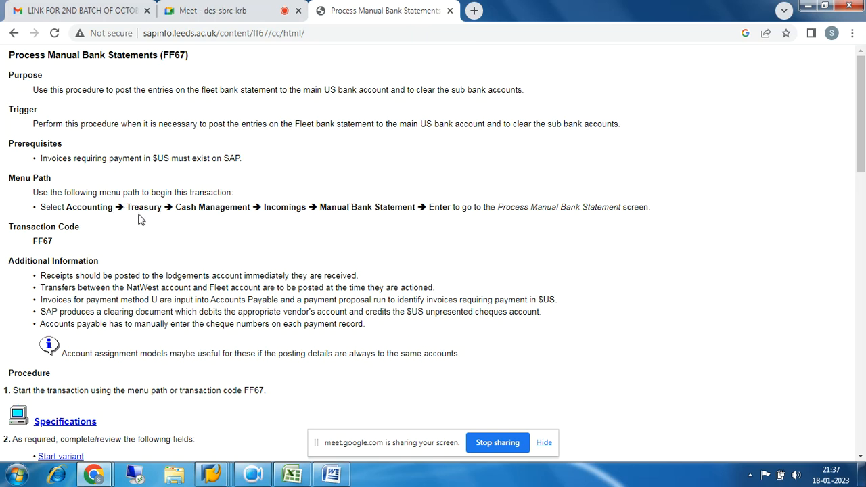
Switch to the SAP Easy Access window and collapse the Financial Accounting folder under Accounting.
{"action": "mouse_move", "coordinate": [211, 474]}
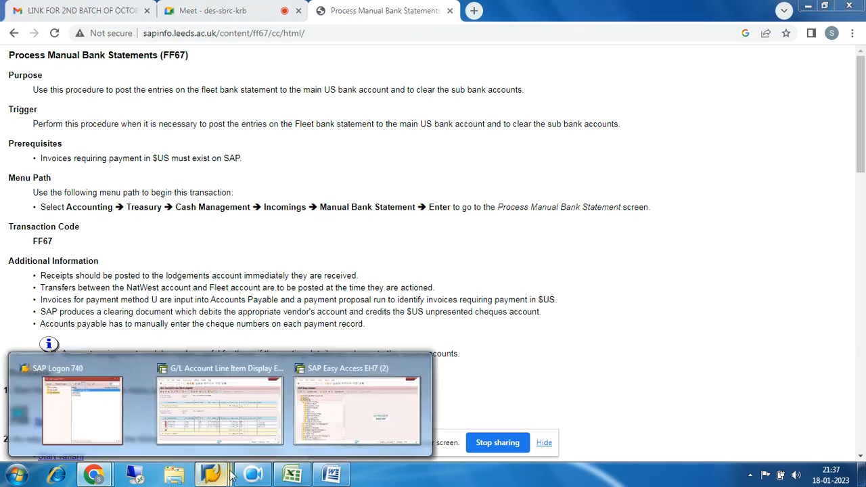
{"action": "left_click", "coordinate": [332, 416]}
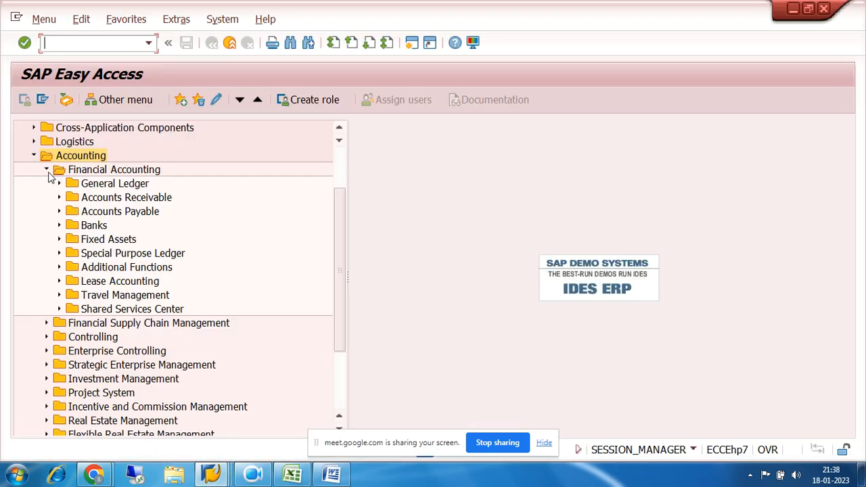
{"action": "left_click", "coordinate": [47, 170]}
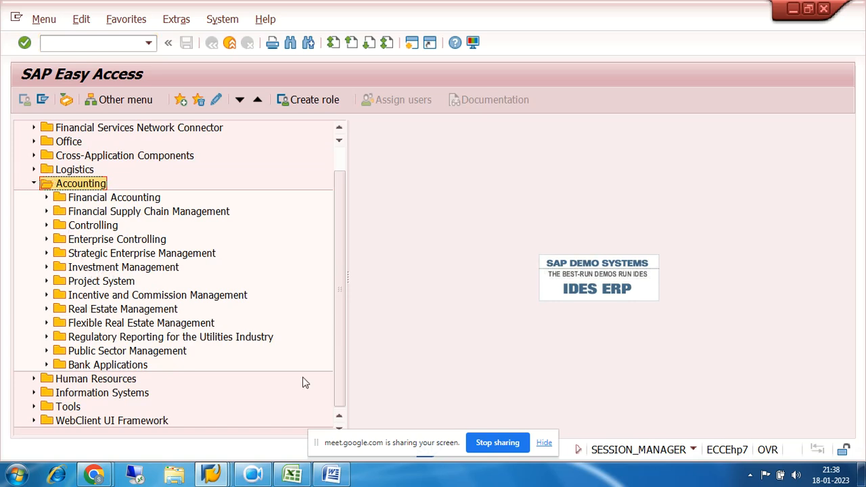
Switch back to the FF67 page in Chrome and review its menu path and procedure steps.
{"action": "left_click", "coordinate": [107, 474]}
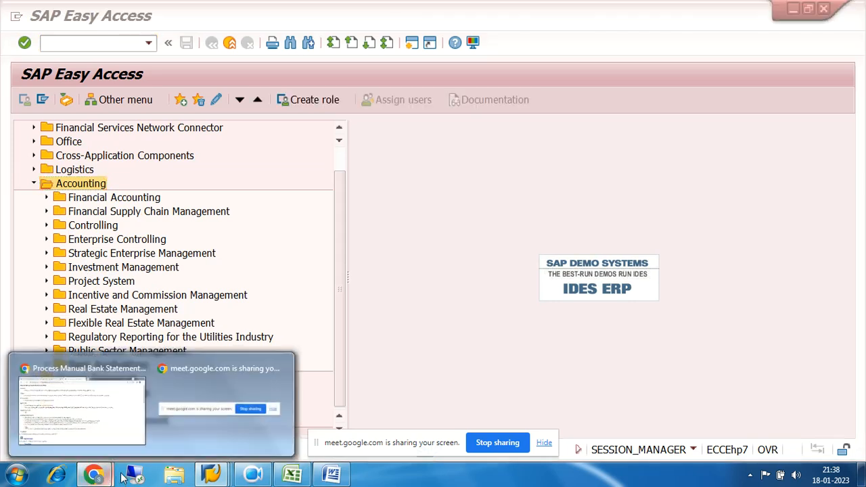
{"action": "left_click", "coordinate": [120, 437]}
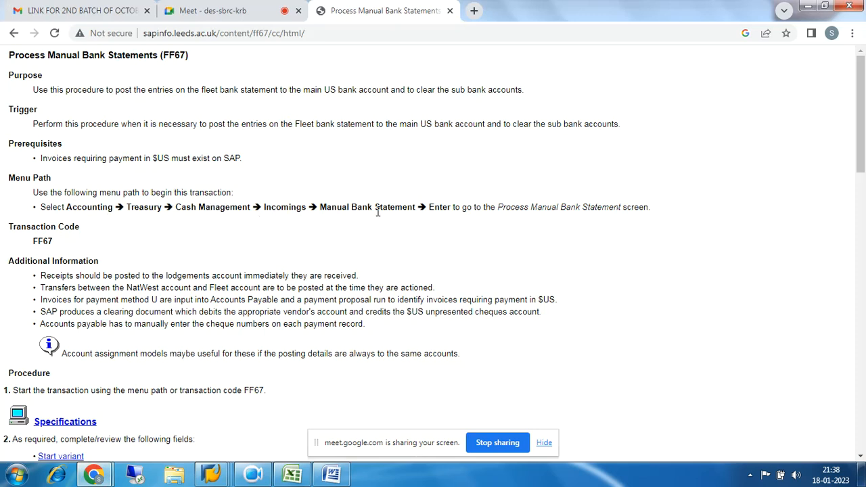
{"action": "scroll", "coordinate": [385, 212], "scroll_direction": "down", "scroll_amount": 5}
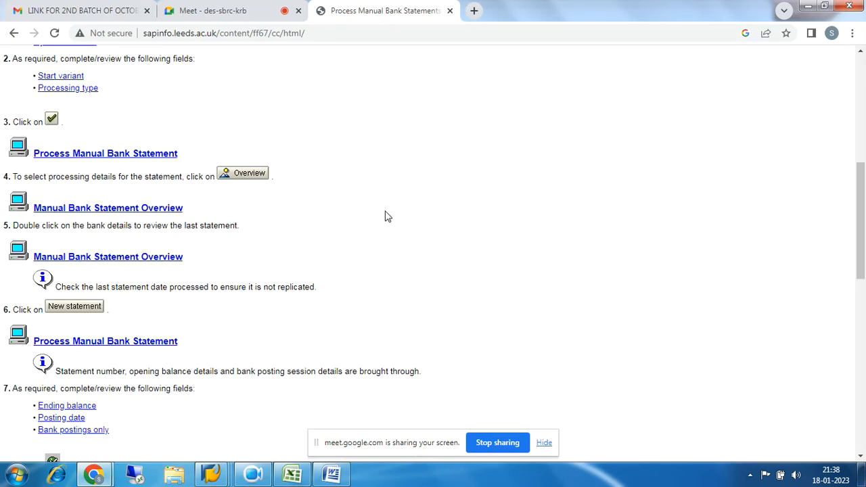
{"action": "scroll", "coordinate": [385, 216], "scroll_direction": "up", "scroll_amount": 5}
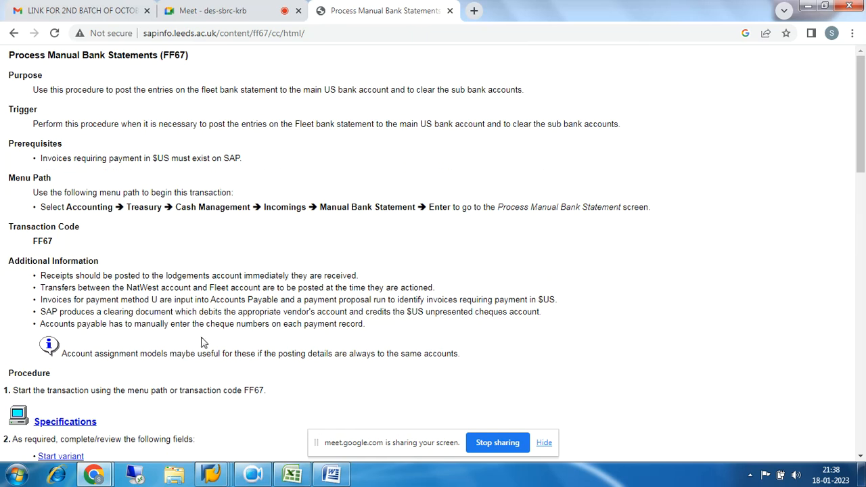
Switch to SAP Easy Access, look through the Financial Accounting and Accounts Receivable folders for the manual bank statement path, and collapse Accounting.
{"action": "mouse_move", "coordinate": [215, 477]}
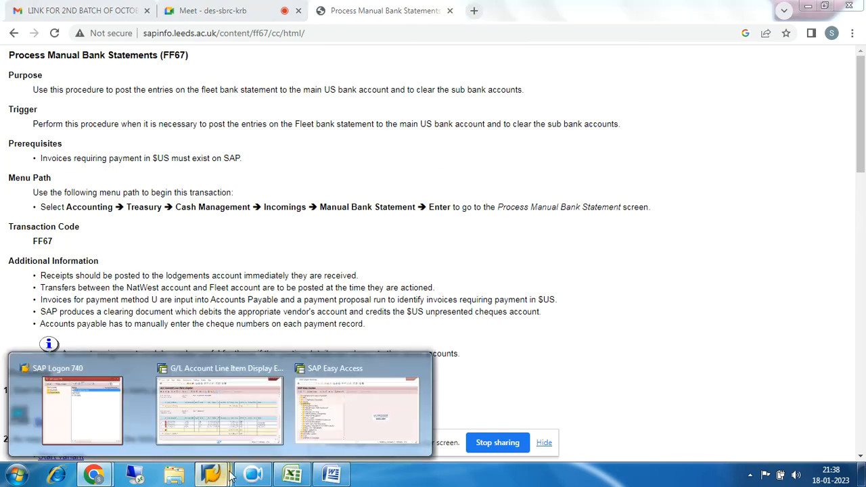
{"action": "left_click", "coordinate": [358, 399]}
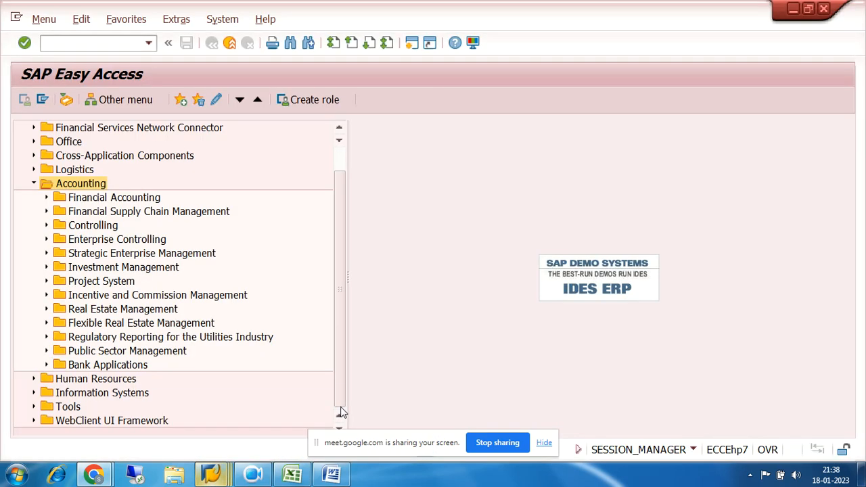
{"action": "left_click", "coordinate": [47, 197]}
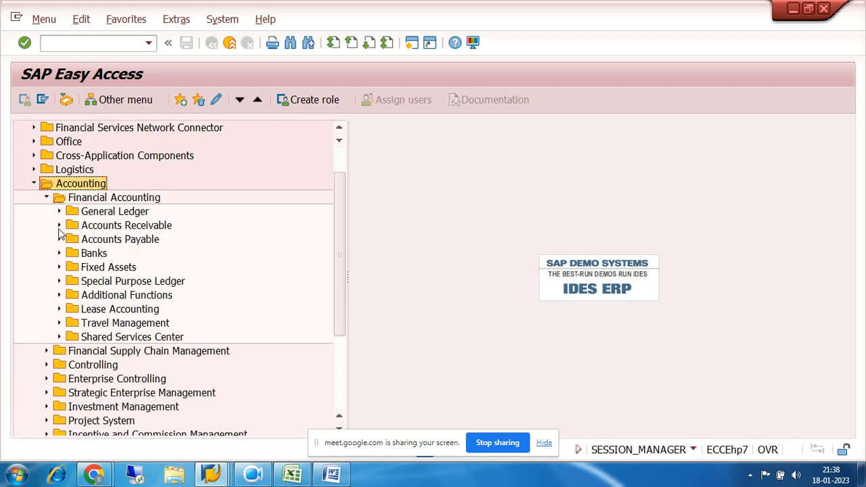
{"action": "left_click", "coordinate": [59, 225]}
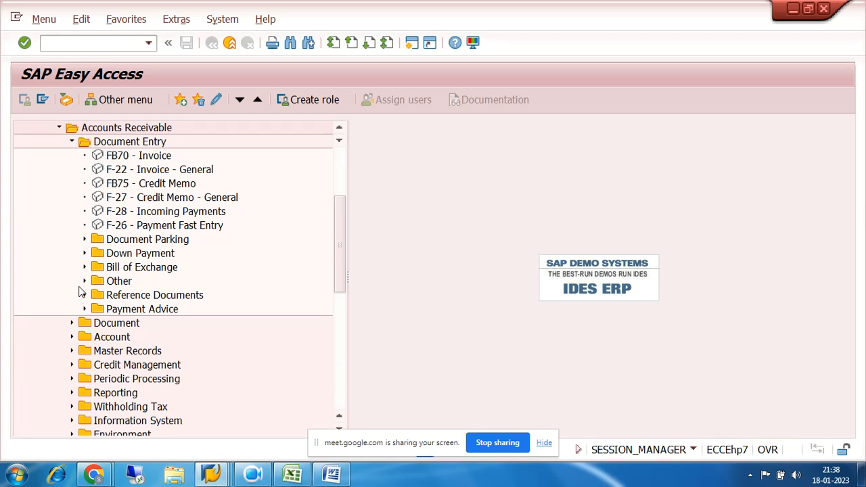
{"action": "left_click", "coordinate": [72, 142]}
{"action": "left_click", "coordinate": [60, 130]}
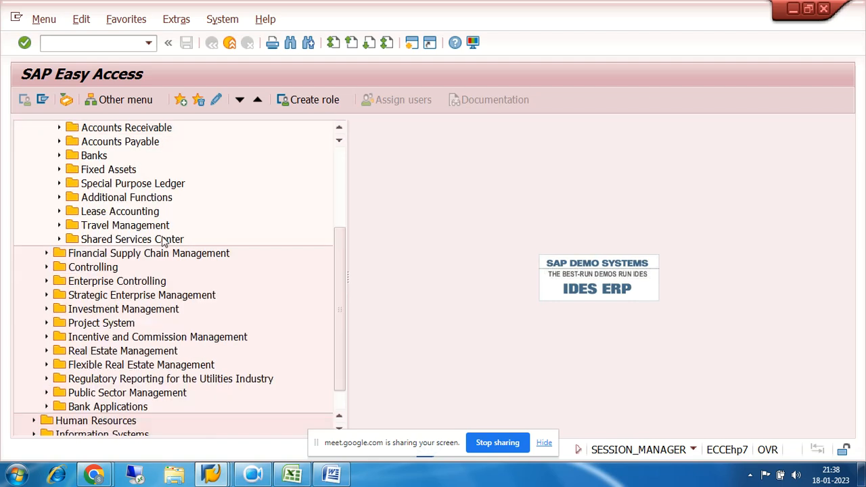
{"action": "scroll", "coordinate": [165, 243], "scroll_direction": "up", "scroll_amount": 2}
{"action": "left_click", "coordinate": [35, 186]}
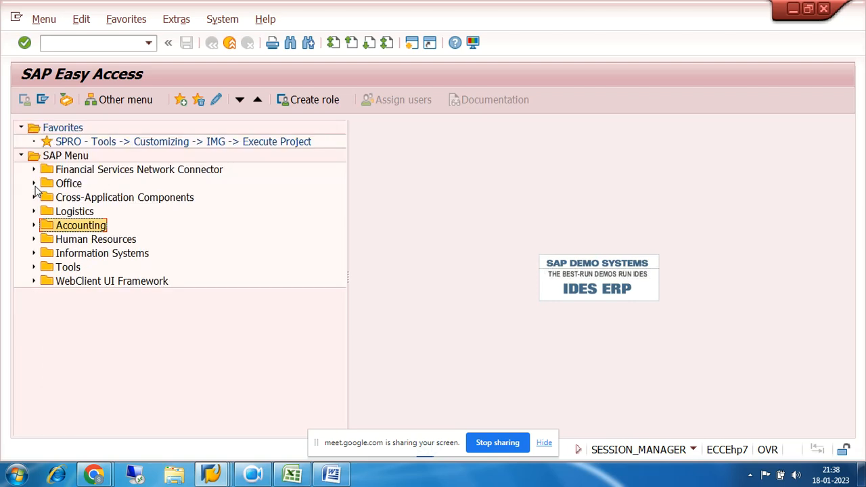
Start transaction FF67 and hide the screen-sharing notice.
{"action": "left_click", "coordinate": [85, 48]}
{"action": "type", "text": "ff67"}
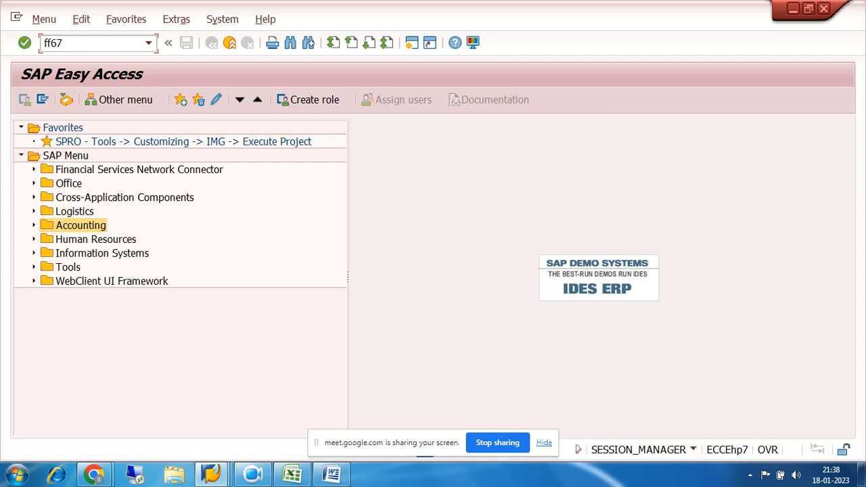
{"action": "key", "text": "Return"}
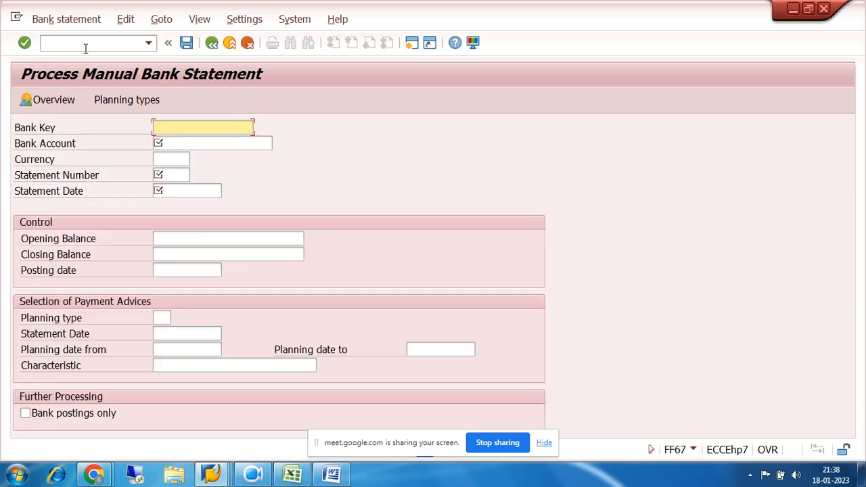
{"action": "left_click", "coordinate": [544, 444]}
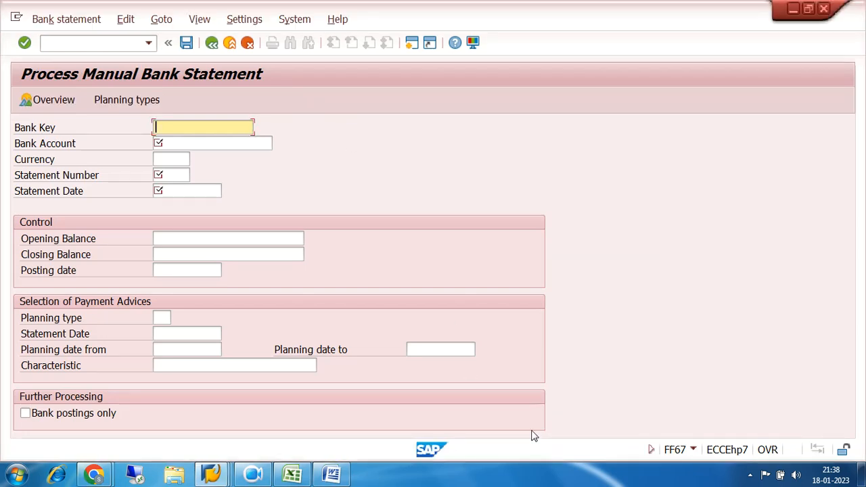
Go through the Bank Key, Bank Account, Currency, Statement Number and Statement Date fields of the manual bank statement.
{"action": "left_click", "coordinate": [186, 143]}
{"action": "left_click", "coordinate": [183, 159]}
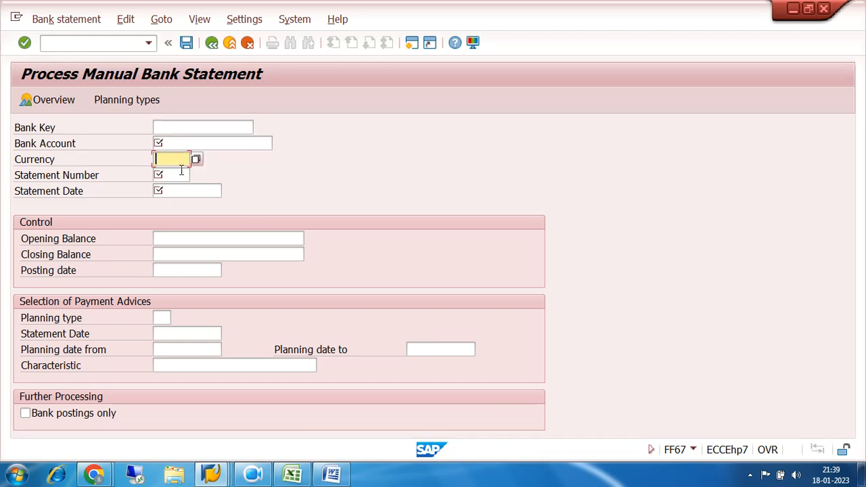
{"action": "left_click", "coordinate": [181, 175]}
{"action": "left_click", "coordinate": [181, 189]}
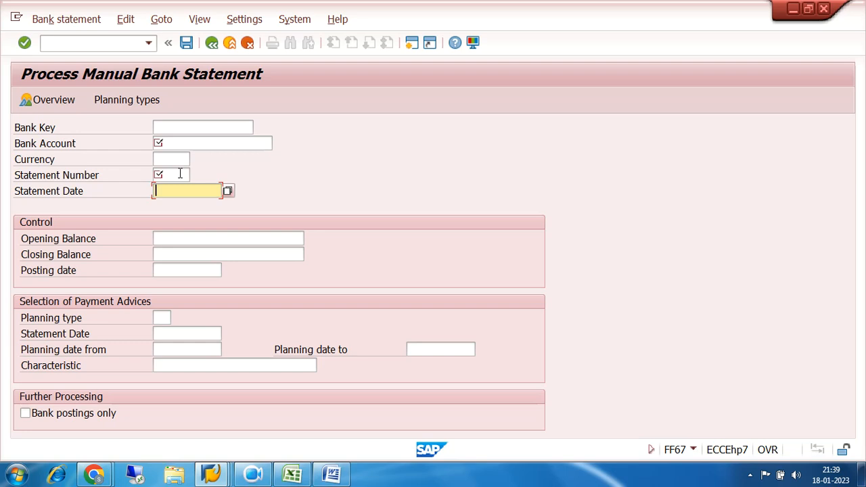
{"action": "left_click", "coordinate": [176, 174]}
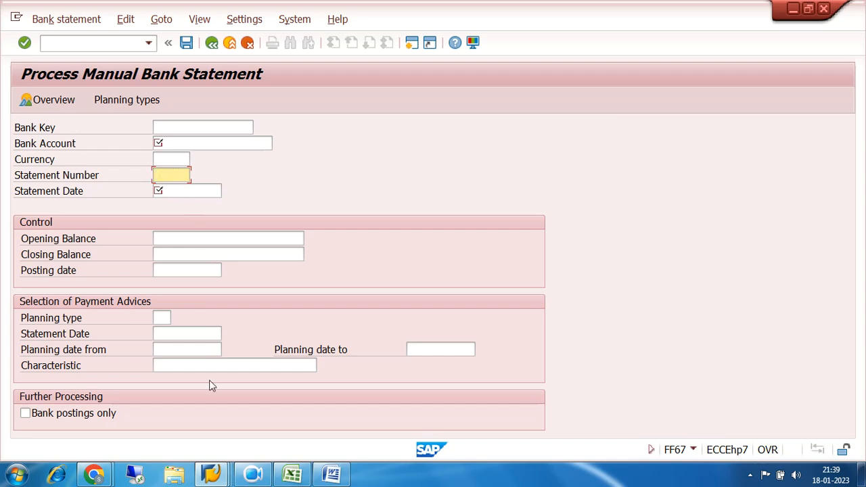
{"action": "left_click", "coordinate": [167, 125]}
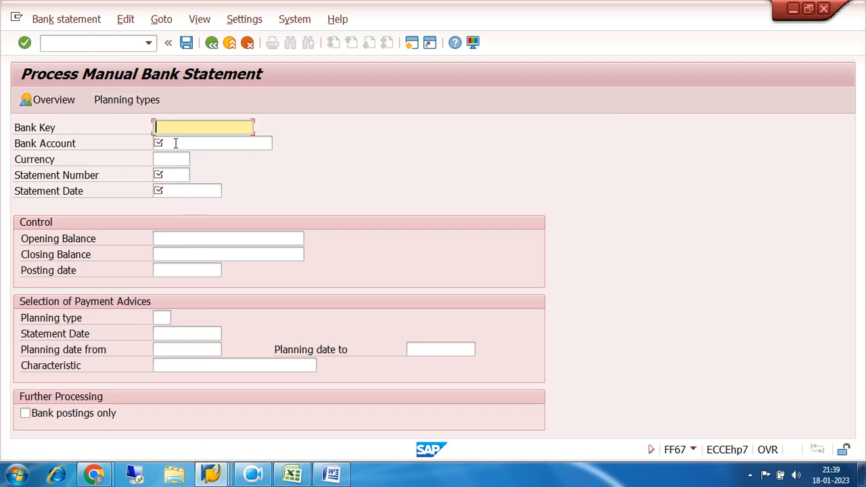
{"action": "left_click", "coordinate": [176, 145]}
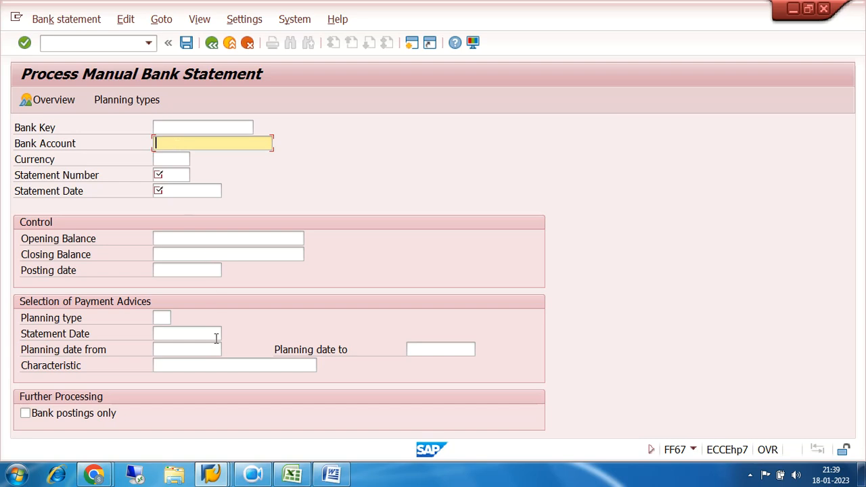
Switch to the G/L Account Line Item Display window and start transaction F110 in a new session.
{"action": "left_click", "coordinate": [210, 474]}
{"action": "left_click", "coordinate": [332, 417]}
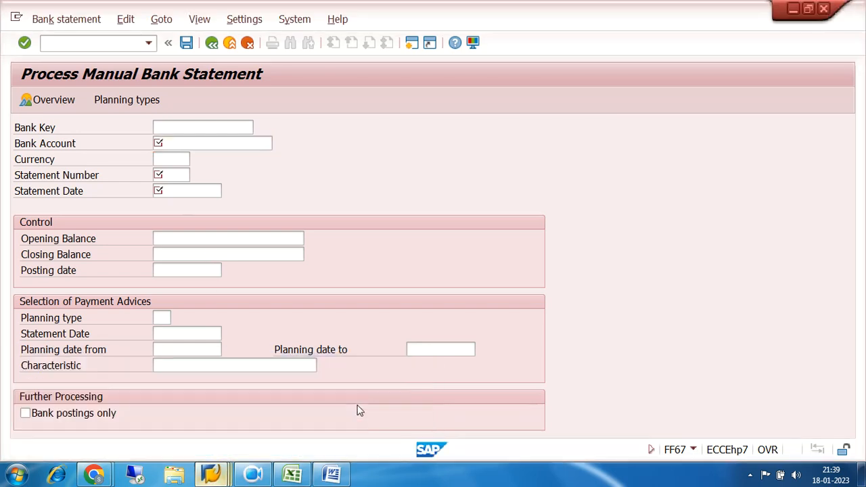
{"action": "left_click", "coordinate": [210, 476]}
{"action": "left_click", "coordinate": [219, 419]}
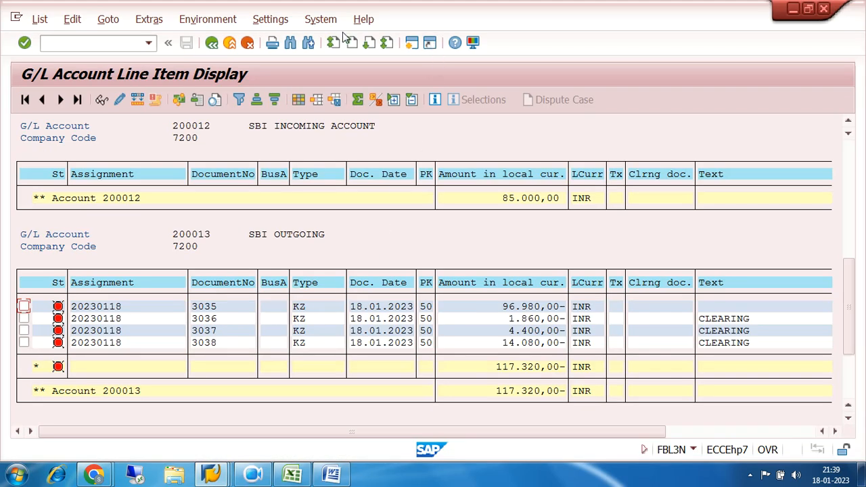
{"action": "left_click", "coordinate": [412, 43]}
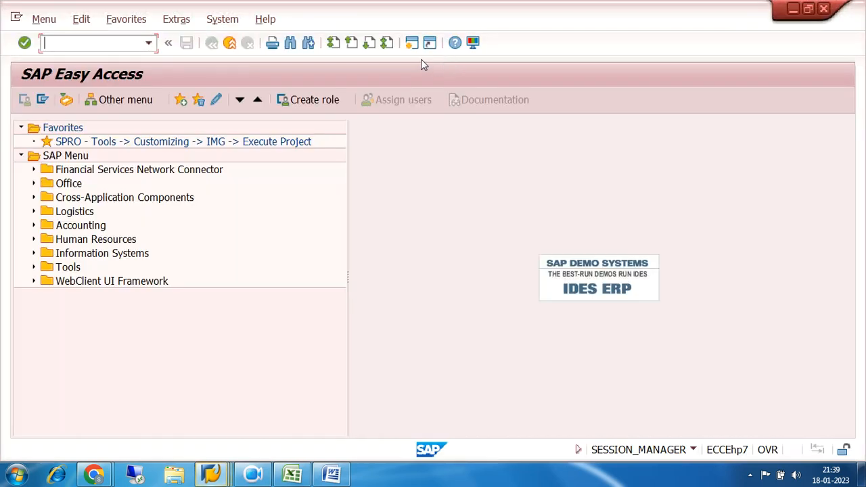
{"action": "type", "text": "f110"}
{"action": "key", "text": "Return"}
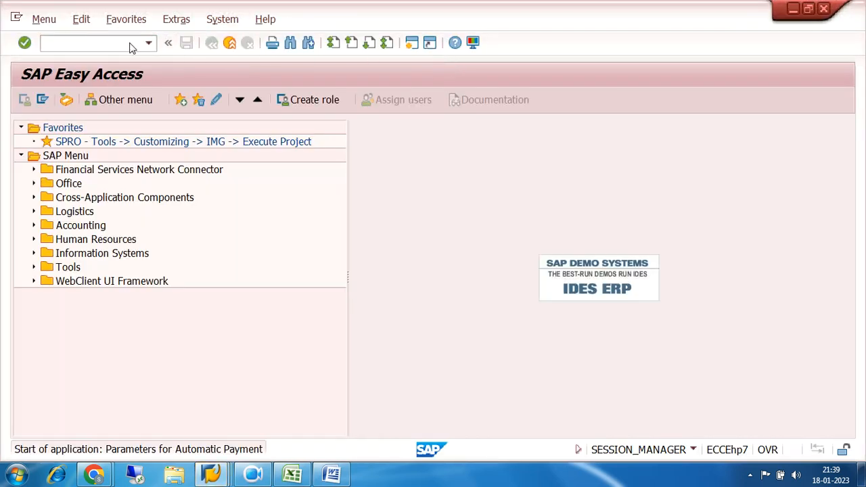
Open the payment program configuration from F110 and display the house banks of company code 7200.
{"action": "left_click", "coordinate": [208, 19]}
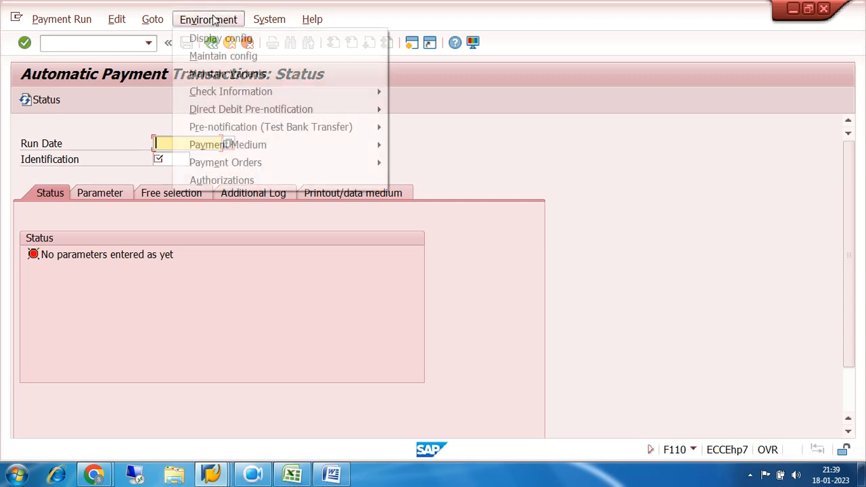
{"action": "left_click", "coordinate": [233, 57]}
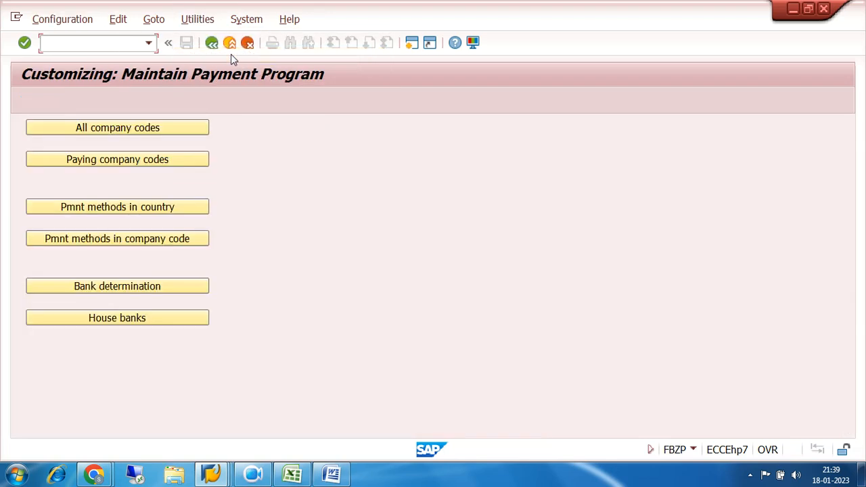
{"action": "left_click", "coordinate": [127, 325]}
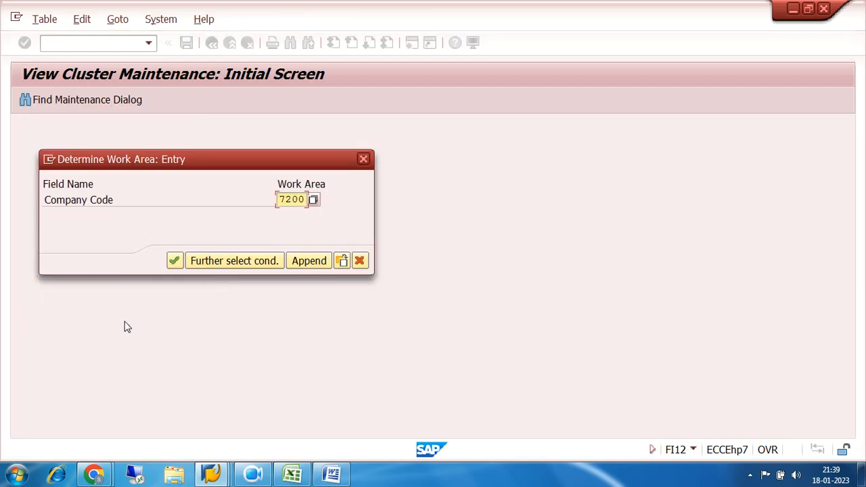
{"action": "left_click", "coordinate": [174, 261]}
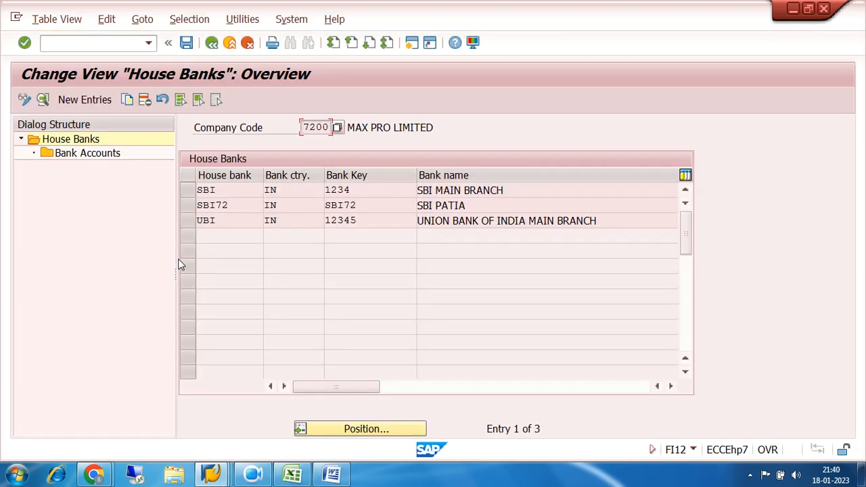
Open the bank account details of house bank SBI72.
{"action": "left_click", "coordinate": [195, 206]}
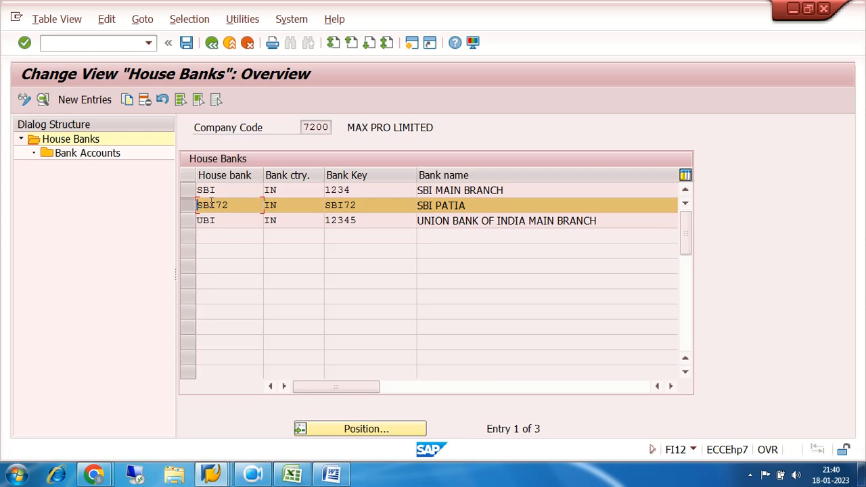
{"action": "double_click", "coordinate": [210, 204]}
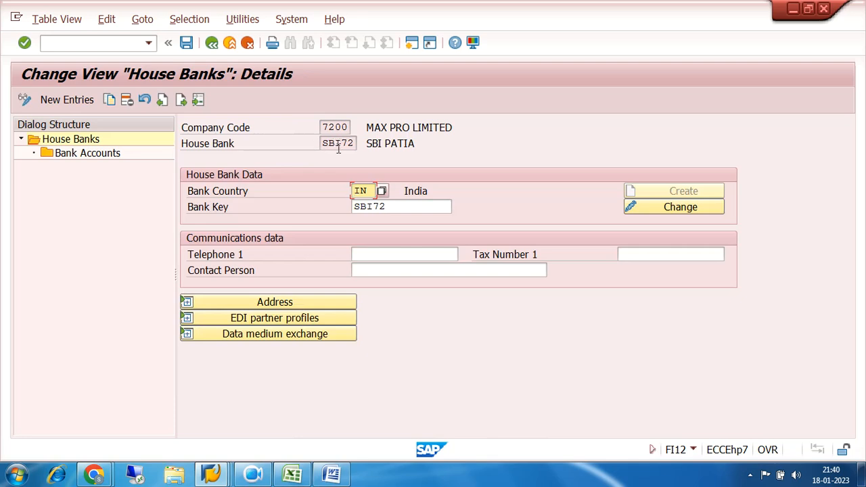
{"action": "left_click", "coordinate": [71, 157]}
{"action": "double_click", "coordinate": [71, 157]}
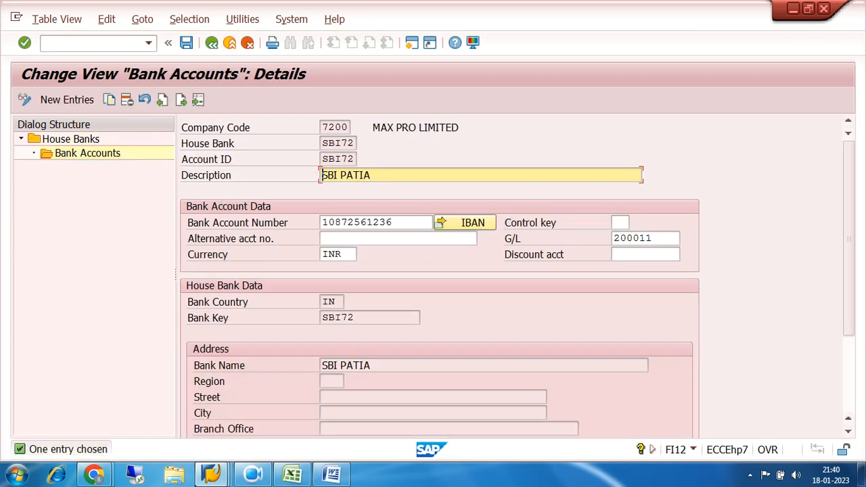
Copy the bank key SBI72 from the bank account details into the Bank Key field of the Process Manual Bank Statement window.
{"action": "left_click", "coordinate": [210, 476]}
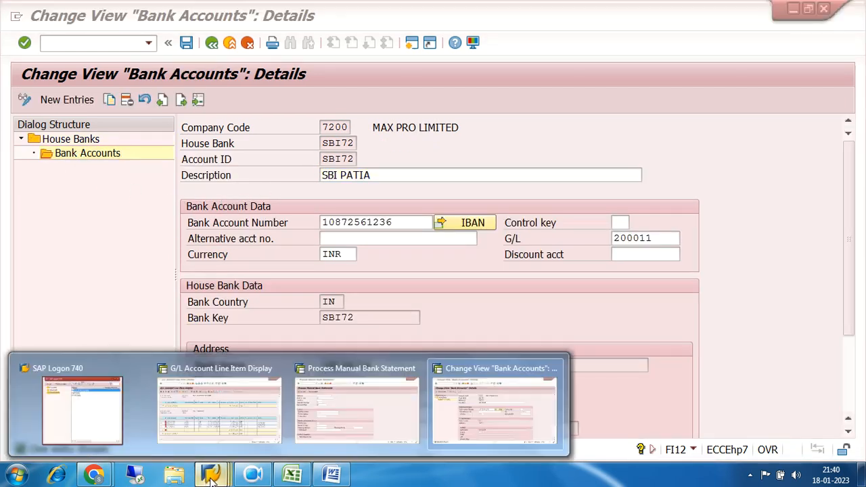
{"action": "left_click", "coordinate": [359, 414]}
{"action": "left_click", "coordinate": [191, 131]}
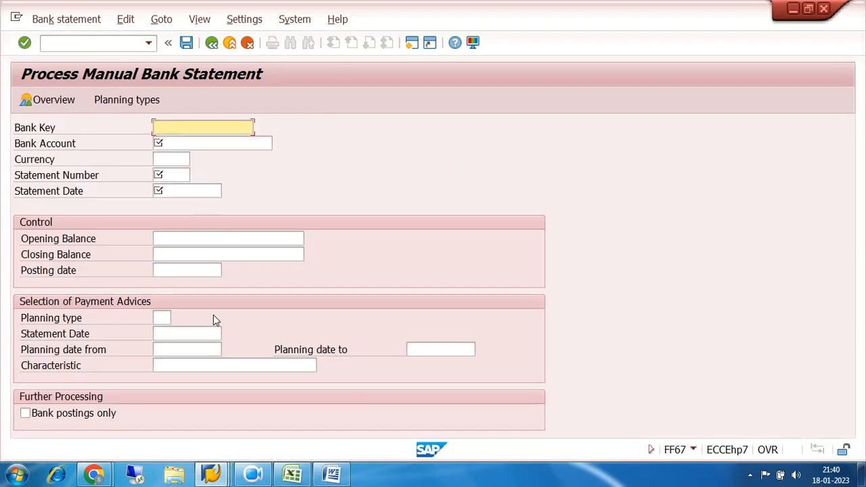
{"action": "left_click", "coordinate": [210, 475]}
{"action": "left_click", "coordinate": [489, 418]}
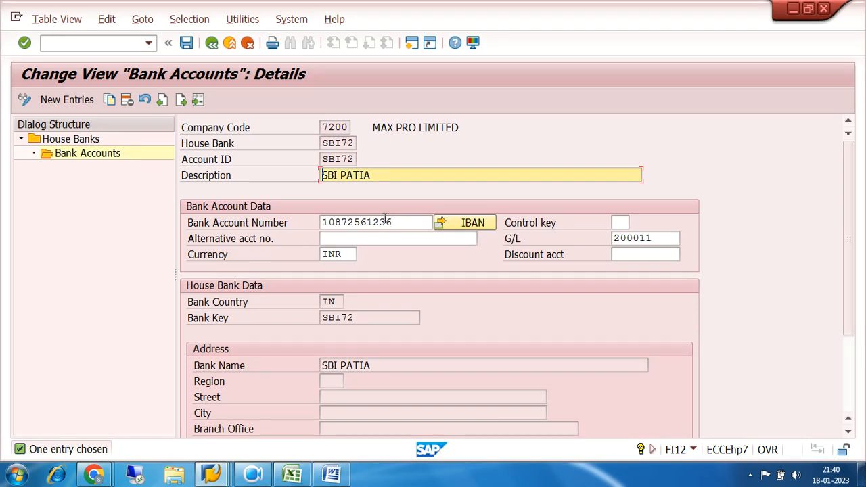
{"action": "double_click", "coordinate": [365, 317]}
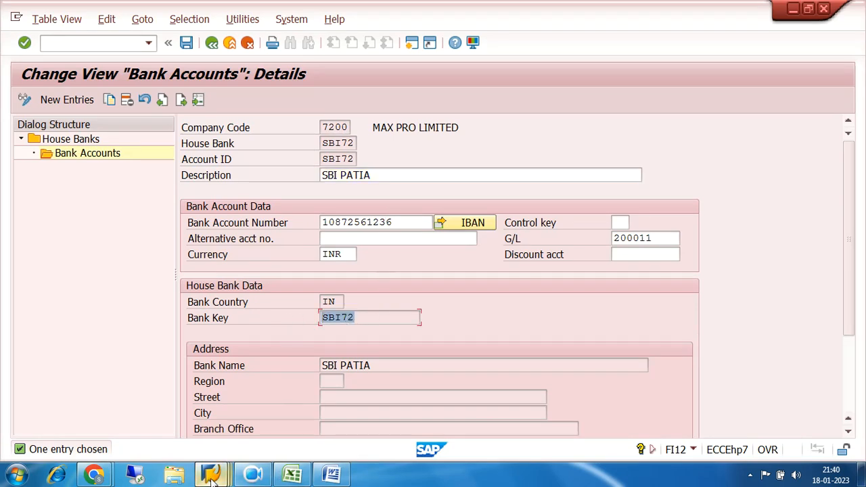
{"action": "left_click", "coordinate": [357, 406]}
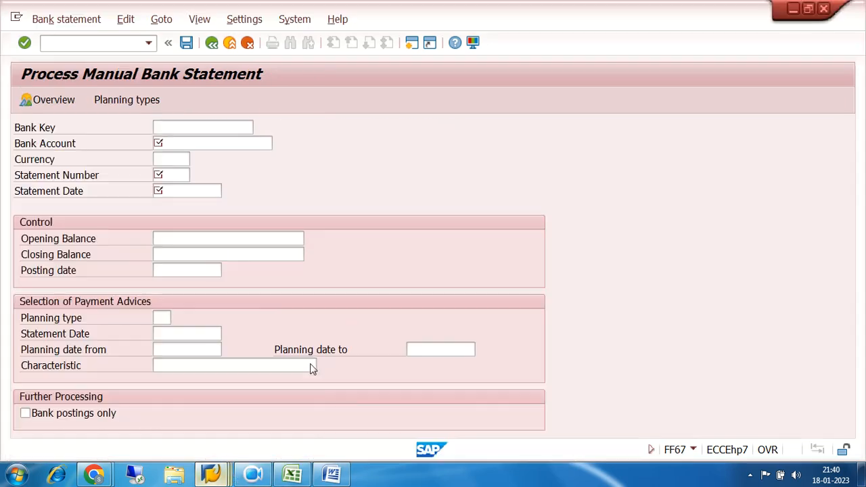
{"action": "left_click", "coordinate": [177, 127]}
Copy the bank account number from the bank account details into the Bank Account field of the Process Manual Bank Statement window.
{"action": "left_click", "coordinate": [181, 142]}
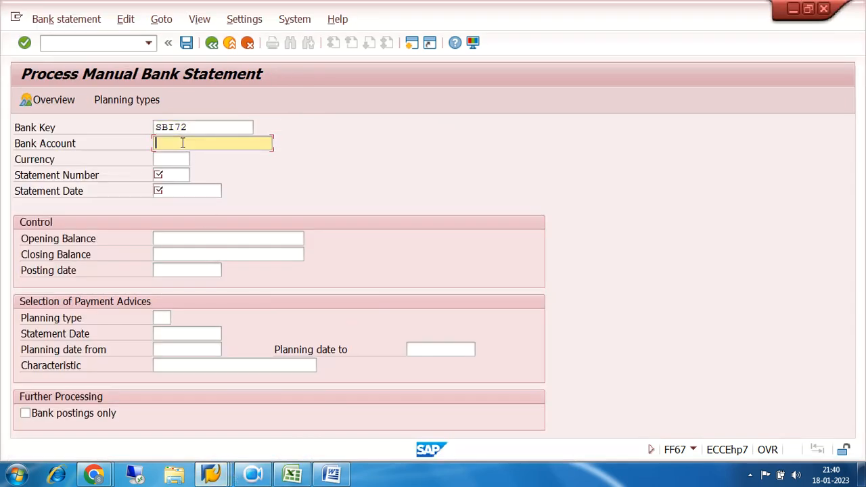
{"action": "mouse_move", "coordinate": [215, 476]}
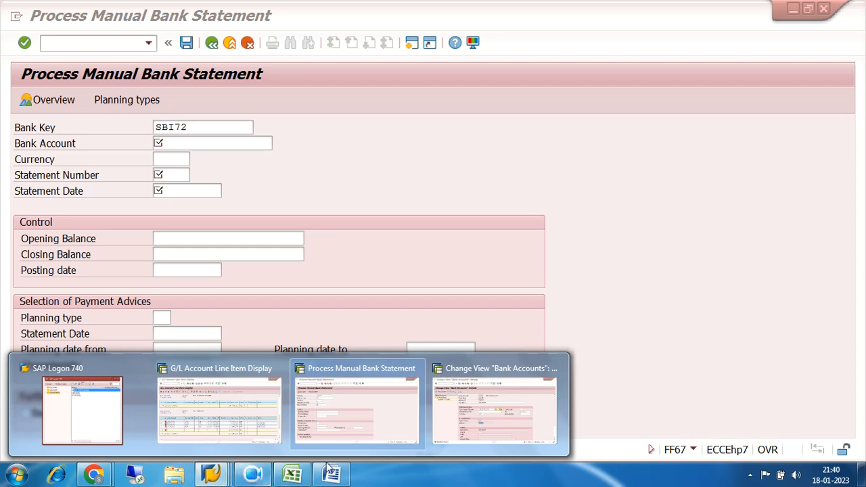
{"action": "left_click", "coordinate": [493, 417]}
{"action": "left_click_drag", "start_coordinate": [411, 222], "coordinate": [273, 221]}
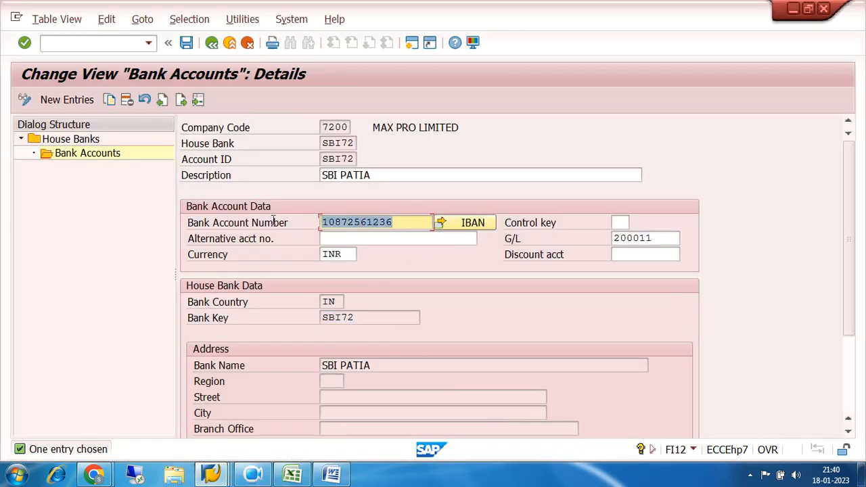
{"action": "left_click_drag", "start_coordinate": [398, 227], "coordinate": [293, 223]}
{"action": "key", "text": "ctrl+c"}
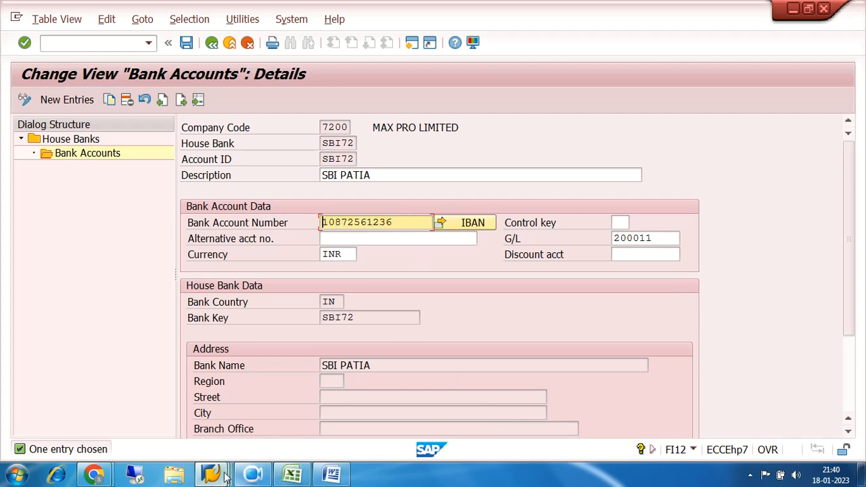
{"action": "mouse_move", "coordinate": [215, 477]}
{"action": "left_click", "coordinate": [349, 404]}
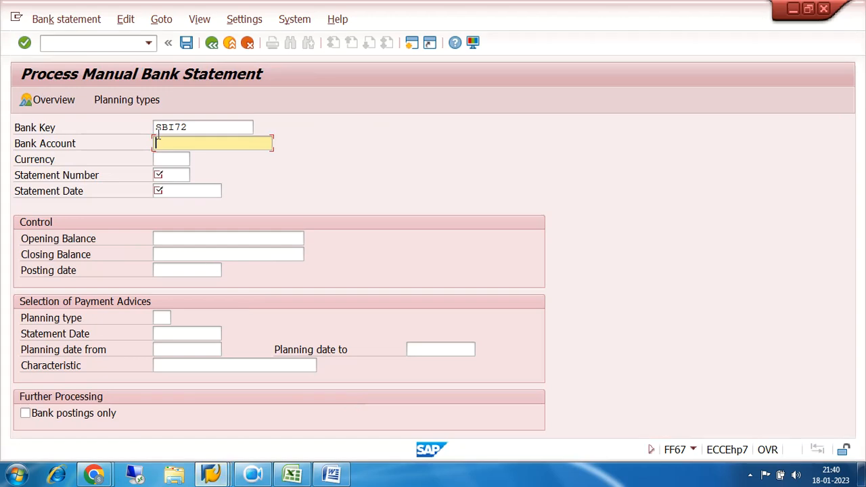
{"action": "key", "text": "ctrl+v"}
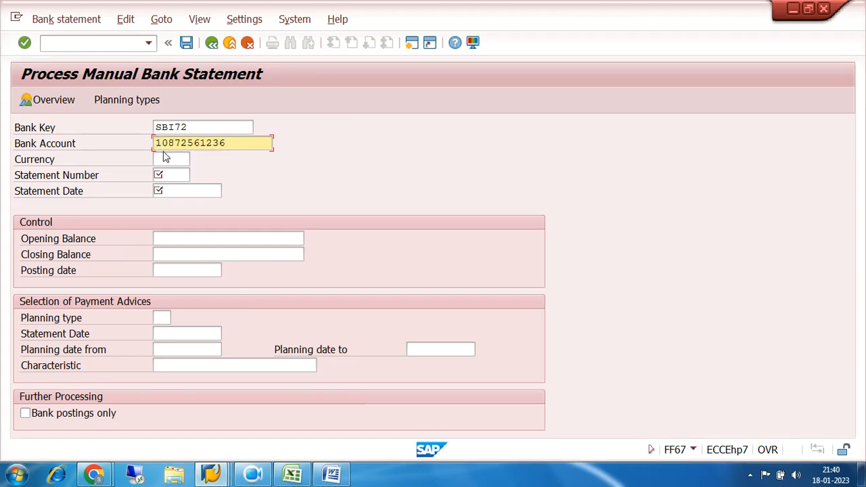
Set the currency to INR, the statement number to 1 and the statement date to 18.01.2023.
{"action": "left_click", "coordinate": [170, 159]}
{"action": "type", "text": "inr"}
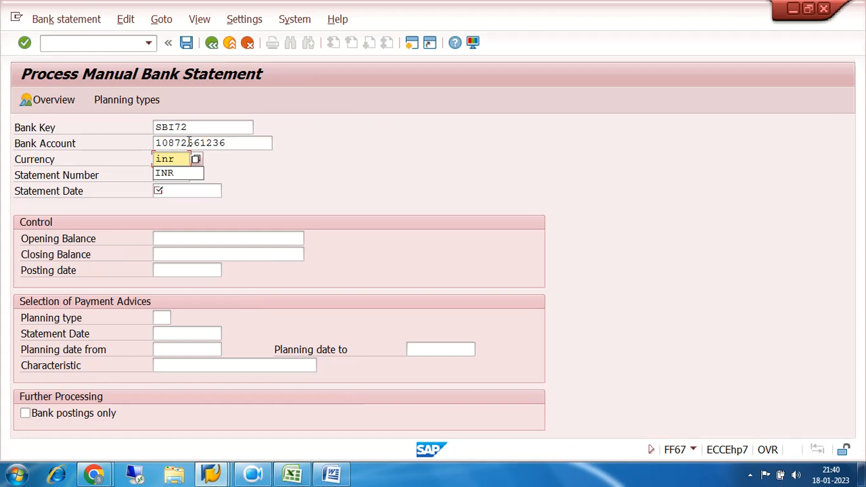
{"action": "left_click", "coordinate": [174, 173]}
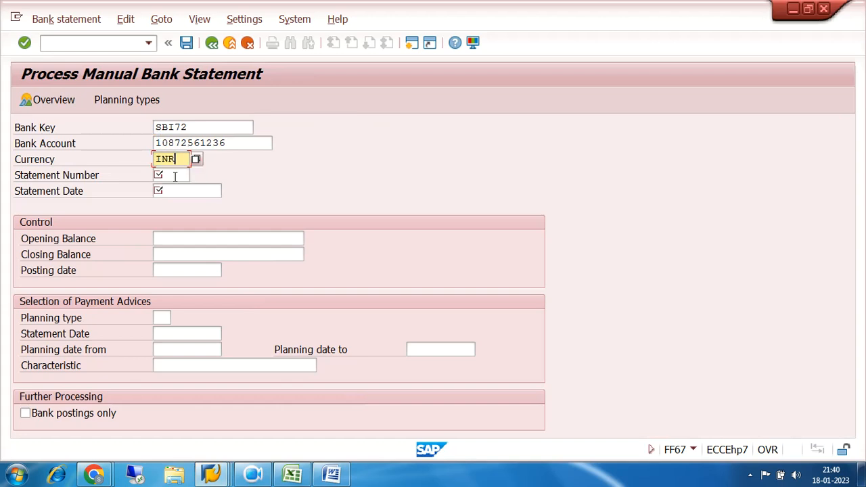
{"action": "left_click", "coordinate": [175, 176]}
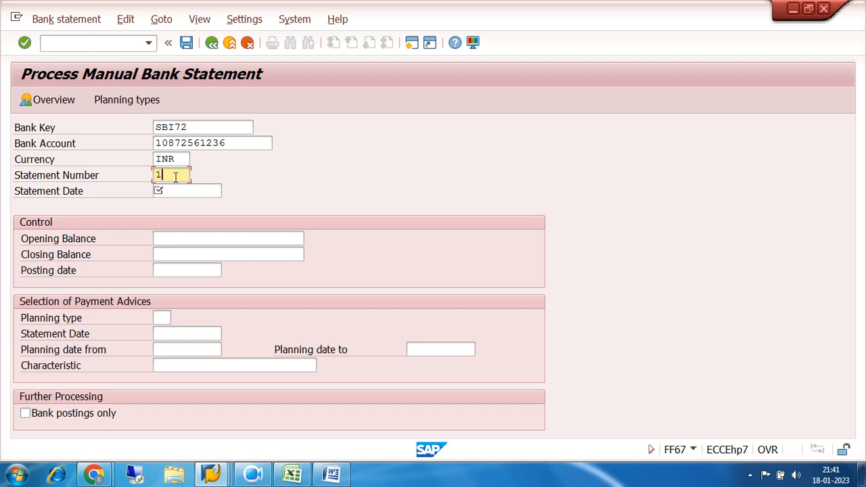
{"action": "left_click", "coordinate": [179, 189]}
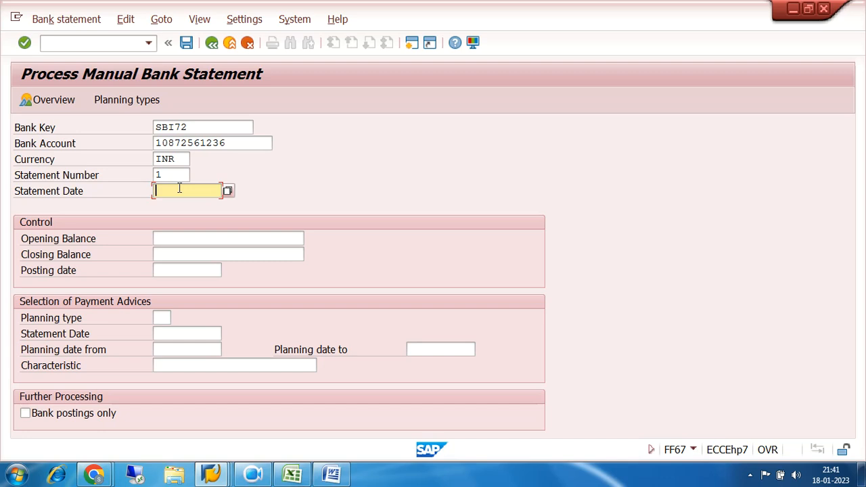
{"action": "type", "text": "18"}
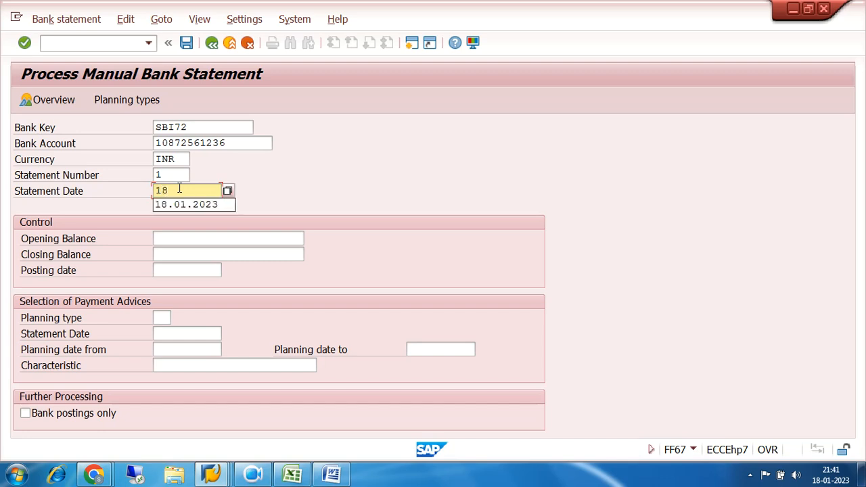
{"action": "type", "text": ".01.2023"}
Look up the opening balance in Sheet8 of the Excel workbook and compare it with the SBI main bank account line items in SAP.
{"action": "left_click", "coordinate": [230, 237]}
{"action": "left_click", "coordinate": [238, 255]}
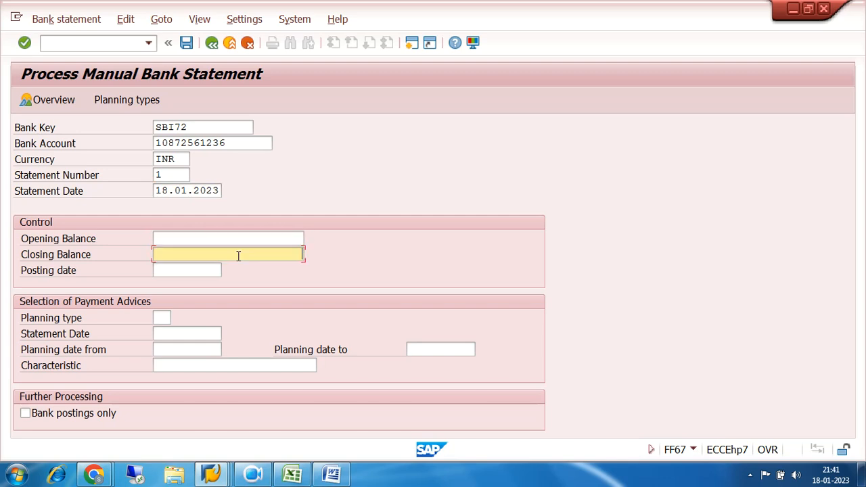
{"action": "left_click", "coordinate": [242, 239]}
{"action": "left_click", "coordinate": [245, 248]}
{"action": "left_click", "coordinate": [246, 239]}
{"action": "left_click", "coordinate": [292, 473]}
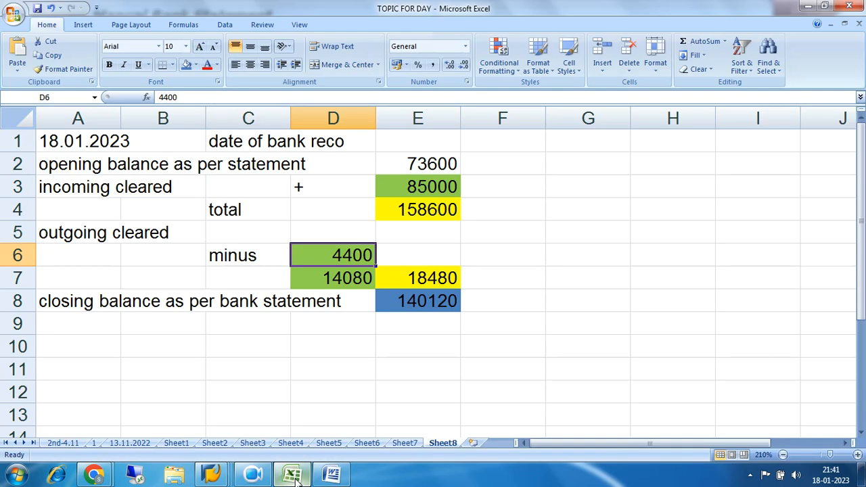
{"action": "left_click", "coordinate": [433, 164]}
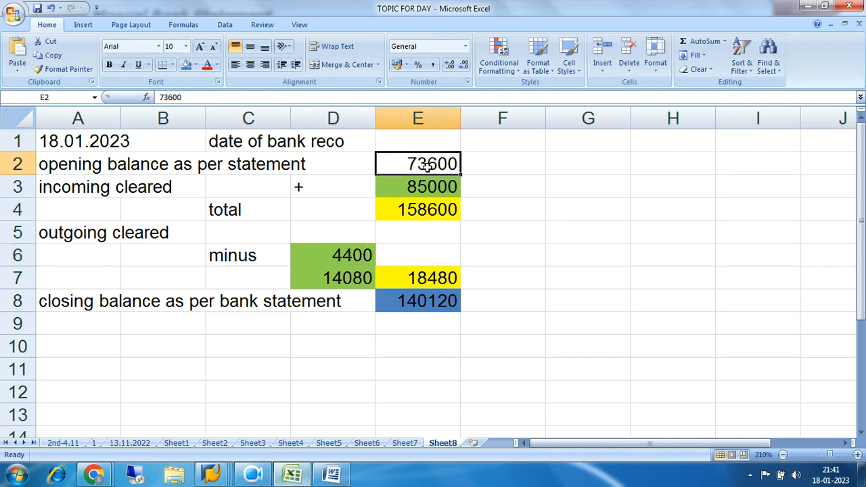
{"action": "left_click", "coordinate": [212, 474]}
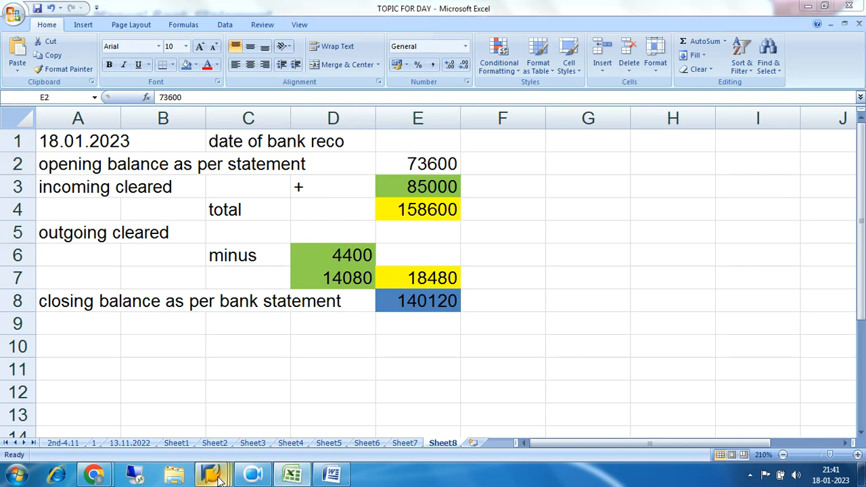
{"action": "left_click", "coordinate": [234, 411]}
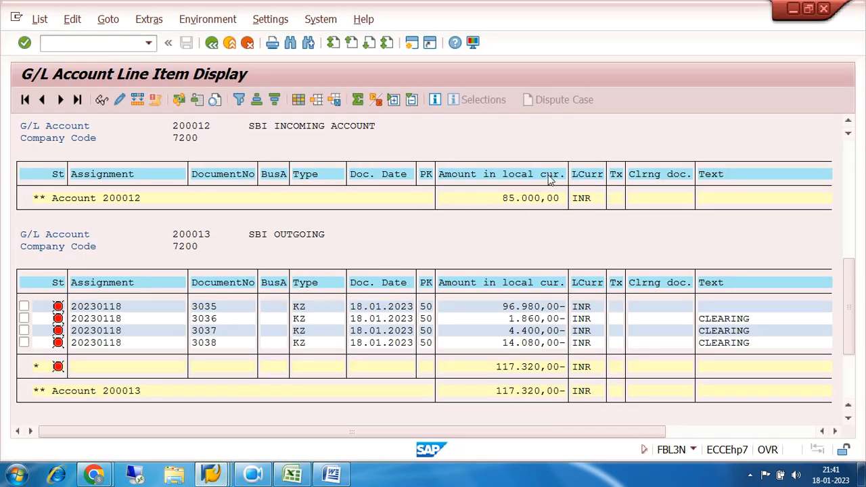
{"action": "left_click", "coordinate": [849, 150]}
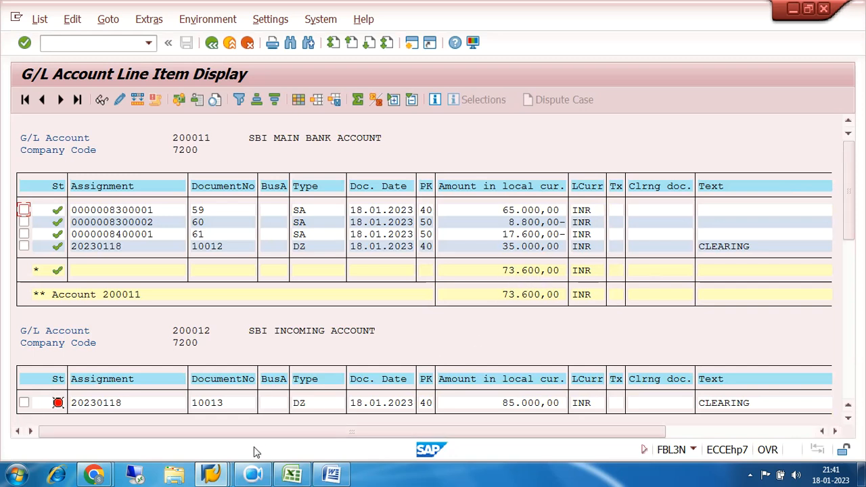
{"action": "left_click", "coordinate": [217, 477]}
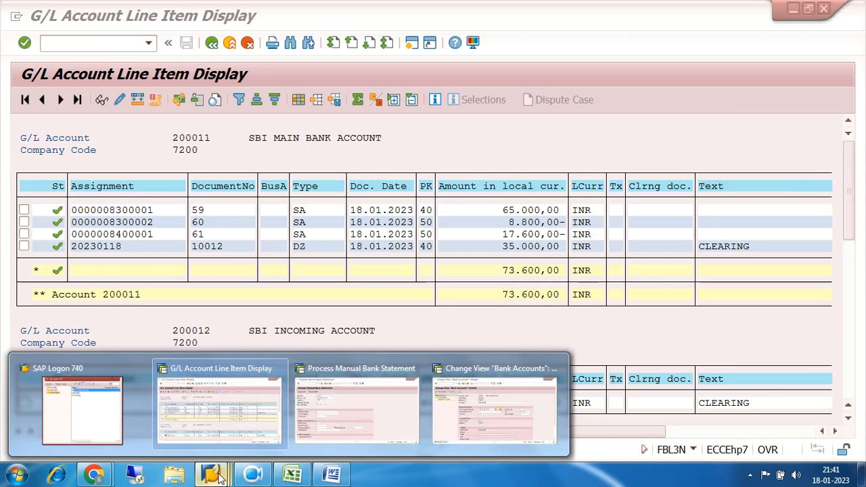
Review the closing balance calculation in the Excel sheet, including the incoming and outgoing cleared amounts.
{"action": "left_click", "coordinate": [292, 475]}
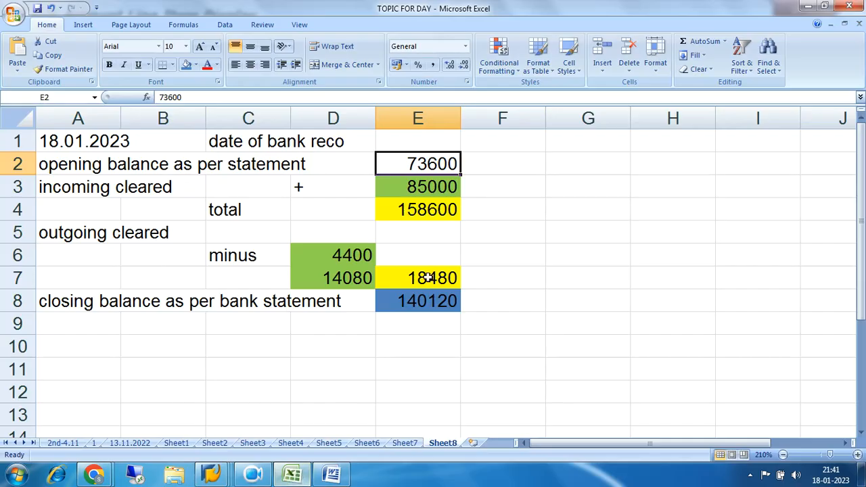
{"action": "left_click", "coordinate": [423, 300]}
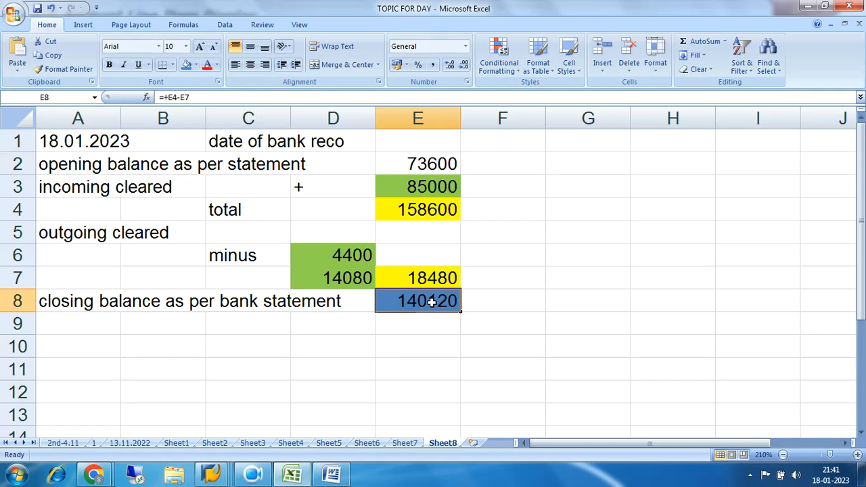
{"action": "left_click", "coordinate": [439, 186]}
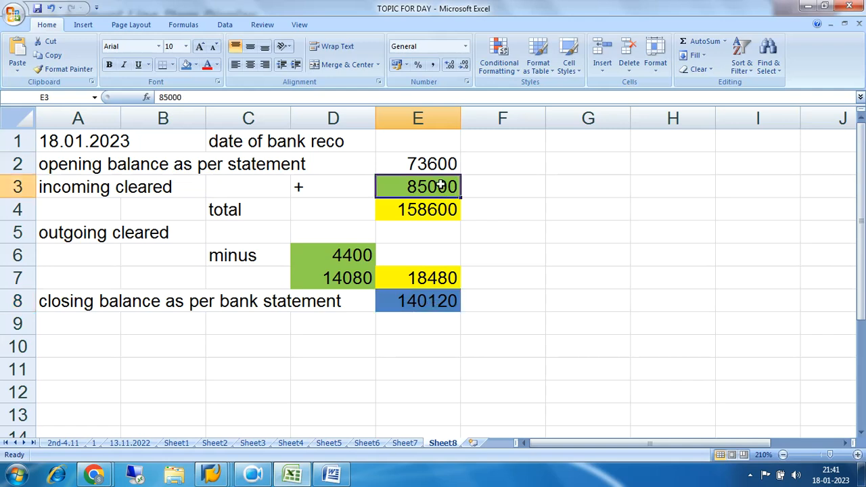
{"action": "left_click", "coordinate": [366, 256]}
{"action": "left_click_drag", "start_coordinate": [366, 259], "coordinate": [364, 273]}
{"action": "left_click", "coordinate": [427, 190]}
{"action": "left_click_drag", "start_coordinate": [344, 253], "coordinate": [345, 270]}
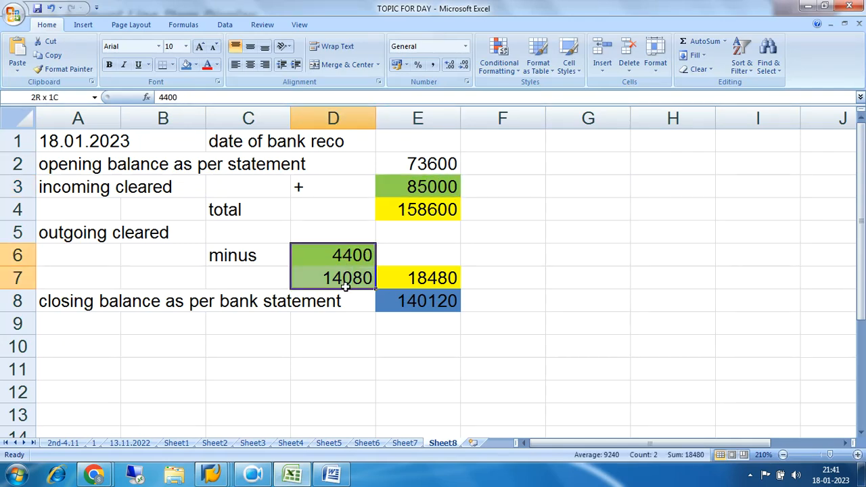
{"action": "left_click", "coordinate": [424, 301]}
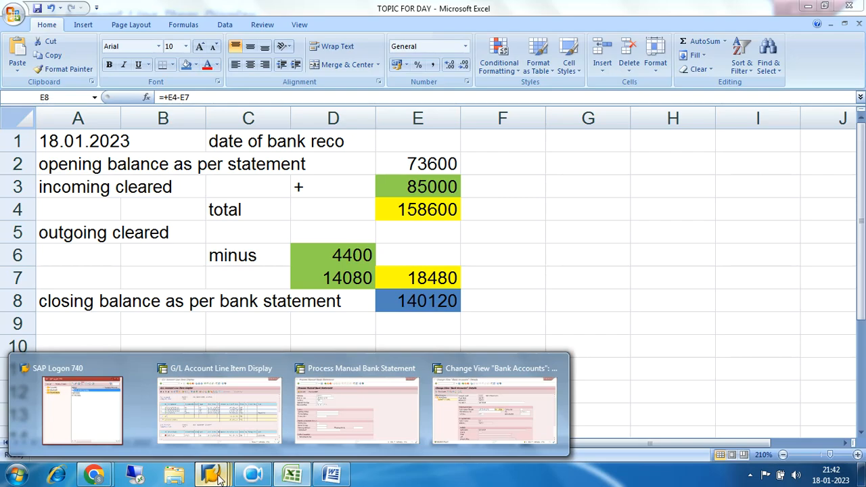
Return to the Process Manual Bank Statement window and display the existing statements of company code 7200, SBI PATIA, in the overview.
{"action": "left_click", "coordinate": [357, 409]}
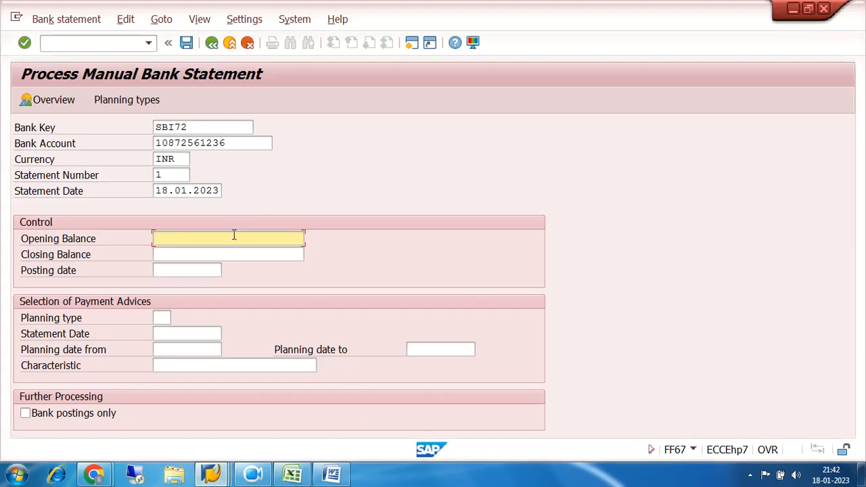
{"action": "left_click", "coordinate": [252, 252]}
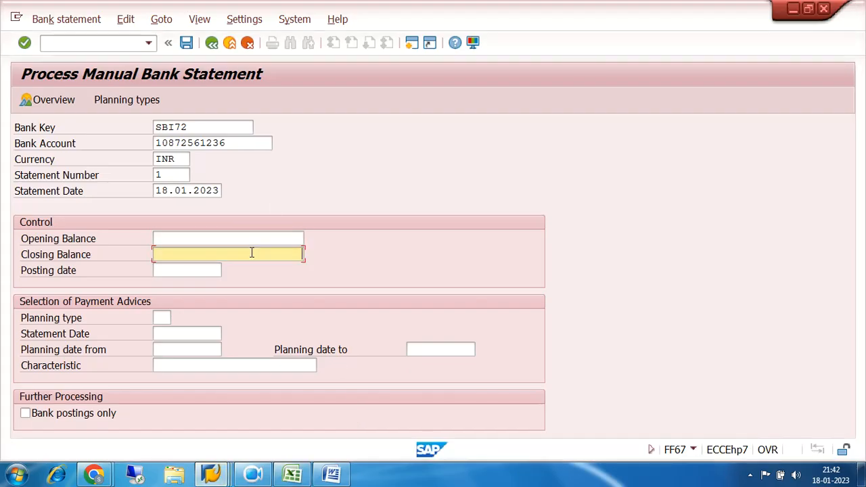
{"action": "left_click", "coordinate": [193, 271]}
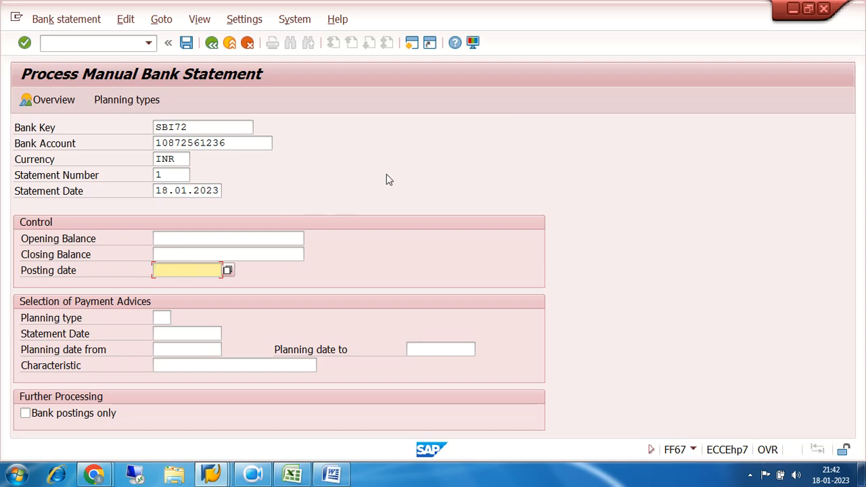
{"action": "left_click", "coordinate": [39, 102]}
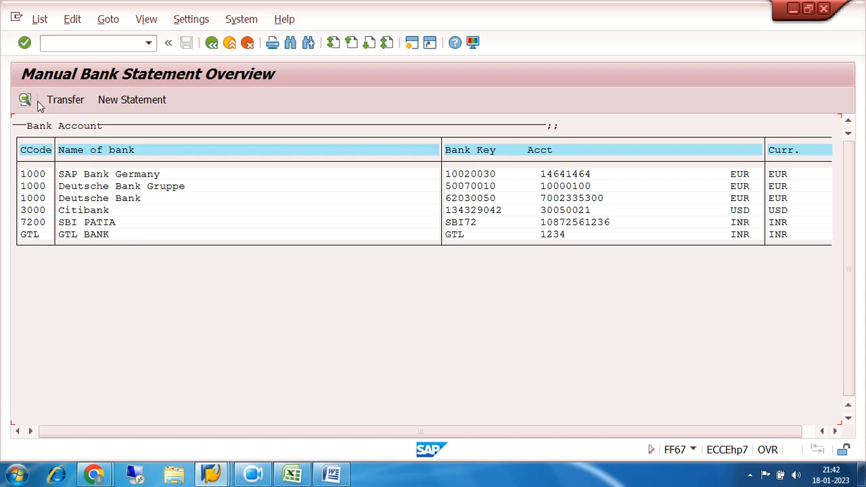
{"action": "left_click", "coordinate": [212, 43]}
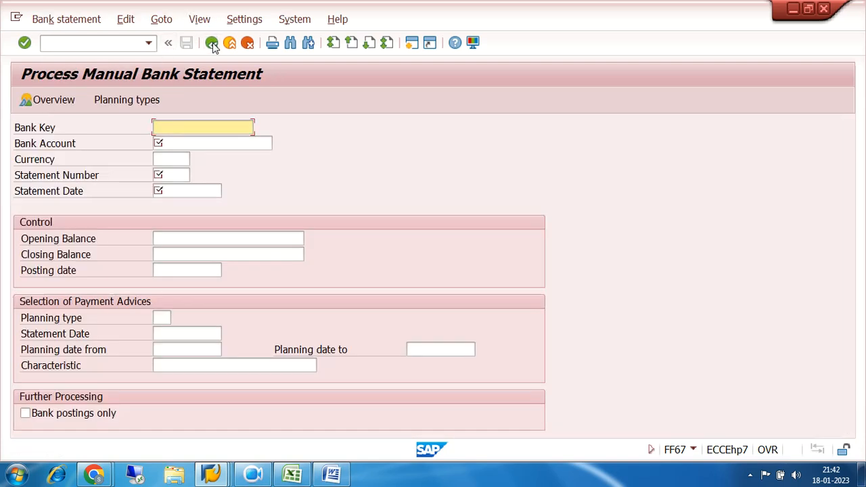
{"action": "left_click", "coordinate": [52, 101]}
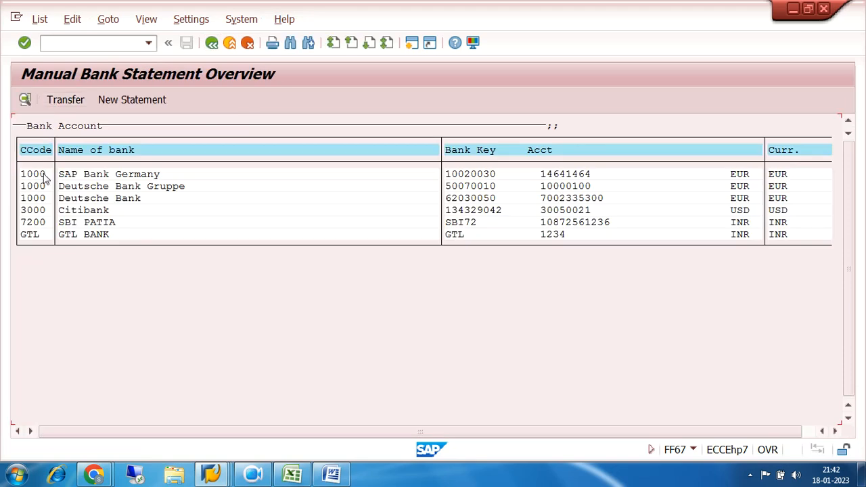
{"action": "left_click", "coordinate": [36, 222]}
{"action": "double_click", "coordinate": [41, 227]}
{"action": "left_click", "coordinate": [49, 224]}
{"action": "left_click", "coordinate": [50, 211]}
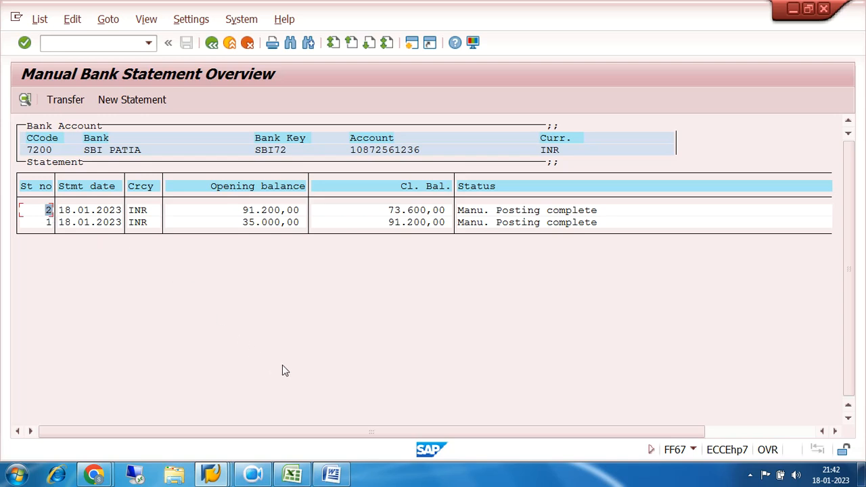
Check the last statement's closing balance against the Excel opening balance and the G/L main bank account balance, and return to the statement overview.
{"action": "left_click", "coordinate": [297, 475]}
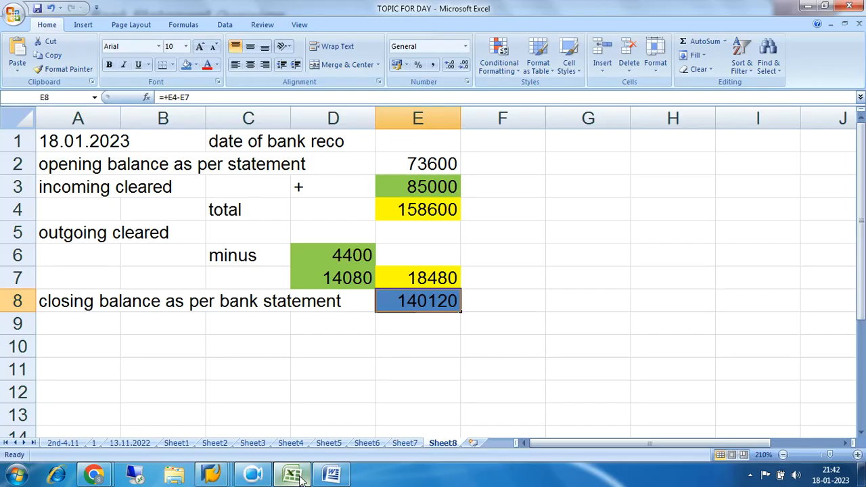
{"action": "left_click", "coordinate": [298, 475]}
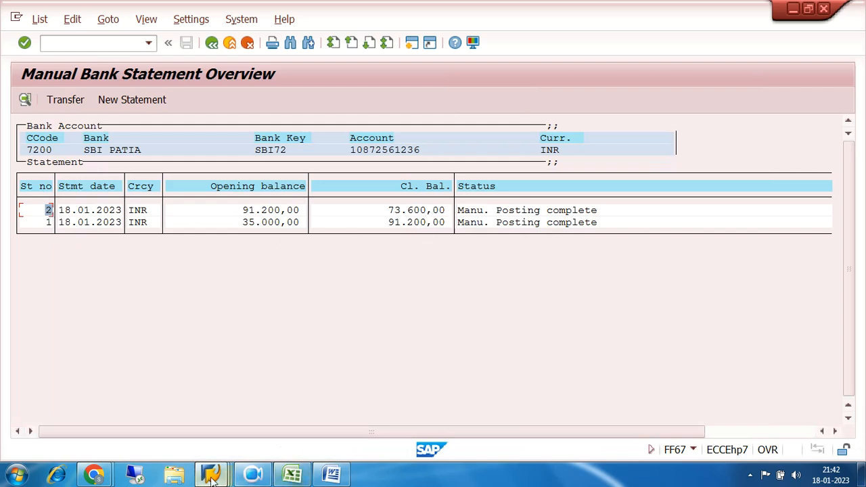
{"action": "mouse_move", "coordinate": [211, 477]}
{"action": "left_click", "coordinate": [266, 387]}
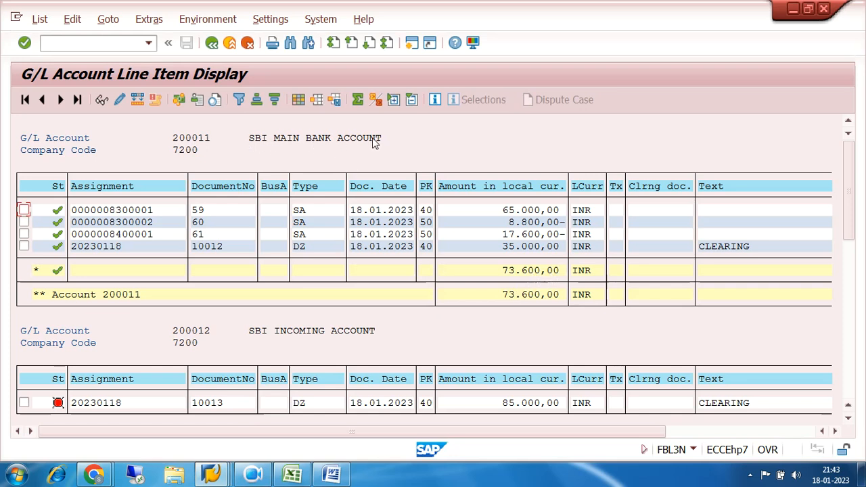
{"action": "mouse_move", "coordinate": [221, 476]}
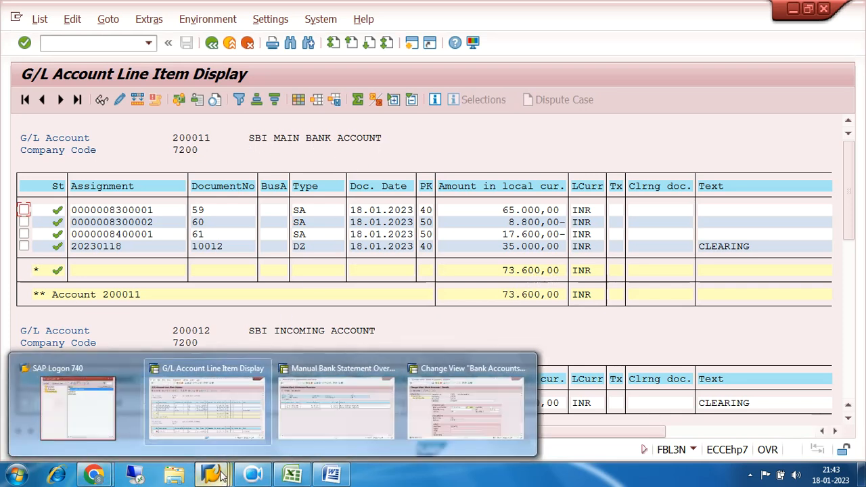
{"action": "left_click", "coordinate": [336, 402]}
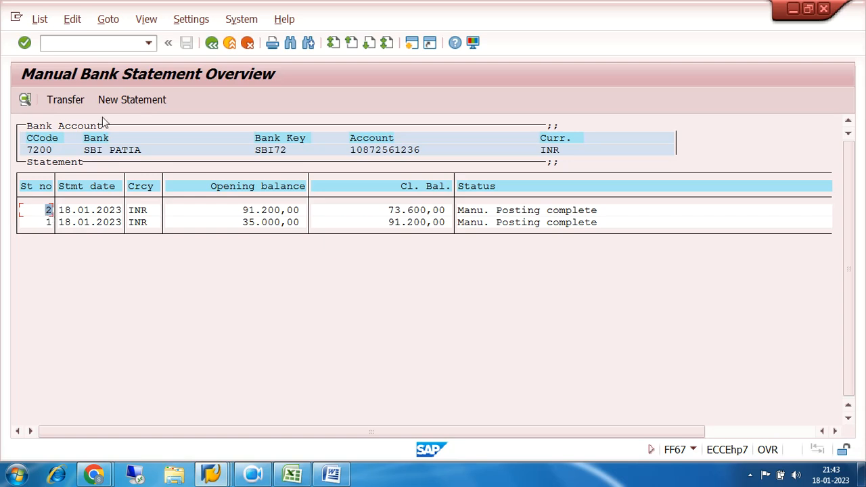
Create a new statement from the overview and check its bank key, bank account, statement number and opening balance.
{"action": "left_click", "coordinate": [122, 100]}
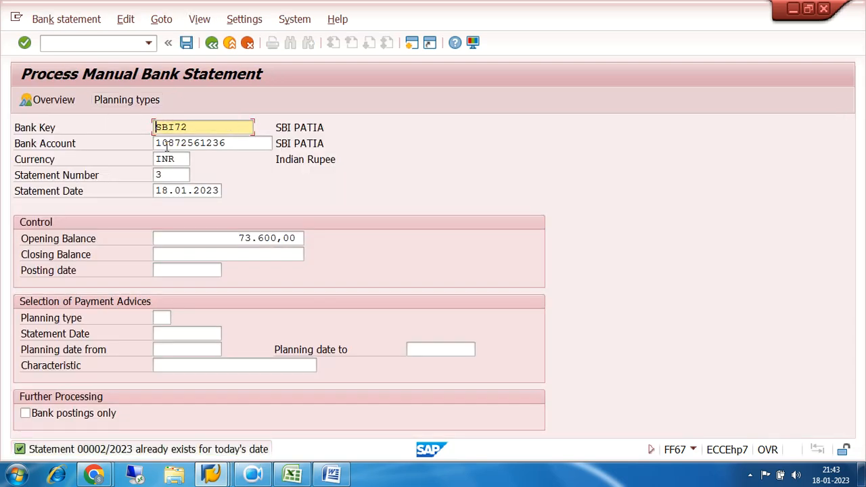
{"action": "left_click_drag", "start_coordinate": [199, 125], "coordinate": [155, 126]}
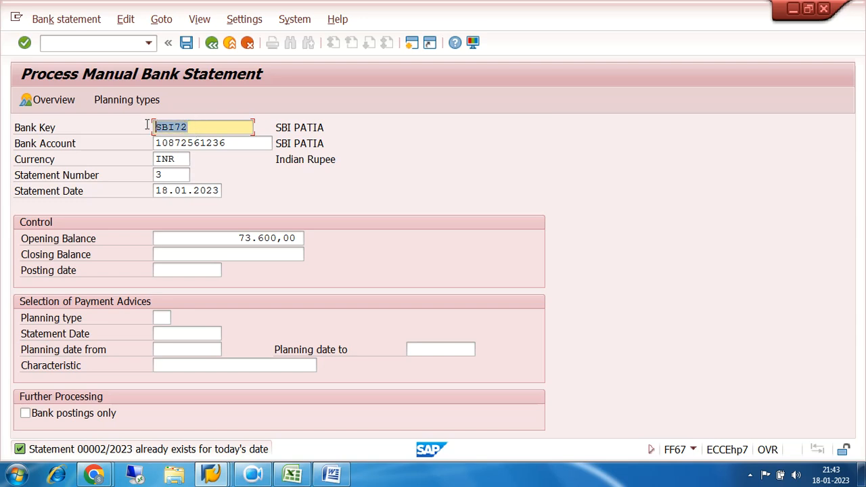
{"action": "left_click_drag", "start_coordinate": [242, 143], "coordinate": [154, 143]}
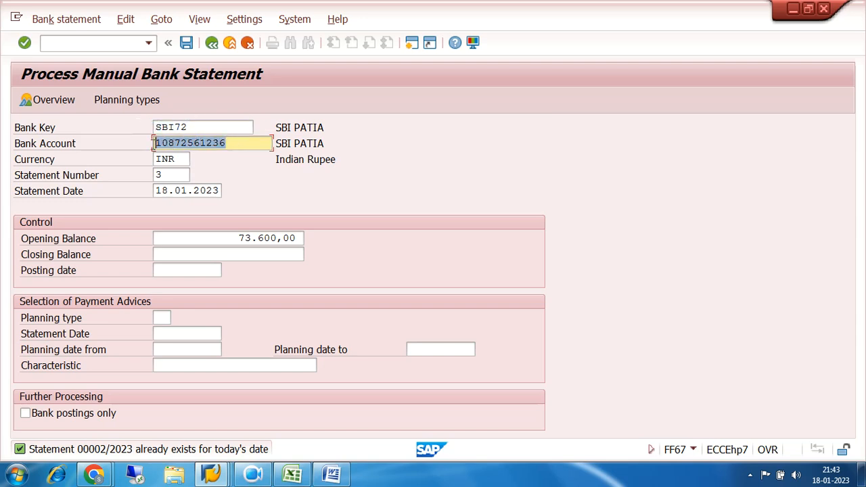
{"action": "left_click_drag", "start_coordinate": [171, 177], "coordinate": [129, 175]}
{"action": "left_click_drag", "start_coordinate": [235, 238], "coordinate": [317, 236]}
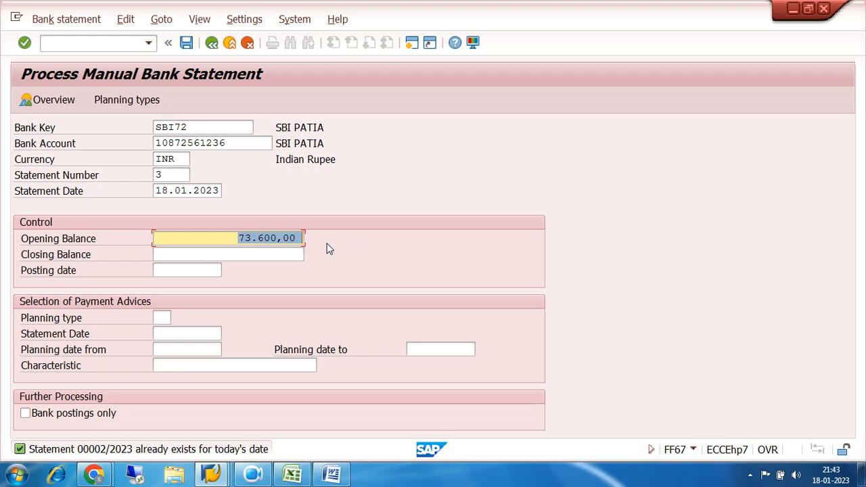
Enter the closing balance 140120 from the Excel sheet and the posting date 18.01.2023, and proceed to the statement items.
{"action": "left_click", "coordinate": [284, 253]}
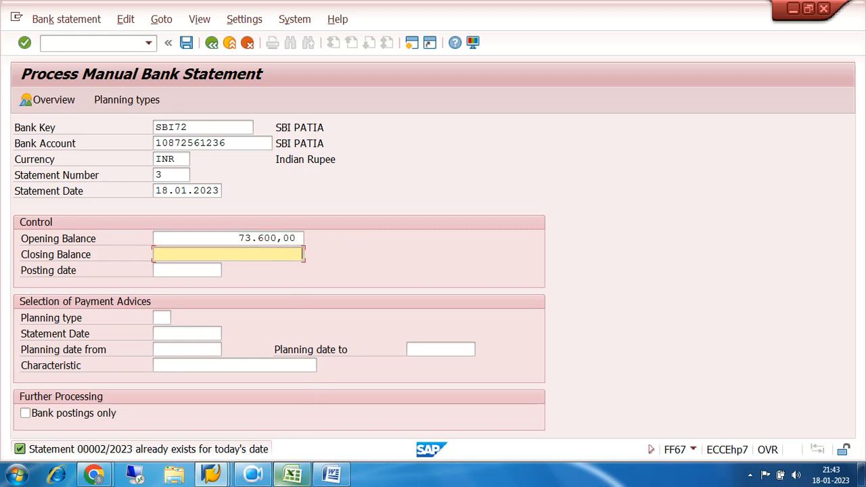
{"action": "left_click", "coordinate": [291, 475]}
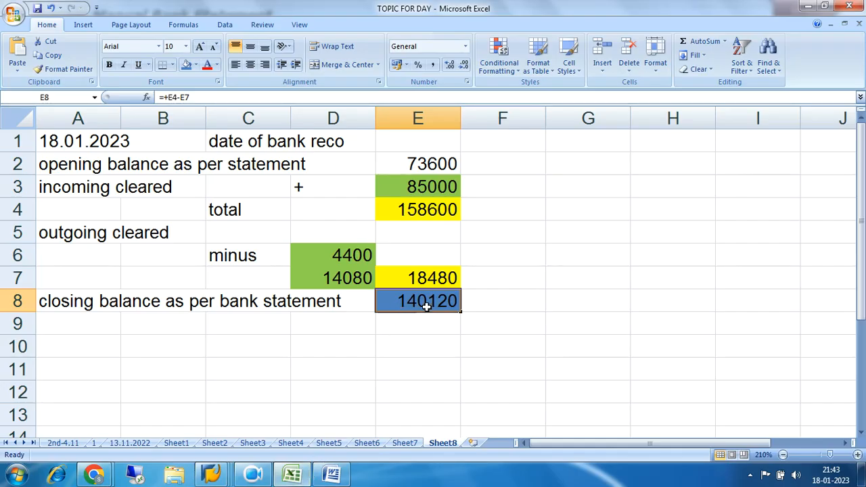
{"action": "left_click", "coordinate": [291, 475]}
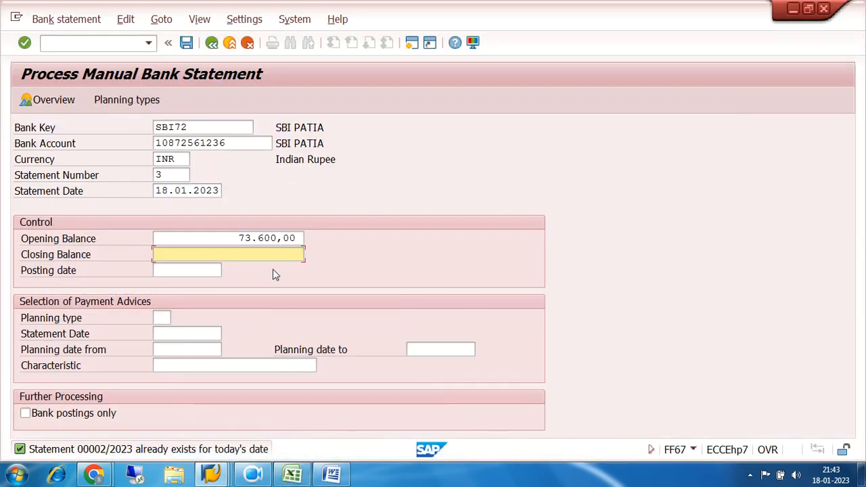
{"action": "type", "text": "140120"}
{"action": "left_click", "coordinate": [178, 270]}
{"action": "type", "text": "1"}
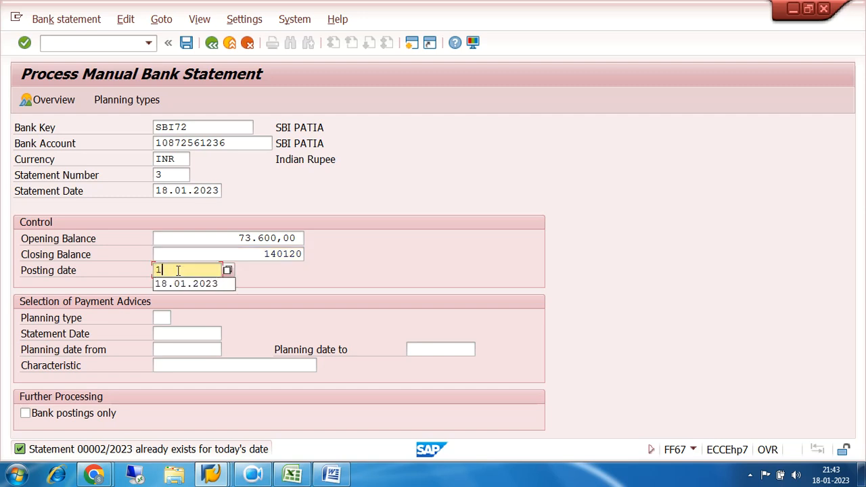
{"action": "type", "text": "8.01.2023"}
{"action": "key", "text": "Return"}
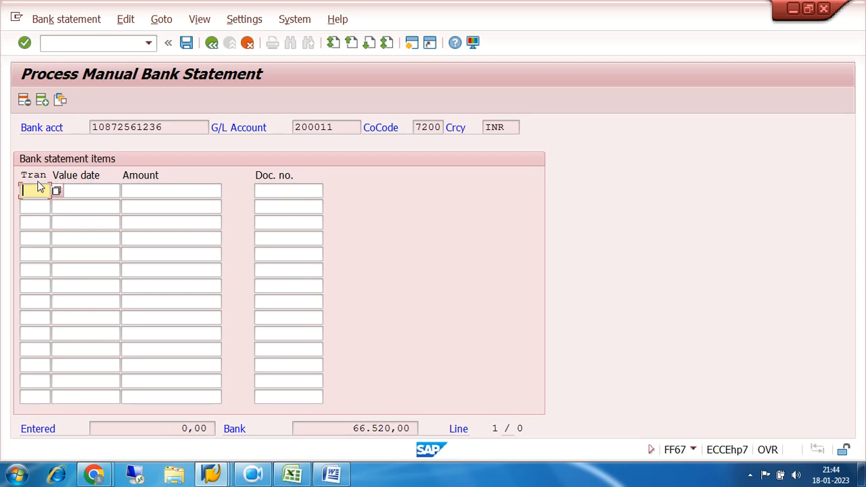
Switch to the Bank Accounts details session and display the SAP Customizing Implementation Guide with transaction SPRO.
{"action": "left_click", "coordinate": [209, 473]}
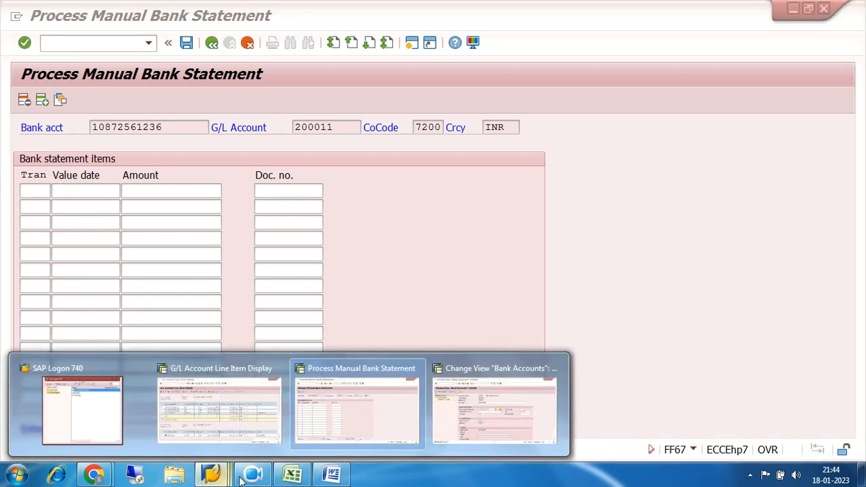
{"action": "left_click", "coordinate": [473, 413]}
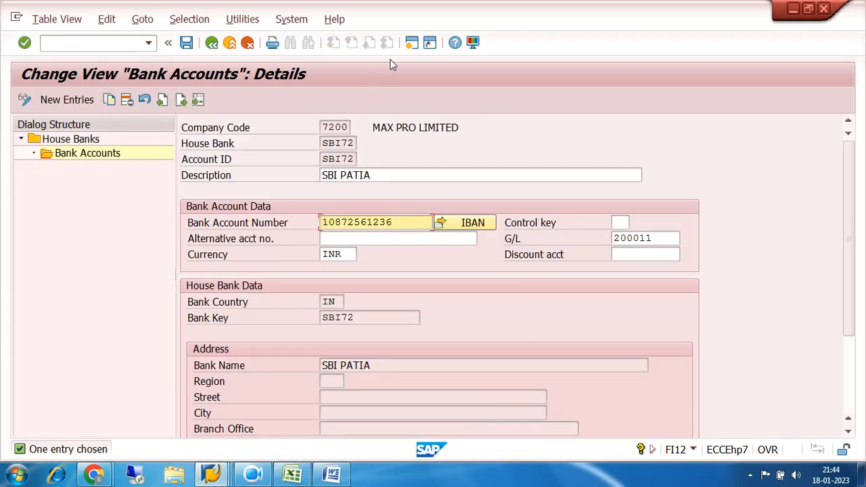
{"action": "left_click", "coordinate": [111, 43]}
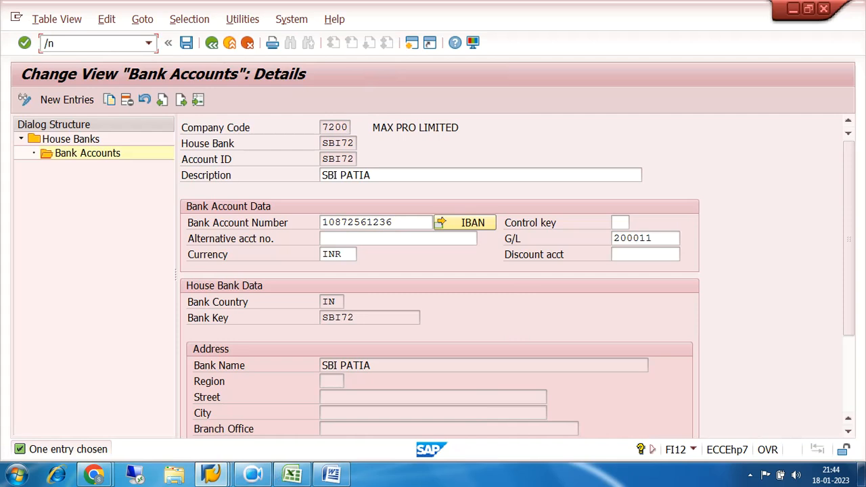
{"action": "key", "text": "Return"}
{"action": "double_click", "coordinate": [146, 141]}
{"action": "left_click", "coordinate": [71, 99]}
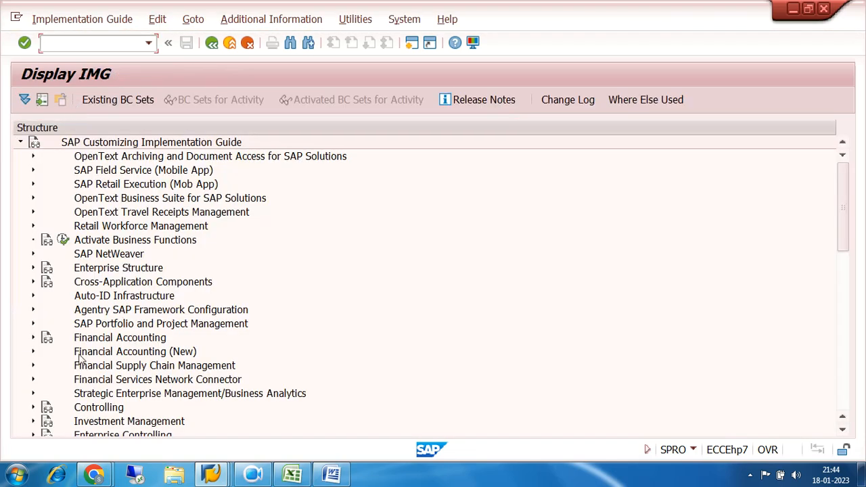
Display the manual bank statement screen variants under Financial Accounting (New), Bank Accounting, Business Transactions, Payment Transactions.
{"action": "left_click", "coordinate": [32, 351]}
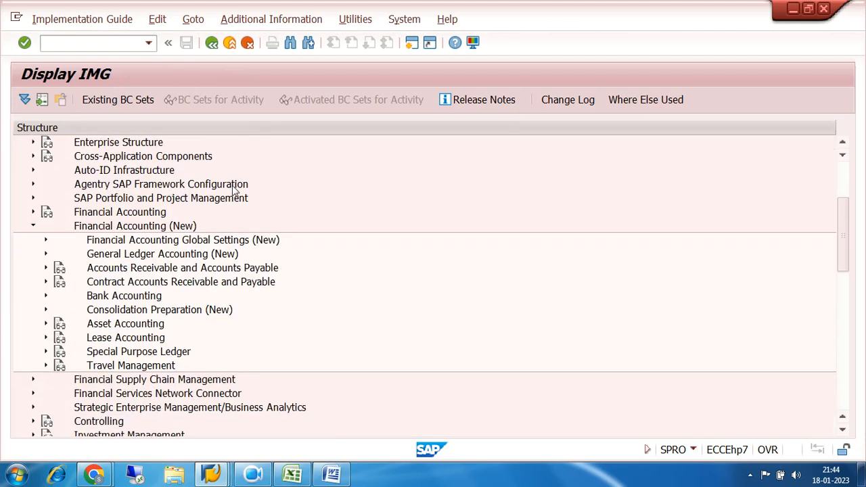
{"action": "left_click", "coordinate": [46, 296]}
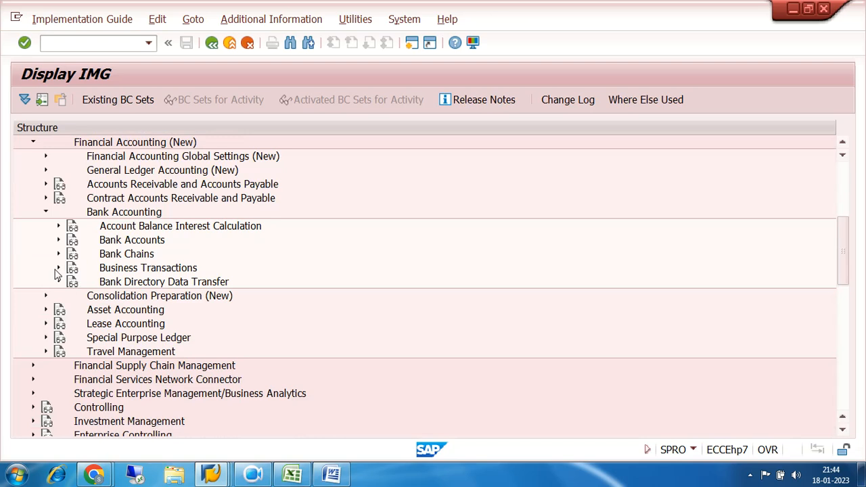
{"action": "left_click", "coordinate": [58, 269]}
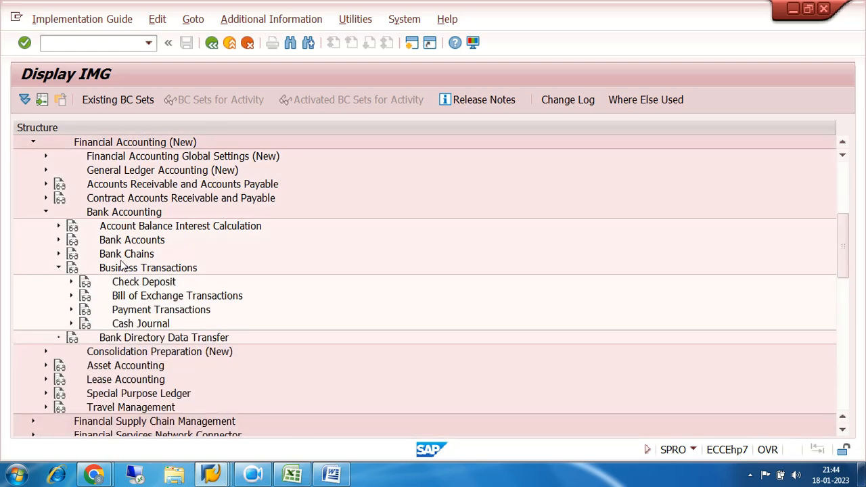
{"action": "left_click", "coordinate": [71, 239]}
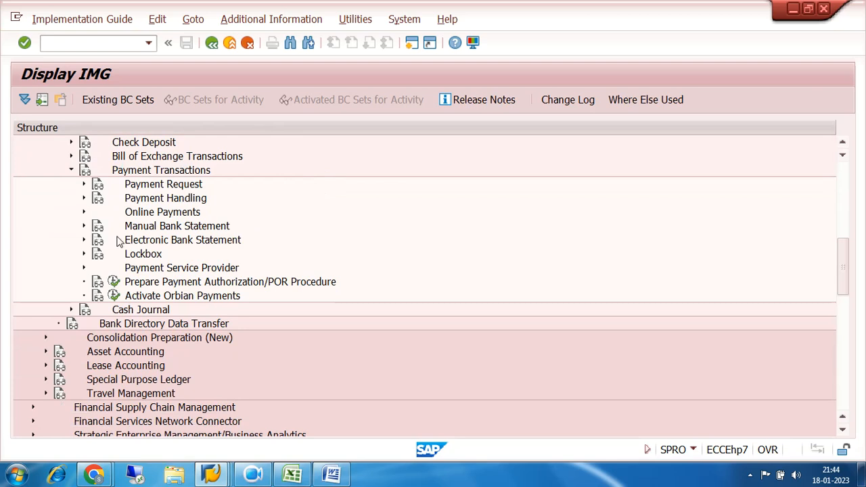
{"action": "left_click", "coordinate": [83, 226]}
{"action": "left_click", "coordinate": [127, 268]}
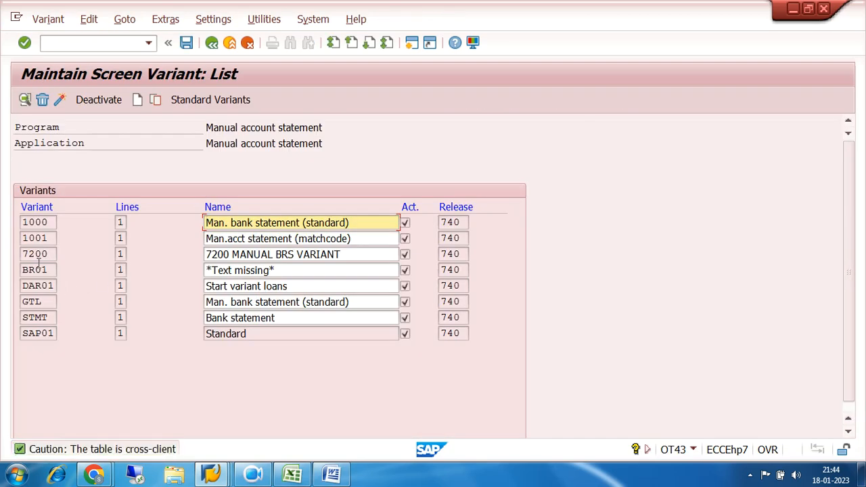
Review the fields of variant 7200 MANUAL BRS VARIANT and compare them with the item columns in Process Manual Bank Statement.
{"action": "double_click", "coordinate": [41, 256]}
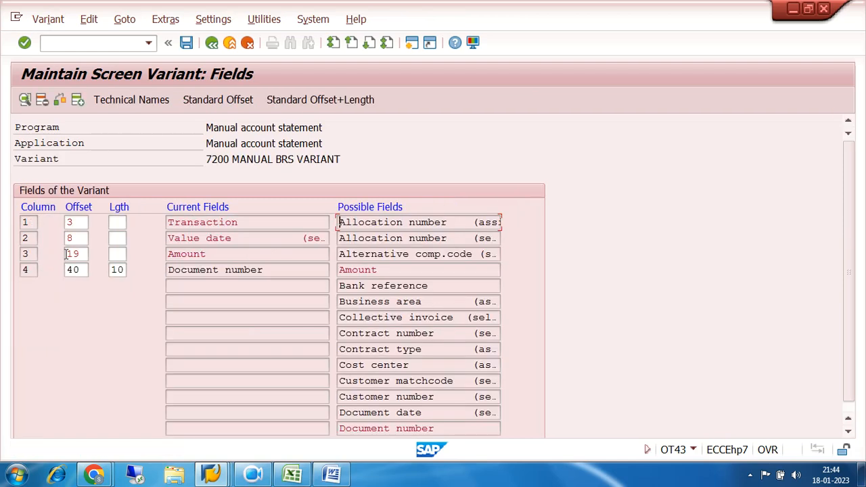
{"action": "left_click", "coordinate": [196, 222]}
{"action": "left_click", "coordinate": [205, 254]}
{"action": "left_click", "coordinate": [211, 474]}
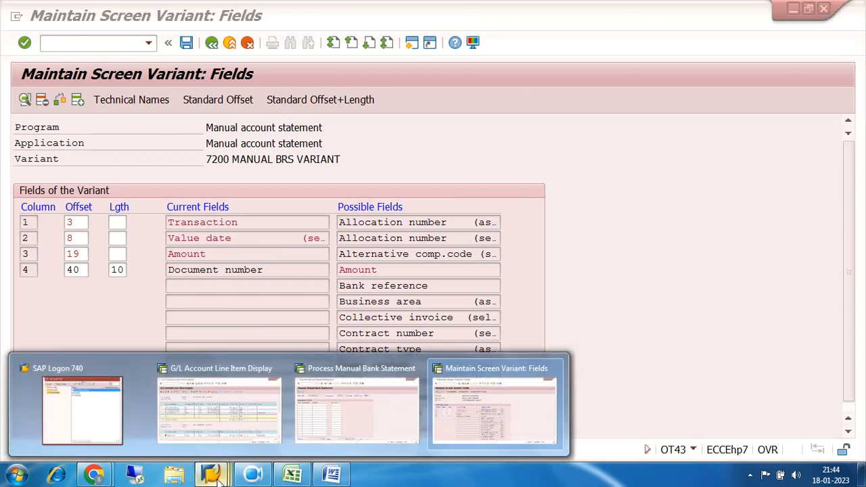
{"action": "left_click", "coordinate": [308, 419]}
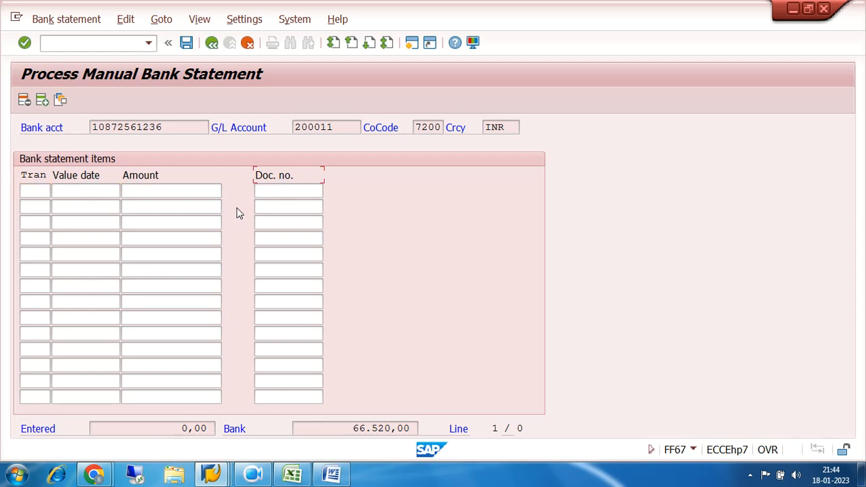
Check the variant's offsets for Amount and Document number against the column spacing, and return to the first statement item.
{"action": "left_click", "coordinate": [212, 476]}
{"action": "left_click", "coordinate": [487, 401]}
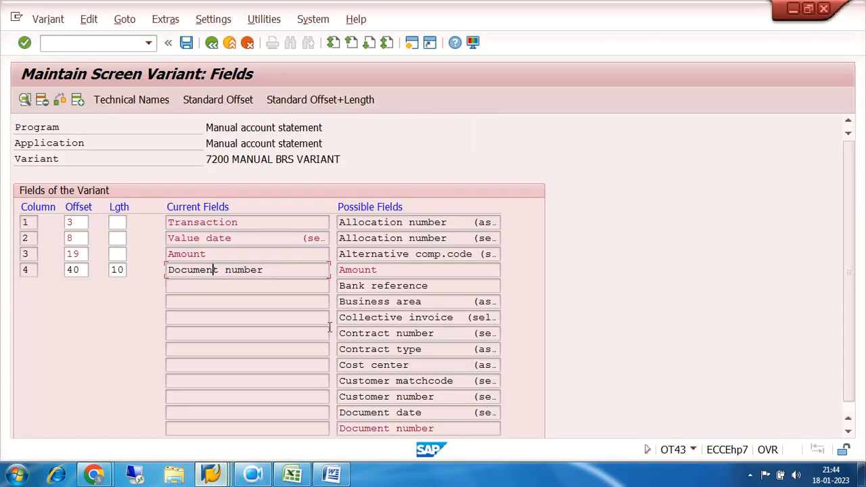
{"action": "left_click_drag", "start_coordinate": [86, 254], "coordinate": [59, 270]}
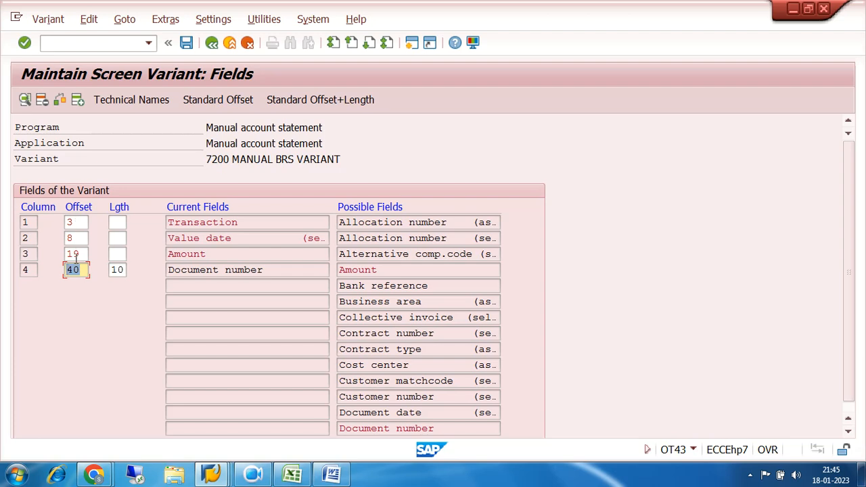
{"action": "left_click_drag", "start_coordinate": [84, 254], "coordinate": [60, 270]}
{"action": "left_click", "coordinate": [211, 474]}
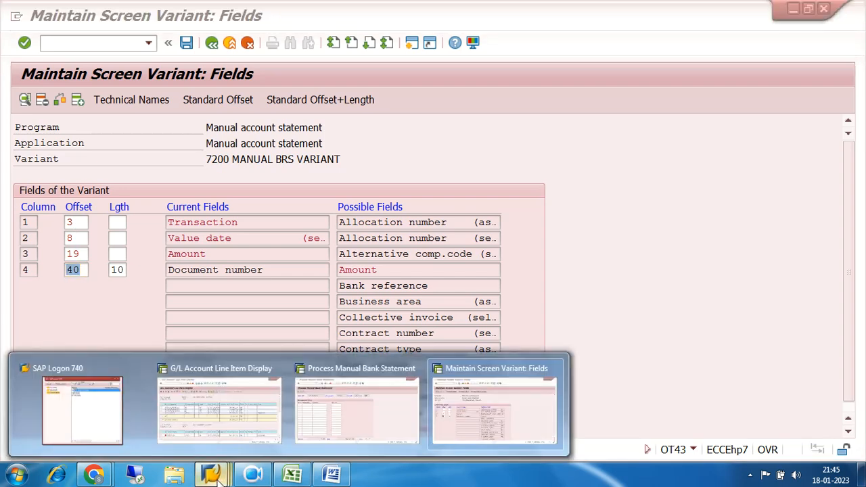
{"action": "left_click", "coordinate": [368, 405]}
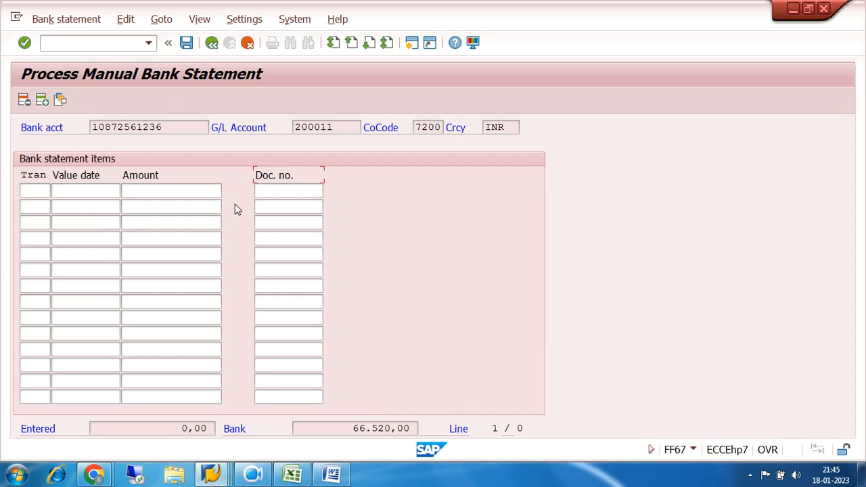
{"action": "left_click", "coordinate": [41, 190]}
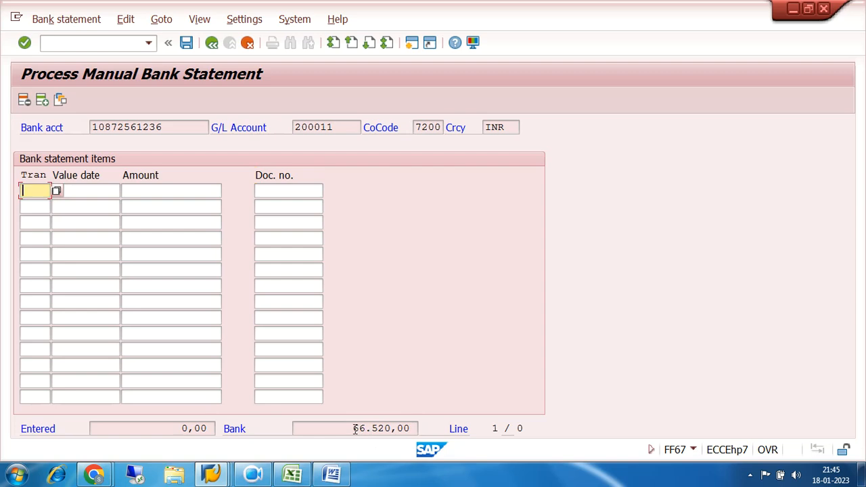
Calculate closing balance minus opening balance in cell F2 of the Excel Sheet8 with the formula +E8-E2.
{"action": "left_click", "coordinate": [292, 474]}
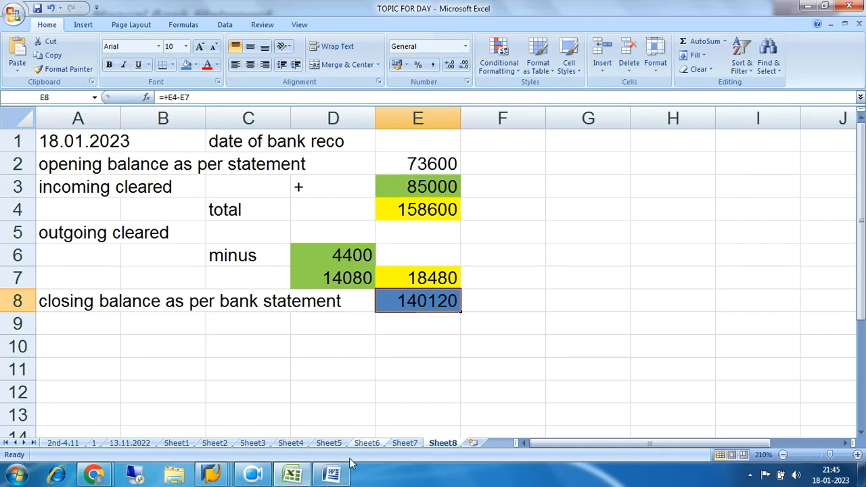
{"action": "left_click", "coordinate": [431, 163]}
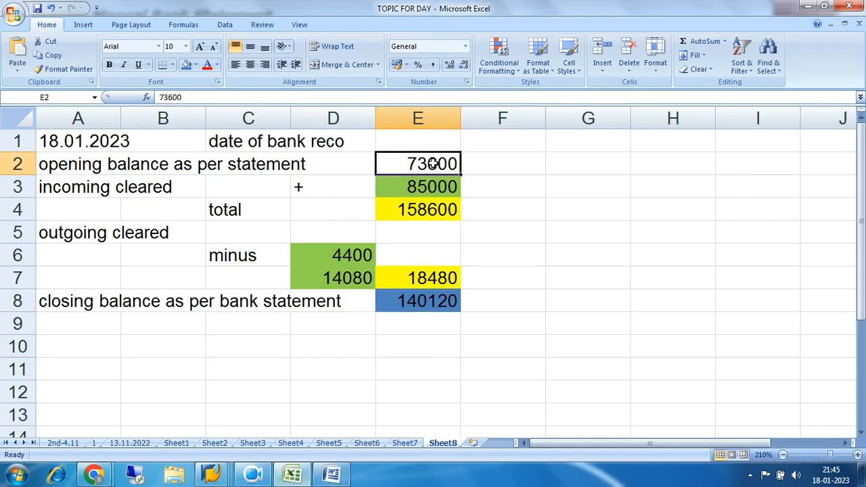
{"action": "left_click", "coordinate": [422, 301]}
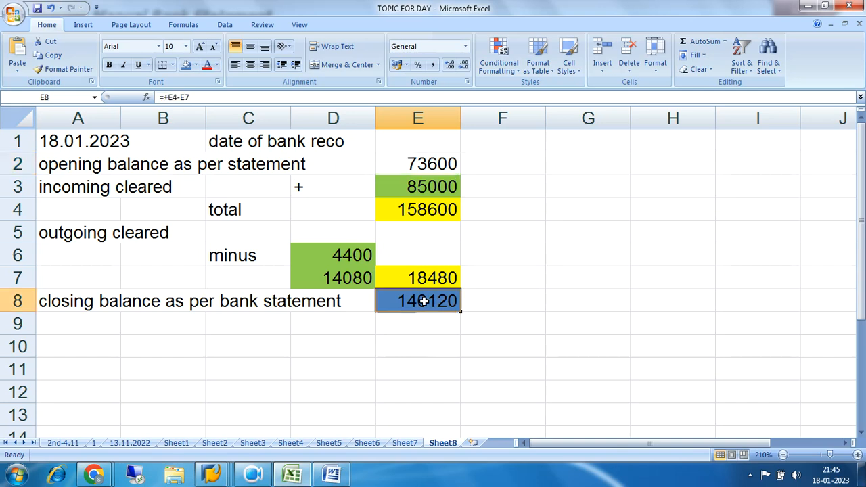
{"action": "left_click", "coordinate": [425, 164]}
{"action": "left_click", "coordinate": [502, 164]}
{"action": "type", "text": "+"}
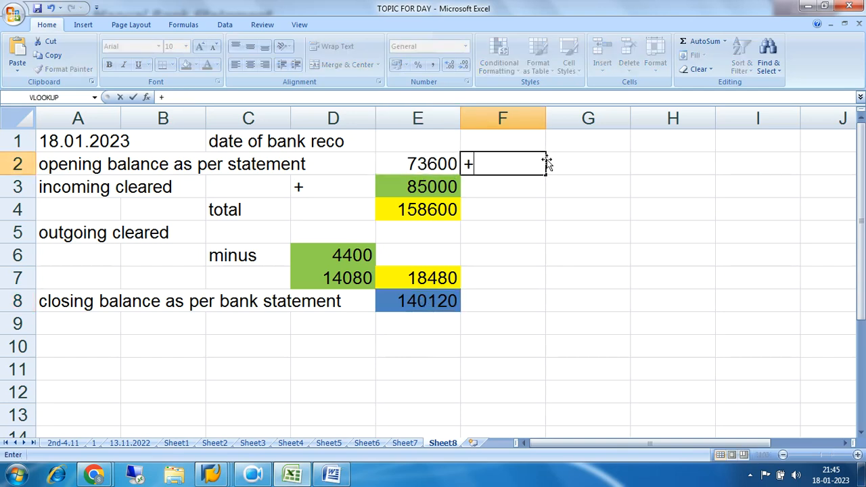
{"action": "left_click", "coordinate": [422, 301]}
{"action": "type", "text": "-"}
{"action": "left_click", "coordinate": [420, 162]}
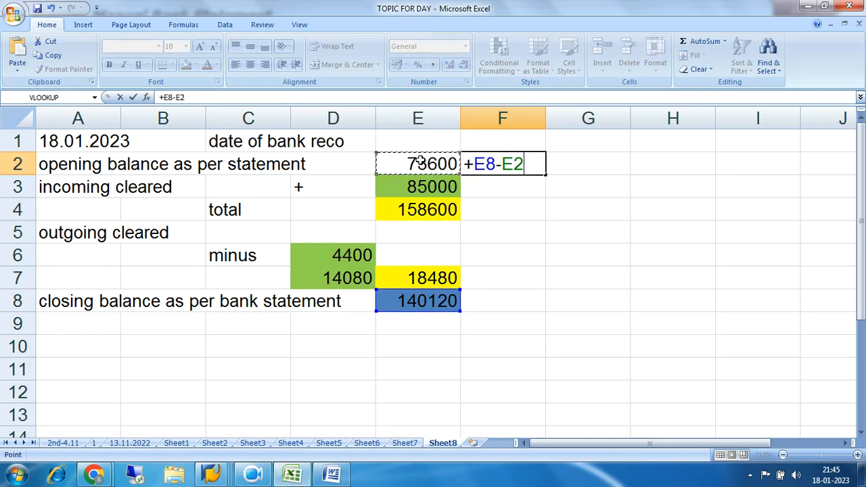
{"action": "key", "text": "Return"}
{"action": "left_click", "coordinate": [526, 164]}
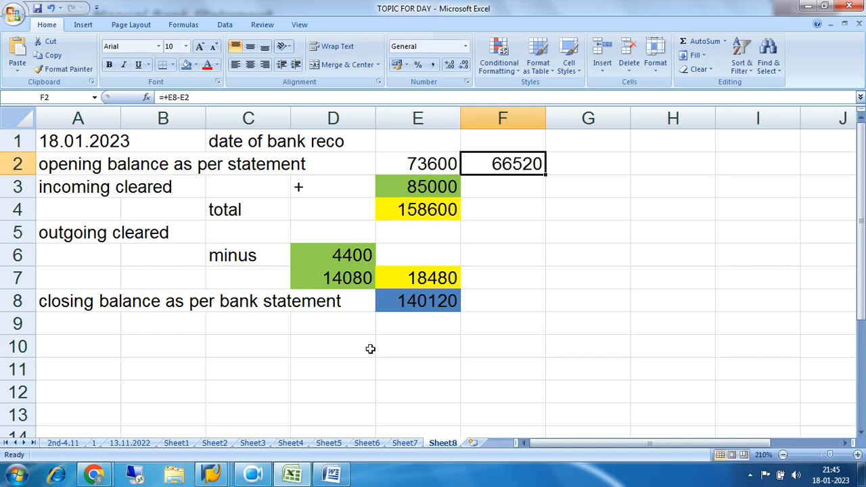
Compare the Bank amount of the SAP manual bank statement with the difference in cell F2 of the Excel sheet.
{"action": "mouse_move", "coordinate": [212, 475]}
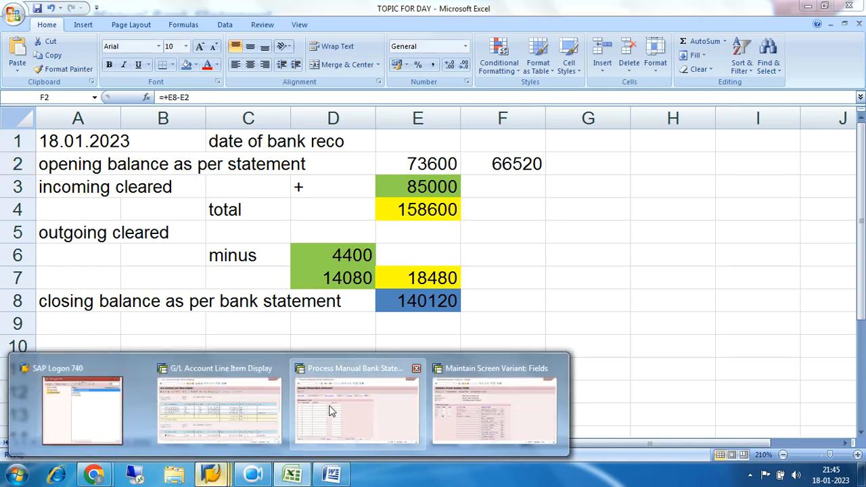
{"action": "left_click", "coordinate": [312, 421]}
{"action": "left_click_drag", "start_coordinate": [334, 431], "coordinate": [437, 424]}
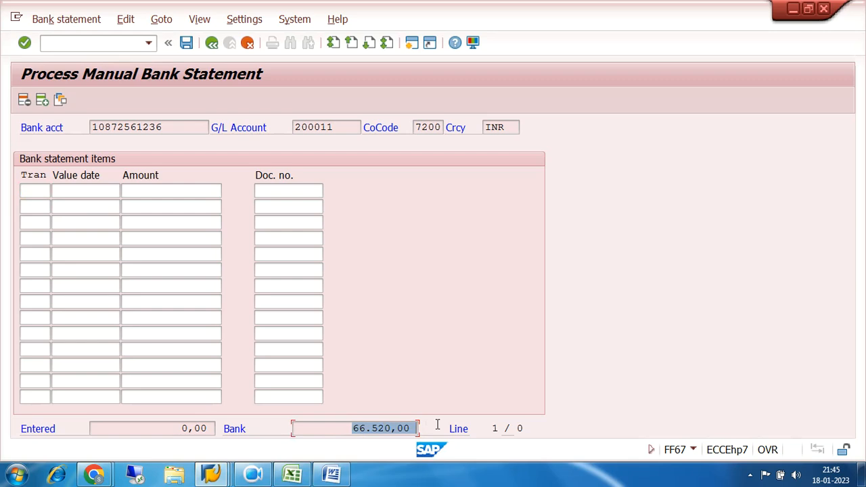
{"action": "left_click", "coordinate": [289, 480]}
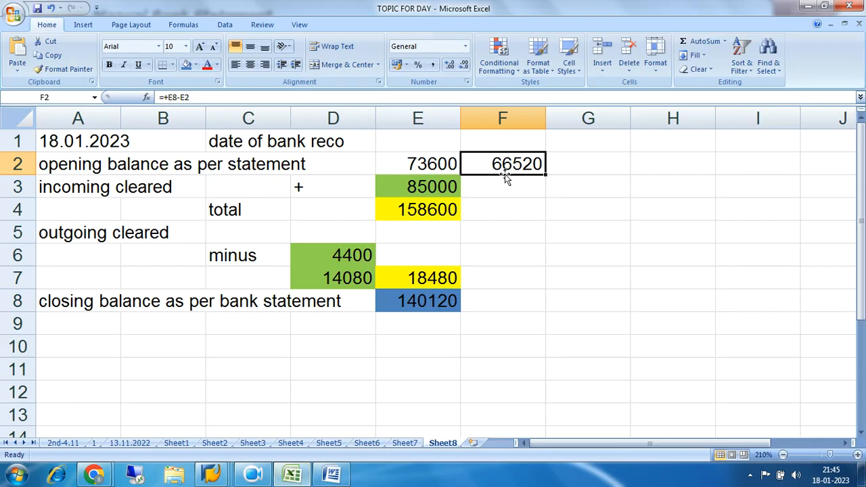
Return to the SAP manual bank statement and enter transaction 72IN with value date 18.01.2023 in the first item.
{"action": "left_click", "coordinate": [211, 474]}
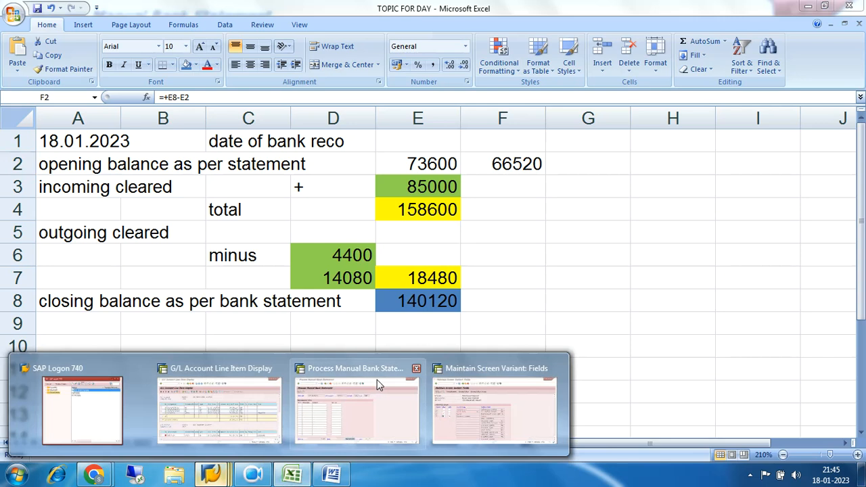
{"action": "left_click", "coordinate": [375, 381]}
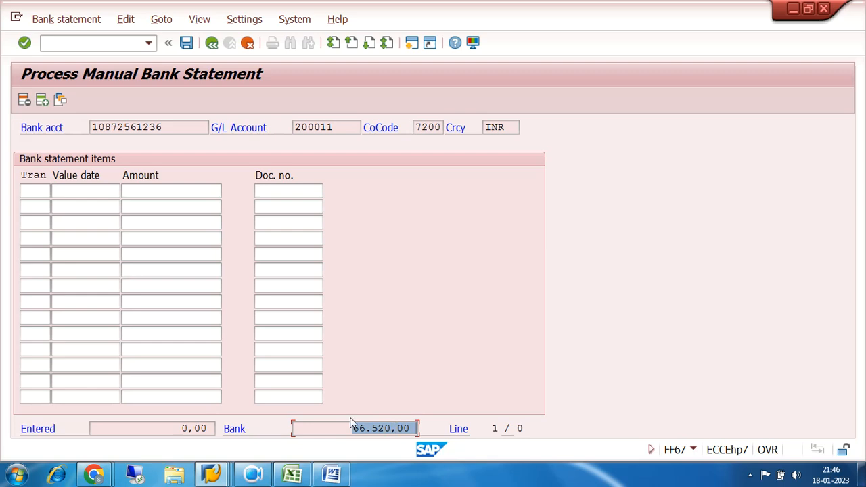
{"action": "left_click", "coordinate": [35, 190]}
{"action": "left_click", "coordinate": [58, 192]}
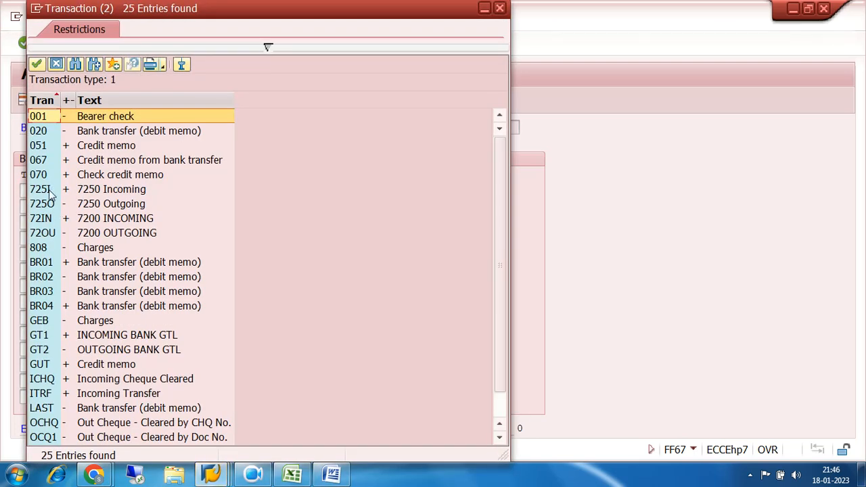
{"action": "double_click", "coordinate": [52, 219]}
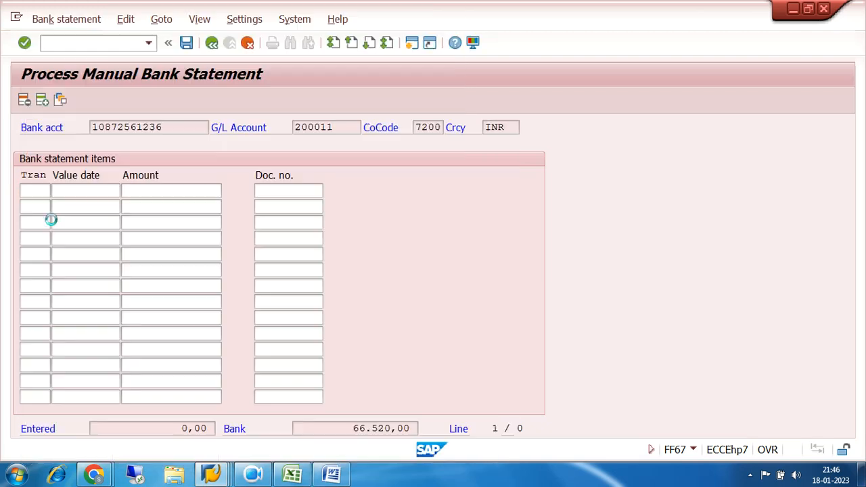
{"action": "left_click", "coordinate": [81, 189]}
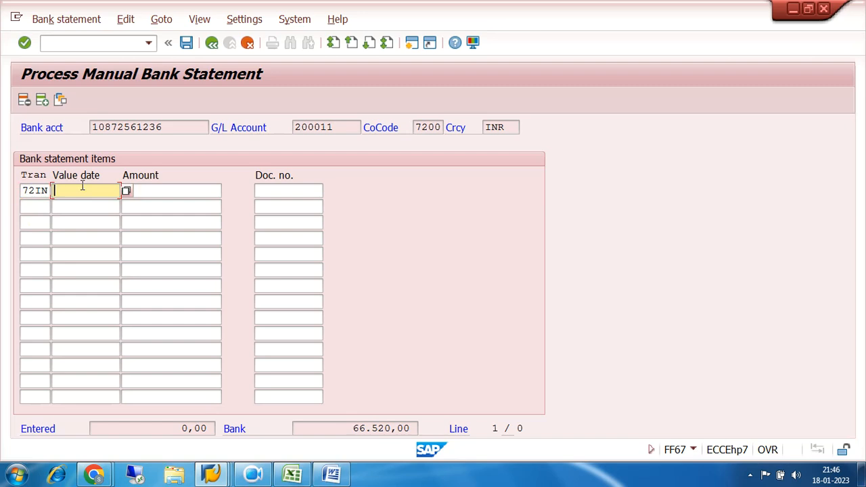
{"action": "type", "text": "18."}
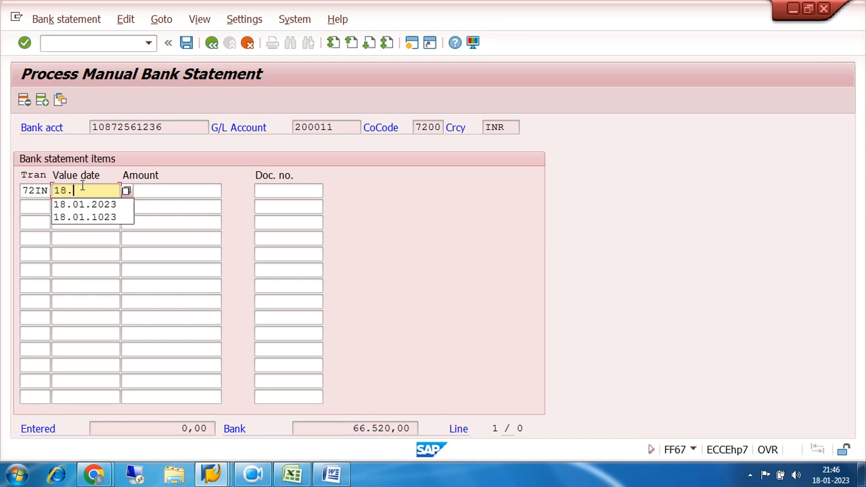
{"action": "type", "text": "01."}
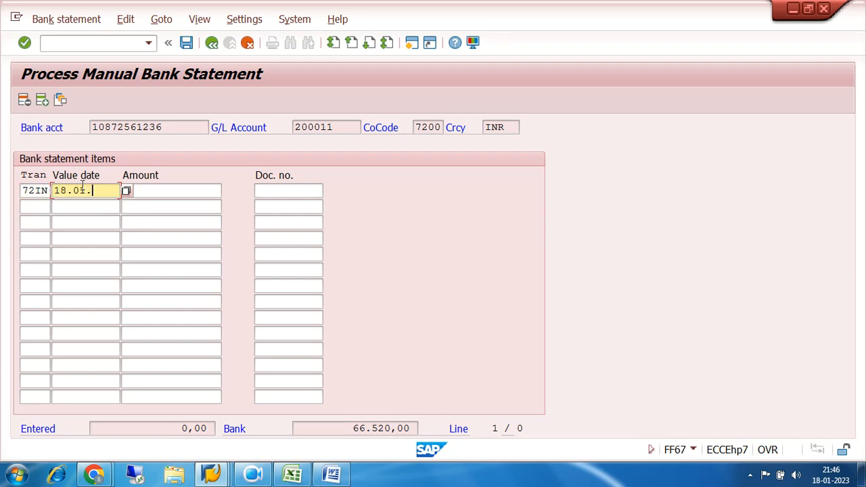
{"action": "type", "text": "2023"}
Check the Document number offset in the fields of variant 7200 MANUAL BRS VARIANT and return to the manual bank statement.
{"action": "left_click", "coordinate": [215, 475]}
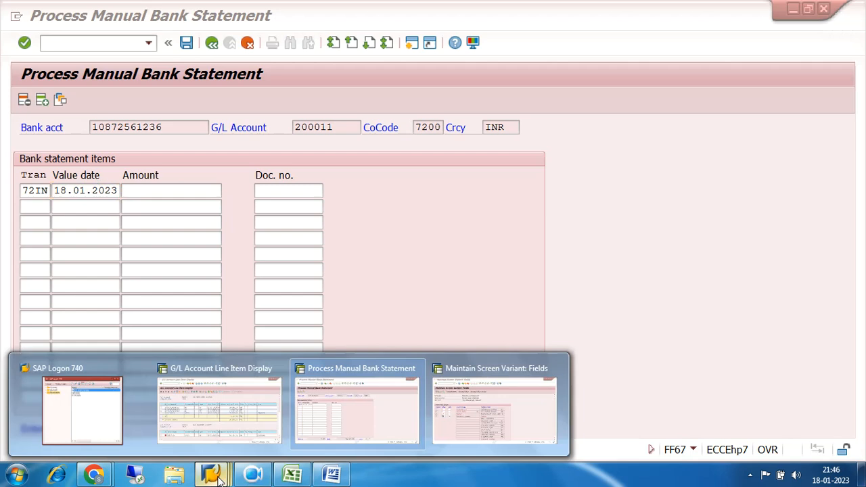
{"action": "left_click", "coordinate": [473, 408]}
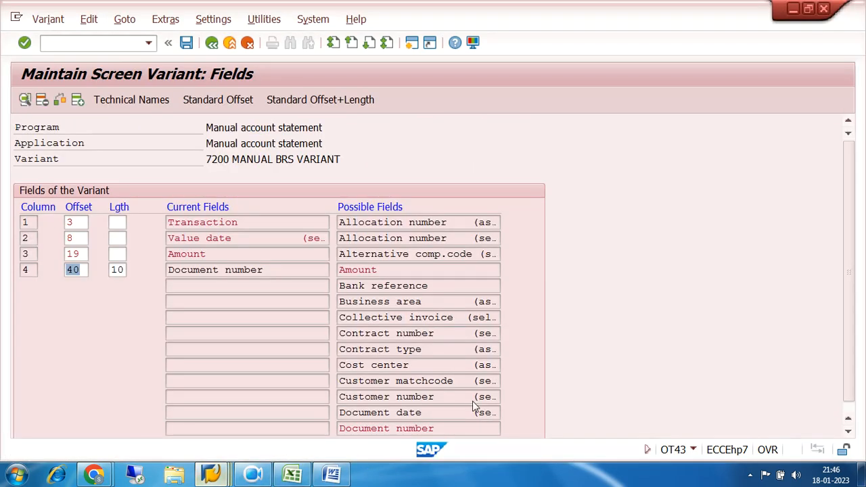
{"action": "left_click", "coordinate": [82, 268]}
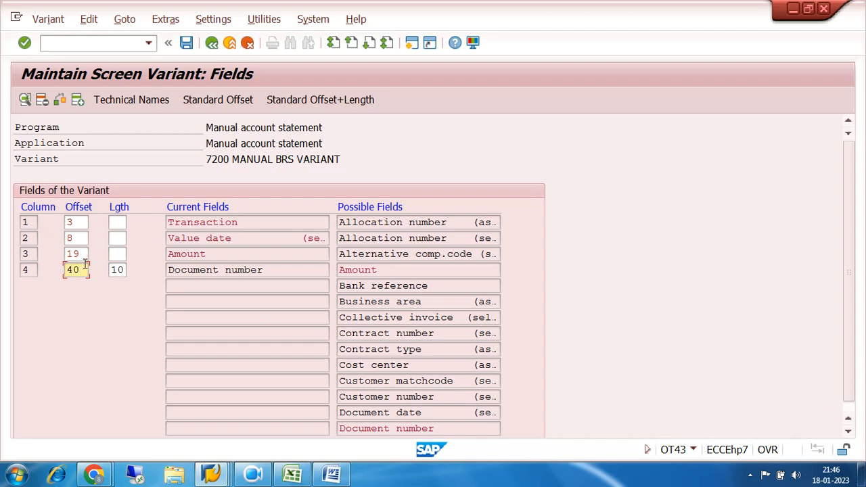
{"action": "mouse_move", "coordinate": [220, 475]}
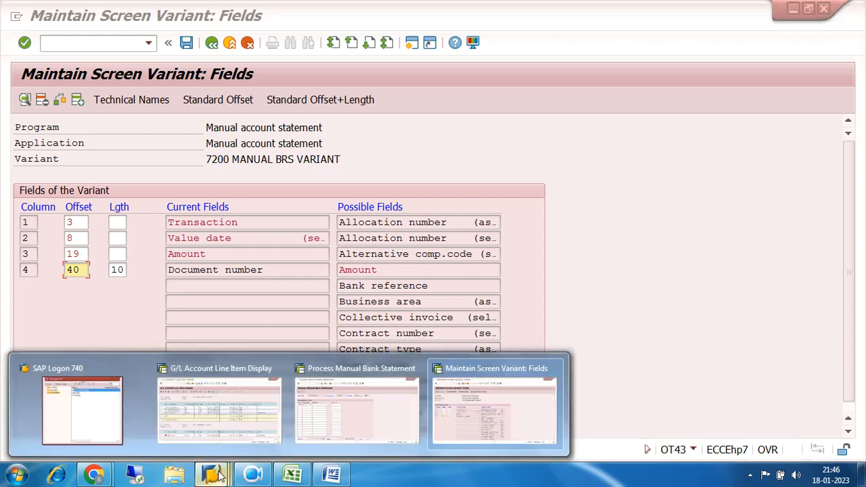
{"action": "left_click", "coordinate": [344, 416]}
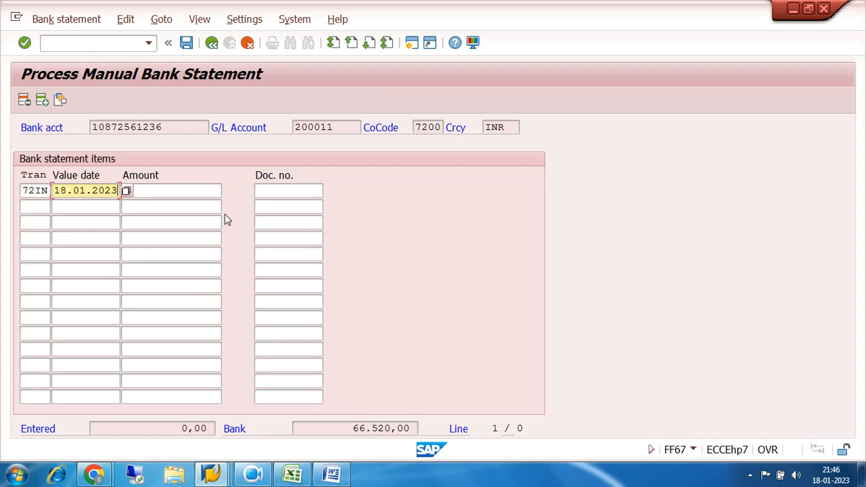
Leave the manual bank statement without saving and switch to the fields of variant 7200 MANUAL BRS VARIANT.
{"action": "left_click", "coordinate": [211, 42]}
{"action": "left_click", "coordinate": [247, 42]}
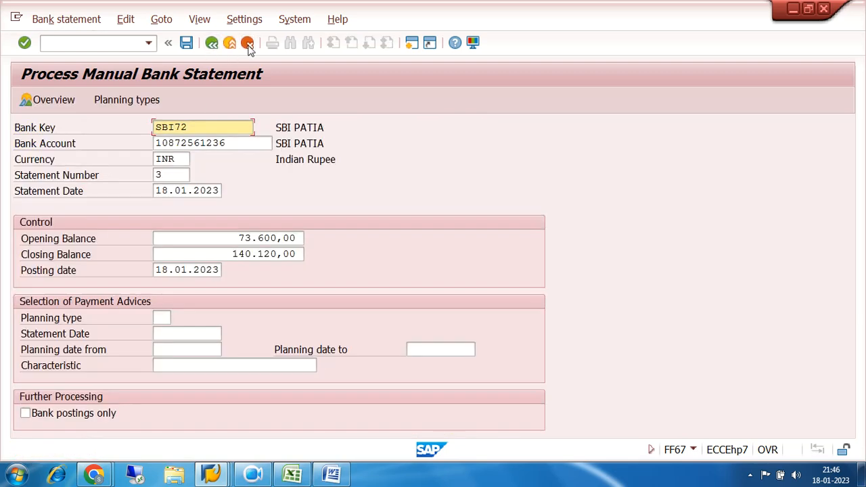
{"action": "left_click", "coordinate": [212, 42]}
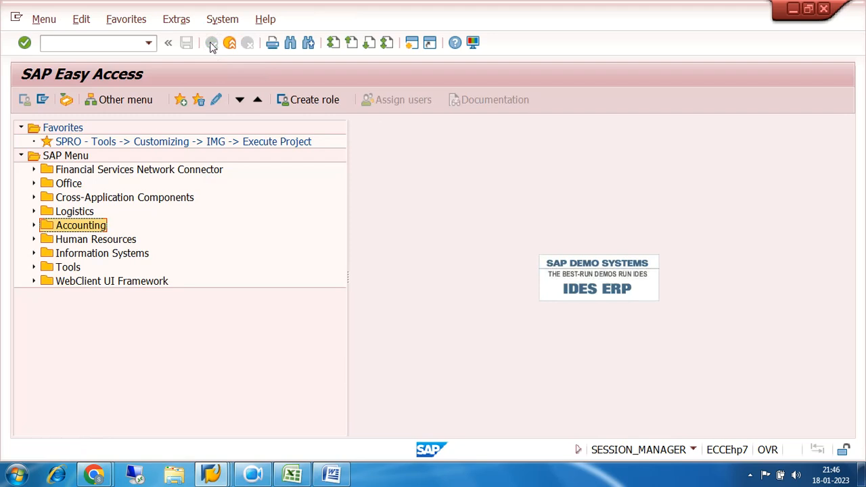
{"action": "left_click", "coordinate": [210, 474]}
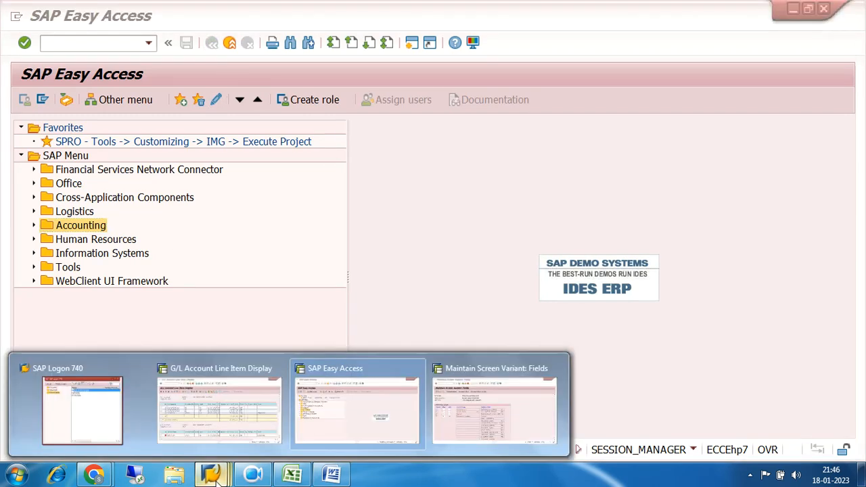
{"action": "left_click", "coordinate": [454, 433]}
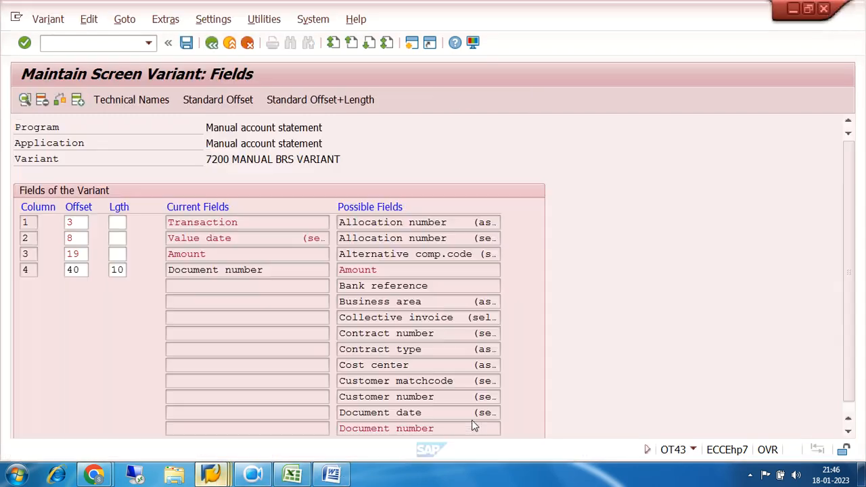
Set the length of the Transaction field to 5 in variant 7200 MANUAL BRS VARIANT.
{"action": "left_click", "coordinate": [77, 222]}
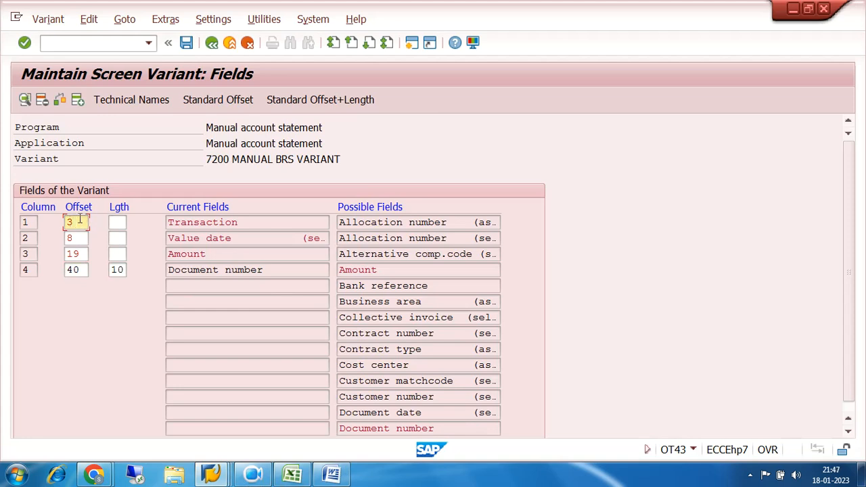
{"action": "left_click", "coordinate": [116, 222]}
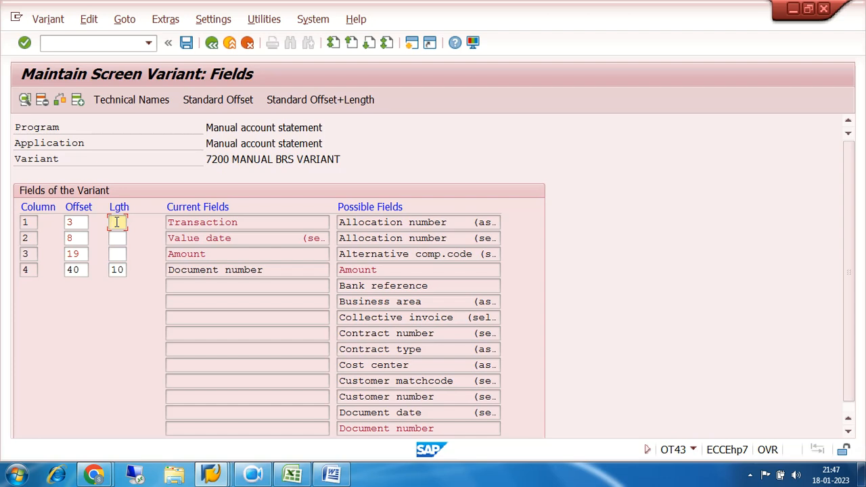
{"action": "type", "text": "5"}
Set the Value date field's offset to 9 and its length to 11.
{"action": "left_click", "coordinate": [79, 238]}
{"action": "left_click", "coordinate": [79, 238]}
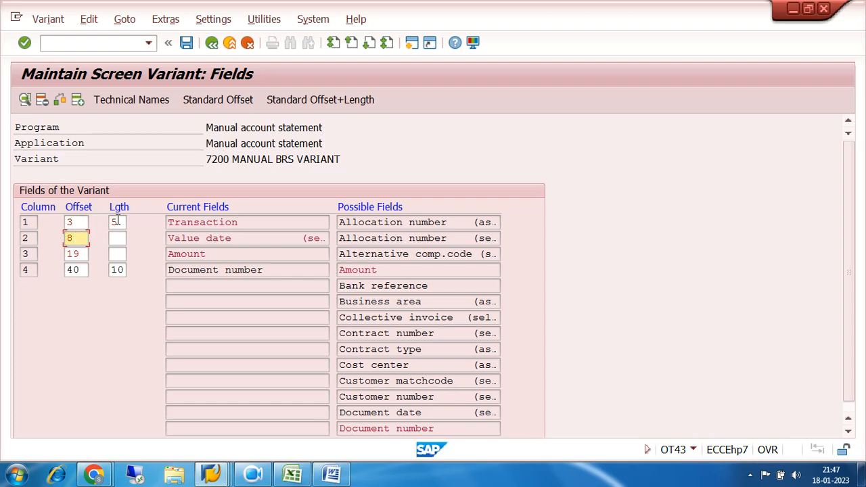
{"action": "key", "text": "BackSpace"}
{"action": "type", "text": "20"}
{"action": "key", "text": "BackSpace"}
{"action": "key", "text": "BackSpace"}
{"action": "type", "text": "9"}
{"action": "left_click", "coordinate": [116, 237]}
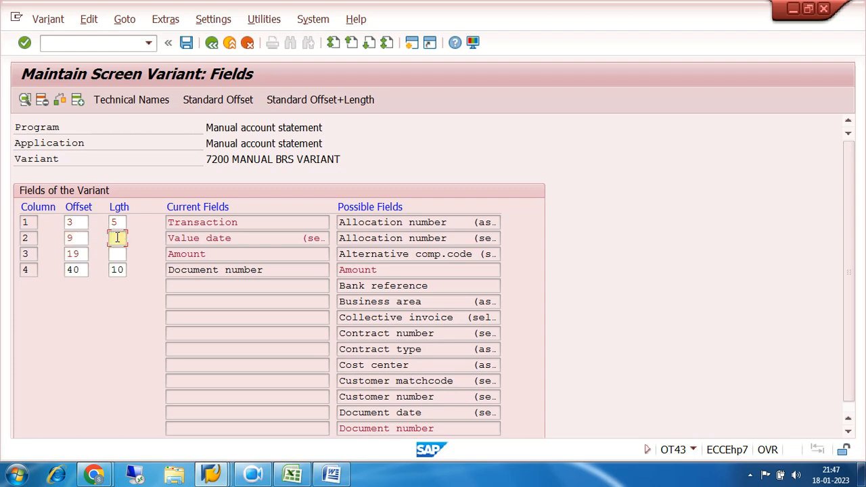
{"action": "type", "text": "10"}
Set the Amount field's offset to 21 and its length to 15.
{"action": "left_click", "coordinate": [75, 254]}
{"action": "key", "text": "BackSpace"}
{"action": "key", "text": "BackSpace"}
{"action": "type", "text": "21"}
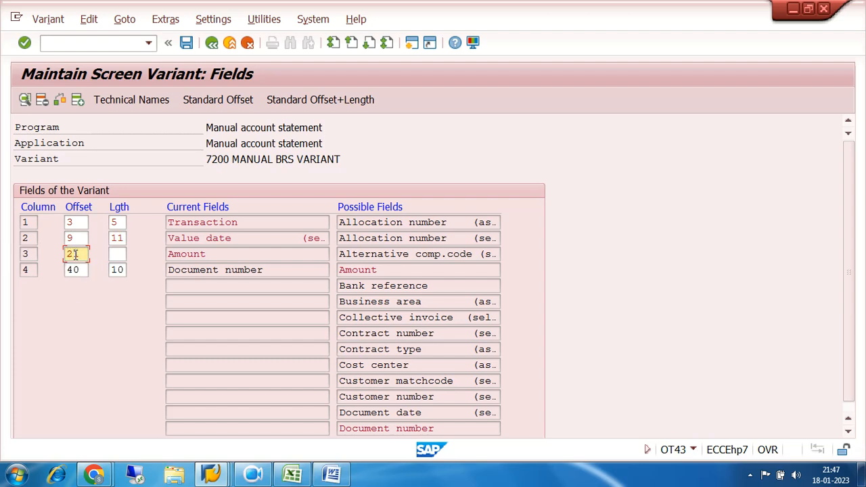
{"action": "left_click", "coordinate": [116, 254]}
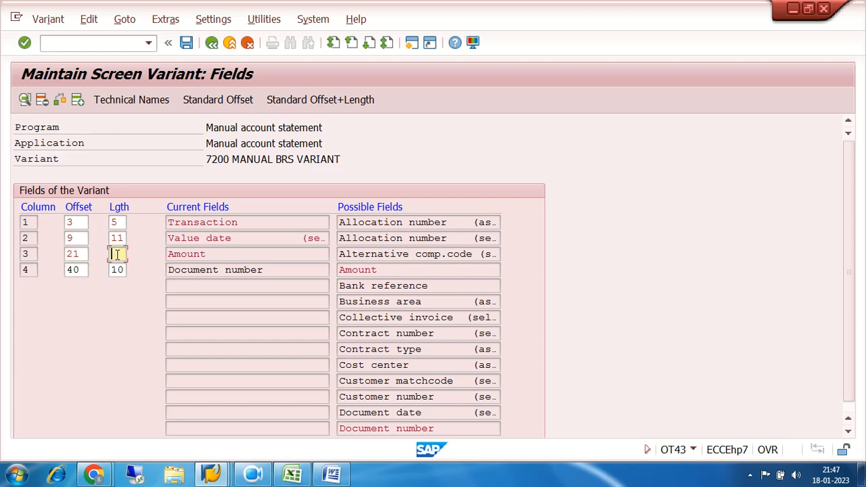
{"action": "type", "text": "10"}
{"action": "key", "text": "BackSpace"}
{"action": "type", "text": "5"}
Set the Document number field's offset to 37 and submit the variant's field settings.
{"action": "left_click", "coordinate": [80, 269]}
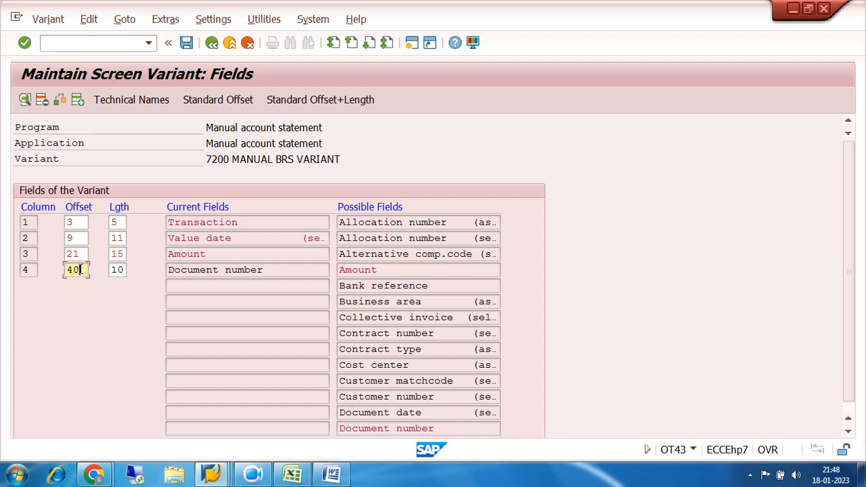
{"action": "key", "text": "BackSpace"}
{"action": "key", "text": "BackSpace"}
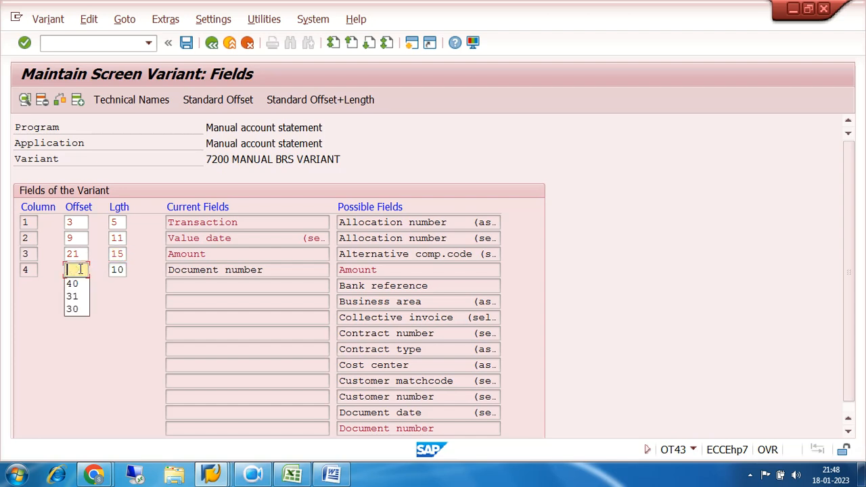
{"action": "type", "text": "37"}
{"action": "key", "text": "Return"}
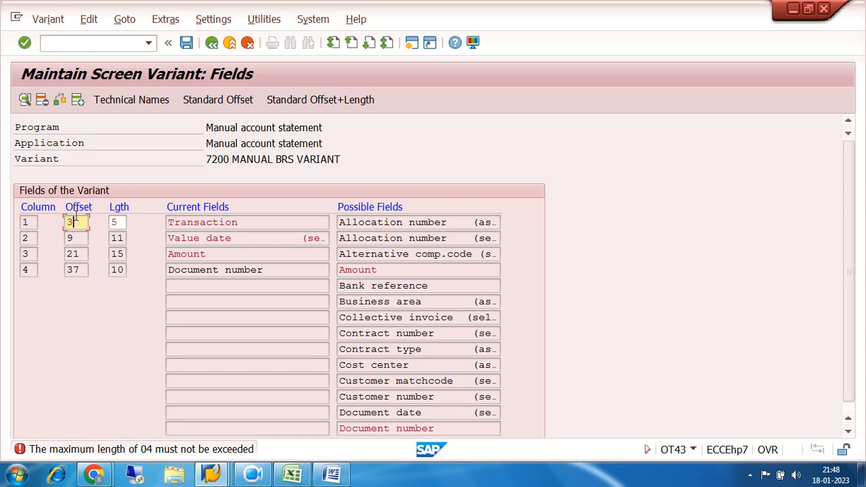
Try the Transaction field with offset 04, and return to the variant list without saving the field changes.
{"action": "key", "text": "BackSpace"}
{"action": "type", "text": "2"}
{"action": "key", "text": "Escape"}
{"action": "key", "text": "BackSpace"}
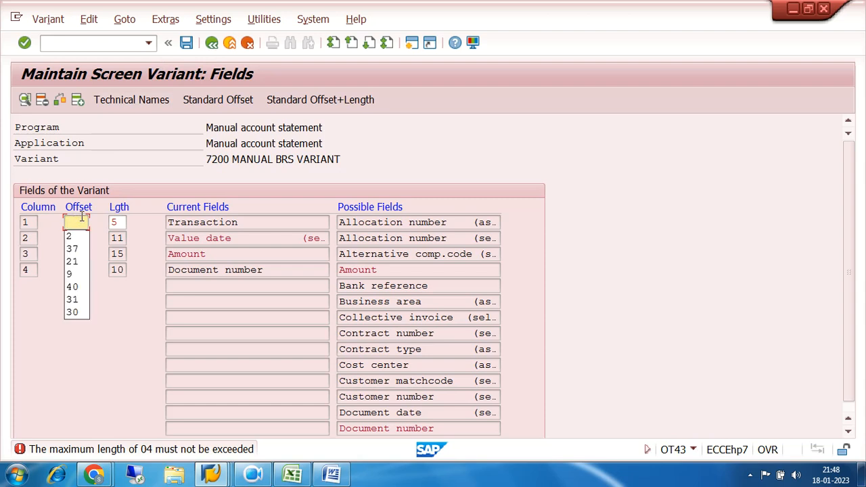
{"action": "type", "text": "4"}
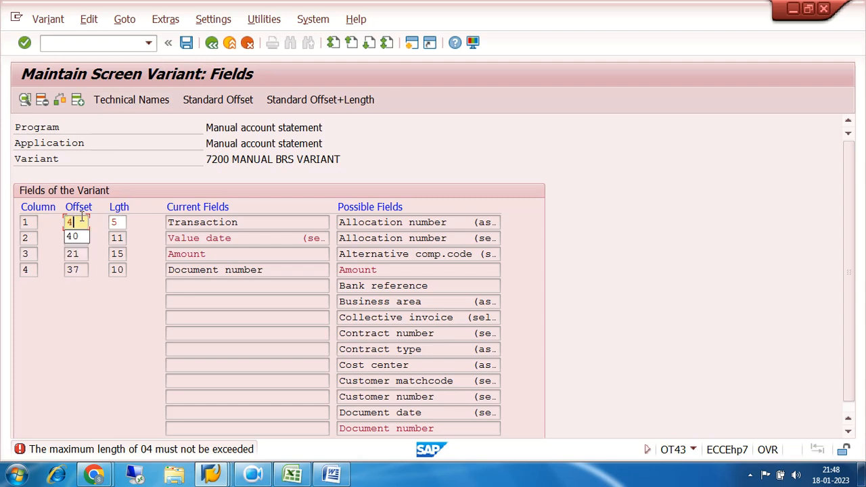
{"action": "key", "text": "BackSpace"}
{"action": "type", "text": "04"}
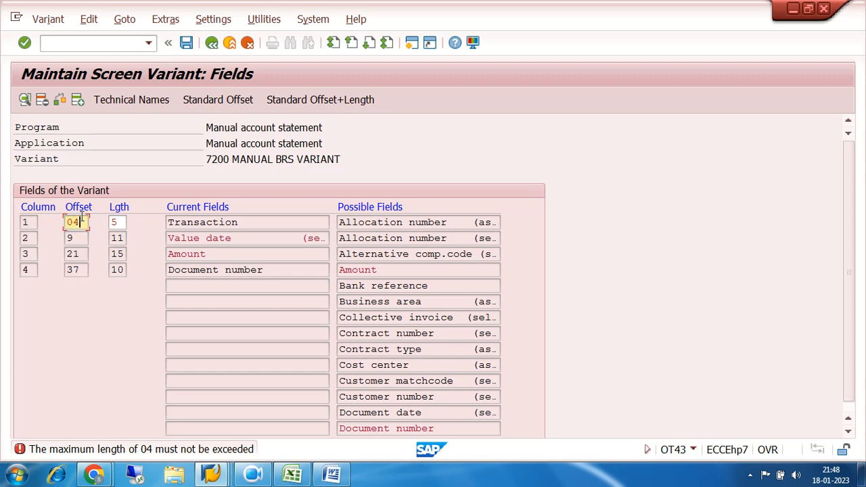
{"action": "key", "text": "Return"}
{"action": "left_click", "coordinate": [211, 45]}
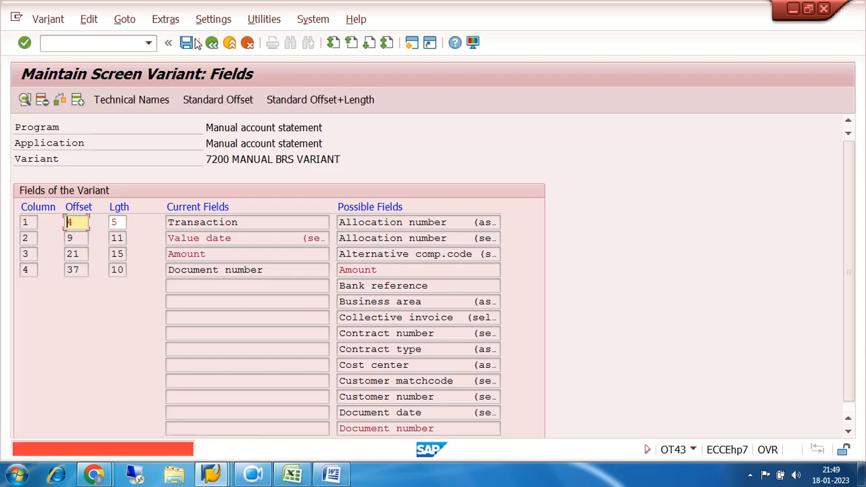
{"action": "left_click", "coordinate": [246, 44]}
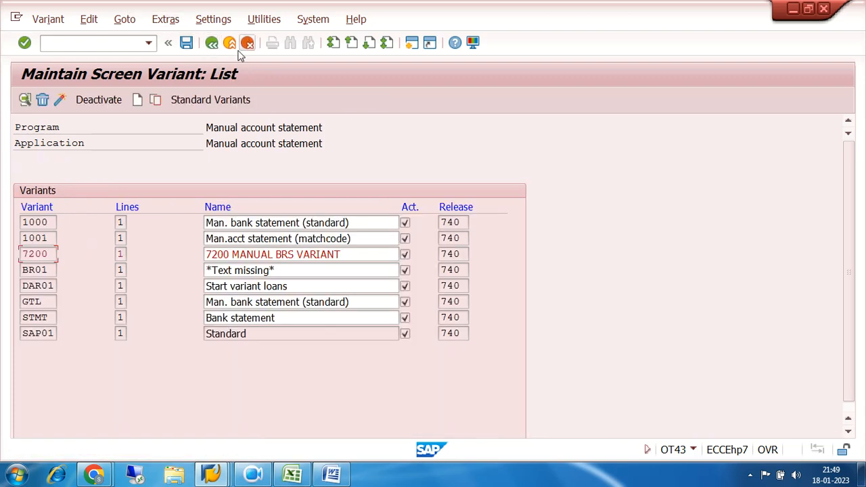
Reopen the fields of variant 7200 and try to set the Amount field's offset to 12.
{"action": "double_click", "coordinate": [30, 254]}
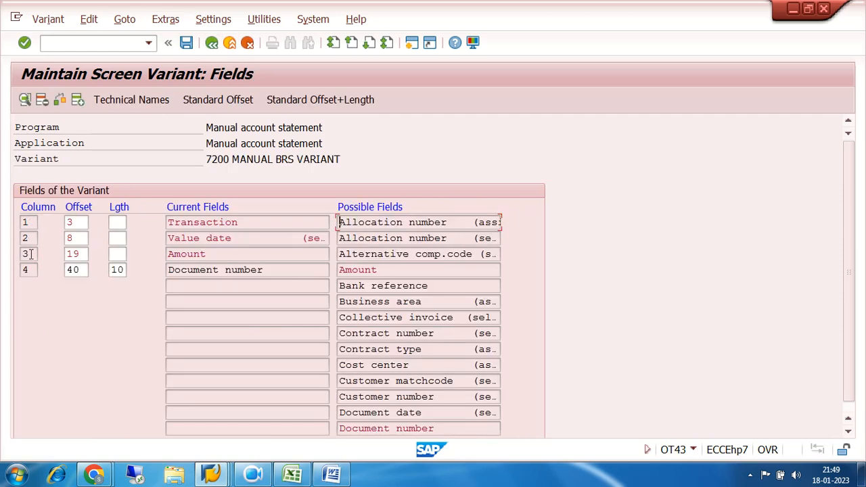
{"action": "left_click", "coordinate": [81, 252]}
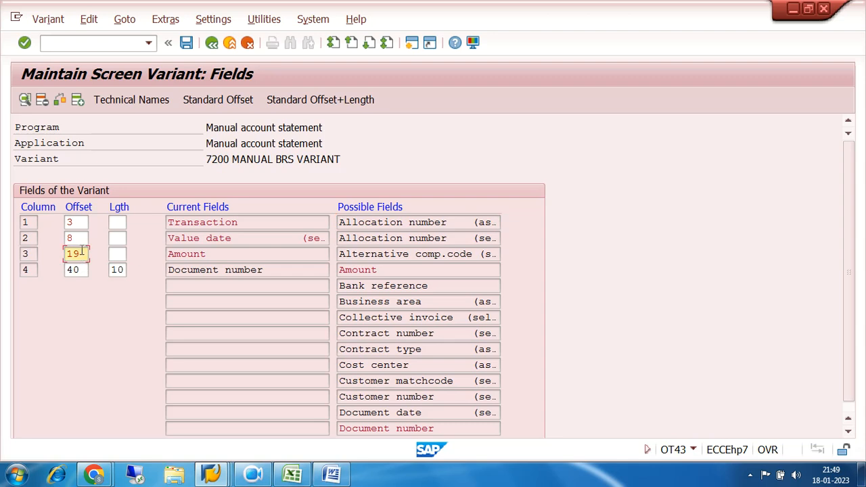
{"action": "key", "text": "BackSpace"}
{"action": "key", "text": "BackSpace"}
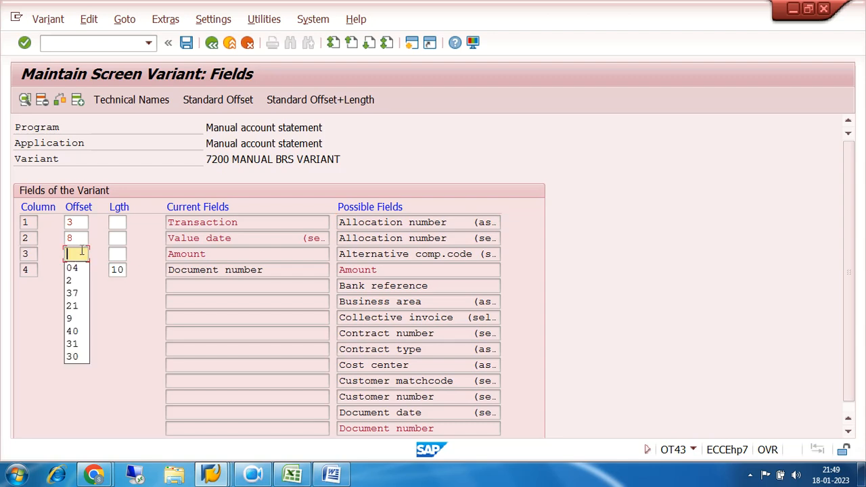
{"action": "type", "text": "12"}
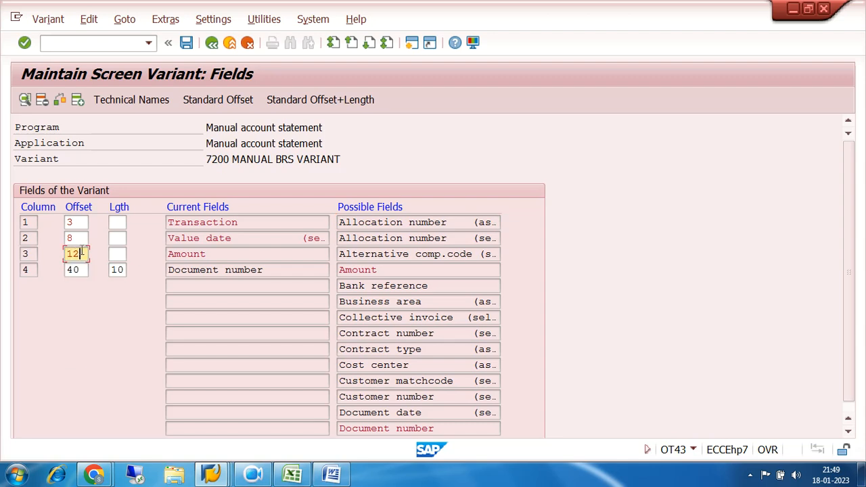
{"action": "key", "text": "Return"}
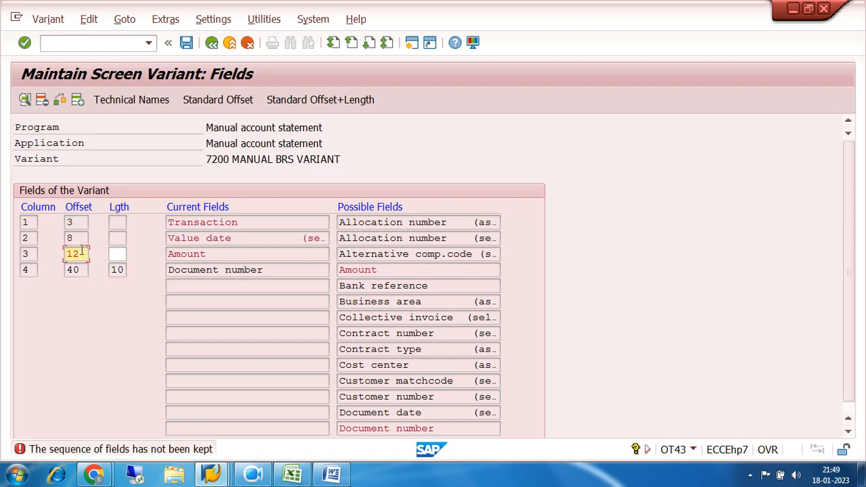
Try to set the Amount field's length to 8 and its offset to 9 in the variant's fields.
{"action": "left_click", "coordinate": [118, 254]}
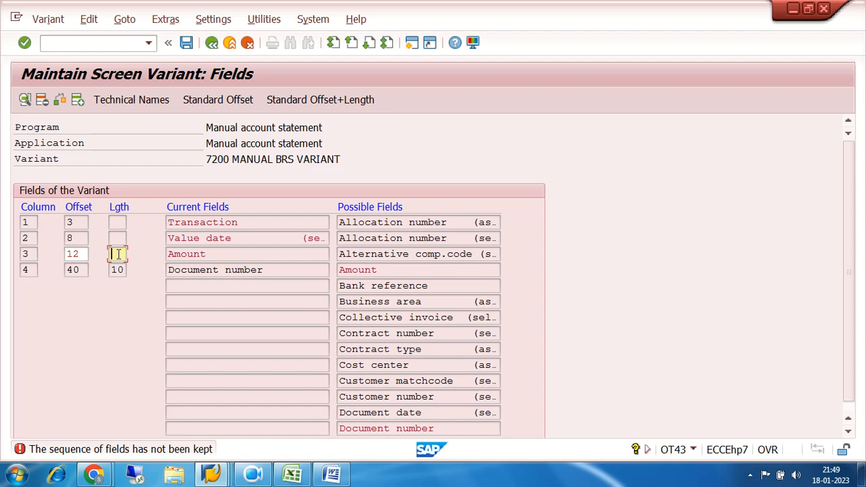
{"action": "type", "text": "8"}
{"action": "key", "text": "Return"}
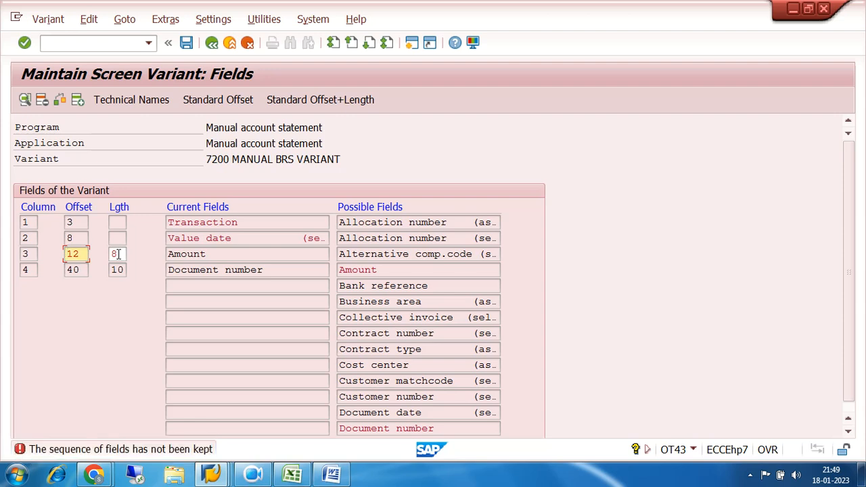
{"action": "key", "text": "Right"}
{"action": "key", "text": "Right"}
{"action": "key", "text": "BackSpace"}
{"action": "key", "text": "BackSpace"}
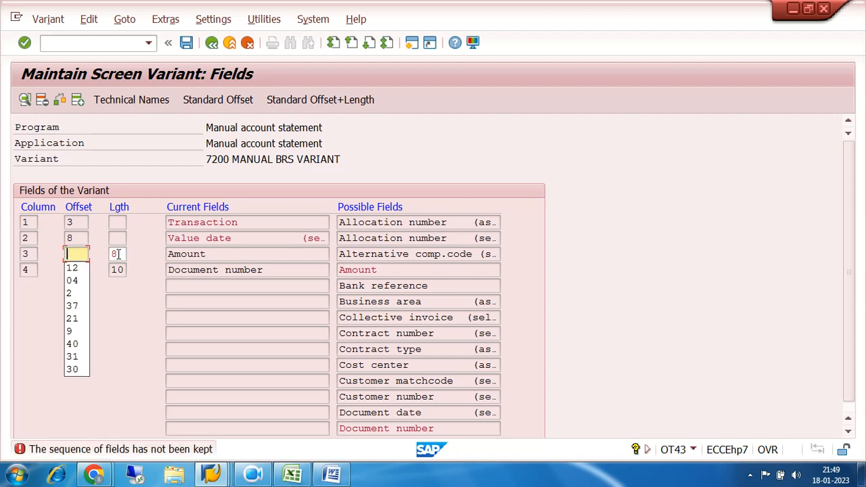
{"action": "type", "text": "9"}
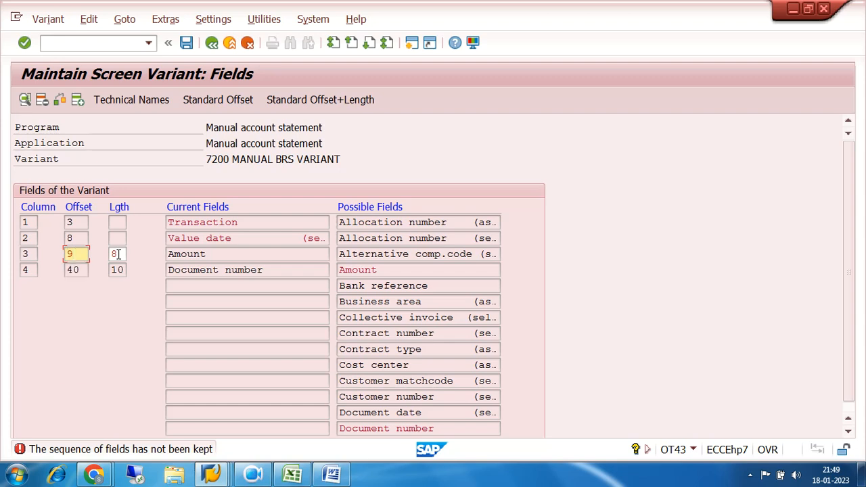
{"action": "key", "text": "Return"}
Try the Amount field with offset 6, and return to the variant list without saving the field changes.
{"action": "key", "text": "End"}
{"action": "key", "text": "BackSpace"}
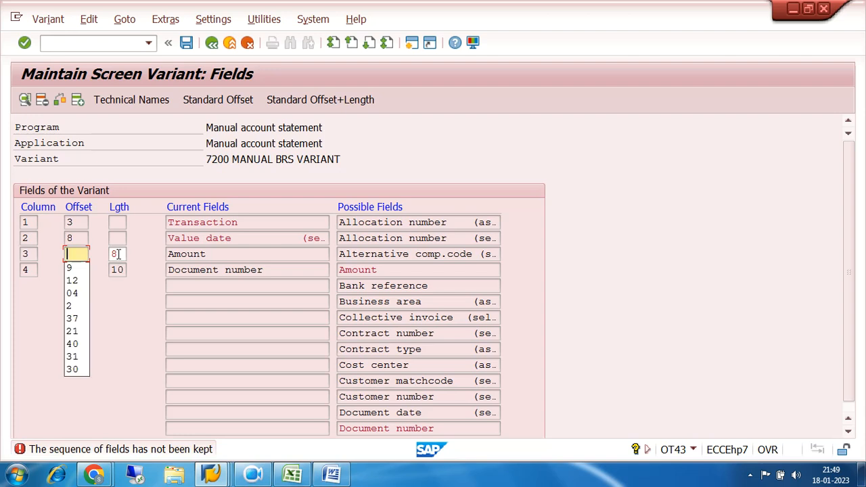
{"action": "type", "text": "6"}
{"action": "key", "text": "Return"}
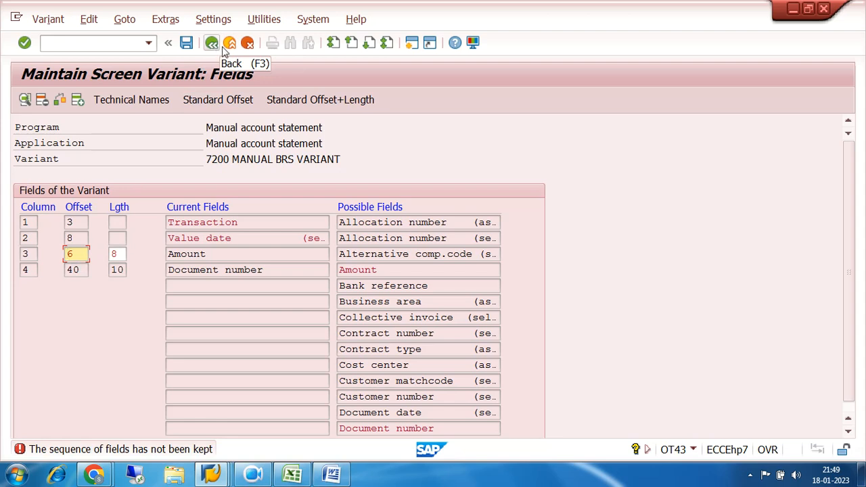
{"action": "left_click", "coordinate": [247, 43]}
{"action": "left_click", "coordinate": [248, 44]}
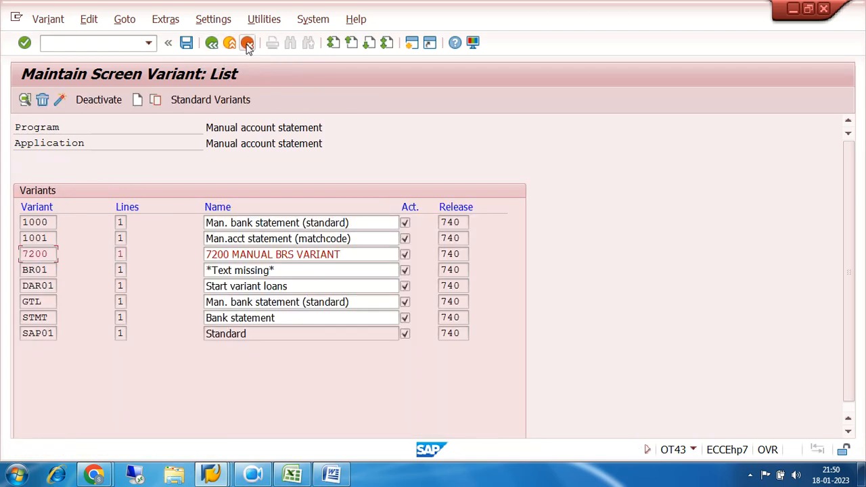
Review the field offsets of variant 7200, recheck the variant list, and return to the implementation guide.
{"action": "double_click", "coordinate": [45, 254]}
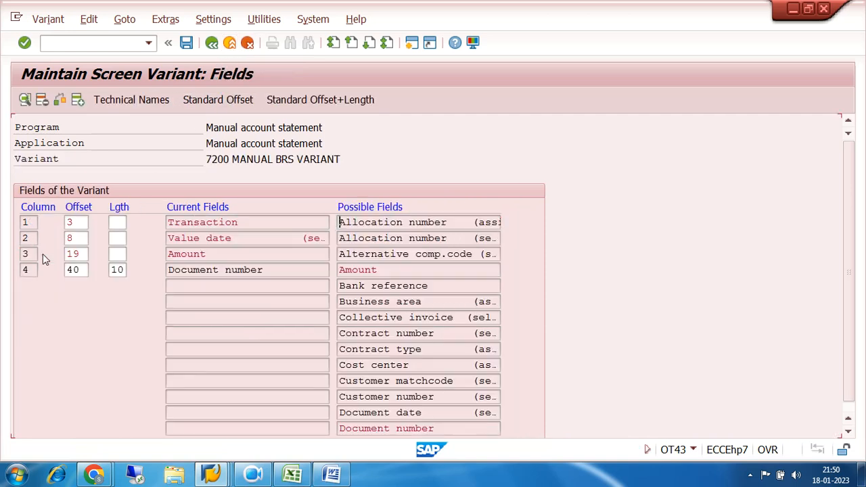
{"action": "left_click", "coordinate": [211, 477]}
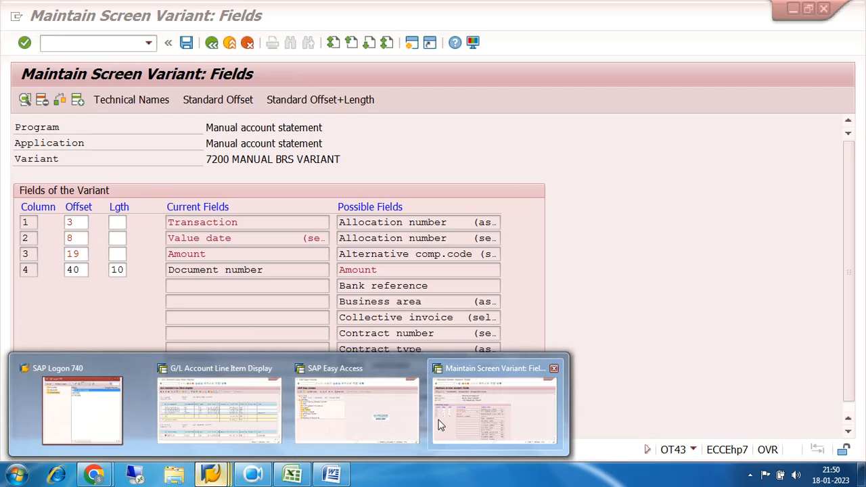
{"action": "left_click", "coordinate": [104, 320]}
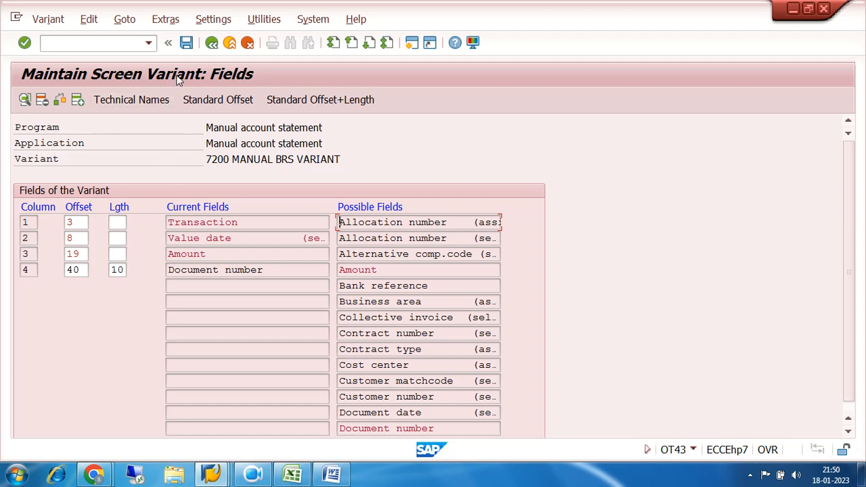
{"action": "left_click", "coordinate": [211, 45]}
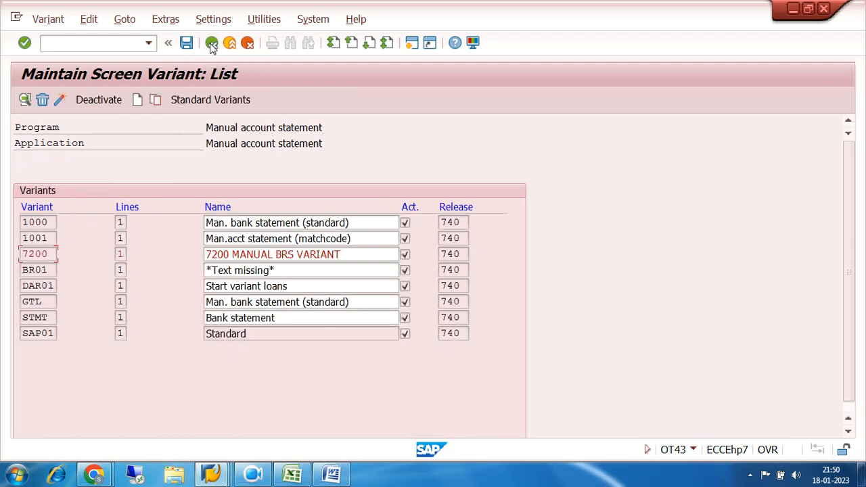
{"action": "left_click", "coordinate": [212, 45]}
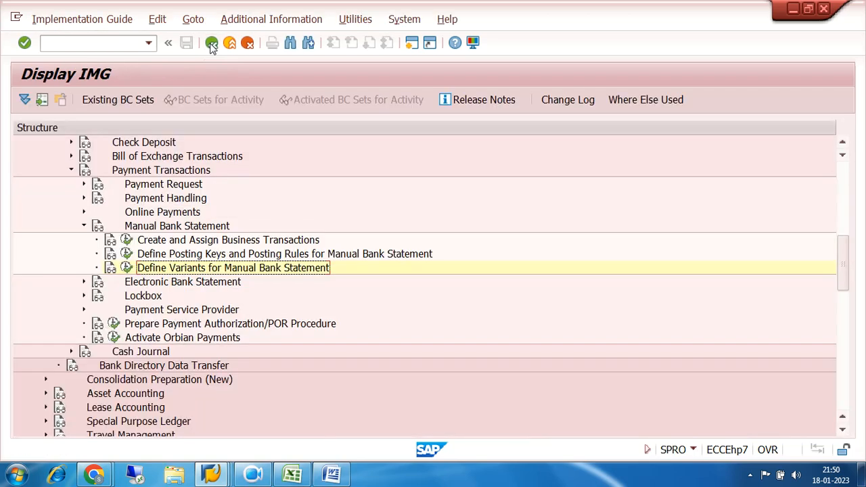
{"action": "left_click", "coordinate": [127, 268]}
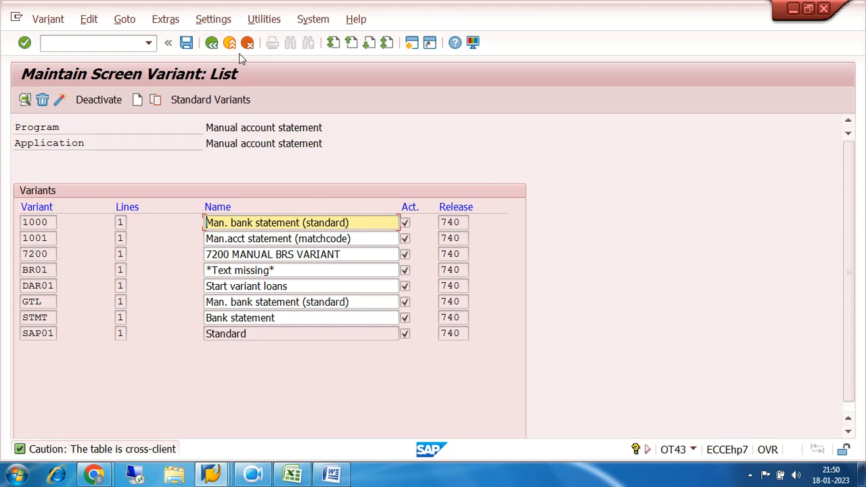
{"action": "left_click", "coordinate": [212, 43]}
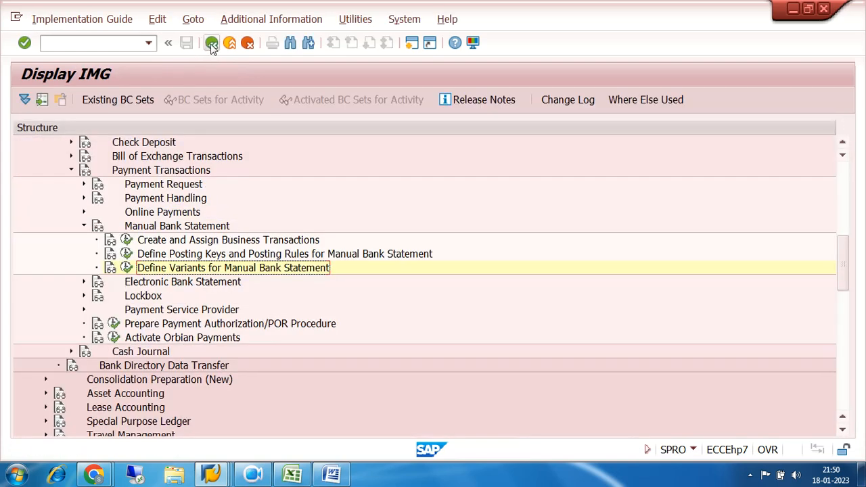
Leave customizing and start transaction FF67 for processing a manual bank statement.
{"action": "left_click", "coordinate": [211, 42]}
{"action": "left_click", "coordinate": [211, 43]}
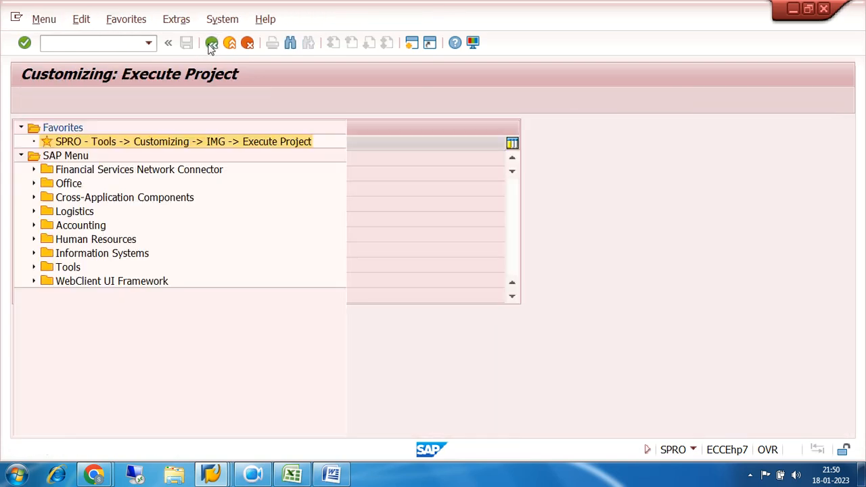
{"action": "left_click", "coordinate": [148, 42]}
{"action": "left_click", "coordinate": [100, 81]}
{"action": "left_click", "coordinate": [24, 43]}
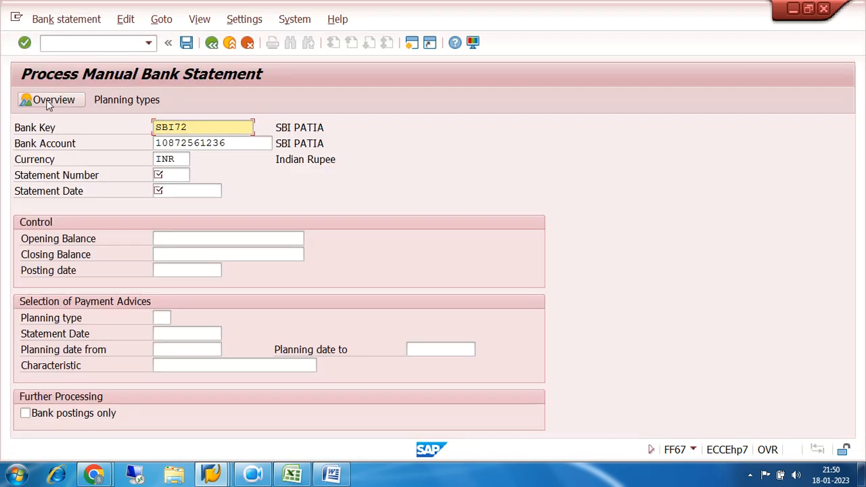
Create a new statement from the statement overview for the SBI PATIA bank account of company code 7200.
{"action": "left_click", "coordinate": [49, 100]}
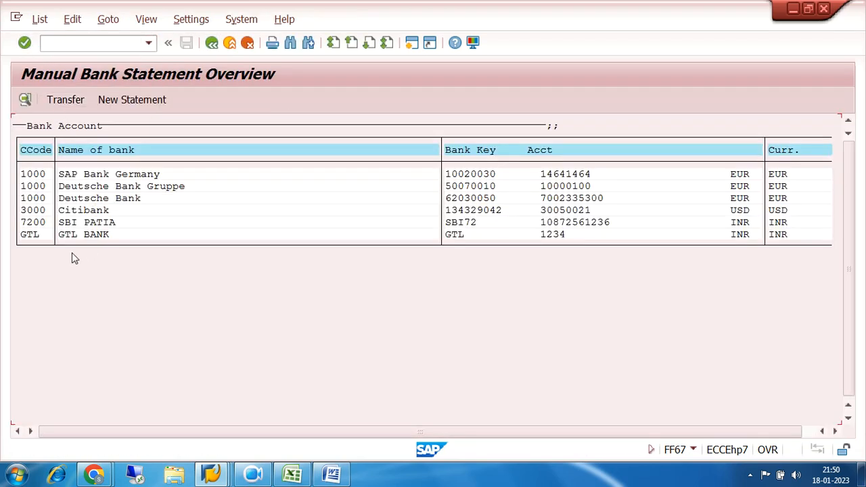
{"action": "double_click", "coordinate": [36, 222]}
{"action": "left_click", "coordinate": [49, 211]}
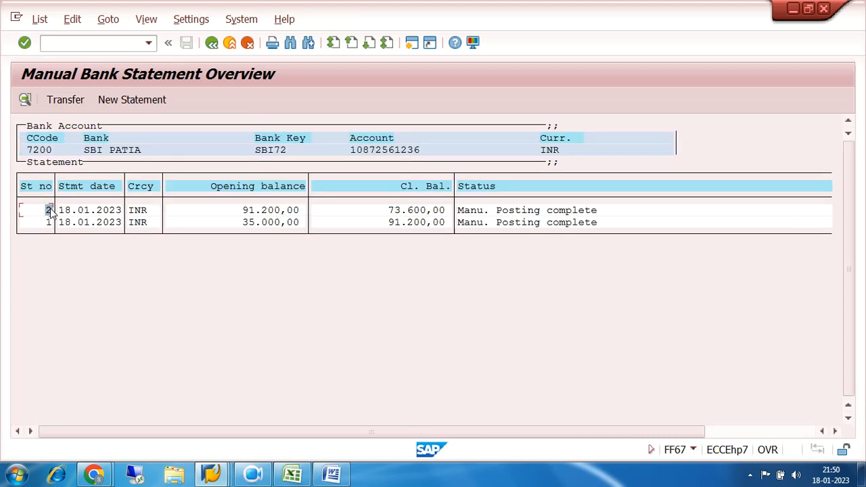
{"action": "left_click", "coordinate": [121, 101]}
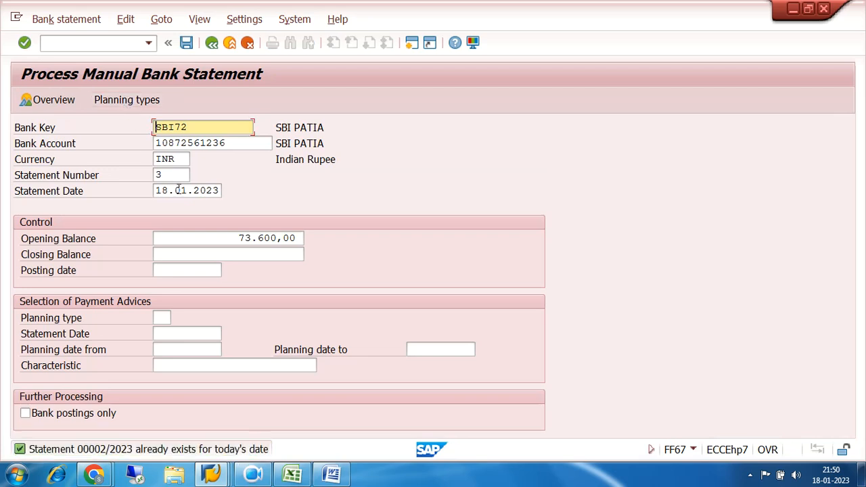
{"action": "double_click", "coordinate": [166, 173]}
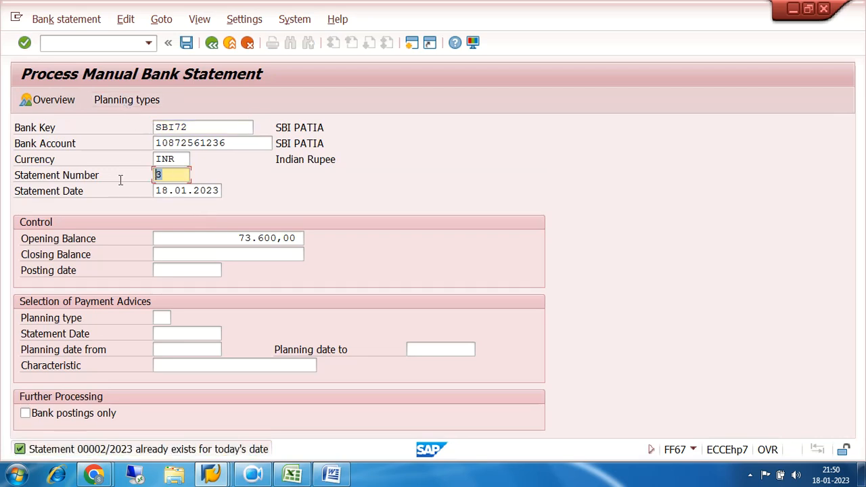
Set the closing balance to 140120, fill in the posting date, and proceed to the bank statement items.
{"action": "left_click", "coordinate": [251, 252]}
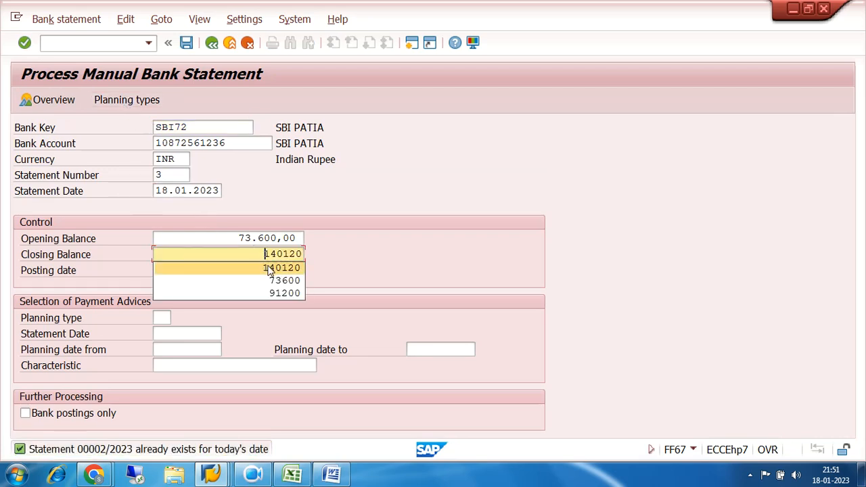
{"action": "left_click", "coordinate": [269, 269]}
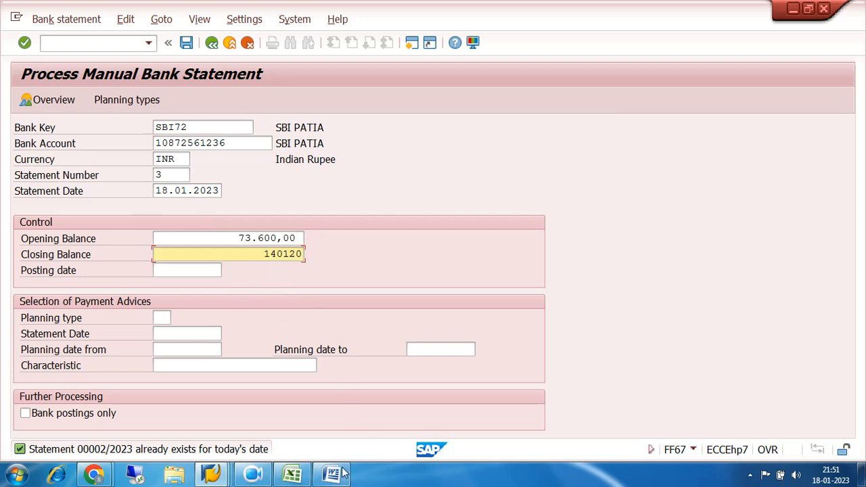
{"action": "left_click", "coordinate": [293, 475]}
{"action": "key", "text": "alt+Tab"}
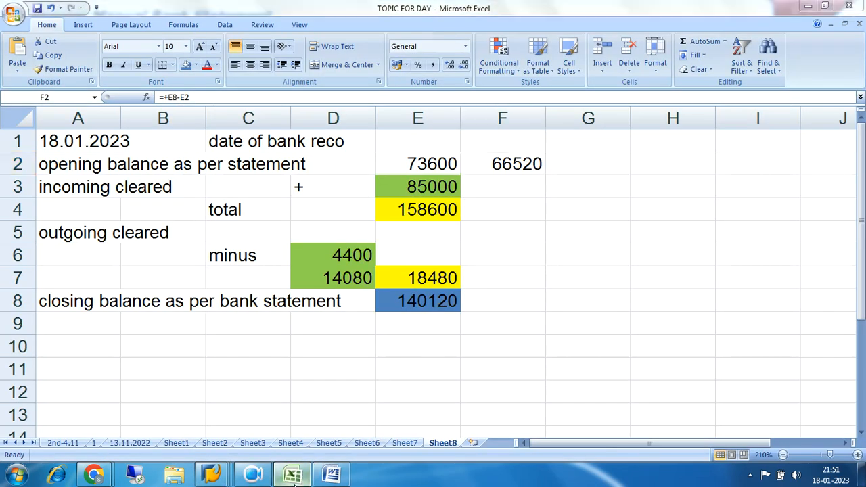
{"action": "left_click", "coordinate": [171, 270]}
{"action": "left_click", "coordinate": [178, 285]}
{"action": "key", "text": "Return"}
{"action": "key", "text": "Return"}
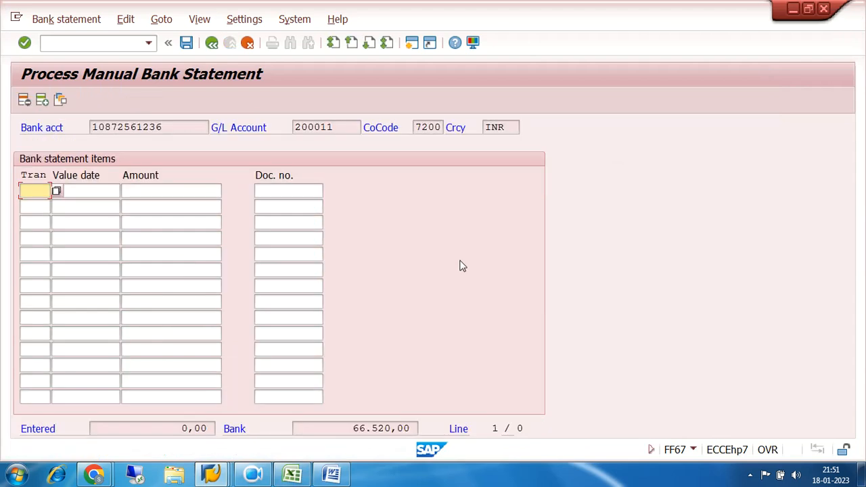
Enter transaction 72IN for the first bank statement item.
{"action": "type", "text": "7"}
{"action": "left_click", "coordinate": [58, 203]}
{"action": "left_click", "coordinate": [85, 190]}
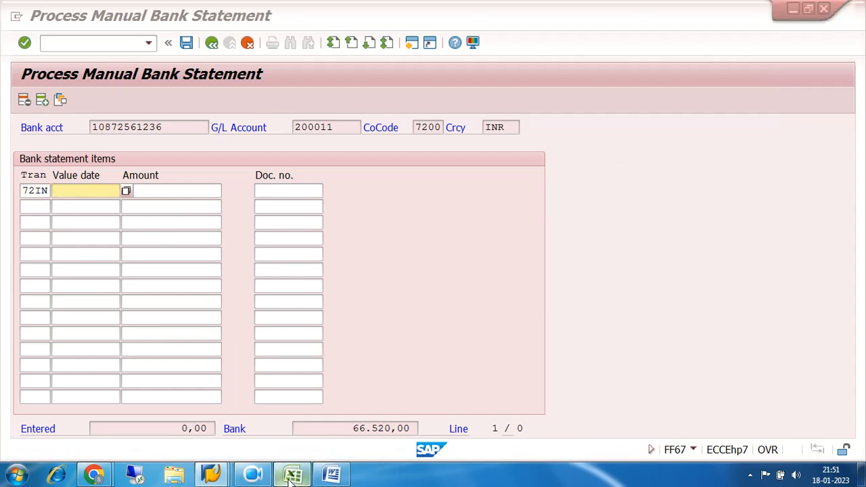
{"action": "left_click", "coordinate": [290, 474]}
{"action": "left_click", "coordinate": [291, 474]}
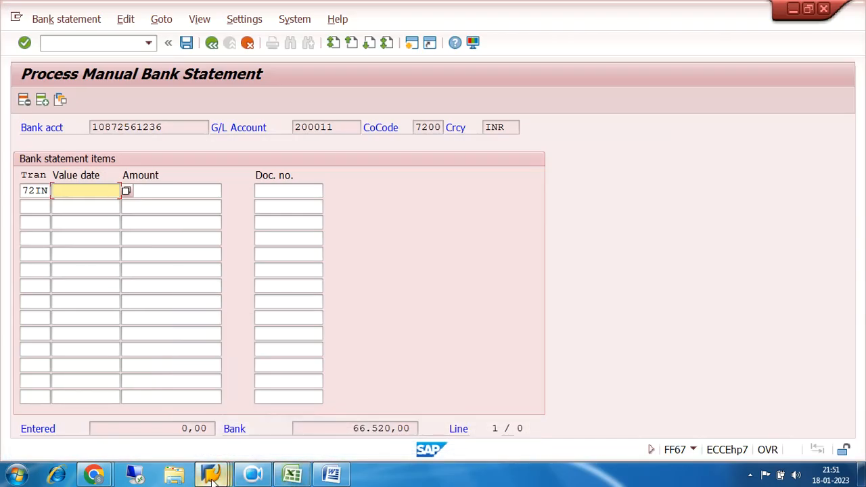
Look up the SBI incoming account's open document in the G/L line items and enter 10013 as the first item's document number.
{"action": "mouse_move", "coordinate": [211, 473]}
{"action": "left_click", "coordinate": [241, 383]}
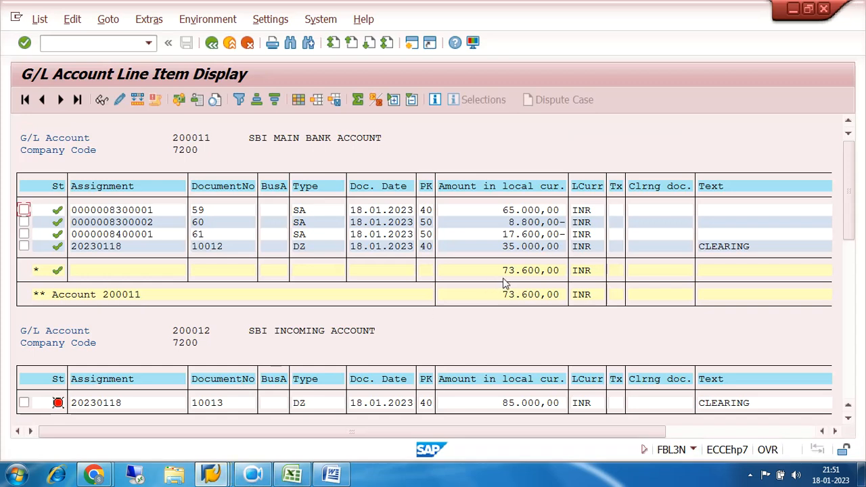
{"action": "scroll", "coordinate": [532, 390], "scroll_direction": "down", "scroll_amount": 2}
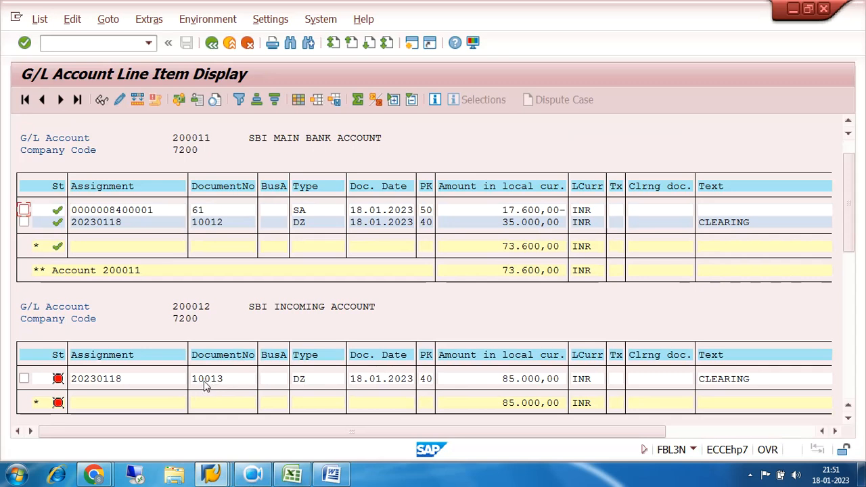
{"action": "left_click", "coordinate": [214, 475]}
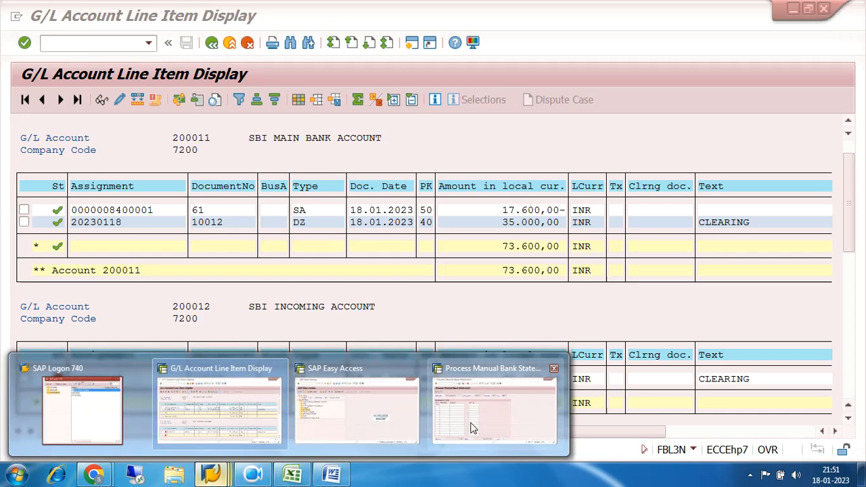
{"action": "left_click", "coordinate": [494, 406]}
{"action": "left_click", "coordinate": [275, 192]}
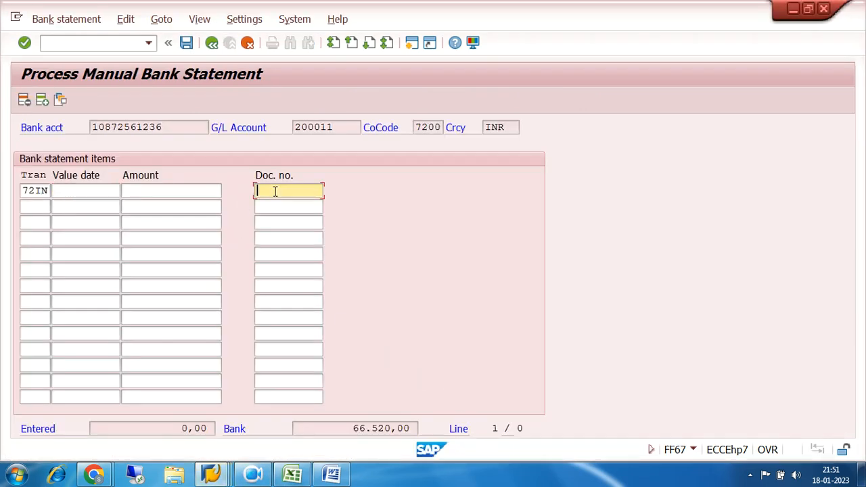
{"action": "type", "text": "10013"}
Set the first statement item's value date to 18.01.2023 and its amount to 85000, the incoming cleared figure in the Excel reconciliation sheet.
{"action": "left_click", "coordinate": [92, 189]}
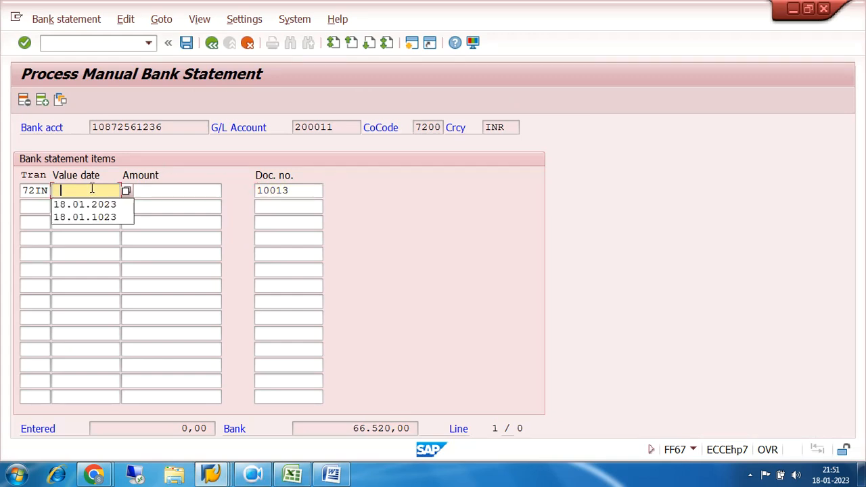
{"action": "left_click", "coordinate": [93, 204]}
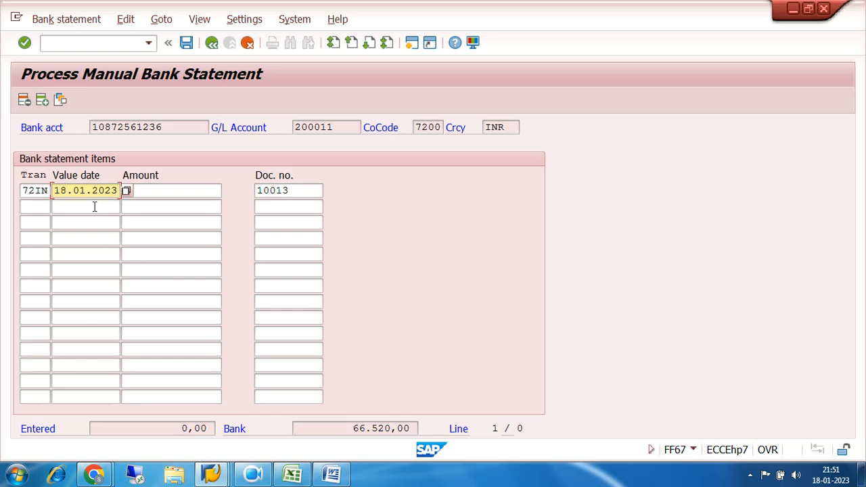
{"action": "left_click", "coordinate": [293, 476]}
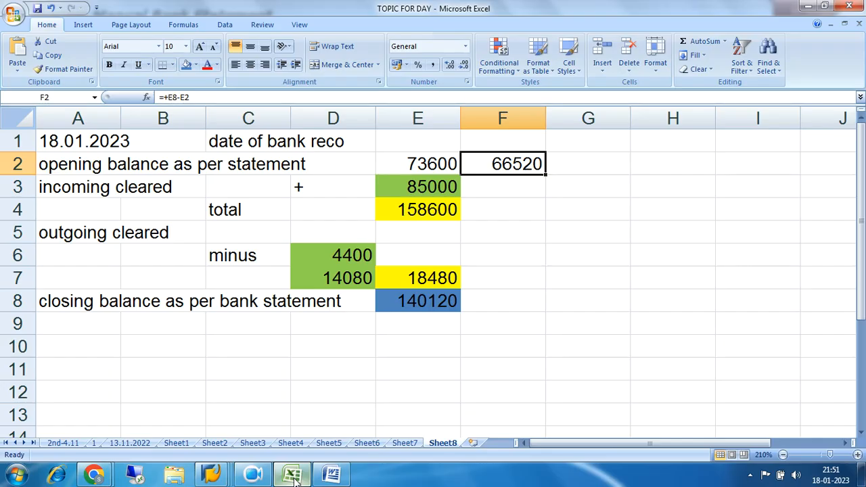
{"action": "left_click", "coordinate": [414, 192]}
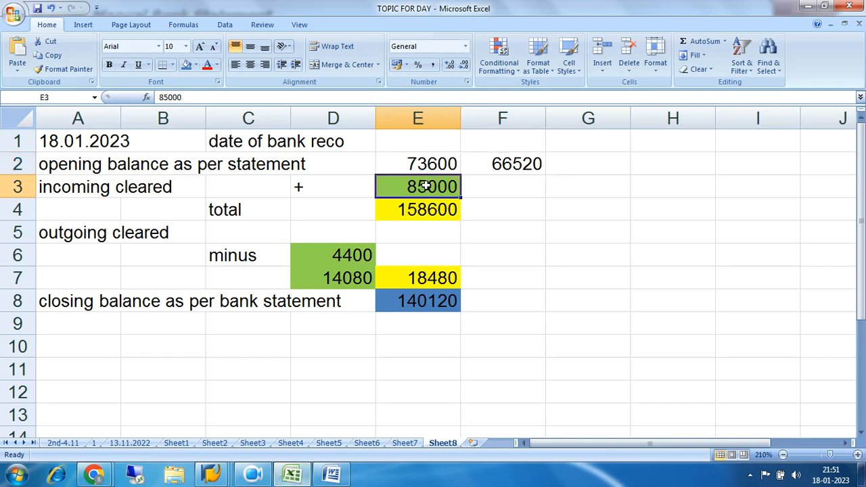
{"action": "left_click", "coordinate": [293, 475]}
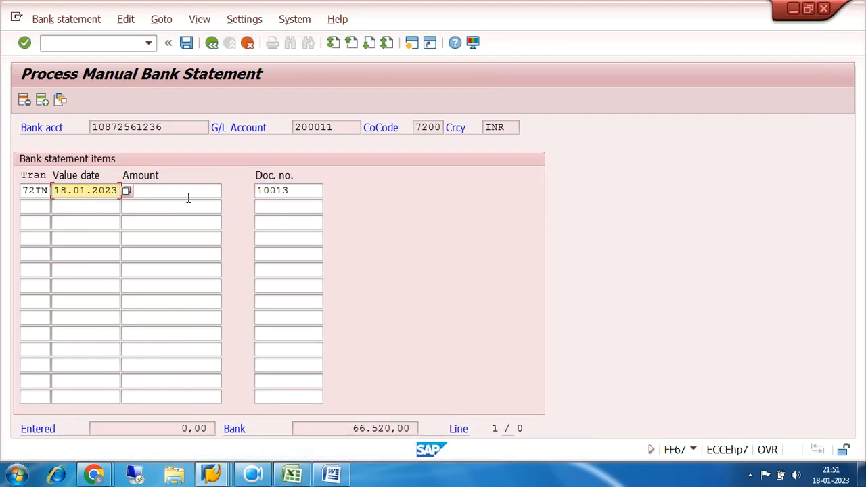
{"action": "left_click", "coordinate": [173, 190]}
{"action": "type", "text": "85000"}
Enter transaction 72OU with value date 18.01.2023 for the second bank statement item.
{"action": "left_click", "coordinate": [31, 208]}
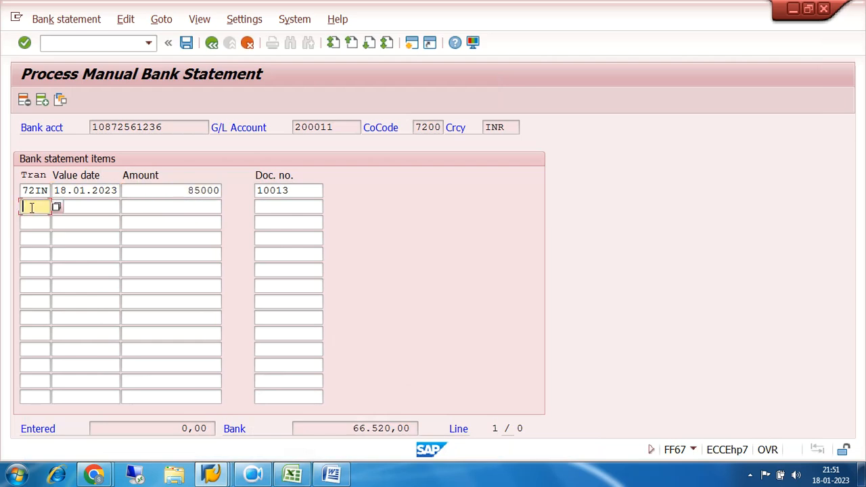
{"action": "type", "text": "7"}
{"action": "left_click", "coordinate": [43, 232]}
{"action": "left_click", "coordinate": [75, 205]}
{"action": "type", "text": "1"}
{"action": "left_click", "coordinate": [78, 219]}
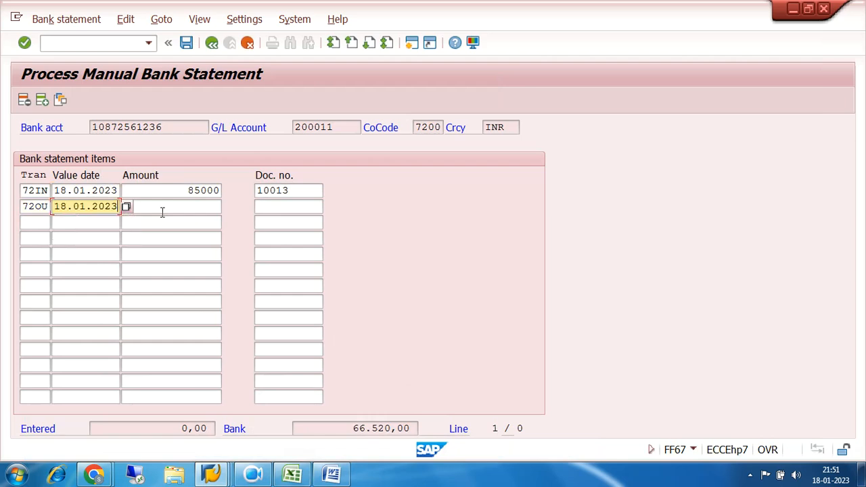
Look up the open 4.400,00 document of the SBI outgoing account in the G/L line items and enter 3037 as the second item's document number.
{"action": "left_click", "coordinate": [163, 212]}
{"action": "left_click", "coordinate": [294, 476]}
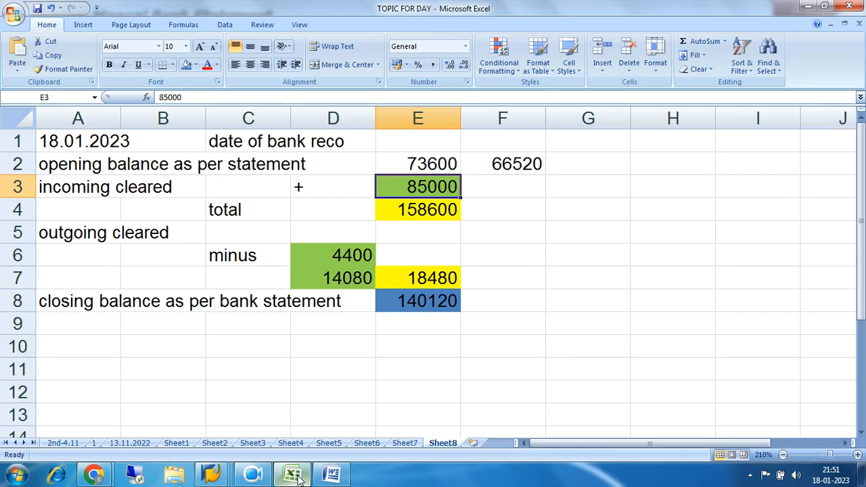
{"action": "left_click", "coordinate": [295, 476]}
{"action": "mouse_move", "coordinate": [211, 475]}
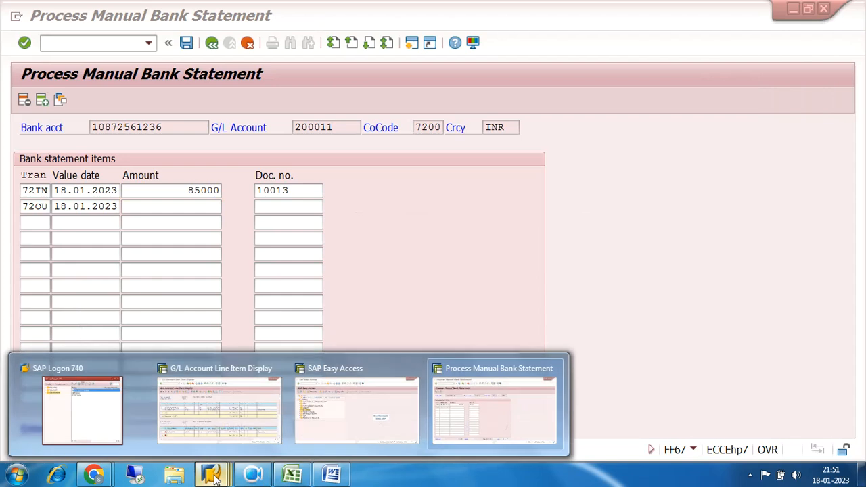
{"action": "left_click", "coordinate": [219, 413]}
{"action": "scroll", "coordinate": [604, 335], "scroll_direction": "down", "scroll_amount": 2}
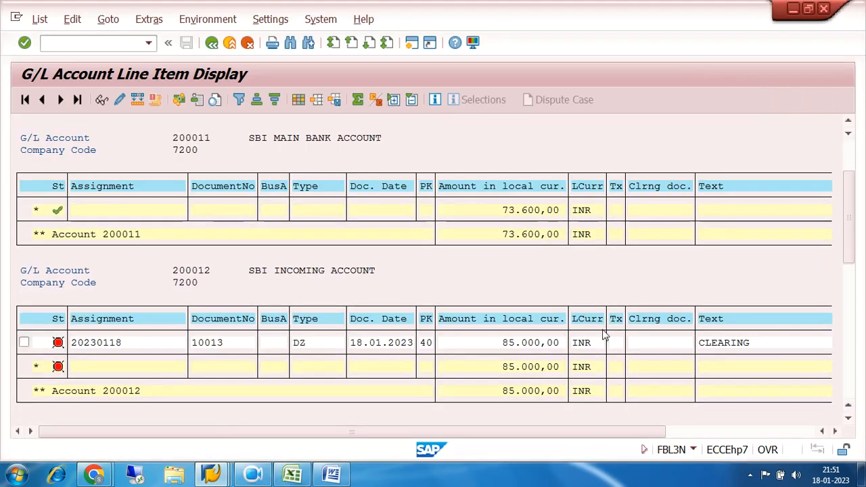
{"action": "scroll", "coordinate": [604, 335], "scroll_direction": "down", "scroll_amount": 2}
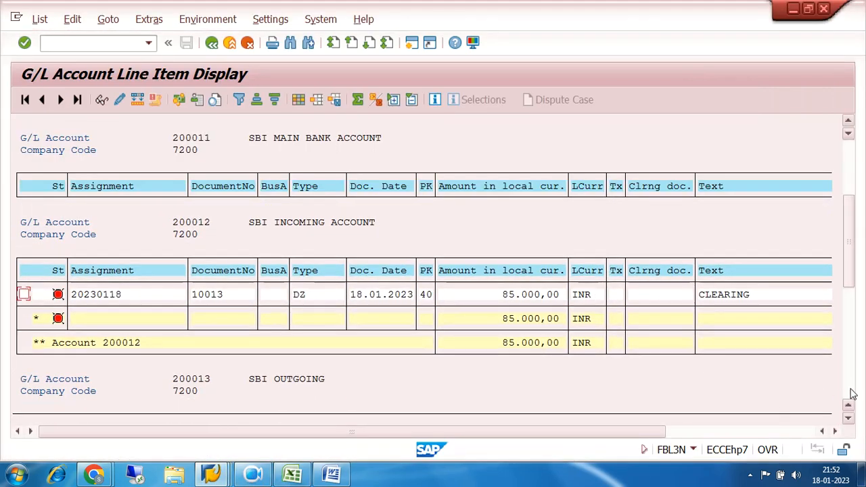
{"action": "left_click", "coordinate": [850, 395]}
{"action": "left_click", "coordinate": [511, 224]}
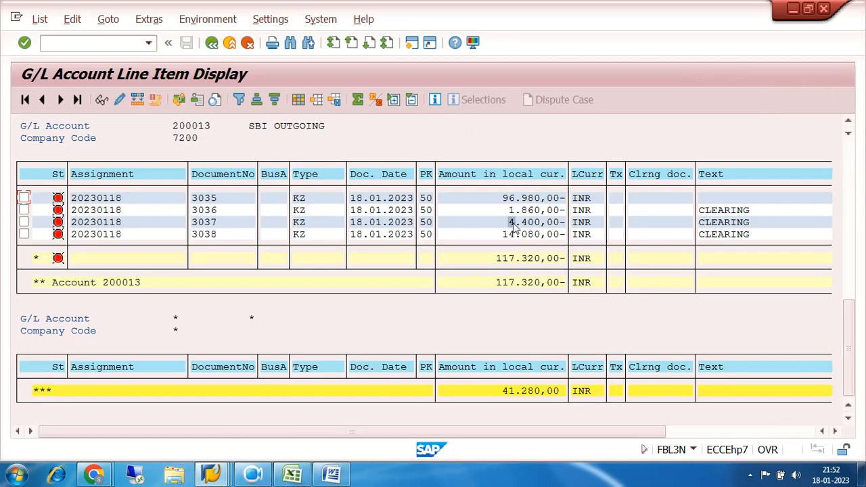
{"action": "left_click", "coordinate": [518, 235]}
{"action": "left_click", "coordinate": [297, 476]}
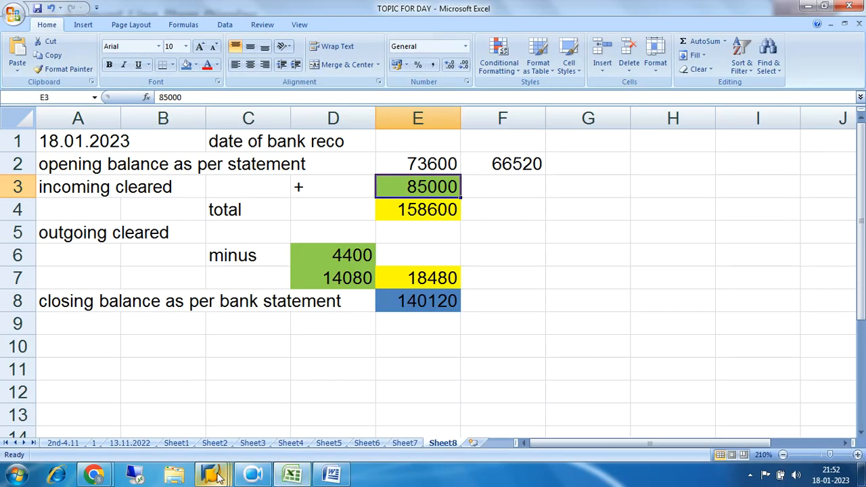
{"action": "mouse_move", "coordinate": [251, 476]}
{"action": "left_click", "coordinate": [441, 389]}
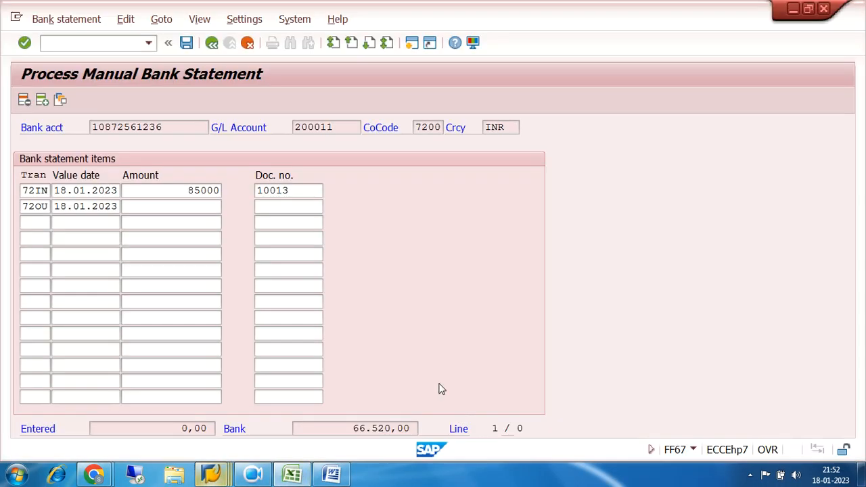
{"action": "left_click", "coordinate": [294, 206]}
{"action": "type", "text": "3037"}
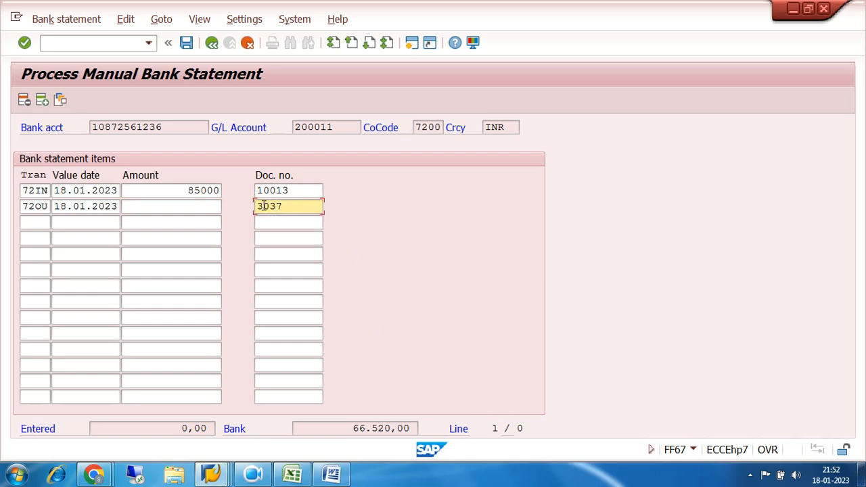
Check the first outgoing cleared figure in the Excel sheet and enter 4400- as the second item's amount.
{"action": "left_click", "coordinate": [205, 206]}
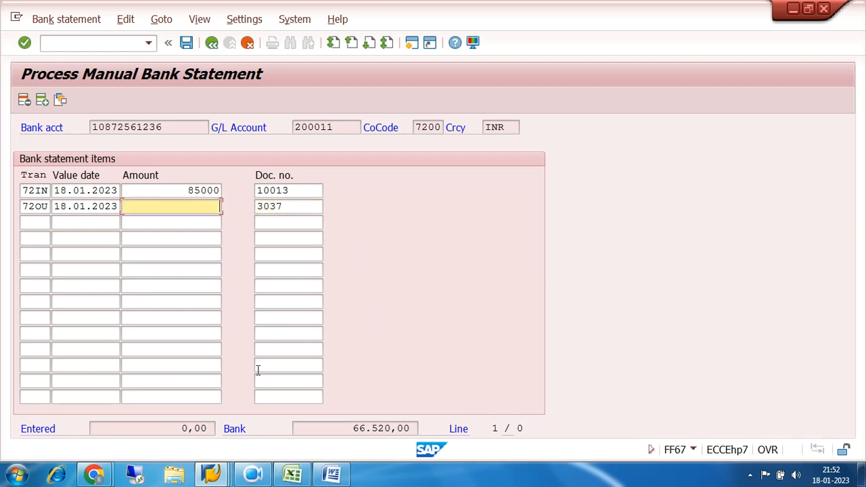
{"action": "left_click", "coordinate": [293, 475]}
{"action": "left_click", "coordinate": [293, 475]}
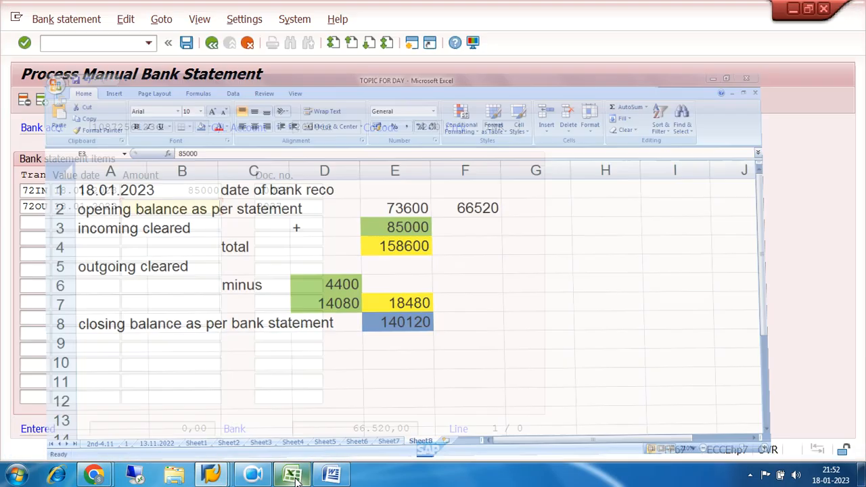
{"action": "type", "text": "44"}
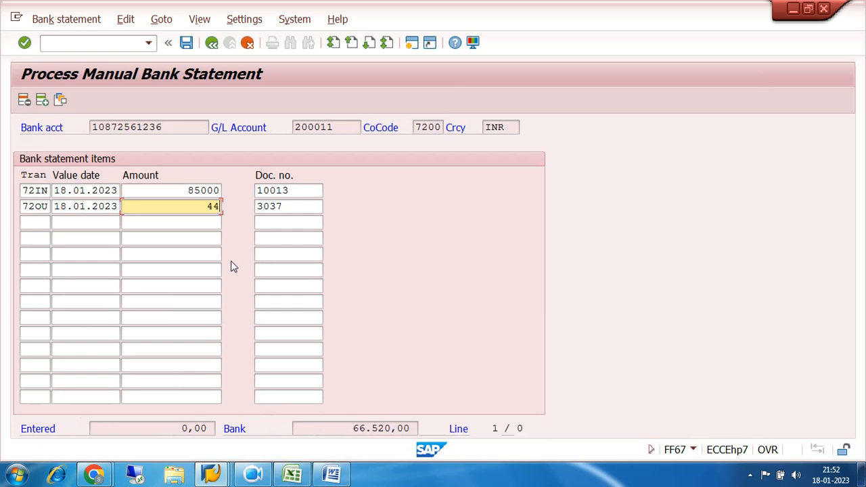
{"action": "type", "text": "00-"}
Enter transaction 72OU with value date 18.01.2023 for the third bank statement item.
{"action": "left_click", "coordinate": [38, 222]}
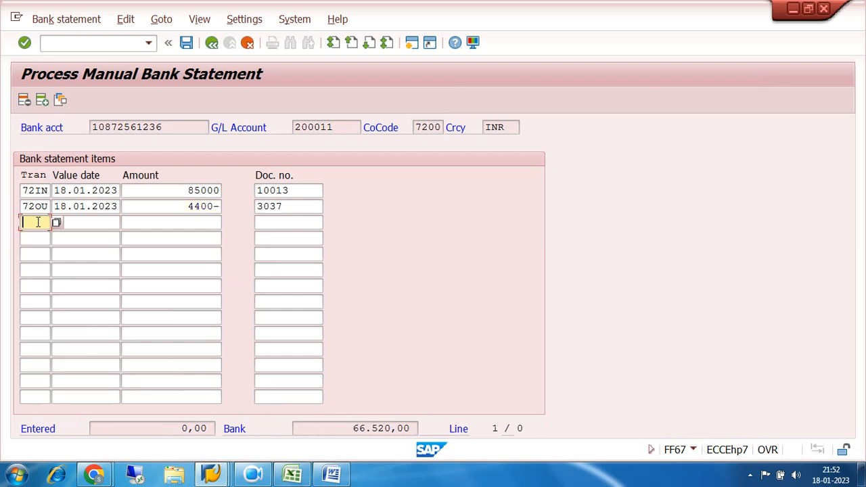
{"action": "left_click", "coordinate": [32, 248]}
{"action": "left_click", "coordinate": [73, 222]}
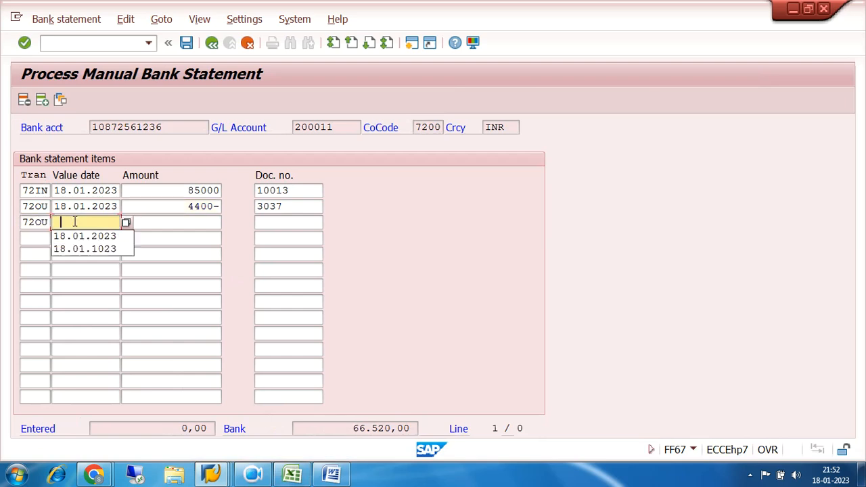
{"action": "left_click", "coordinate": [78, 236]}
{"action": "left_click", "coordinate": [167, 222]}
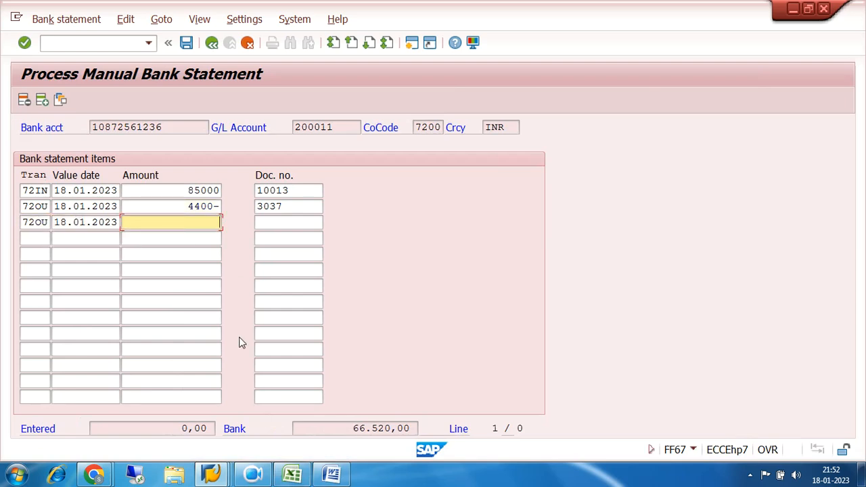
Look up the open 14.080,00 document of the SBI outgoing account in the G/L line items and enter 3038 as the third item's document number.
{"action": "left_click", "coordinate": [295, 473]}
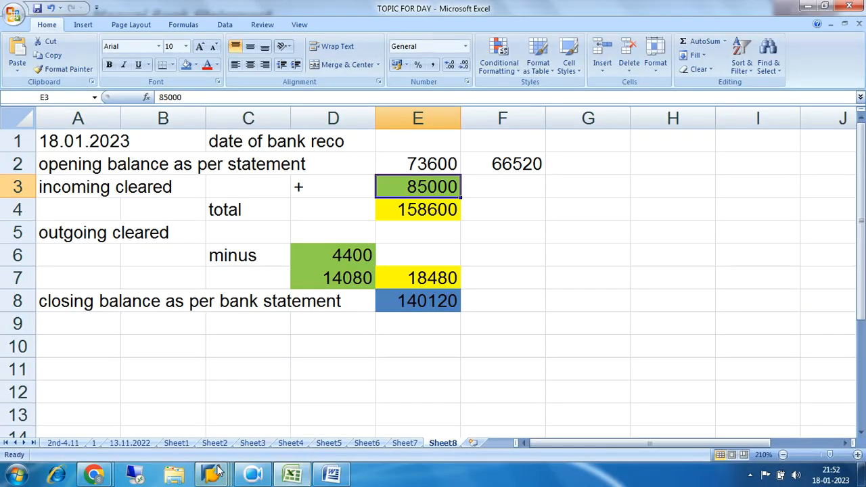
{"action": "left_click", "coordinate": [214, 477]}
{"action": "left_click", "coordinate": [221, 403]}
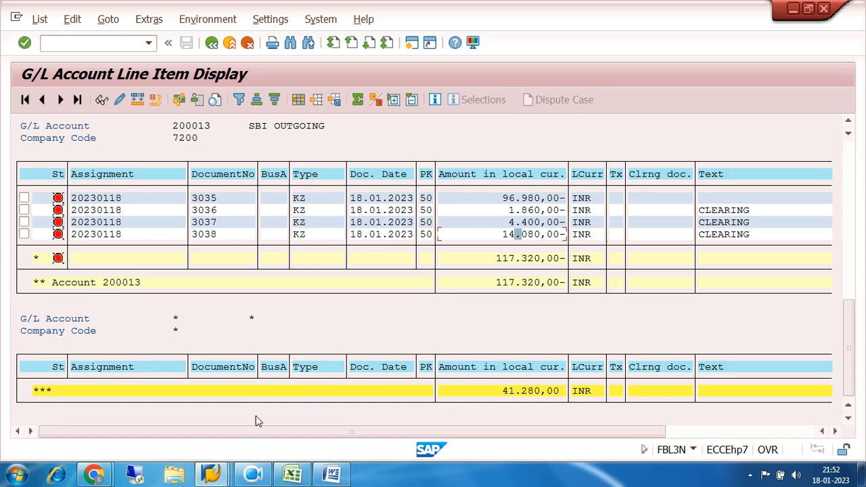
{"action": "left_click", "coordinate": [212, 476]}
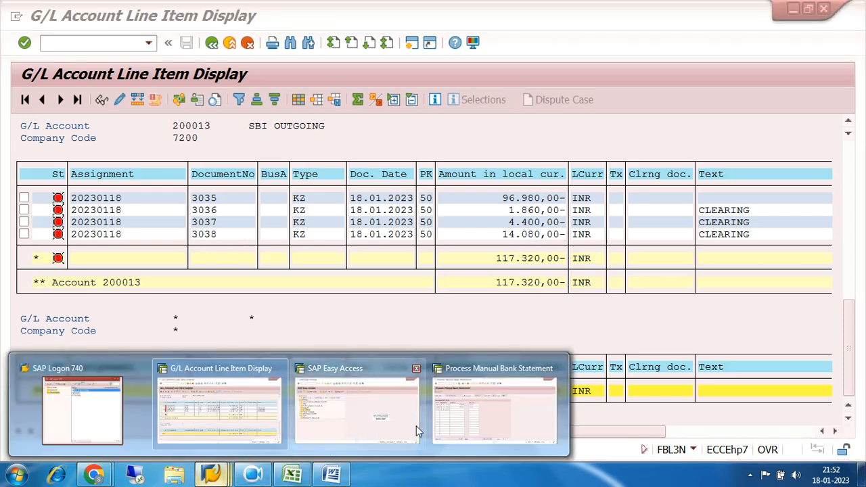
{"action": "left_click", "coordinate": [463, 410]}
{"action": "left_click", "coordinate": [289, 223]}
{"action": "type", "text": "3038"}
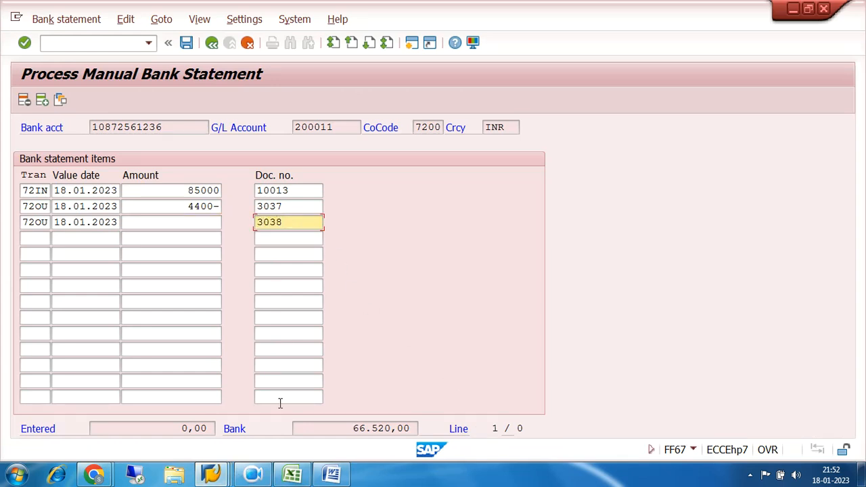
Check the second outgoing cleared figure in the Excel sheet, enter 14080- as the third item's amount, and confirm the items.
{"action": "left_click", "coordinate": [292, 475]}
{"action": "left_click", "coordinate": [293, 476]}
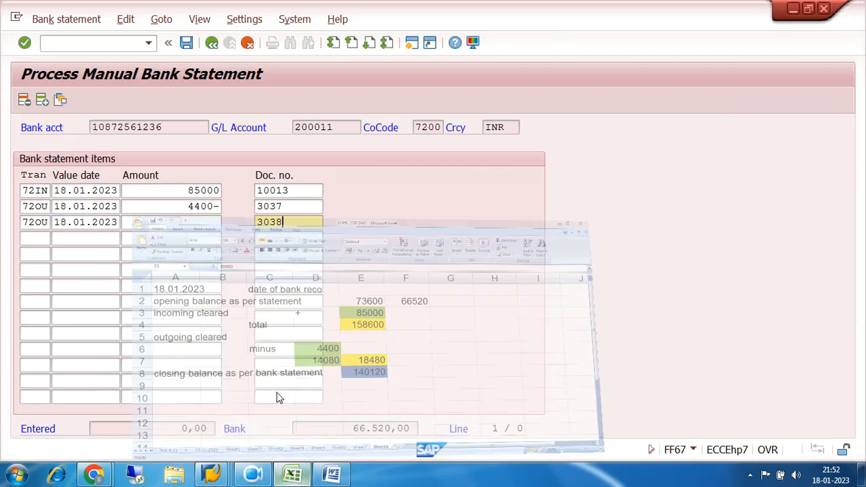
{"action": "left_click", "coordinate": [196, 222]}
{"action": "type", "text": "14080-"}
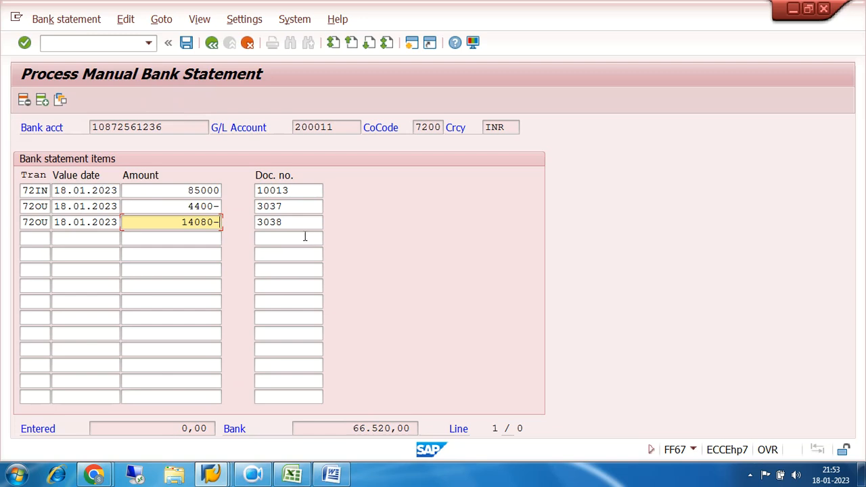
{"action": "key", "text": "Return"}
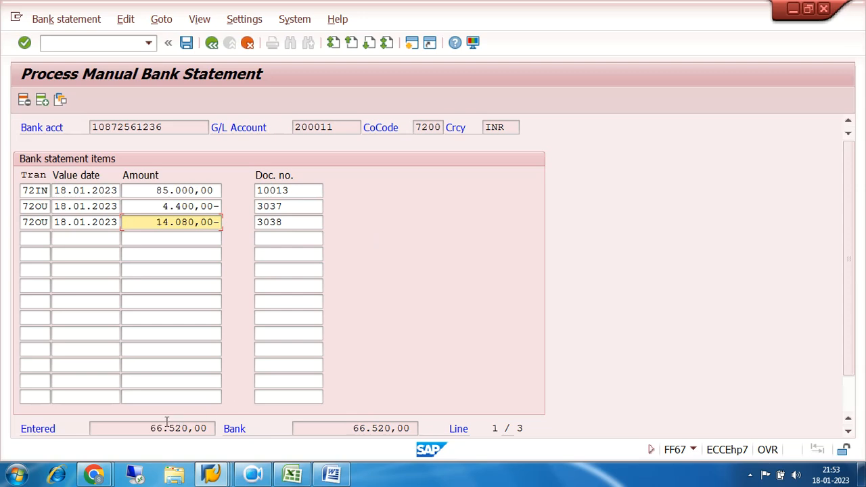
Compare the entered total with the bank total, save and post the bank statement, and return to the statement's initial screen.
{"action": "left_click_drag", "start_coordinate": [146, 428], "coordinate": [220, 427]}
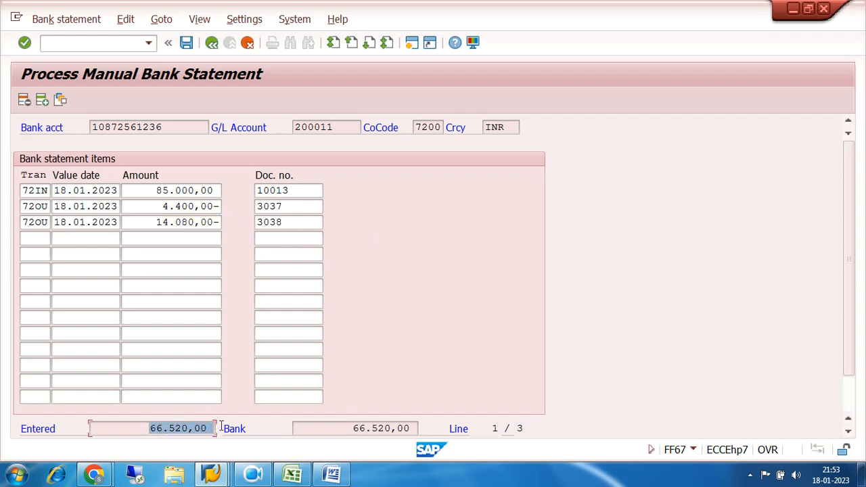
{"action": "left_click_drag", "start_coordinate": [149, 428], "coordinate": [217, 428]}
{"action": "left_click", "coordinate": [349, 428]}
{"action": "left_click_drag", "start_coordinate": [349, 428], "coordinate": [442, 428]}
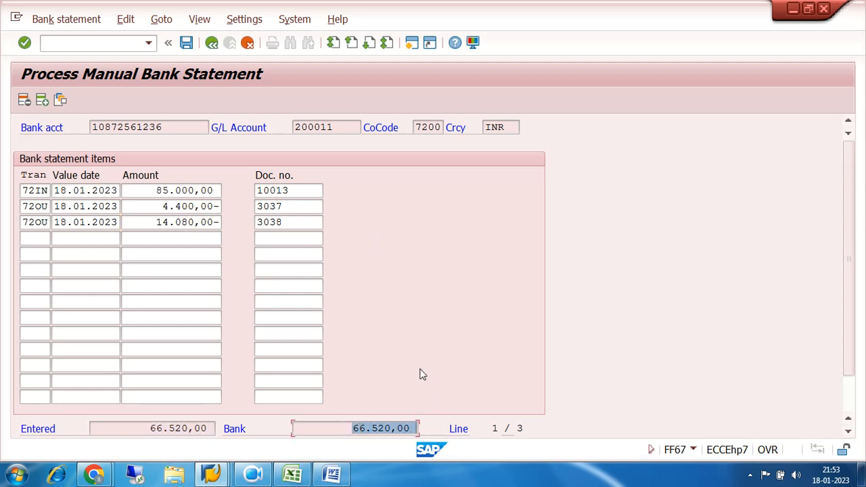
{"action": "left_click", "coordinate": [392, 303]}
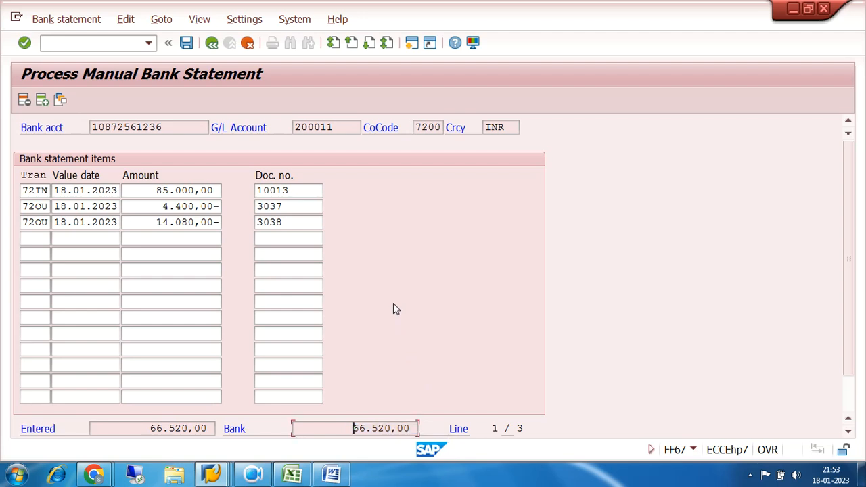
{"action": "left_click", "coordinate": [186, 43]}
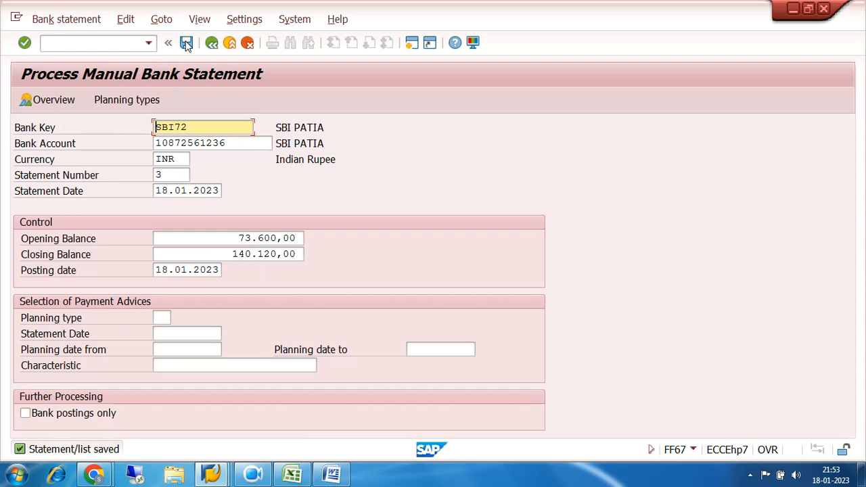
{"action": "left_click", "coordinate": [186, 43]}
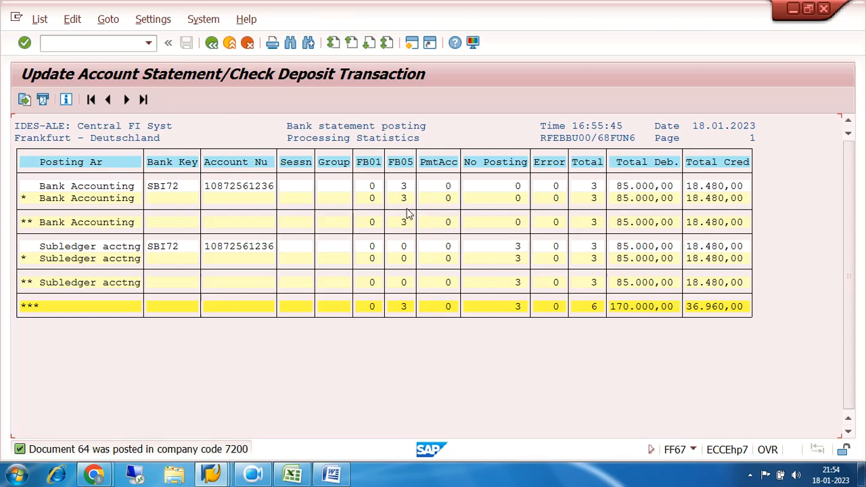
{"action": "left_click", "coordinate": [212, 43]}
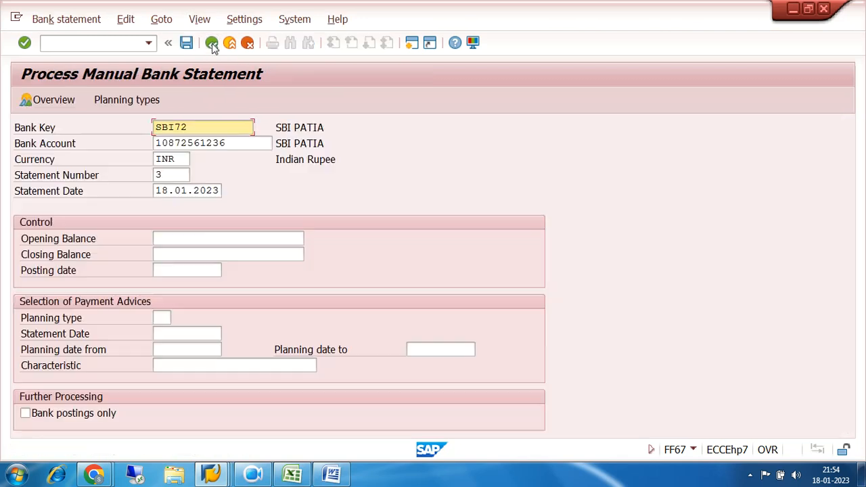
Switch to the G/L line item display and review the items of the SBI main, incoming and outgoing accounts.
{"action": "left_click", "coordinate": [212, 477]}
{"action": "left_click", "coordinate": [222, 404]}
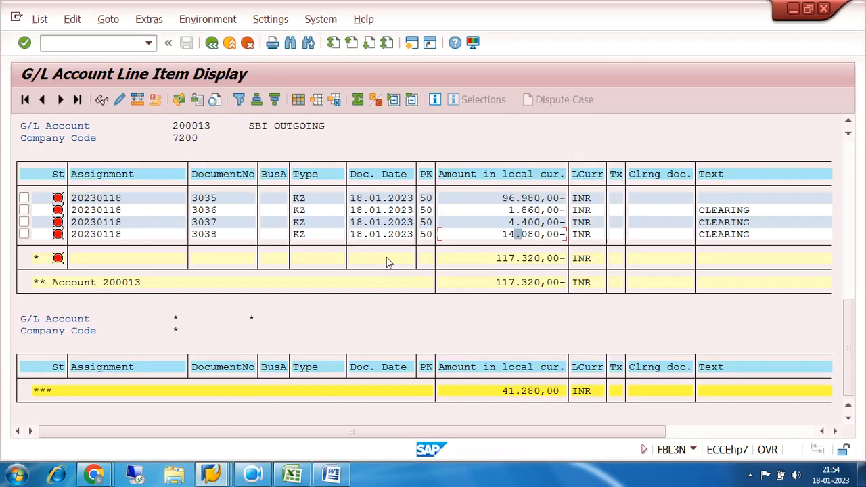
{"action": "scroll", "coordinate": [518, 274], "scroll_direction": "up", "scroll_amount": 1}
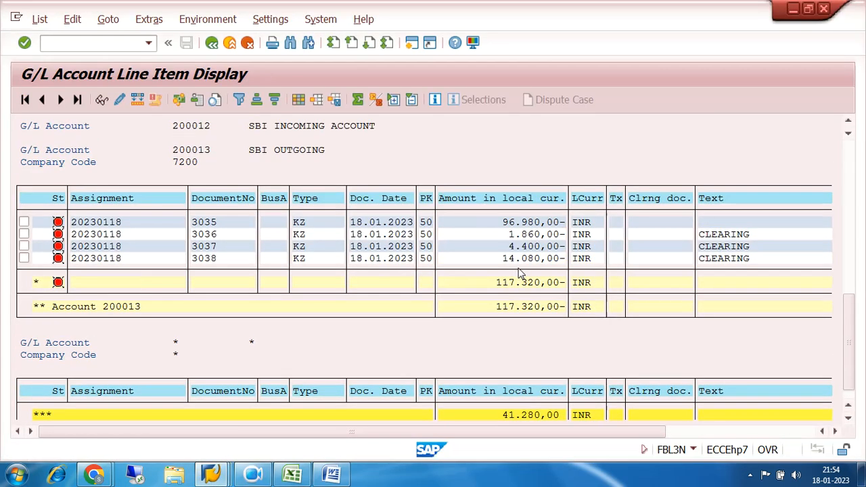
{"action": "scroll", "coordinate": [519, 272], "scroll_direction": "up", "scroll_amount": 2}
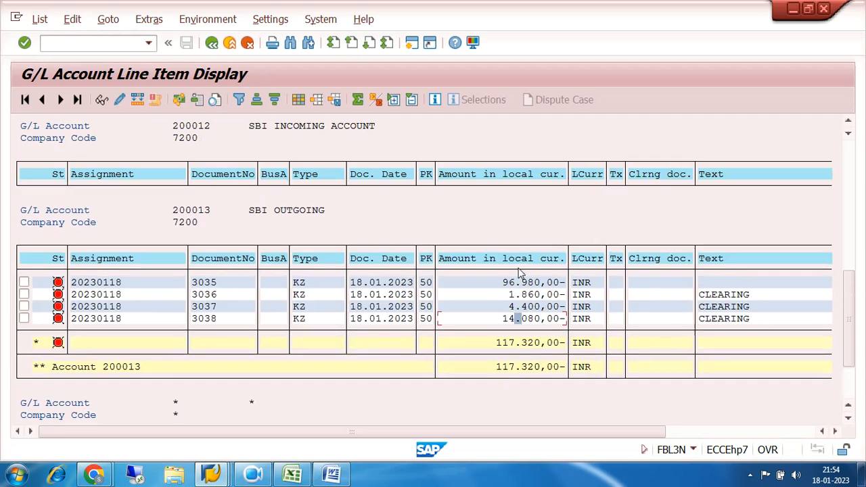
{"action": "scroll", "coordinate": [518, 268], "scroll_direction": "up", "scroll_amount": 3}
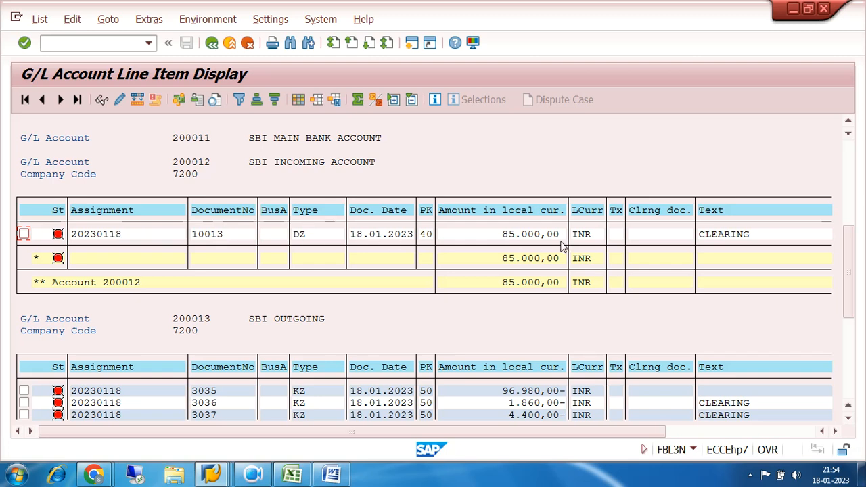
{"action": "scroll", "coordinate": [560, 257], "scroll_direction": "down", "scroll_amount": 1}
{"action": "left_click", "coordinate": [536, 380]}
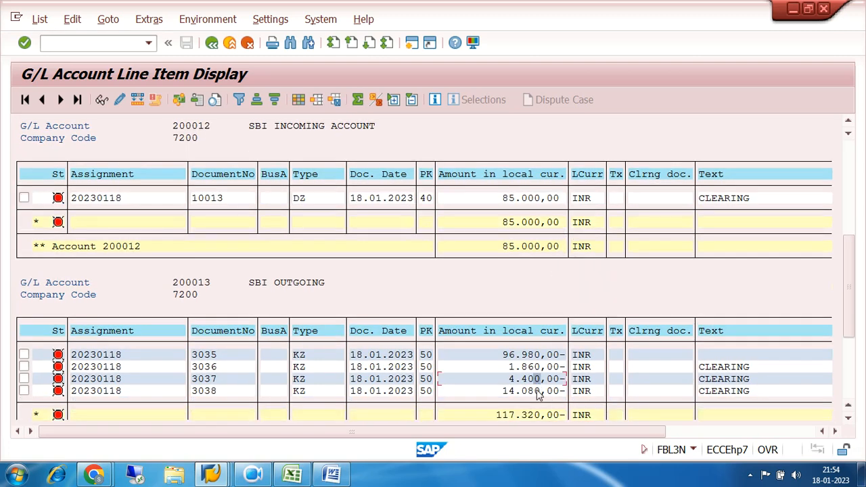
{"action": "left_click", "coordinate": [848, 150]}
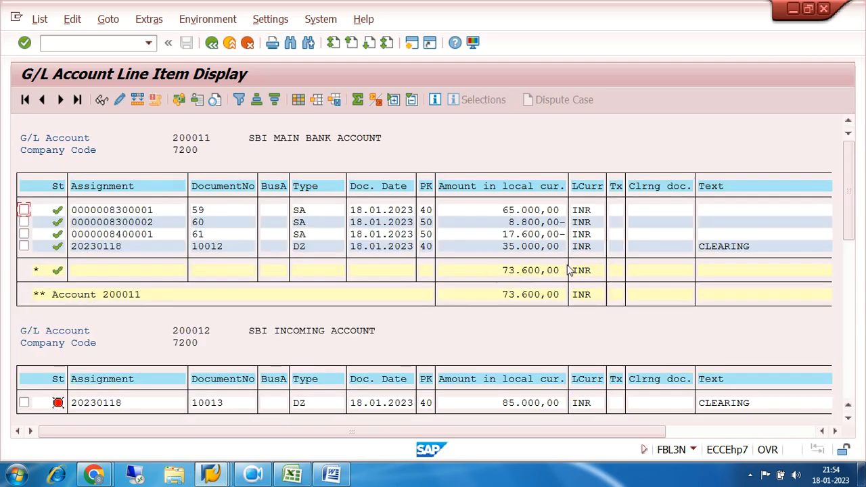
Refresh the G/L line item list and check the SBI main bank and SBI outgoing accounts for the statement's postings.
{"action": "left_click", "coordinate": [37, 20]}
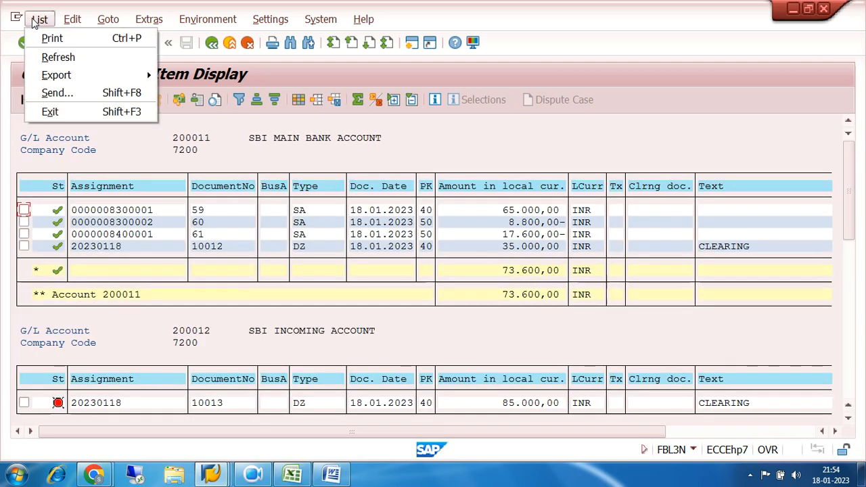
{"action": "left_click", "coordinate": [59, 58]}
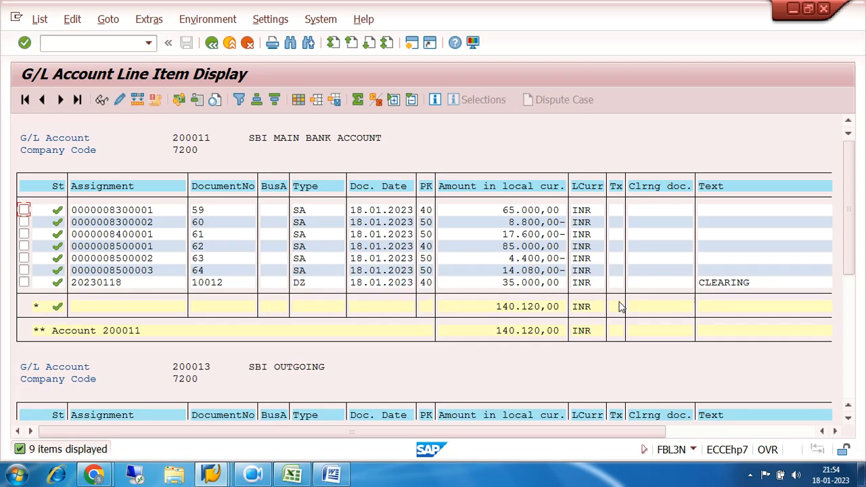
{"action": "scroll", "coordinate": [632, 304], "scroll_direction": "down", "scroll_amount": 2}
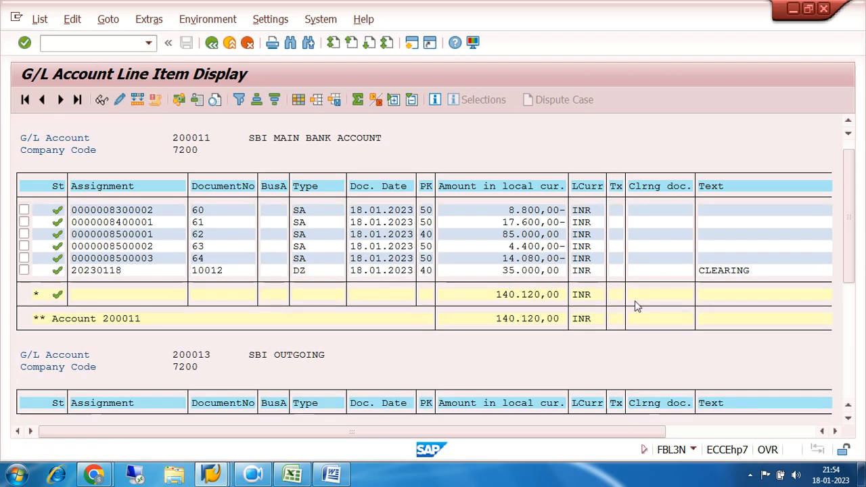
{"action": "left_click", "coordinate": [848, 390]}
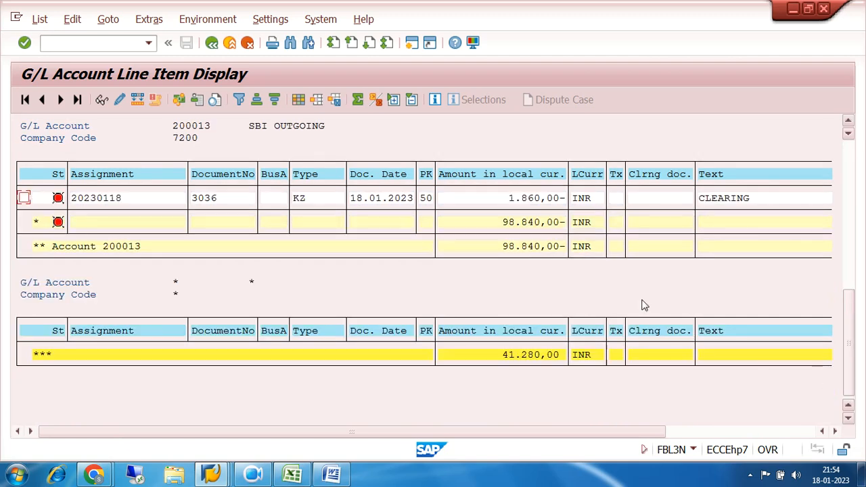
{"action": "scroll", "coordinate": [495, 269], "scroll_direction": "up", "scroll_amount": 1}
{"action": "scroll", "coordinate": [495, 273], "scroll_direction": "up", "scroll_amount": 6}
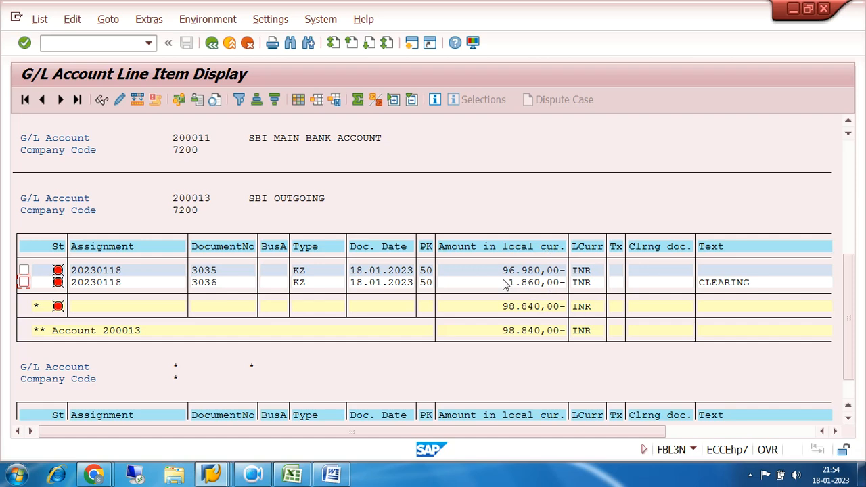
{"action": "left_click", "coordinate": [851, 155]}
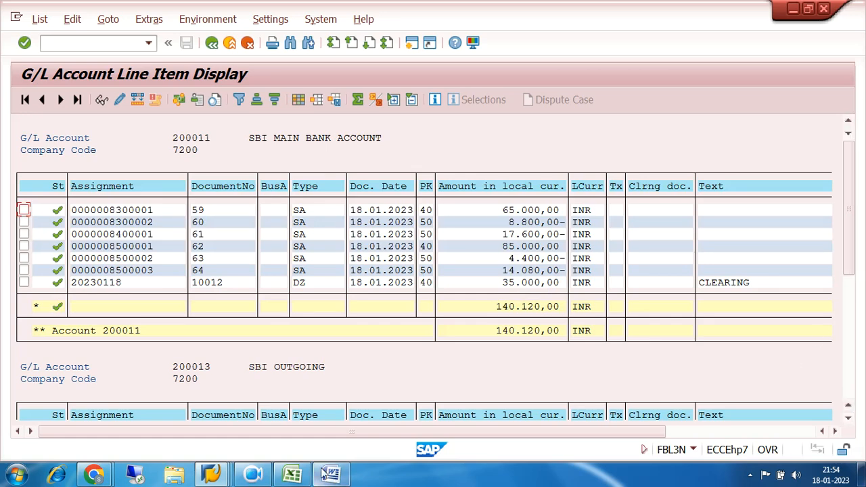
Compare the closing balance in the Excel sheet with the SBI main bank account total and locate the 85.000,00 item.
{"action": "left_click", "coordinate": [292, 475]}
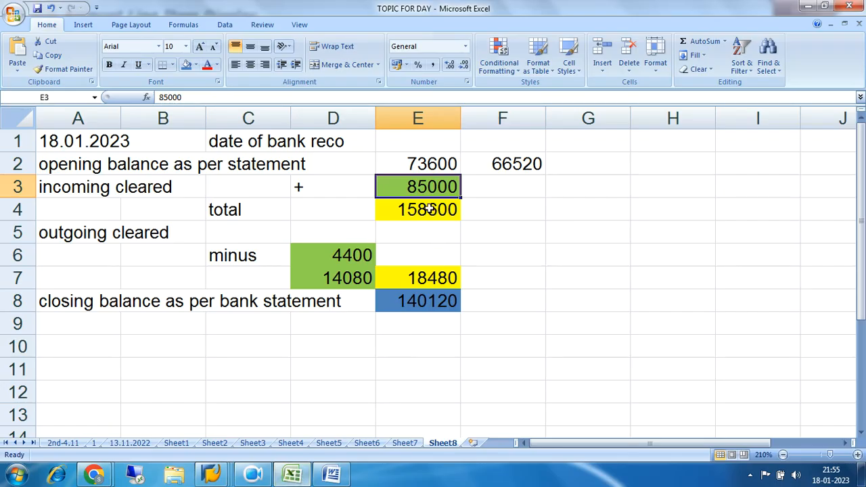
{"action": "left_click", "coordinate": [292, 476]}
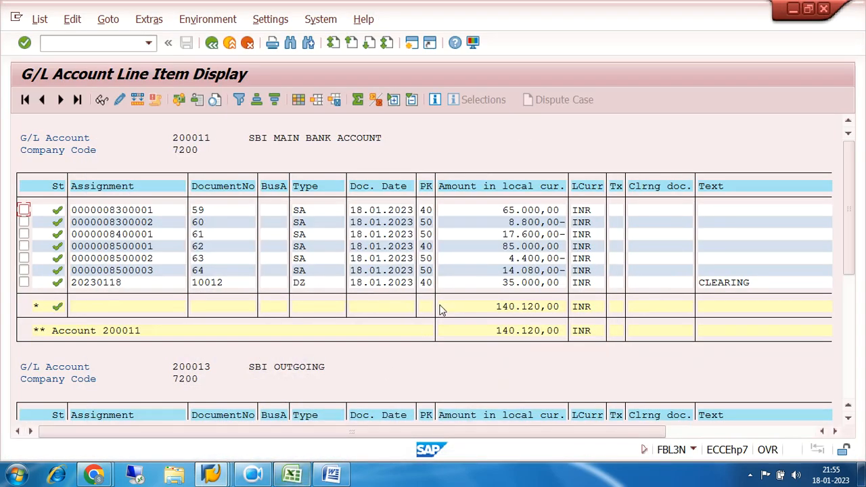
{"action": "left_click", "coordinate": [522, 248]}
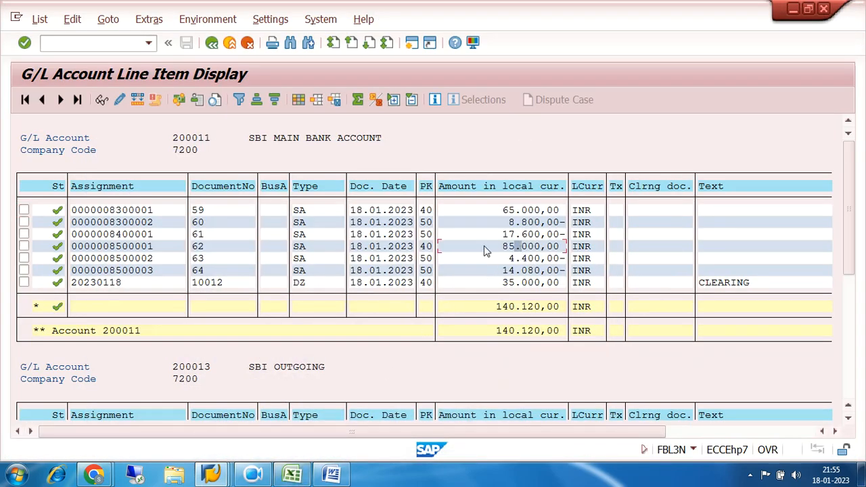
Display the document overview of document 62 to check its SBI main bank and incoming postings, and return to the line items.
{"action": "left_click", "coordinate": [200, 248]}
{"action": "left_click", "coordinate": [101, 102]}
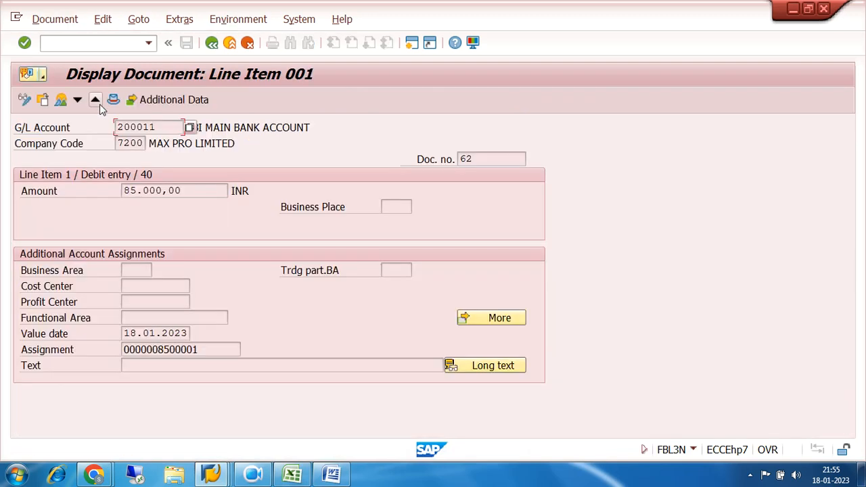
{"action": "left_click", "coordinate": [61, 102]}
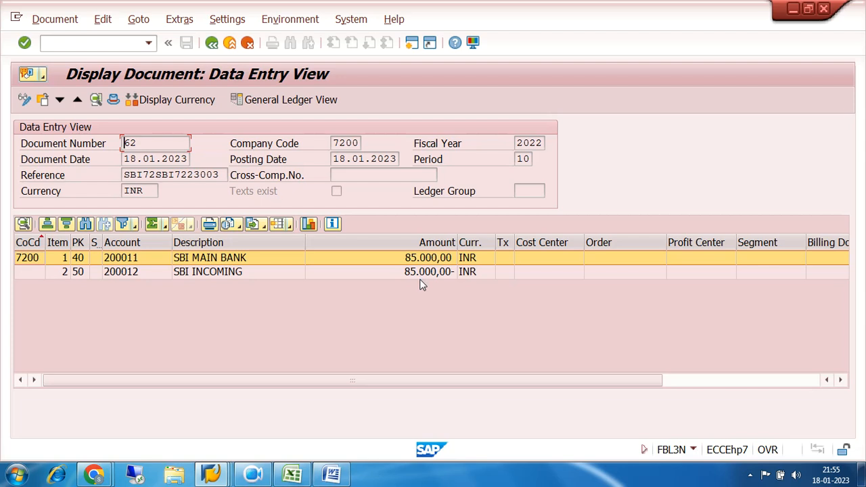
{"action": "left_click", "coordinate": [211, 43]}
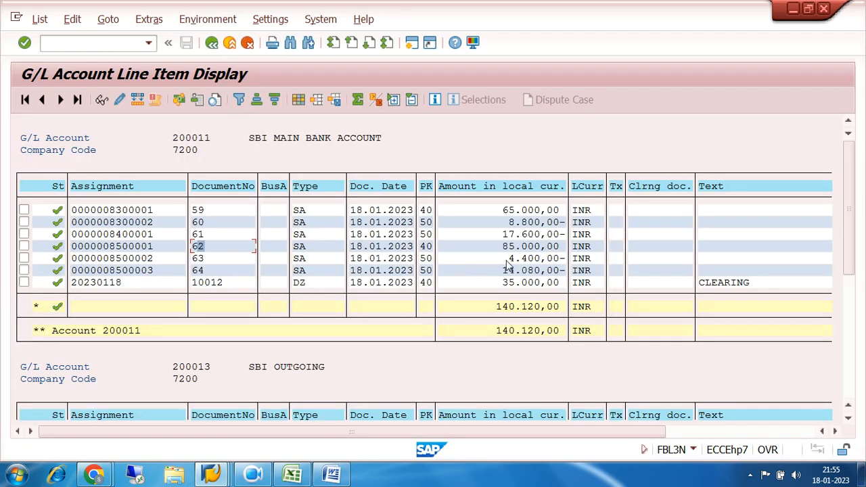
Display the document overview of document 63 to check its SBI main bank and outgoing postings, and return to the line items.
{"action": "left_click", "coordinate": [199, 259]}
{"action": "left_click", "coordinate": [103, 101]}
{"action": "left_click", "coordinate": [61, 99]}
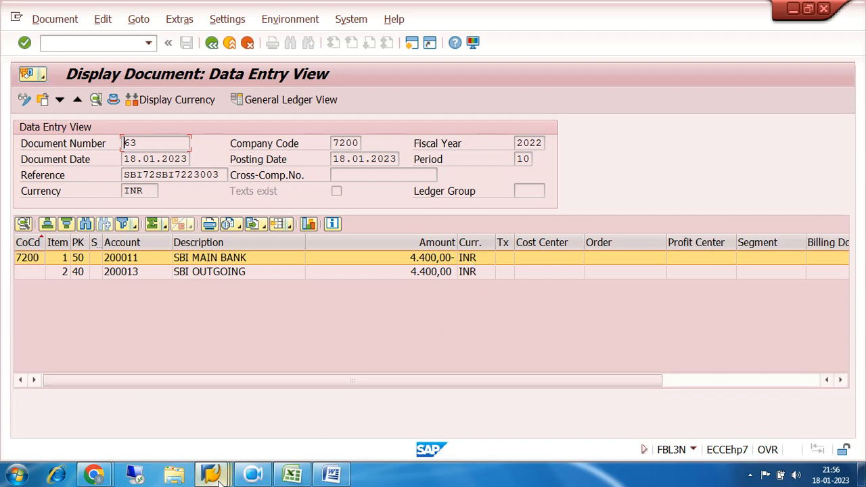
{"action": "mouse_move", "coordinate": [218, 479]}
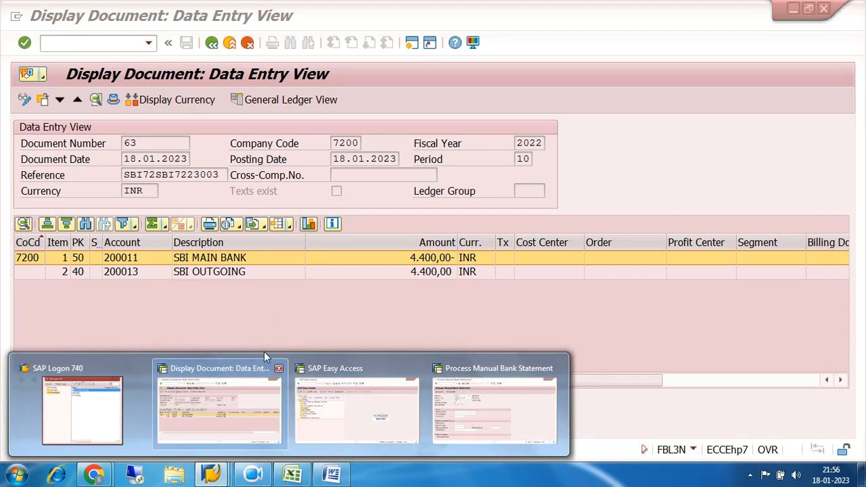
{"action": "left_click", "coordinate": [236, 410]}
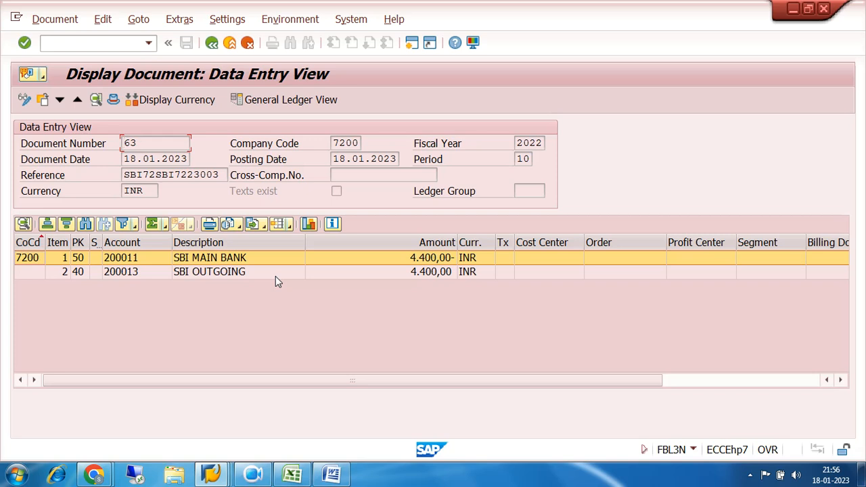
{"action": "left_click", "coordinate": [213, 474]}
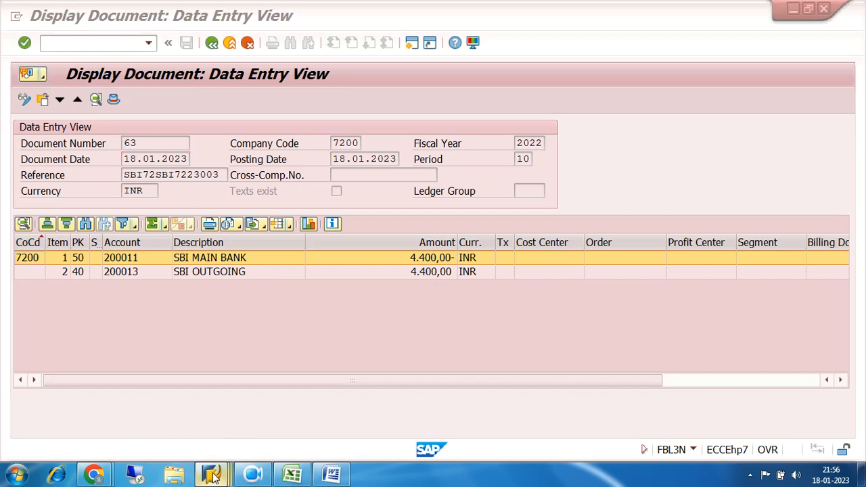
{"action": "left_click", "coordinate": [247, 409]}
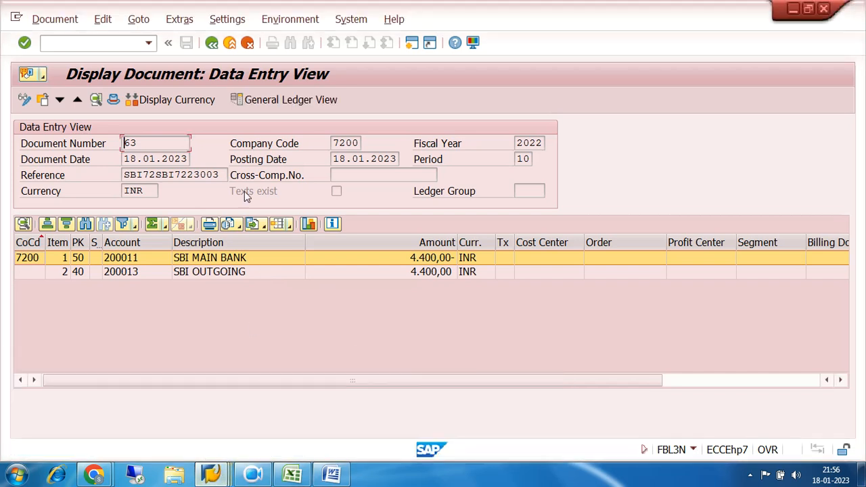
{"action": "left_click", "coordinate": [211, 43]}
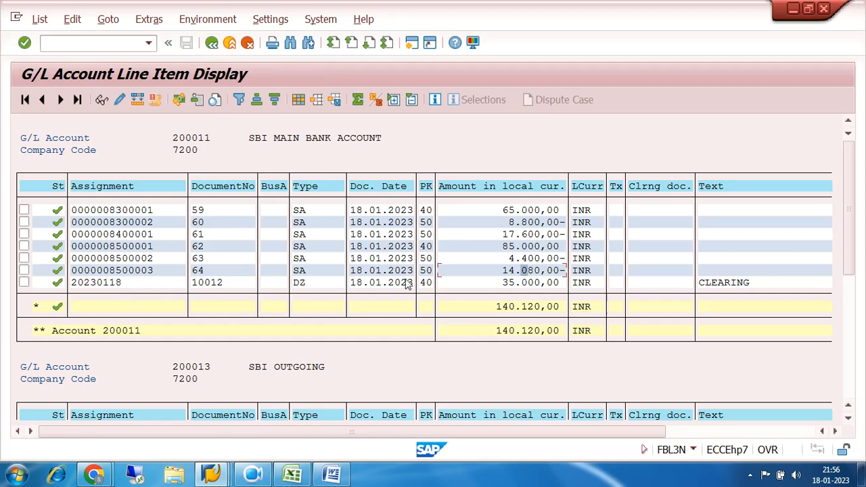
Display the document overview of document 64, check its SBI outgoing and main bank postings, and return to the line items.
{"action": "left_click", "coordinate": [198, 269]}
{"action": "left_click", "coordinate": [103, 102]}
{"action": "left_click", "coordinate": [62, 100]}
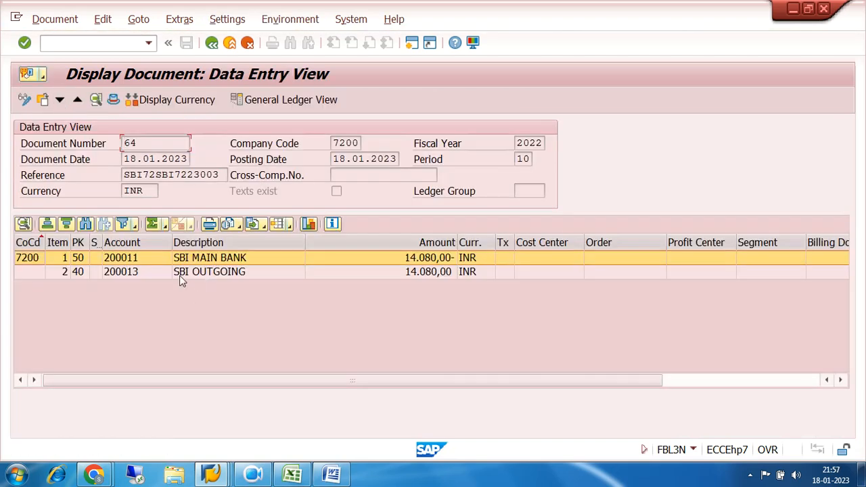
{"action": "left_click", "coordinate": [180, 274]}
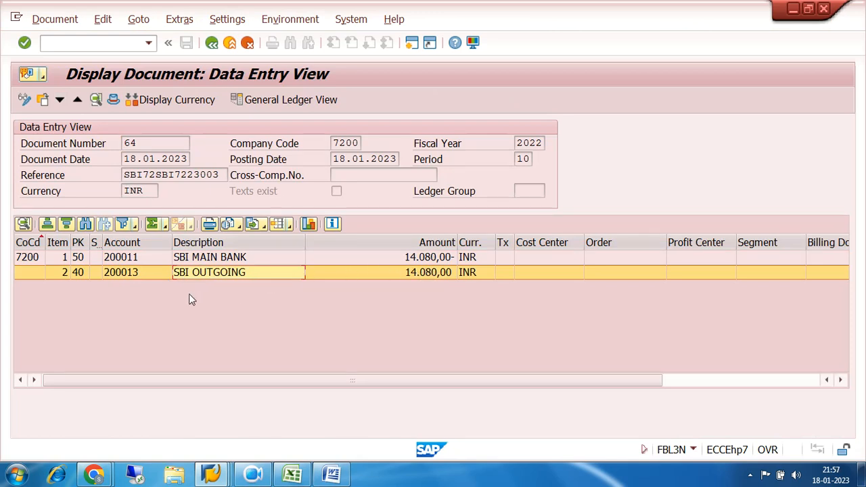
{"action": "left_click", "coordinate": [123, 259]}
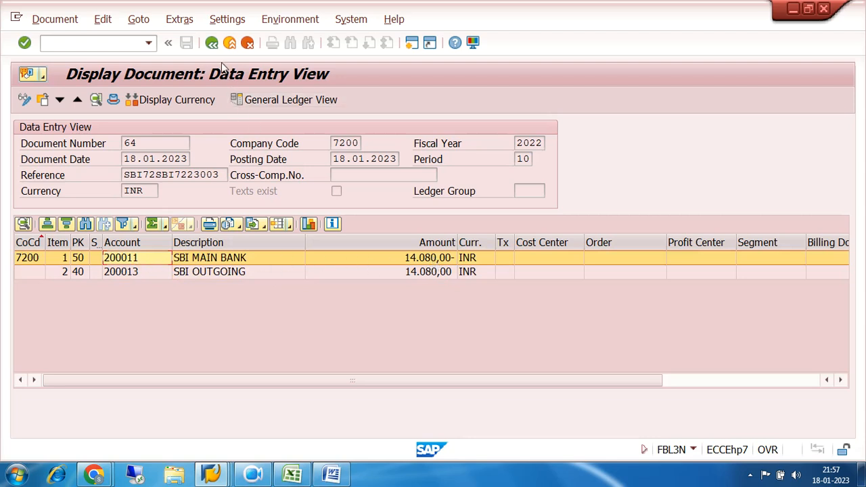
{"action": "left_click", "coordinate": [212, 43]}
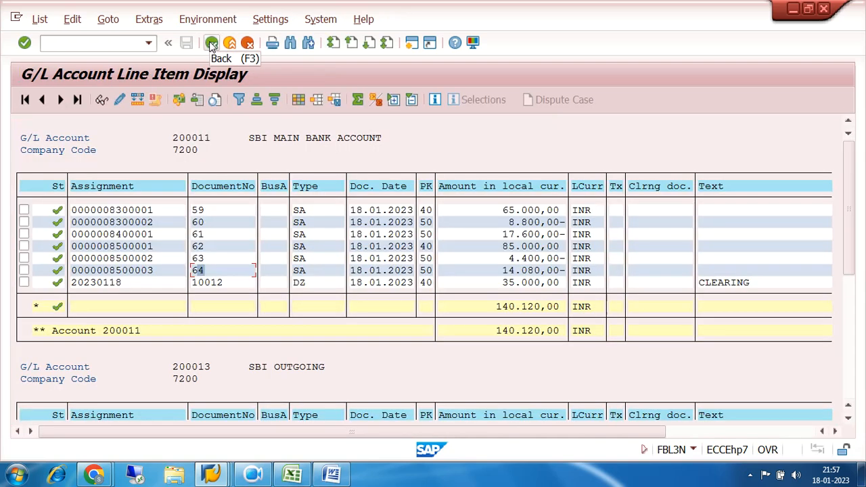
Leave the G/L line item display and its selection screen to return to SAP Easy Access.
{"action": "left_click", "coordinate": [211, 43]}
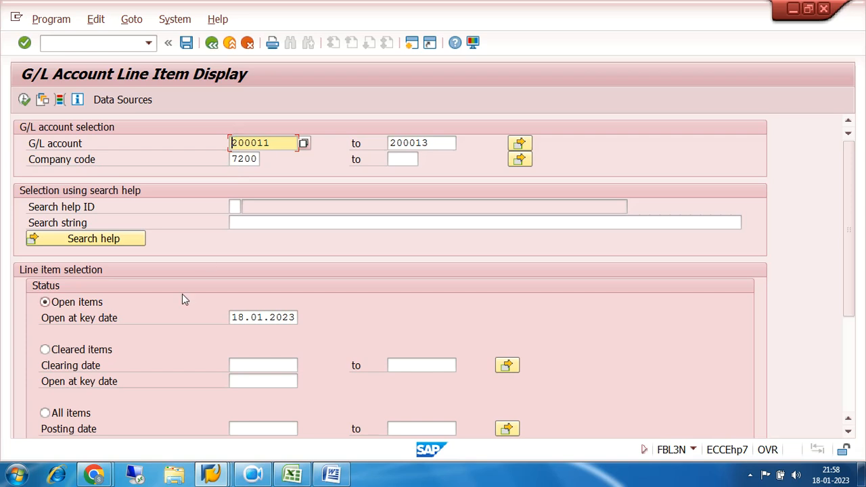
{"action": "left_click", "coordinate": [215, 475]}
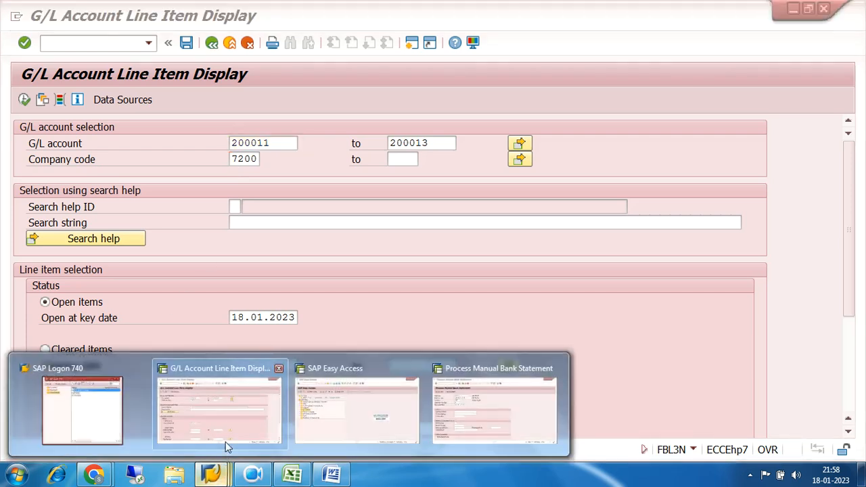
{"action": "left_click", "coordinate": [228, 413]}
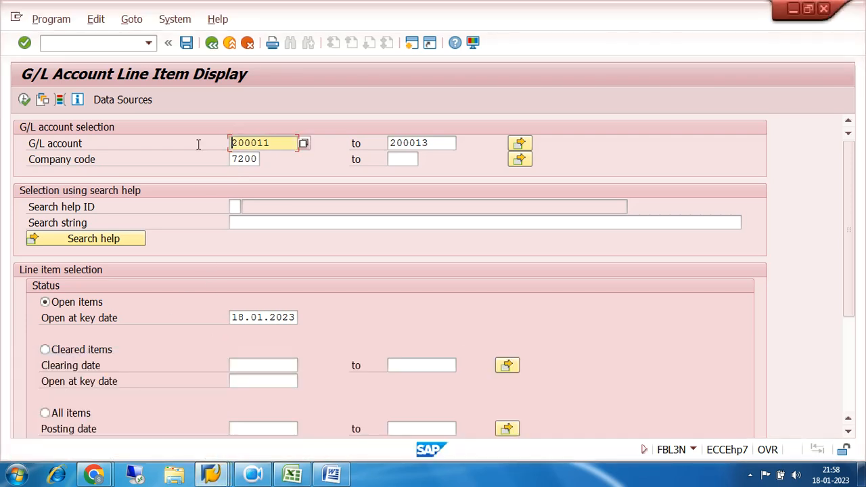
{"action": "left_click", "coordinate": [211, 44]}
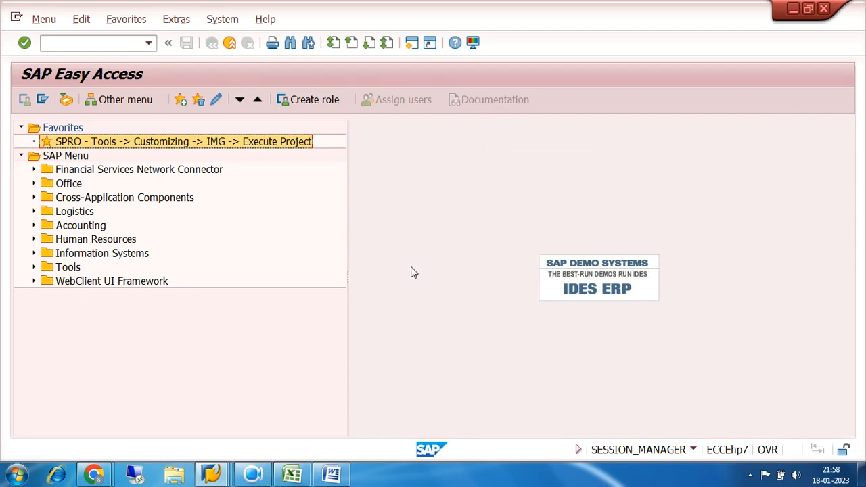
{"action": "left_click", "coordinate": [254, 474]}
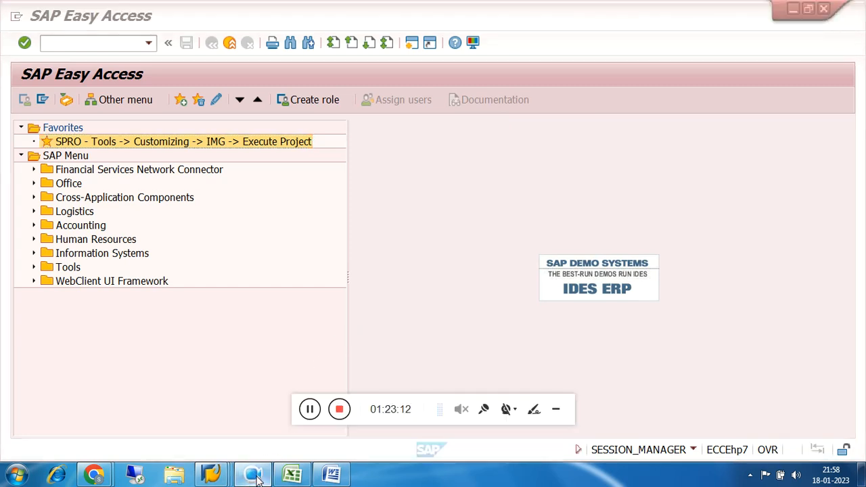
{"action": "left_click", "coordinate": [557, 411]}
Switch to the Google Meet page in Chrome, leave the meeting and minimize the browser.
{"action": "left_click", "coordinate": [94, 473]}
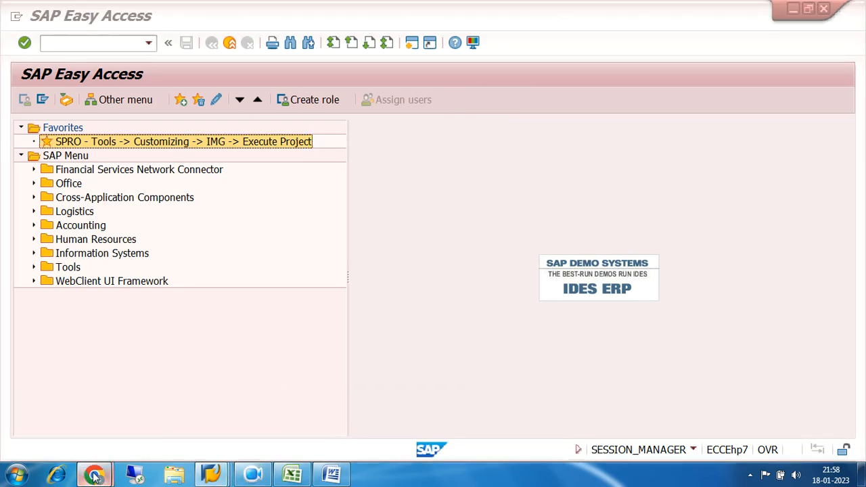
{"action": "left_click", "coordinate": [189, 418]}
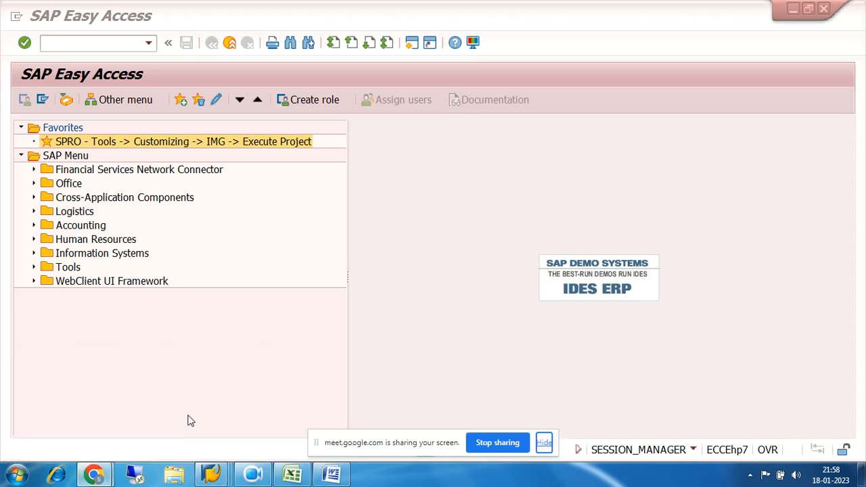
{"action": "mouse_move", "coordinate": [87, 462]}
{"action": "left_click", "coordinate": [81, 426]}
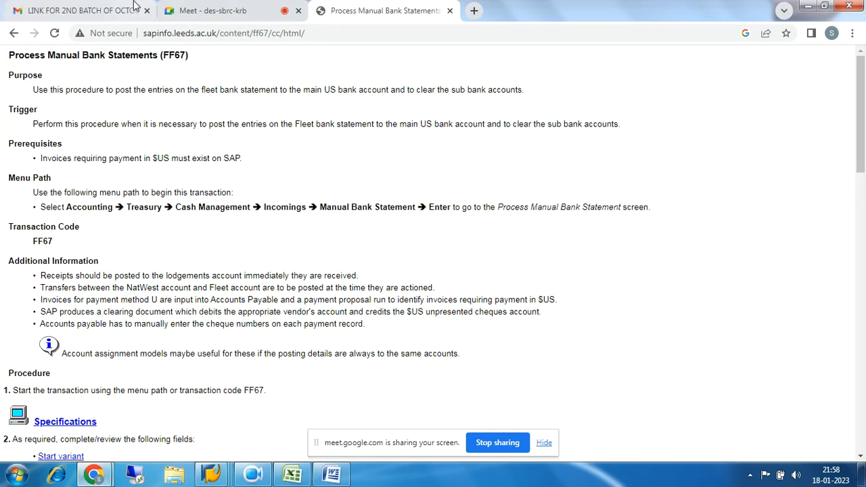
{"action": "left_click", "coordinate": [193, 10]}
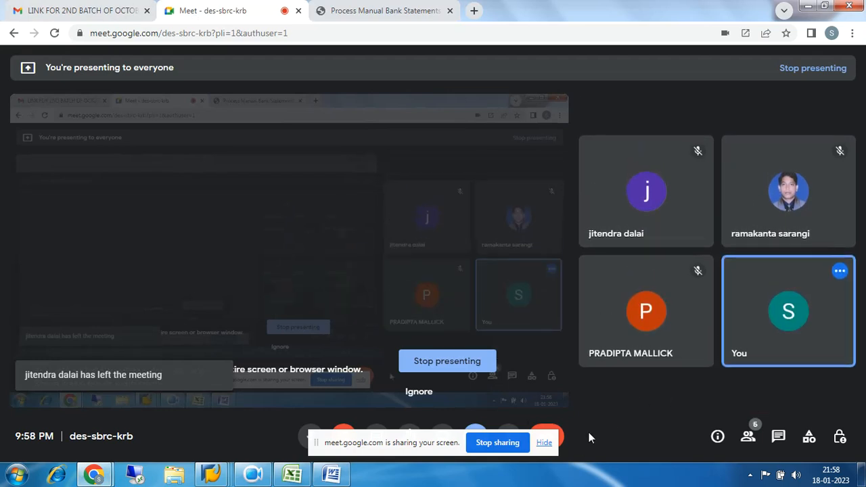
{"action": "left_click", "coordinate": [545, 443]}
{"action": "left_click", "coordinate": [548, 443]}
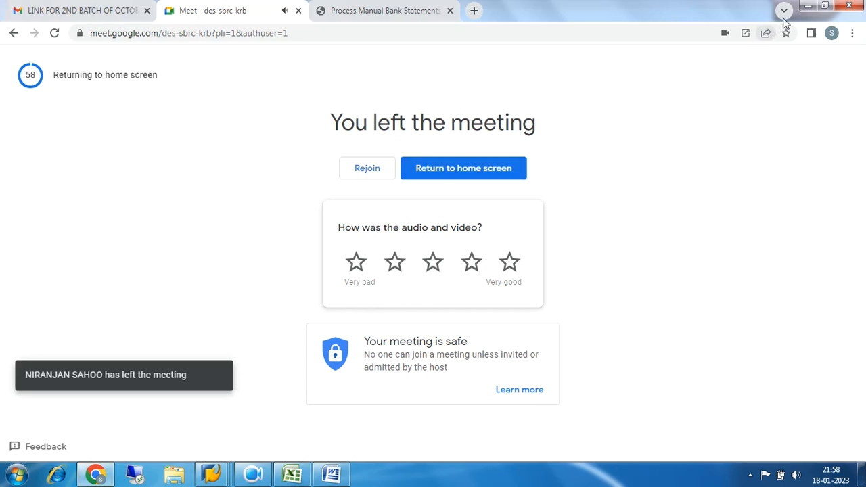
{"action": "left_click", "coordinate": [808, 6]}
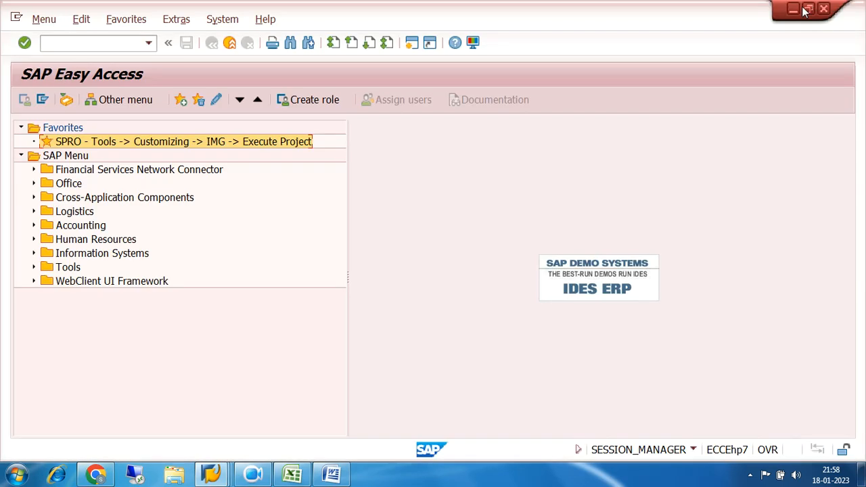
{"action": "left_click", "coordinate": [252, 474]}
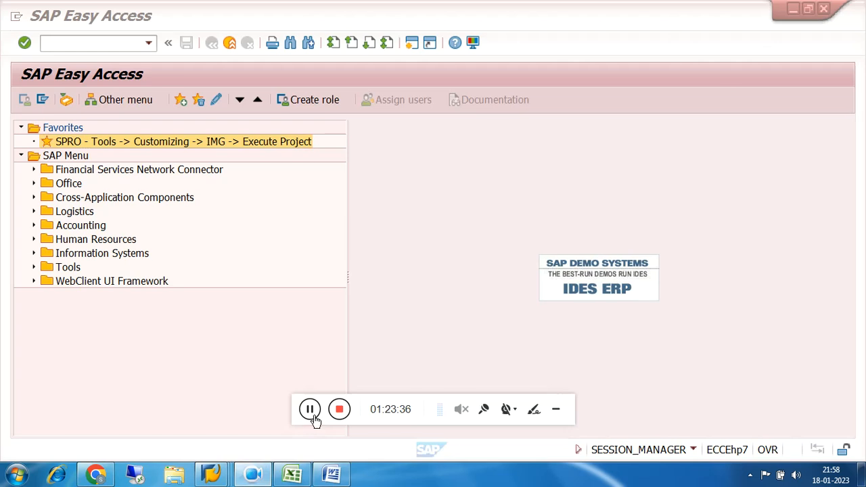